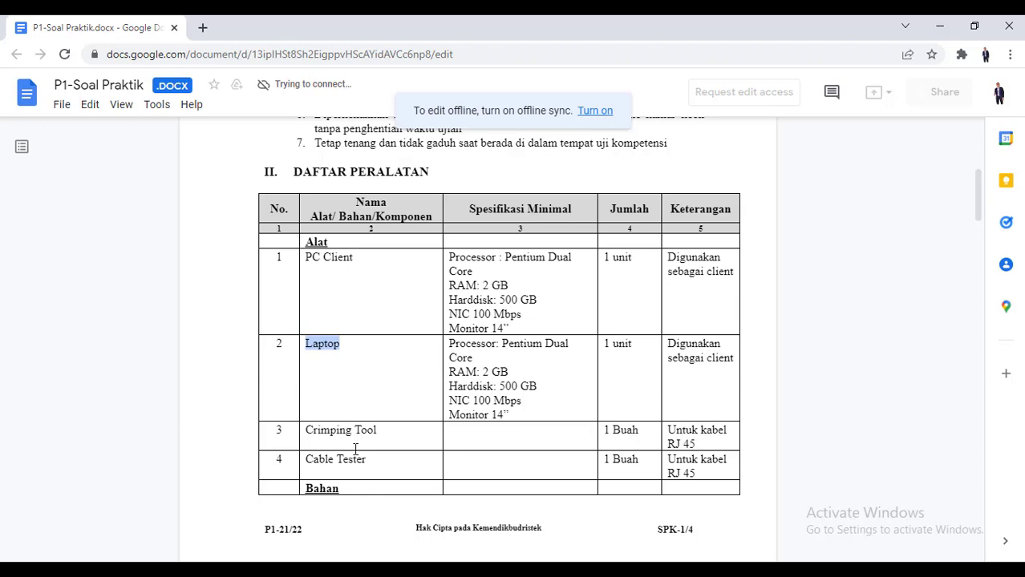
Highlight the PC Client item name in the equipment table while browsing page 1
click(366, 461)
drag(360, 264, 316, 271)
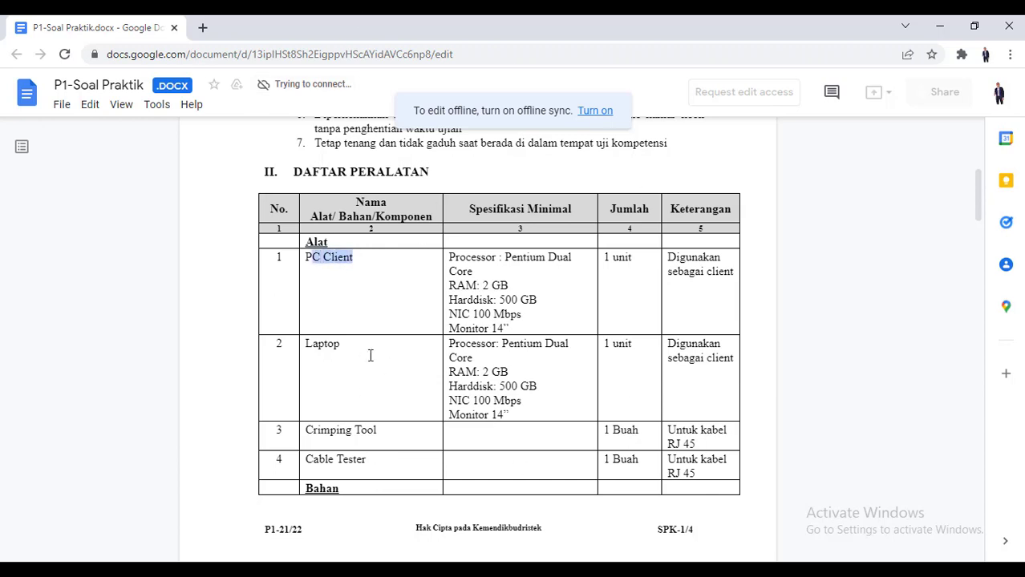
click(372, 262)
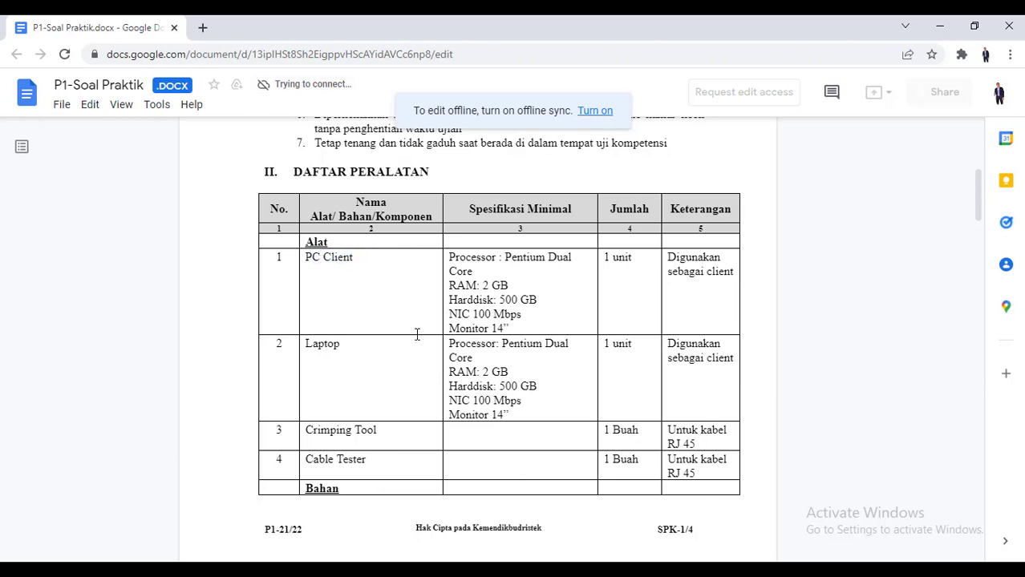
scroll(417, 335, down, 8)
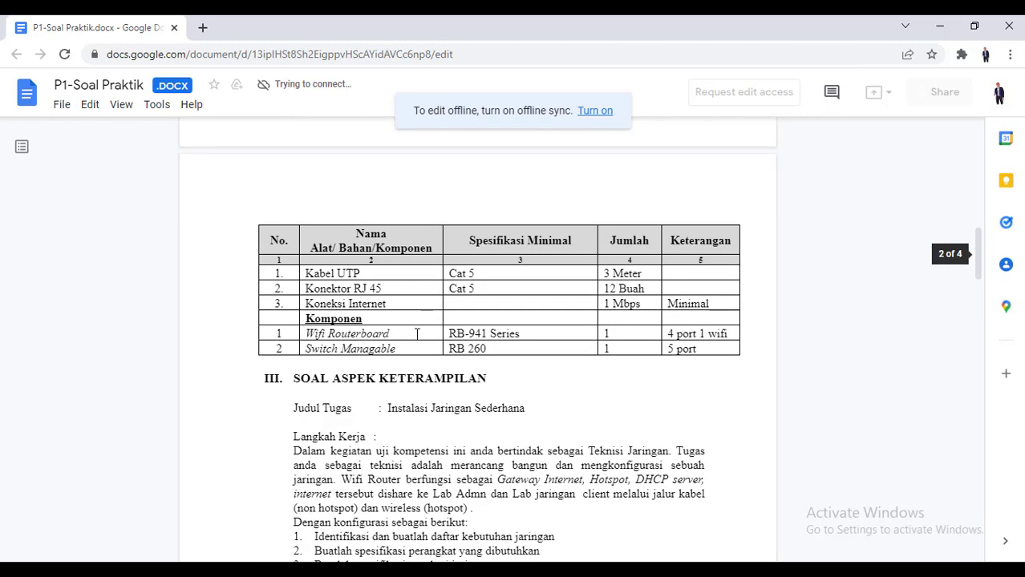
scroll(409, 284, up, 2)
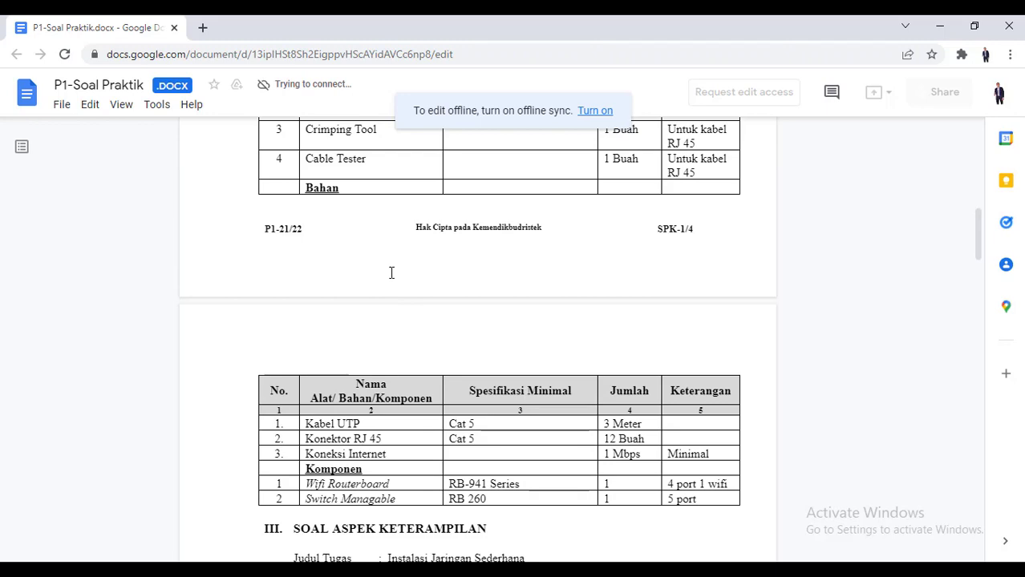
scroll(392, 273, up, 3)
scroll(394, 258, down, 6)
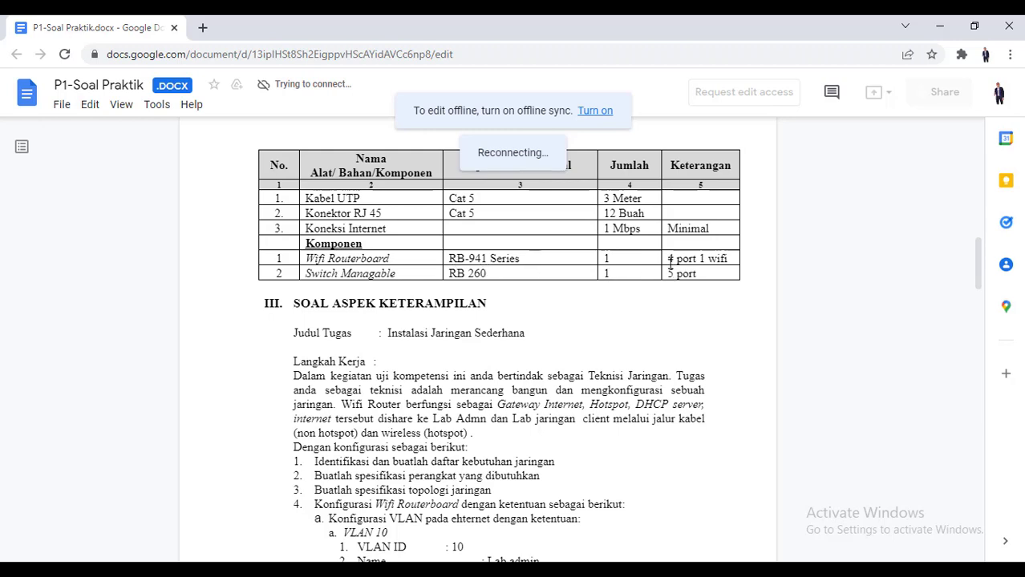
Highlight the '4 port 1 wifi' note and the Switch Managable item in the components table
drag(668, 259, 732, 259)
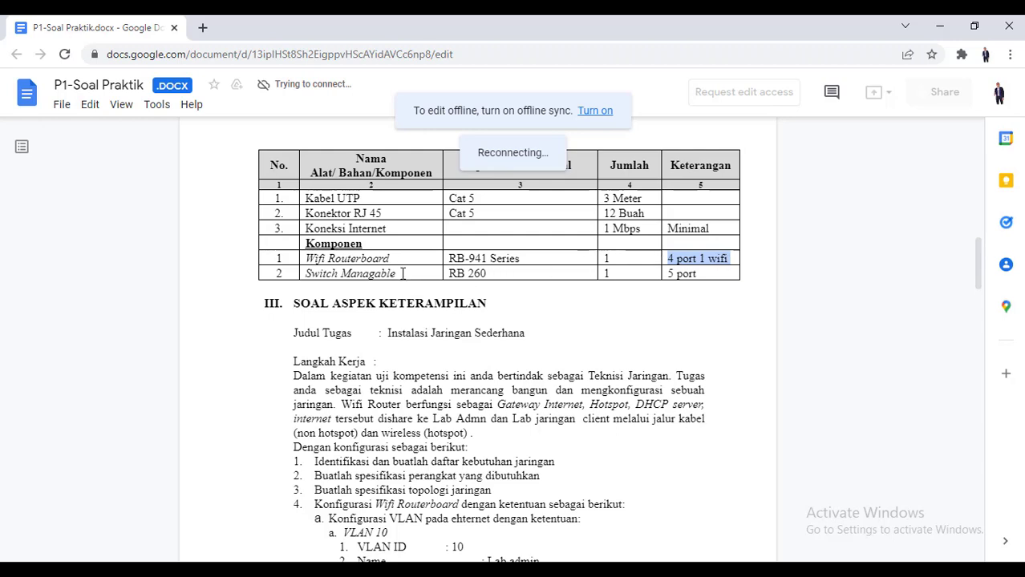
drag(396, 274, 319, 281)
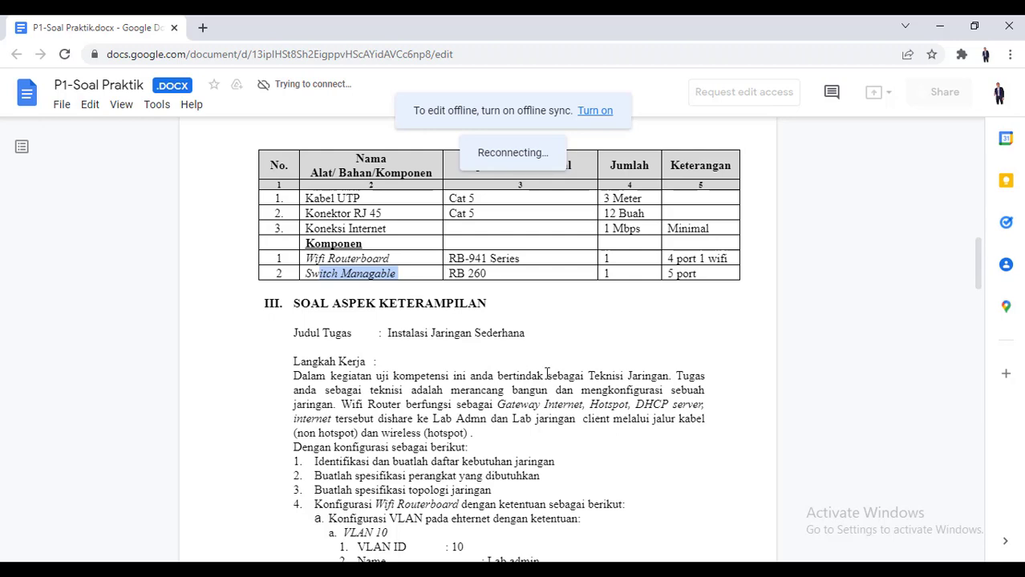
click(644, 570)
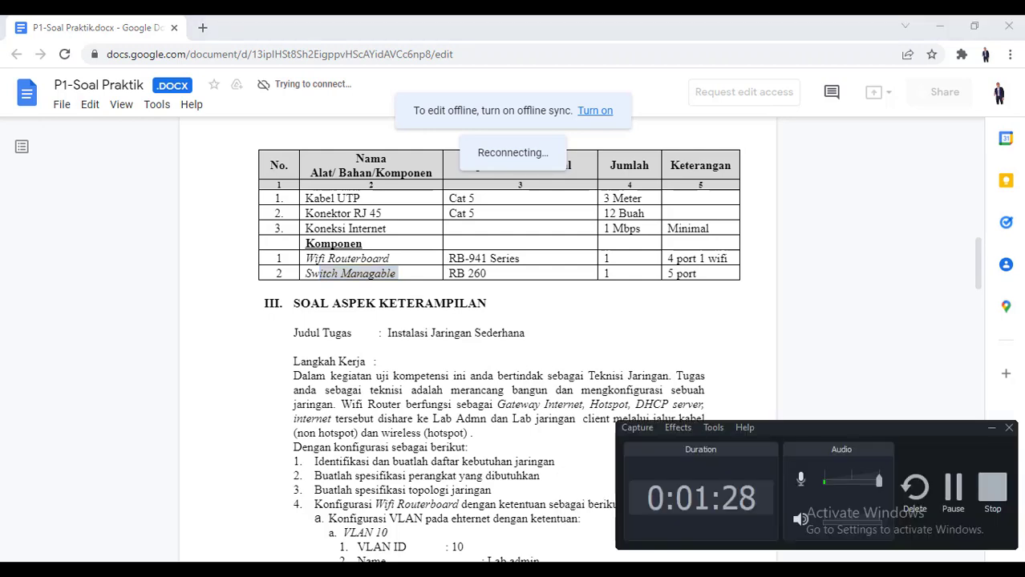
click(950, 502)
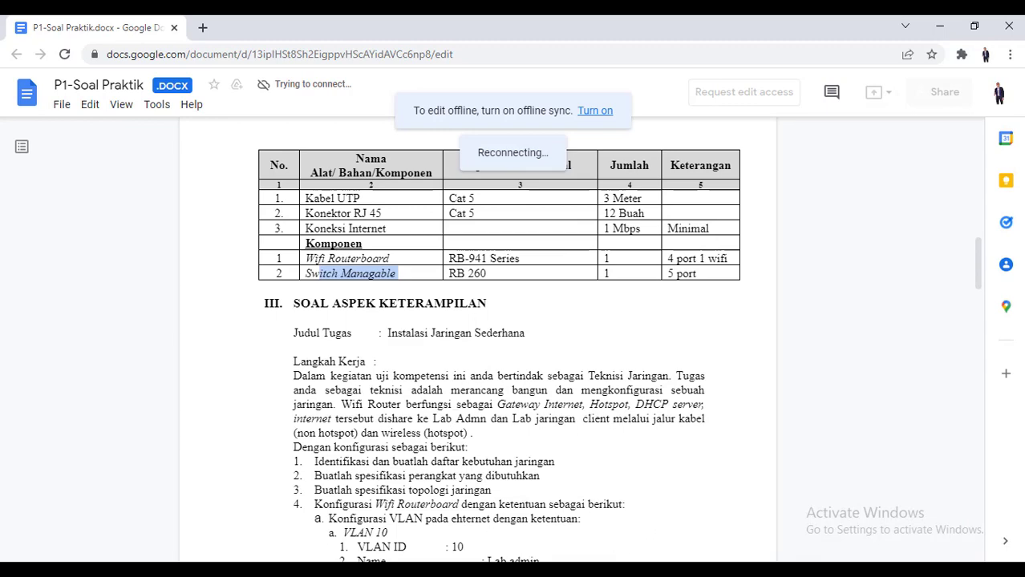
Scroll into section III's task list and highlight the start of task item 4
scroll(356, 420, down, 1)
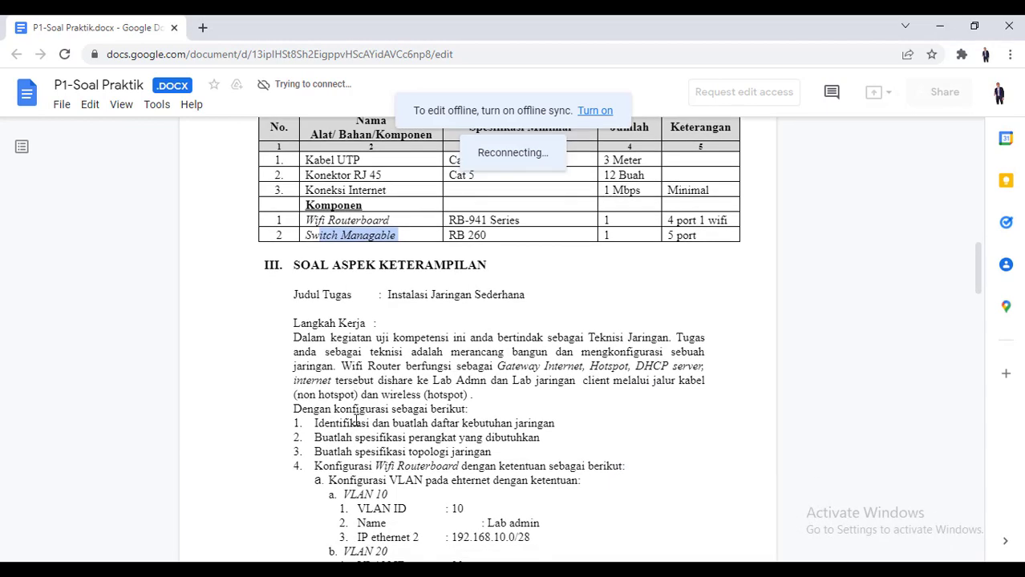
scroll(356, 421, down, 1)
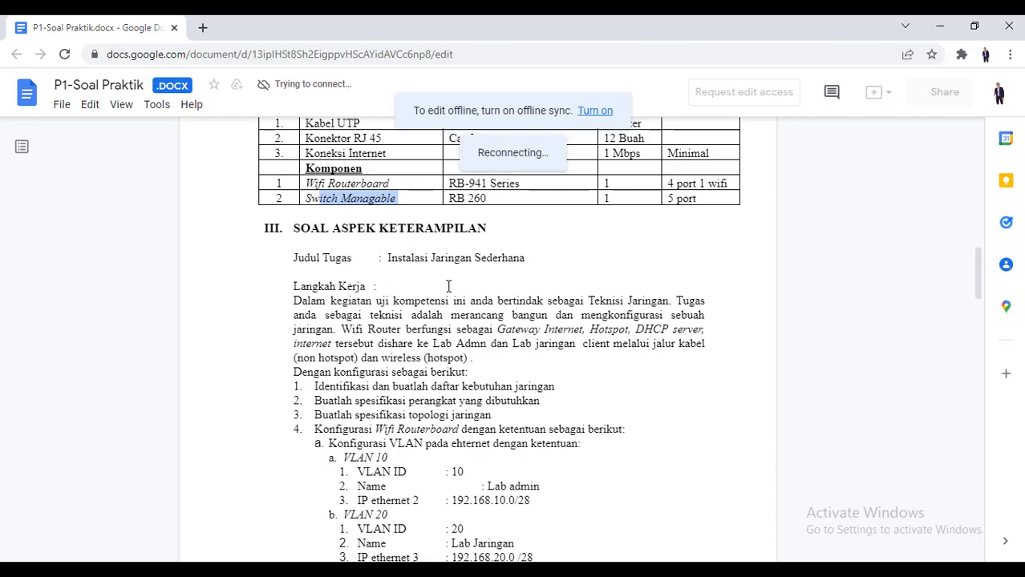
scroll(449, 286, down, 2)
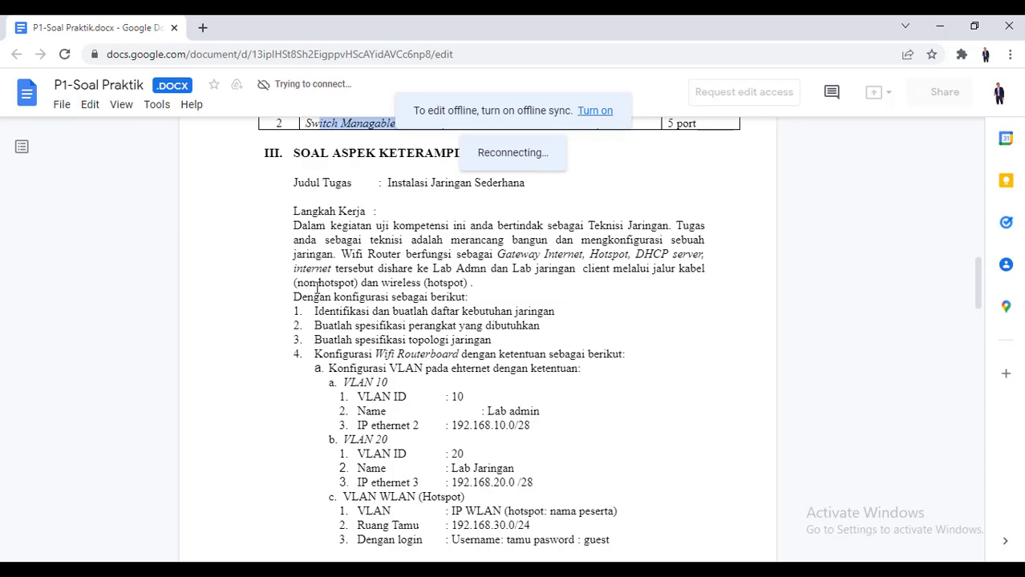
scroll(317, 287, down, 1)
scroll(318, 287, down, 3)
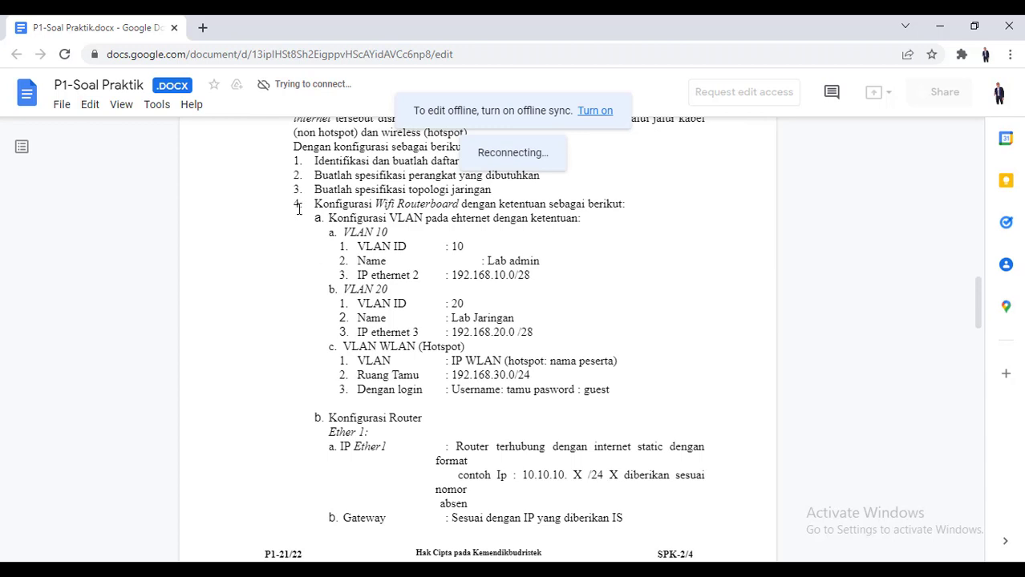
drag(304, 207, 336, 207)
click(381, 238)
Highlight the example IP address for Ether1, then scroll on to the page footer
scroll(534, 353, down, 2)
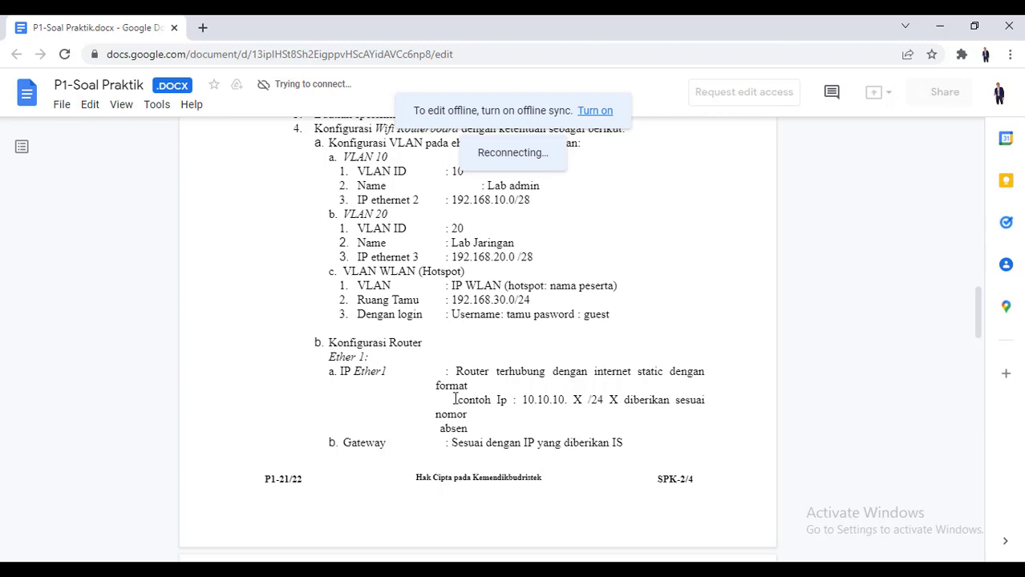
drag(455, 398, 584, 398)
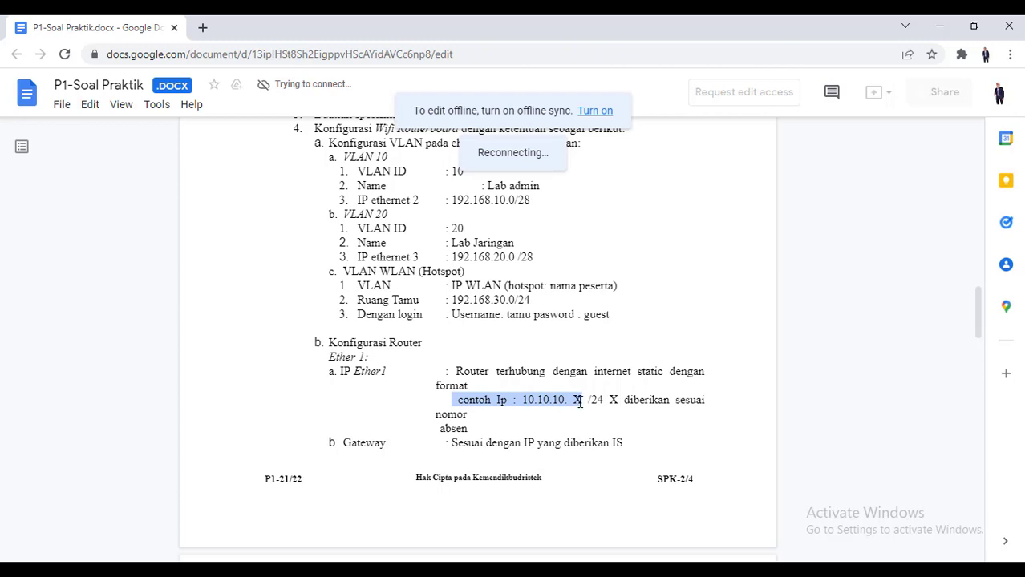
scroll(530, 357, down, 2)
scroll(531, 358, up, 2)
scroll(505, 342, down, 10)
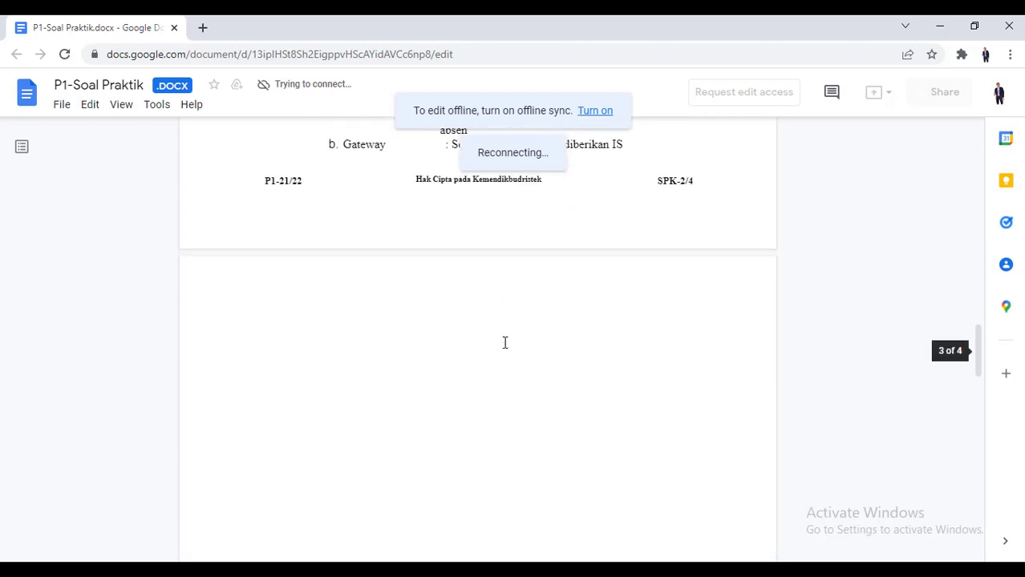
Scroll down to the section IV GAMBAR KERJA topology diagram, then back up to section III
scroll(504, 343, down, 3)
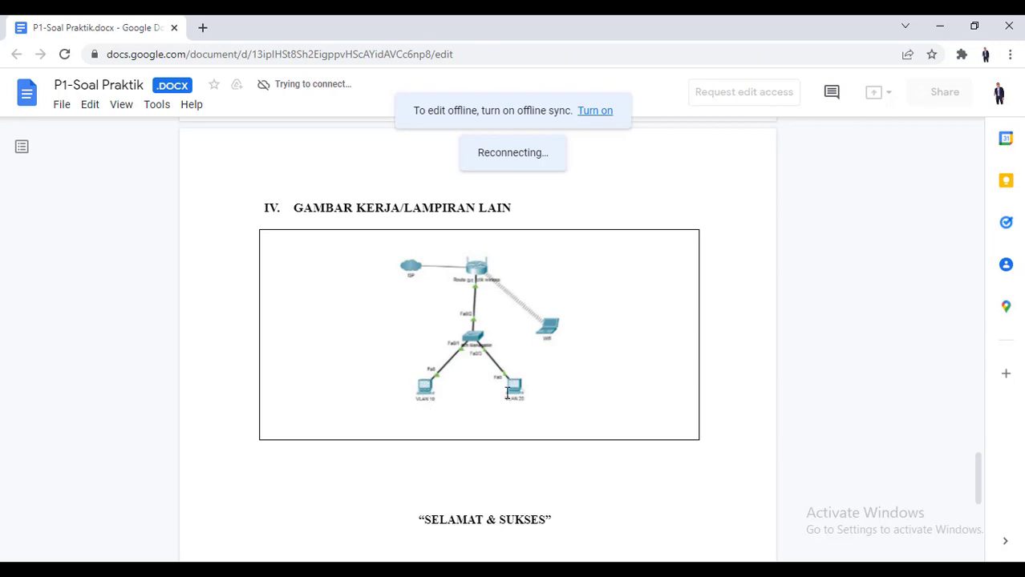
scroll(543, 392, down, 3)
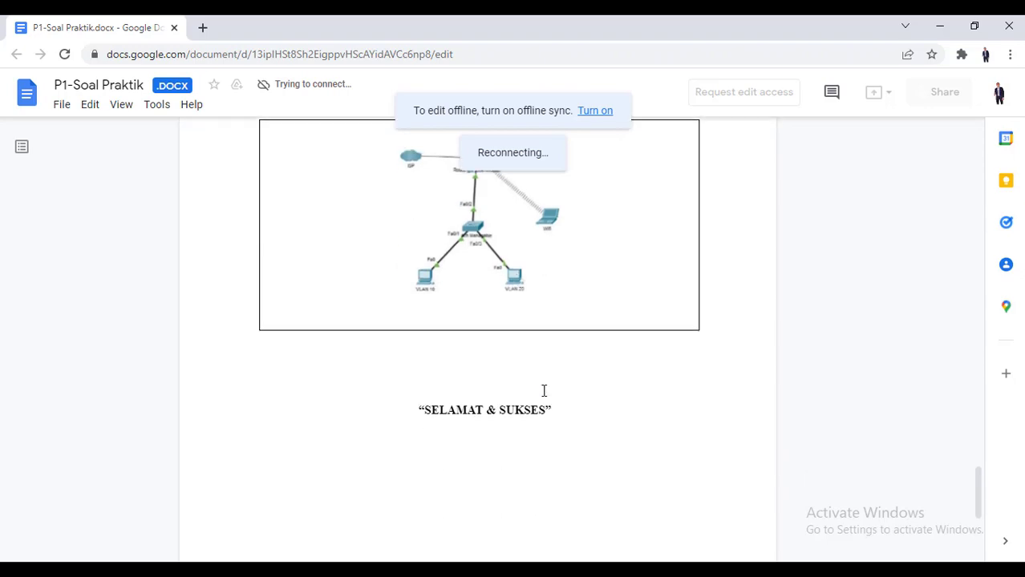
scroll(543, 392, up, 1)
scroll(445, 329, up, 15)
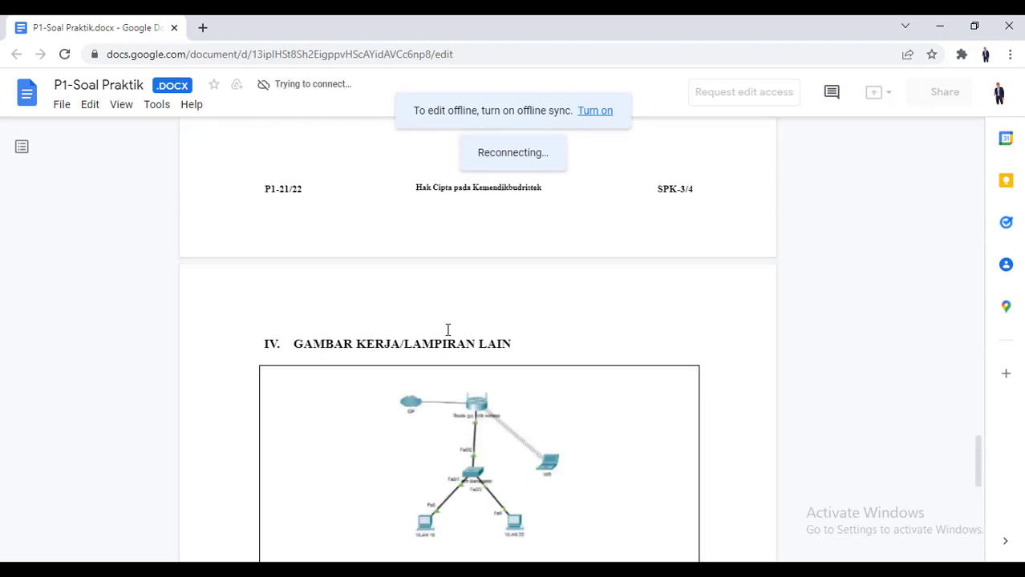
scroll(462, 325, up, 5)
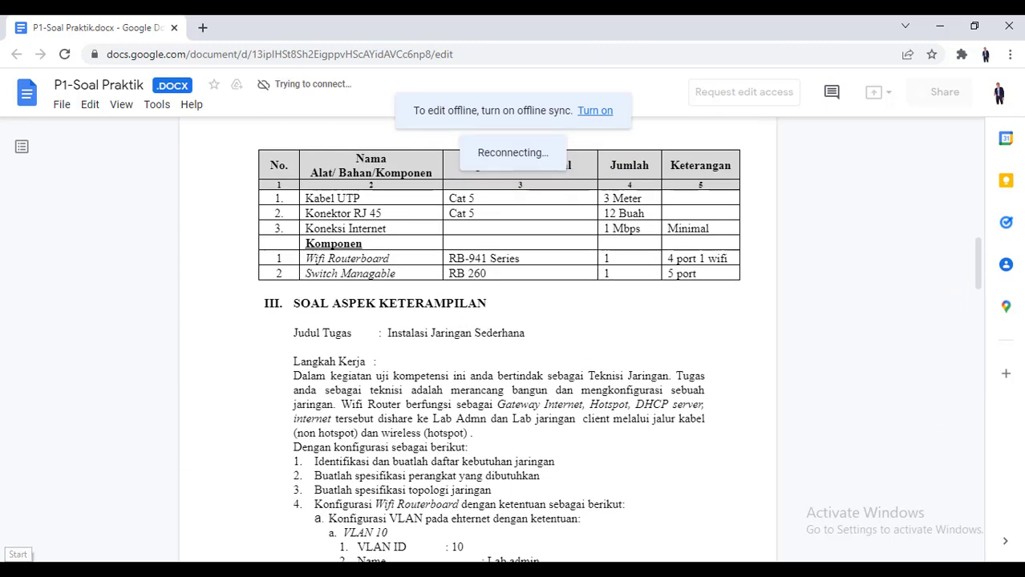
Launch winbox.exe by searching 'winb' from the Start menu
click(646, 575)
click(646, 575)
click(12, 574)
text(winb)
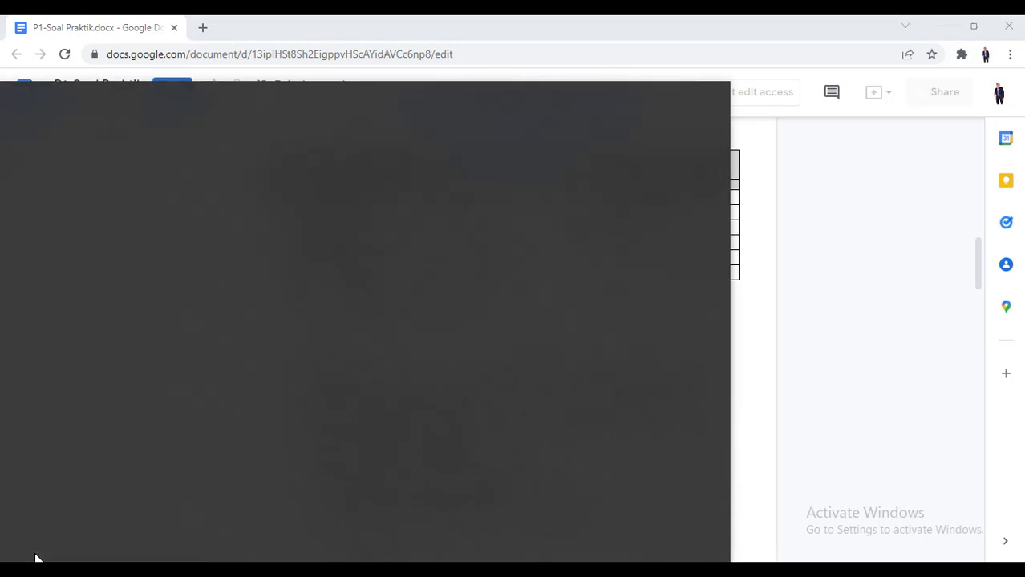
key(Down)
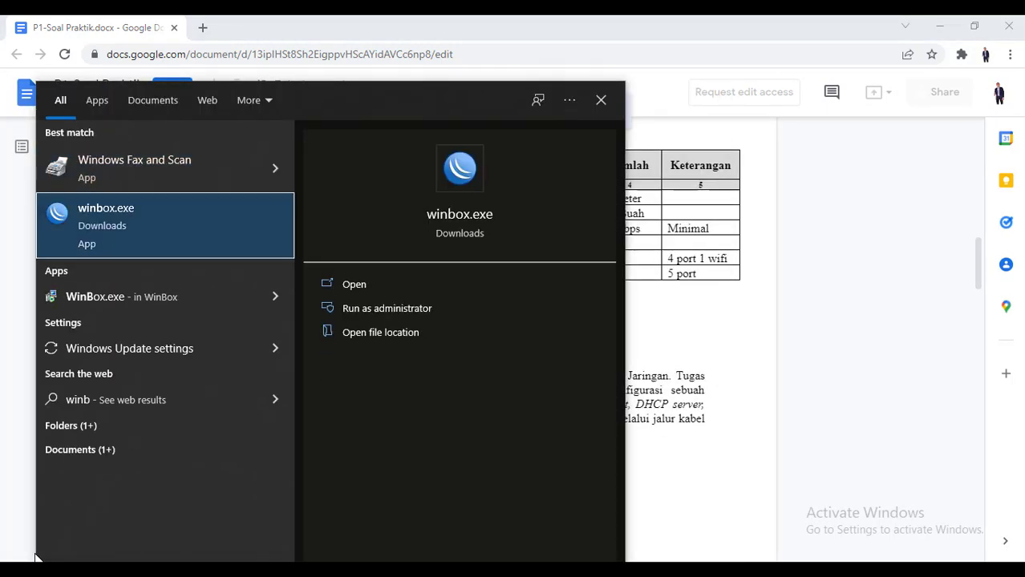
key(Return)
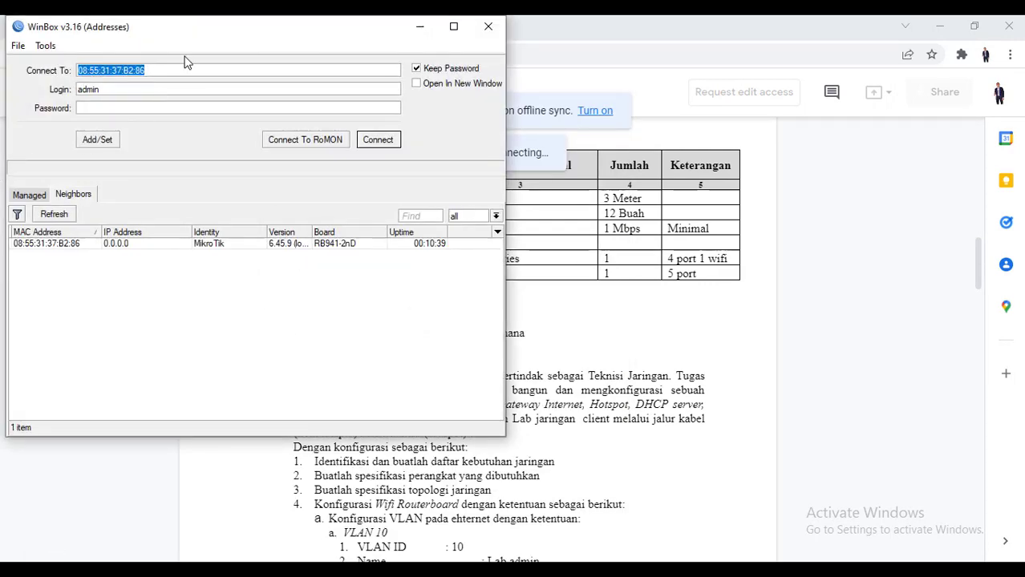
Refresh Neighbors and log in as admin to the MikroTik hAP lite by its MAC address
drag(196, 37, 236, 48)
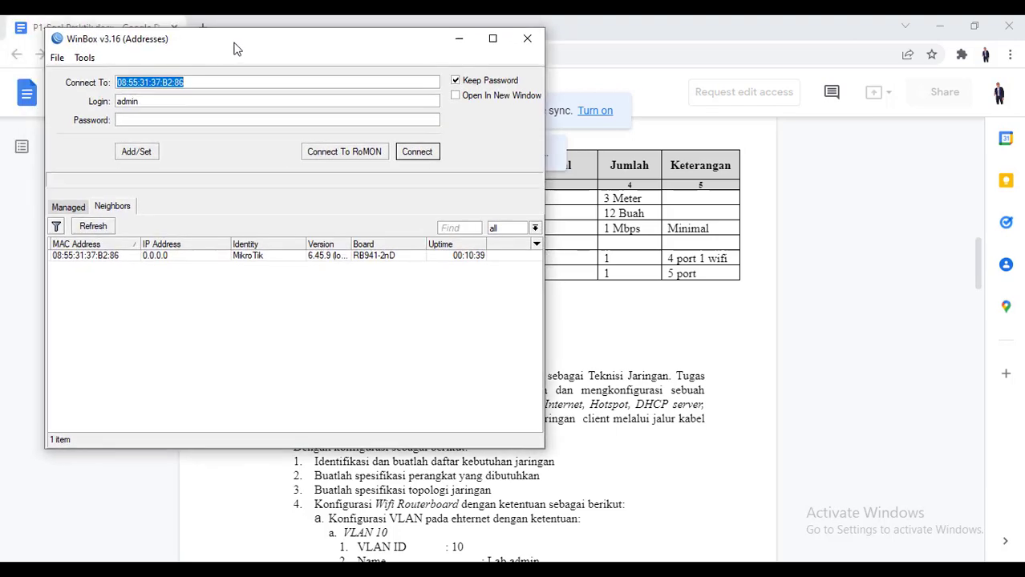
click(92, 229)
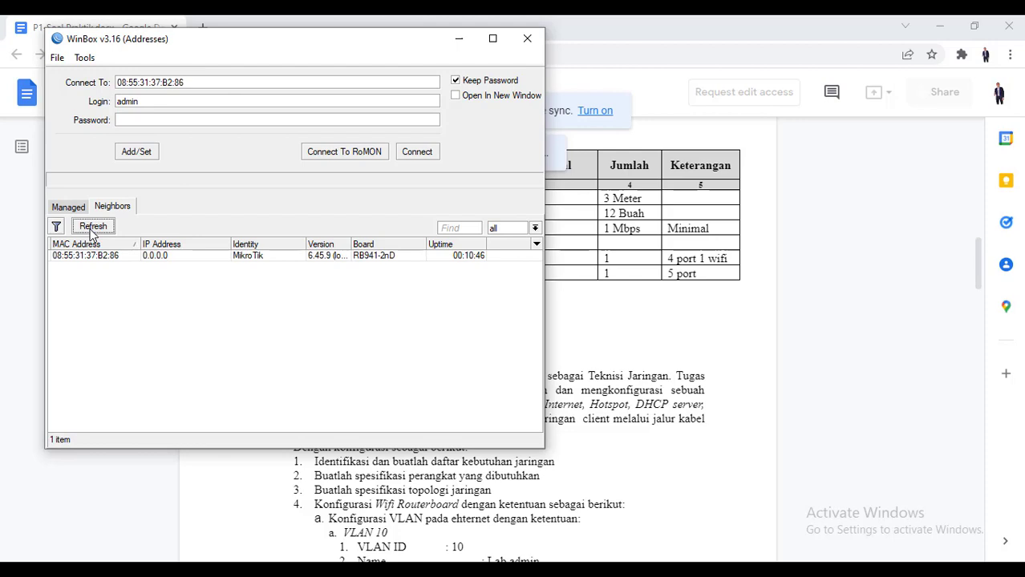
click(91, 230)
click(93, 262)
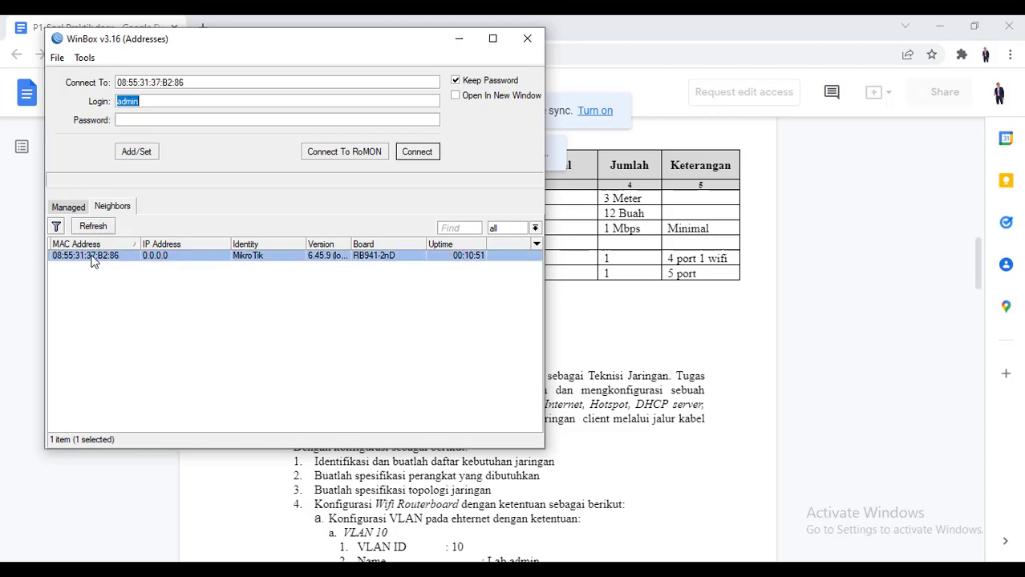
click(151, 102)
click(158, 122)
click(413, 153)
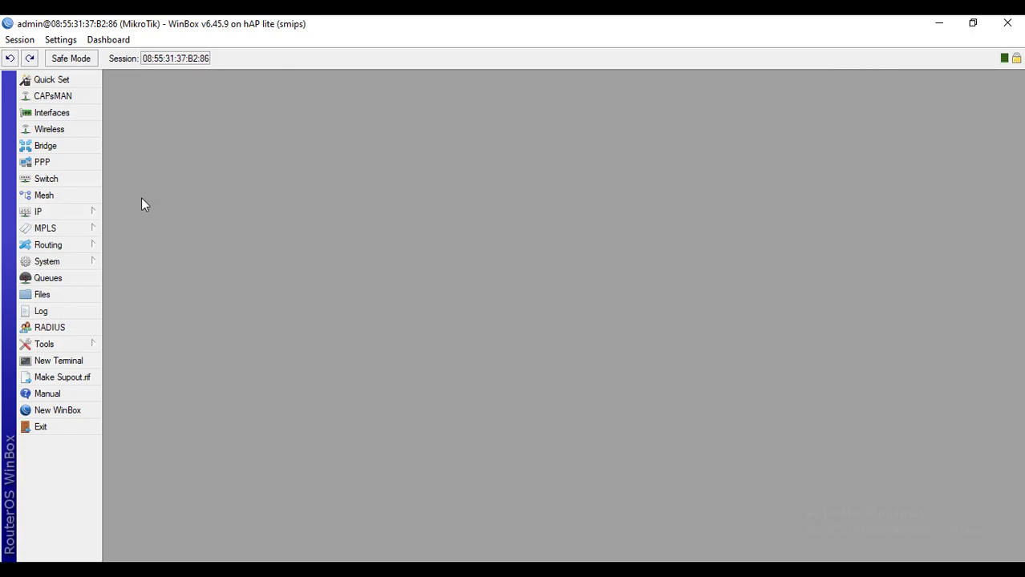
Enter ROUTER UTAMA as the router identity under System > Identity and apply it
click(88, 216)
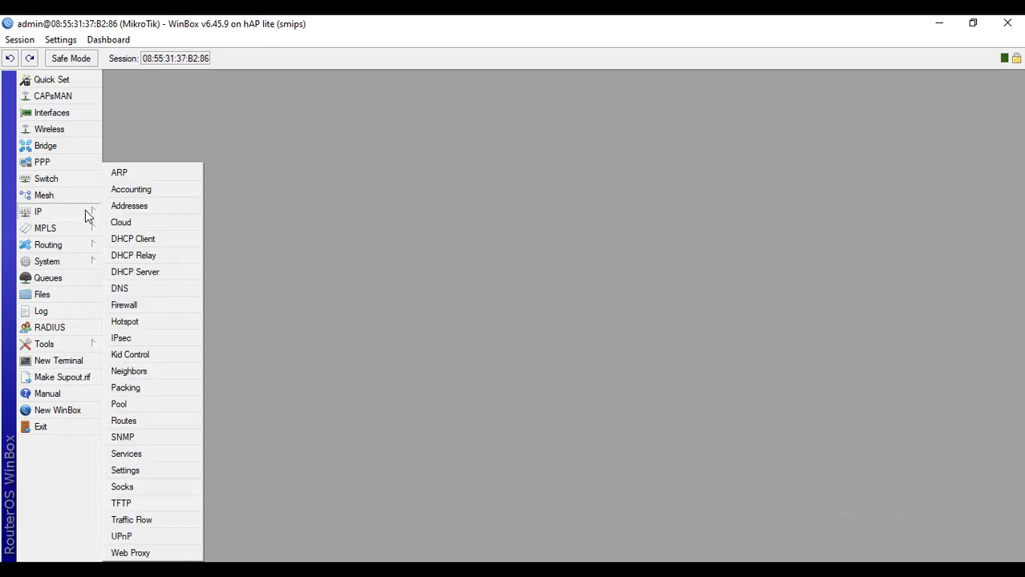
click(84, 265)
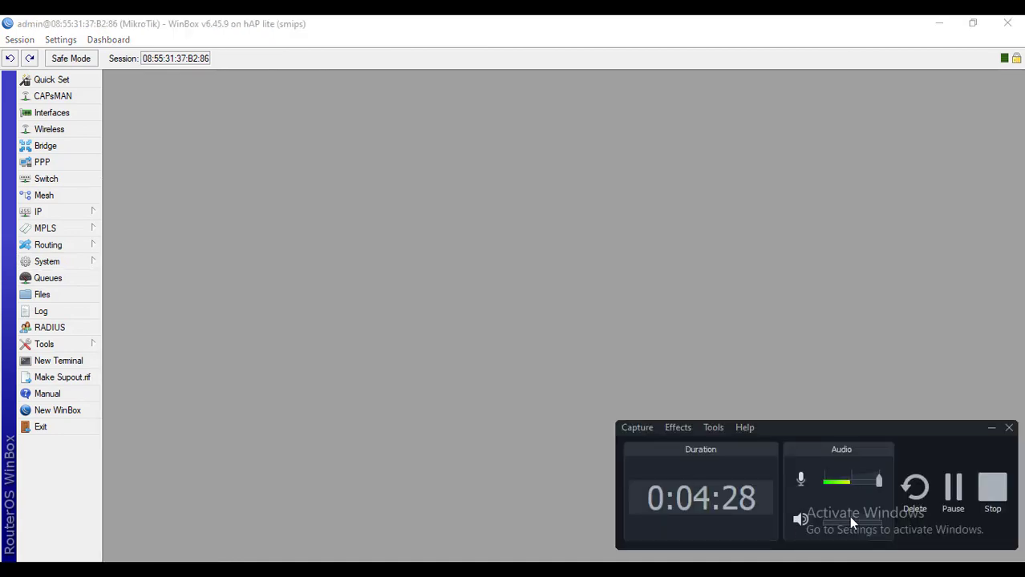
click(955, 495)
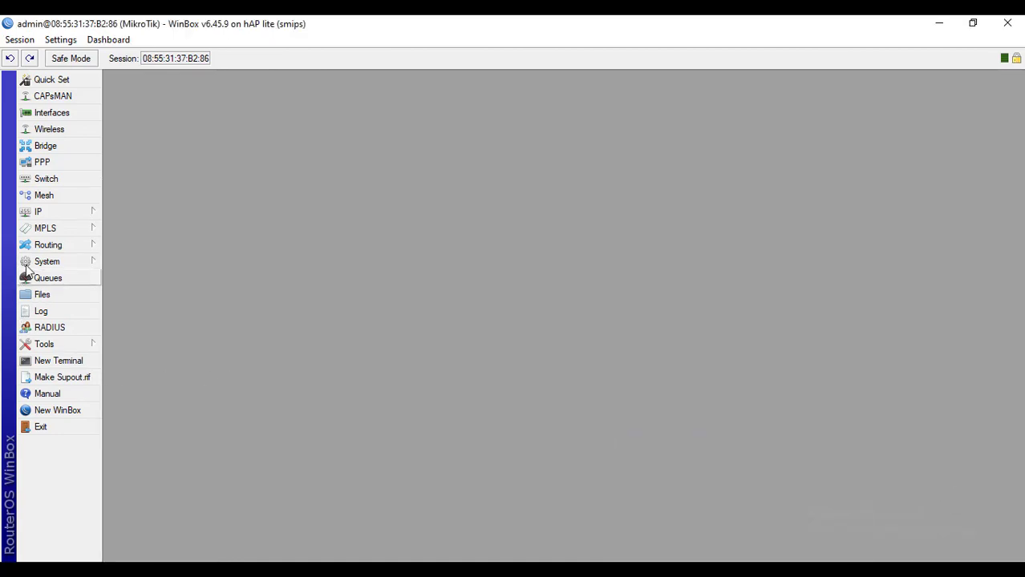
click(61, 261)
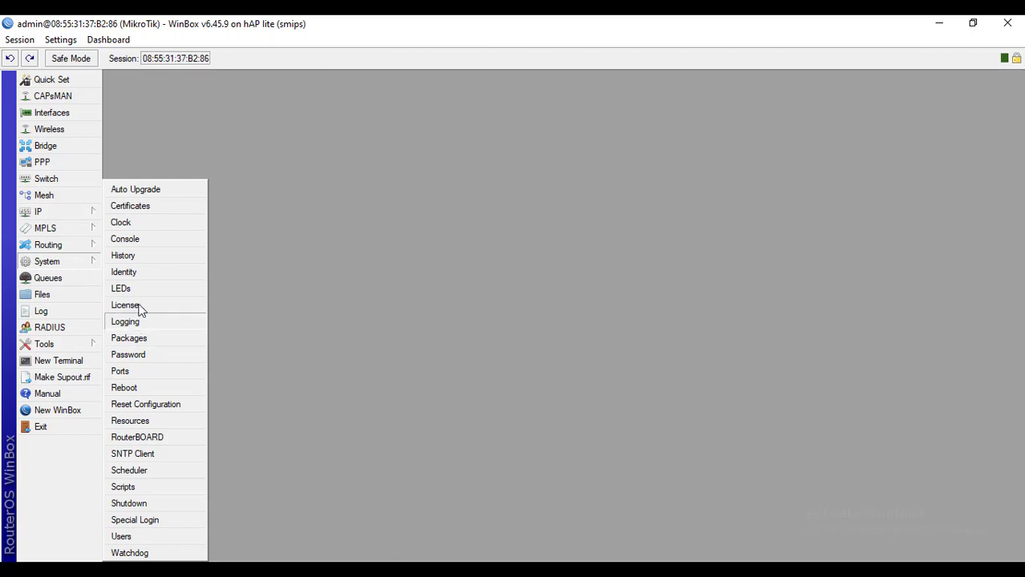
click(138, 272)
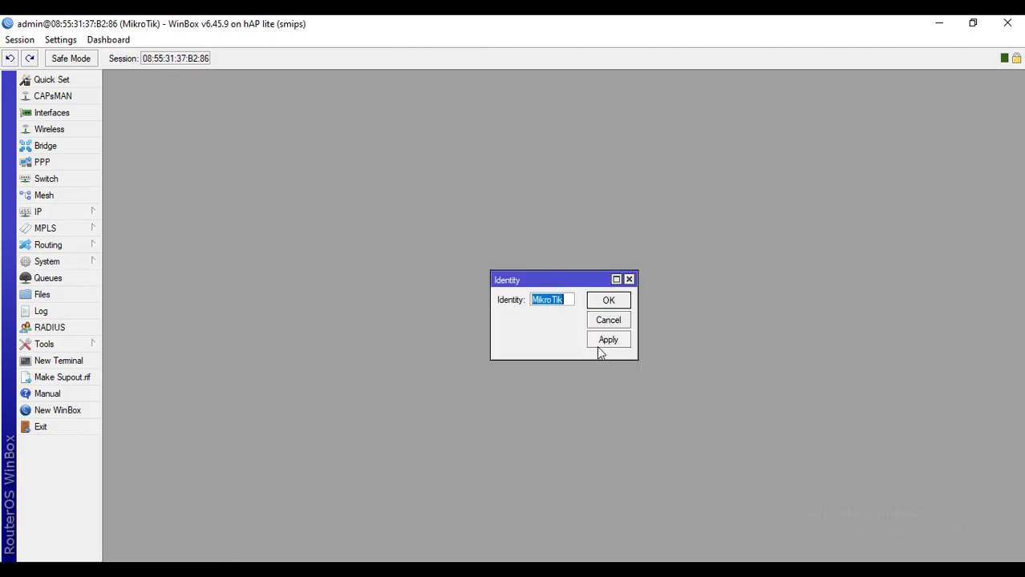
text(ROUTER UTAMA)
key(Left)
key(Left)
key(Left)
key(Left)
key(Left)
key(Left)
key(Left)
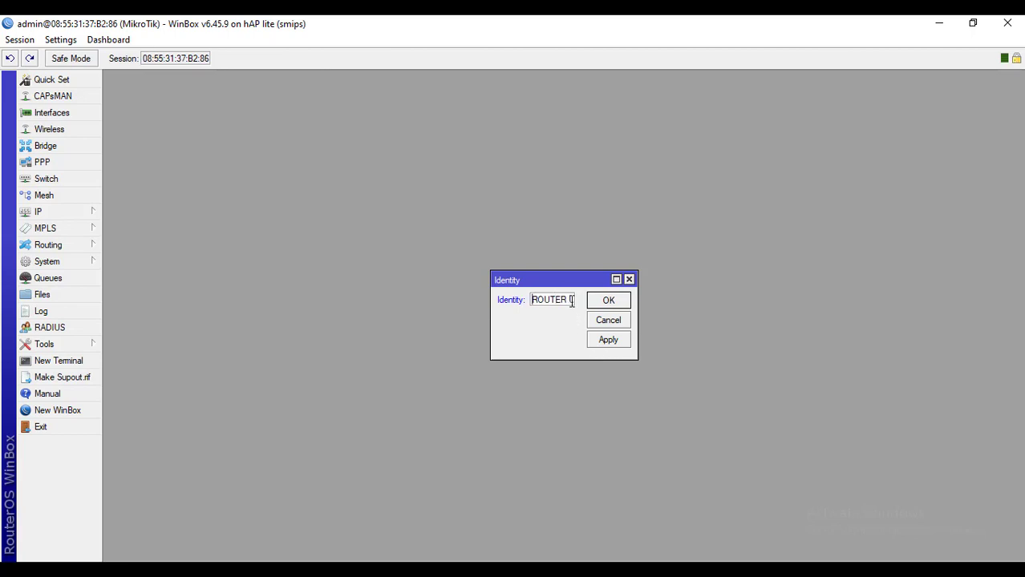
key(Right)
key(Right)
key(Right)
key(Right)
key(Right)
key(Right)
key(Right)
key(Right)
key(Right)
key(Right)
key(Right)
click(618, 337)
click(622, 303)
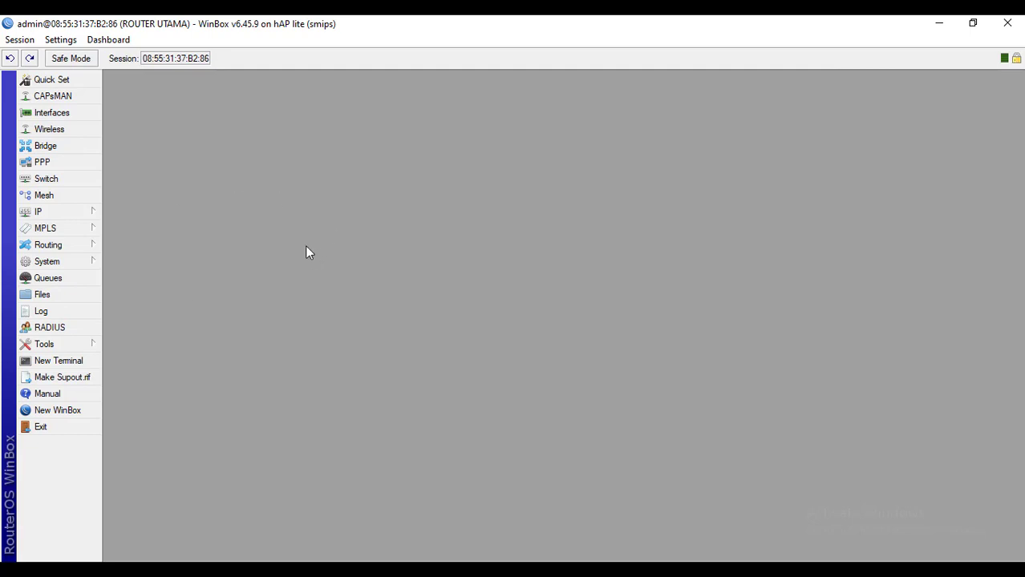
Launch Notepad from the Start menu search
click(18, 571)
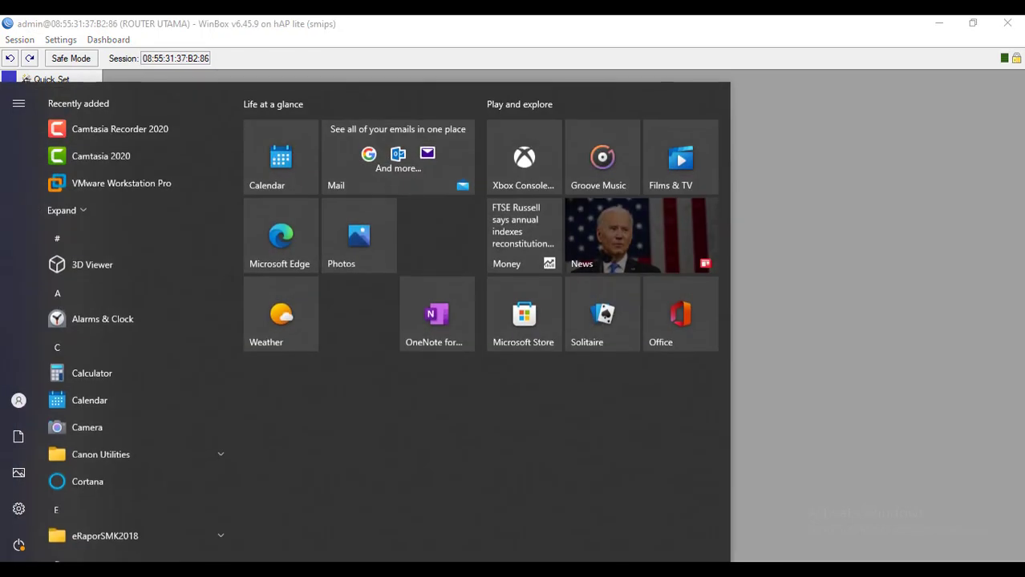
text(notep)
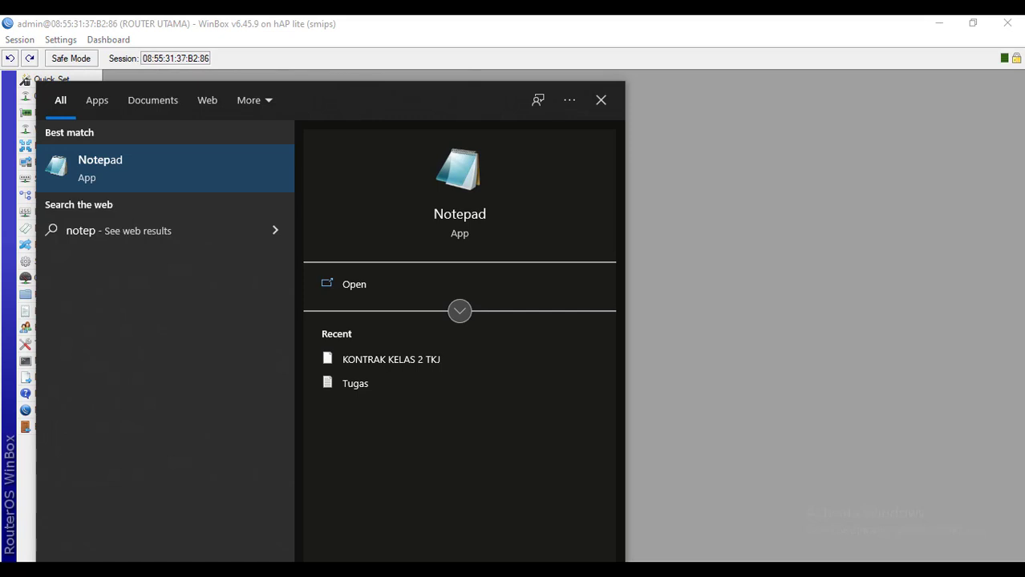
key(Return)
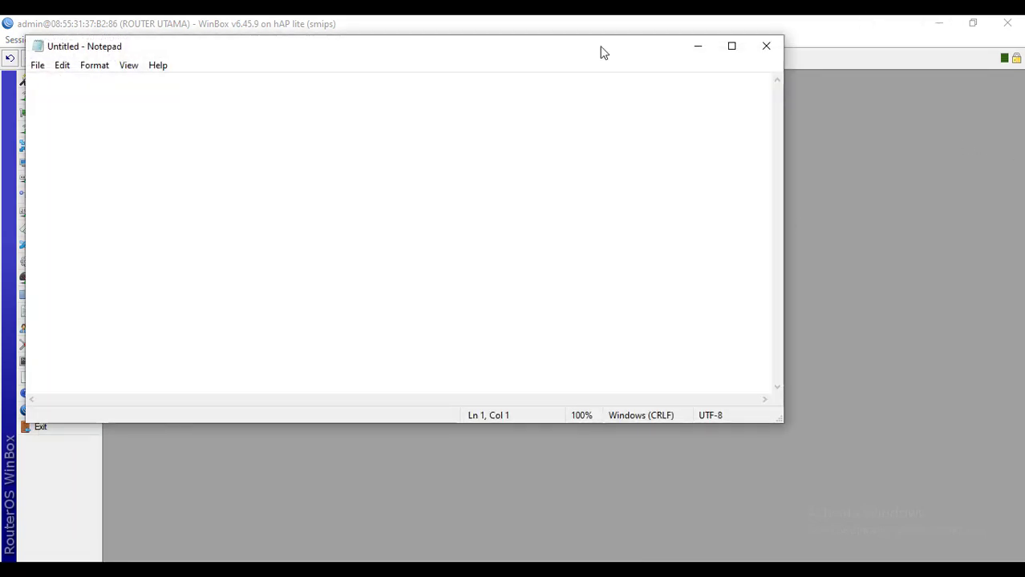
drag(395, 53, 536, 70)
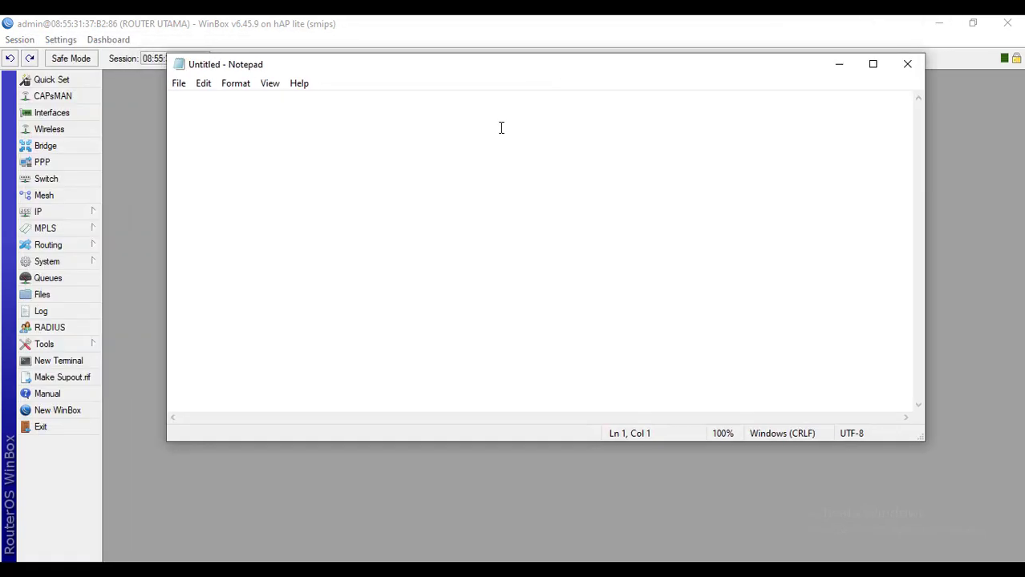
Type the lines ip address 11.11.11.0/24, subnetmask 255.255.255.0, gateway 11.11.11.1 and dns 8.8.8.8
text(11.11.11.)
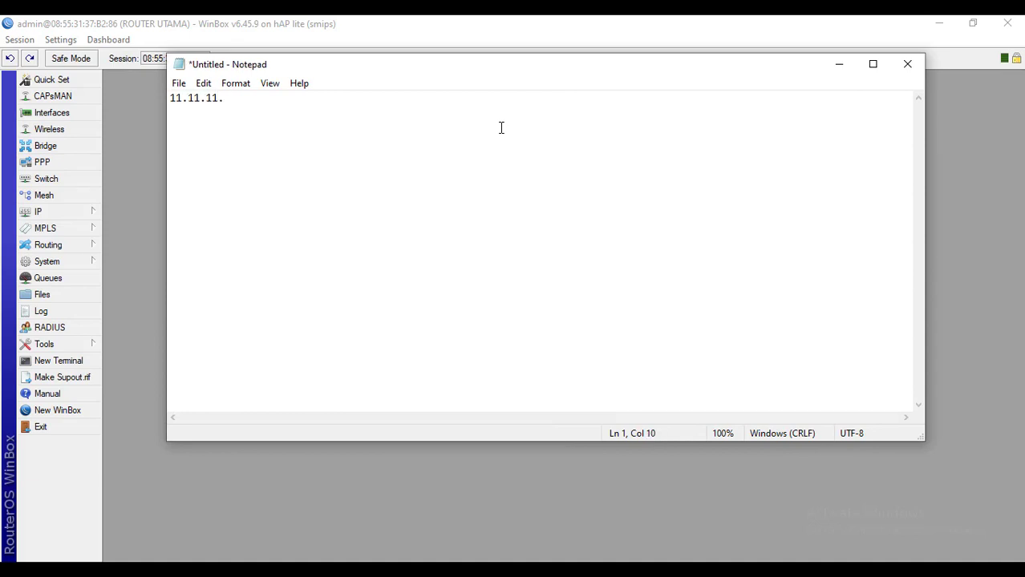
text(0/24)
key(Return)
key(Up)
text(ip addres)
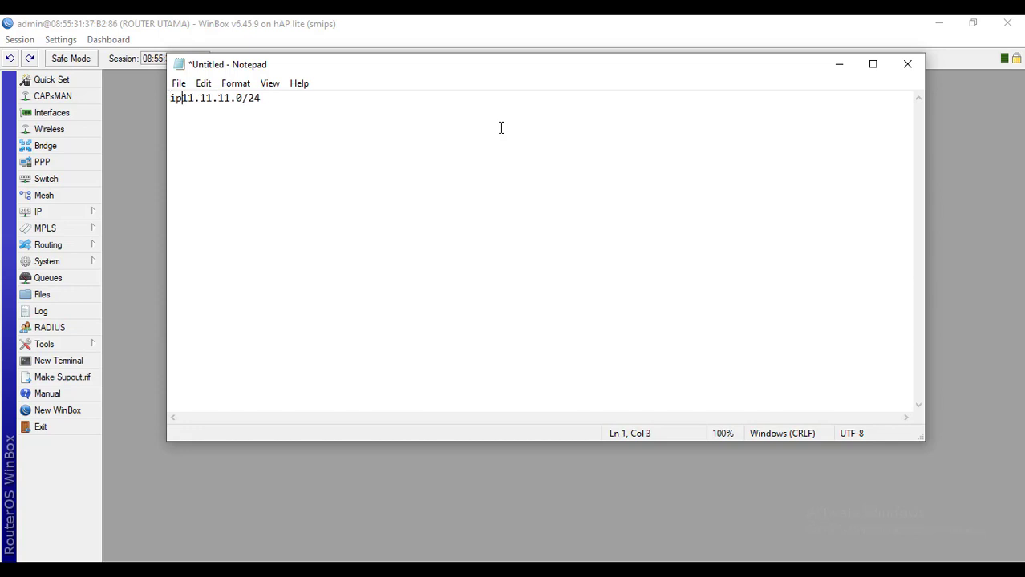
text(s)
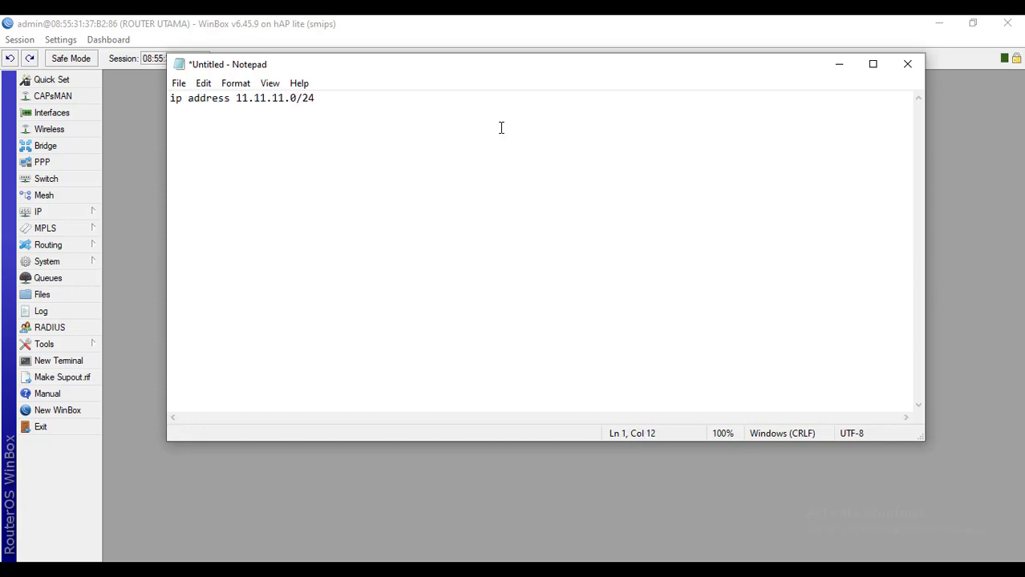
key(Down)
text(subnetmask 255.255,255)
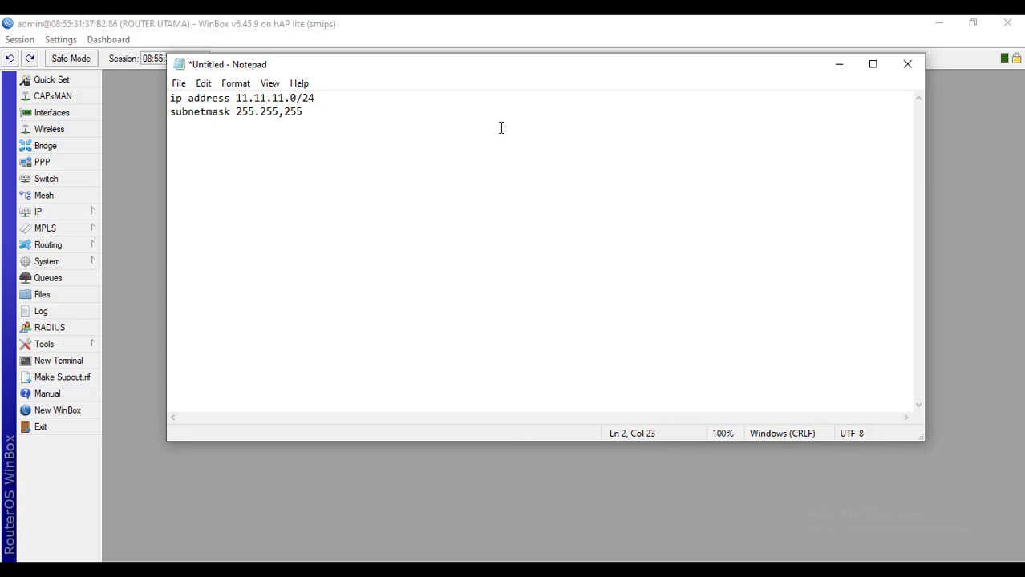
key(BackSpace)
key(BackSpace)
key(BackSpace)
key(BackSpace)
text(.255.0)
key(Return)
text(gateway 11.11.11.1)
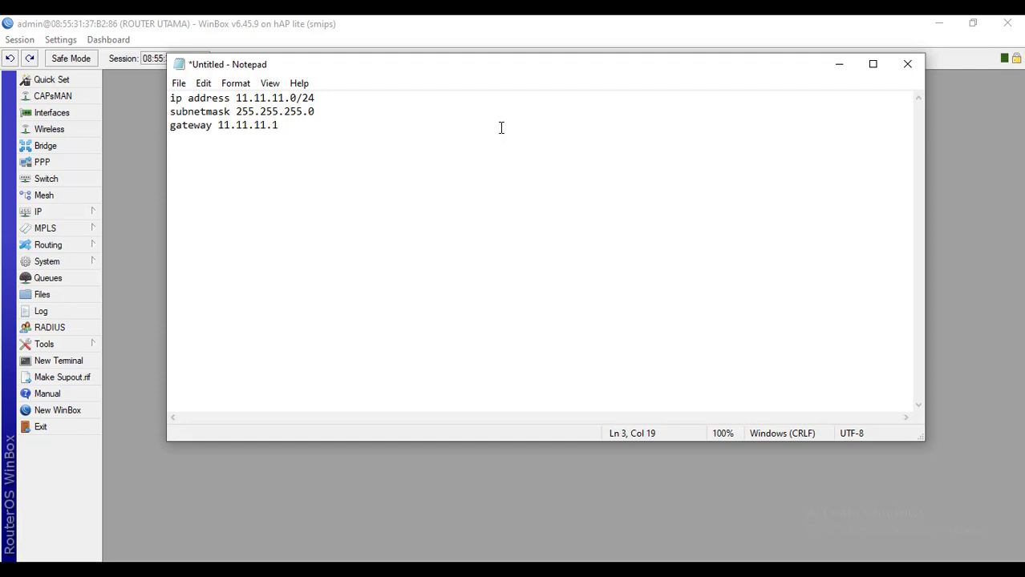
key(Return)
text(dns 8.8.8.8)
Insert blank lines before the subnetmask, gateway and dns lines to space out the note
drag(265, 142, 170, 96)
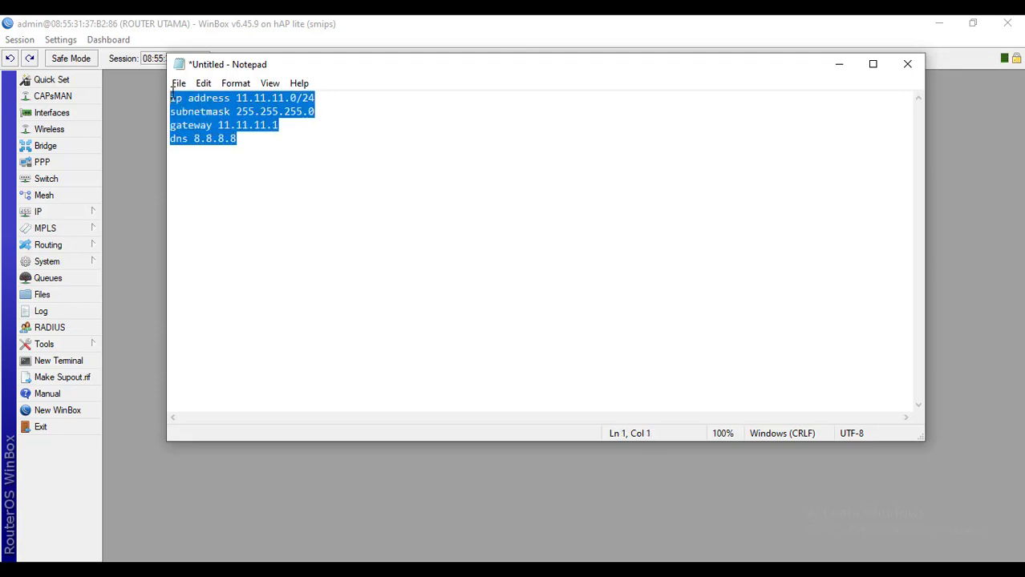
click(281, 157)
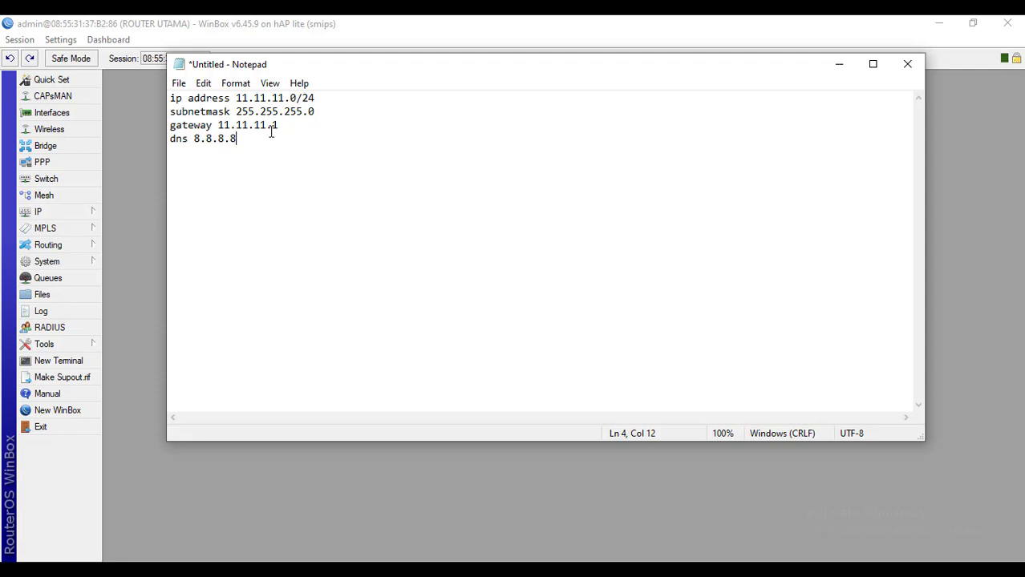
drag(259, 142, 170, 98)
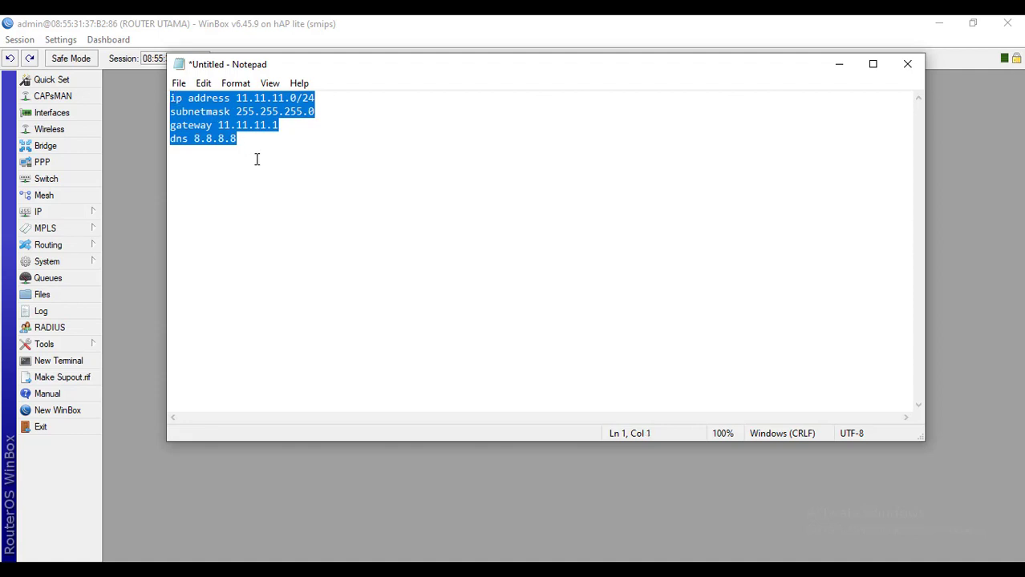
click(283, 152)
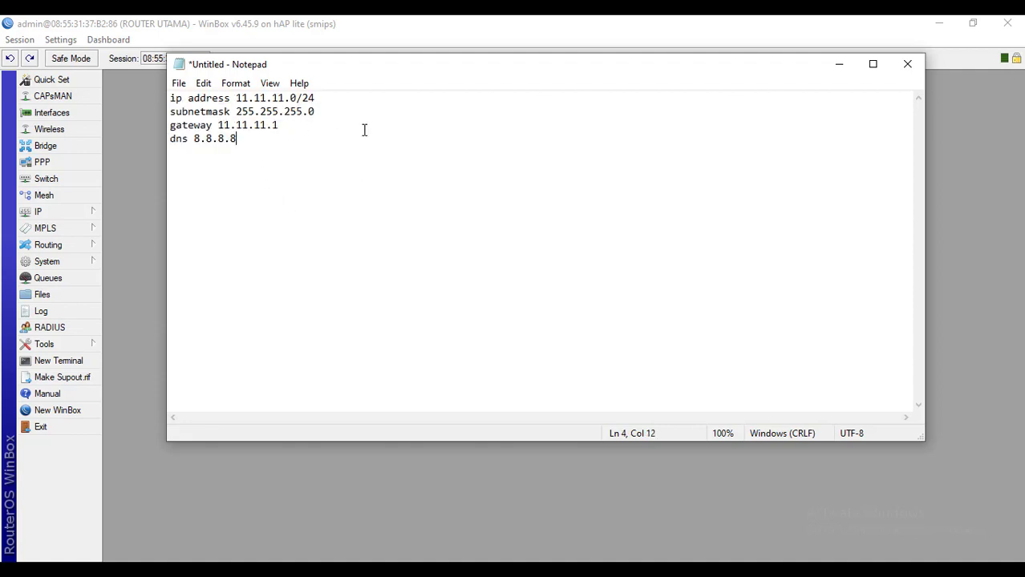
click(170, 111)
key(Return)
click(171, 152)
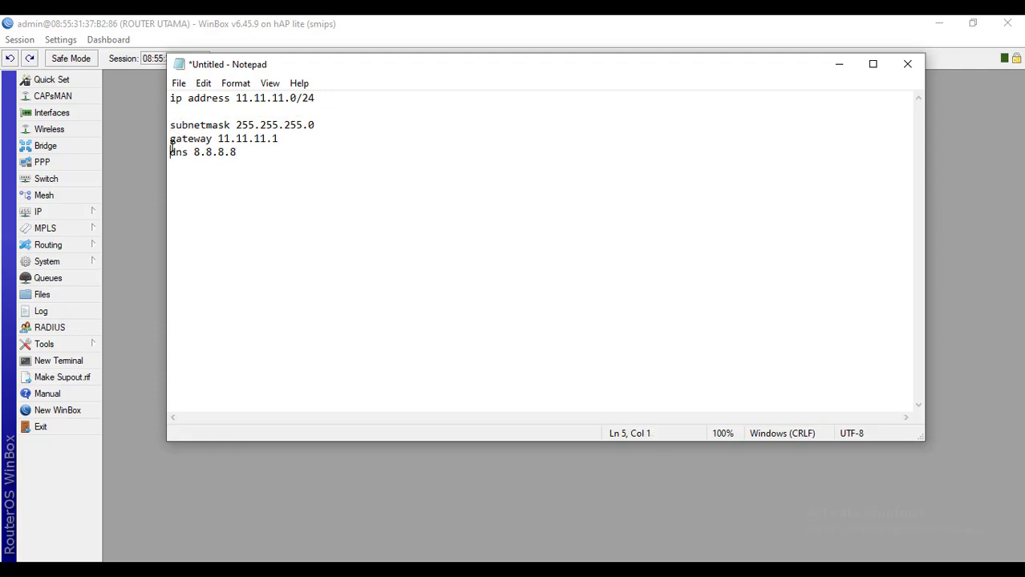
click(171, 138)
key(Return)
click(170, 165)
key(Return)
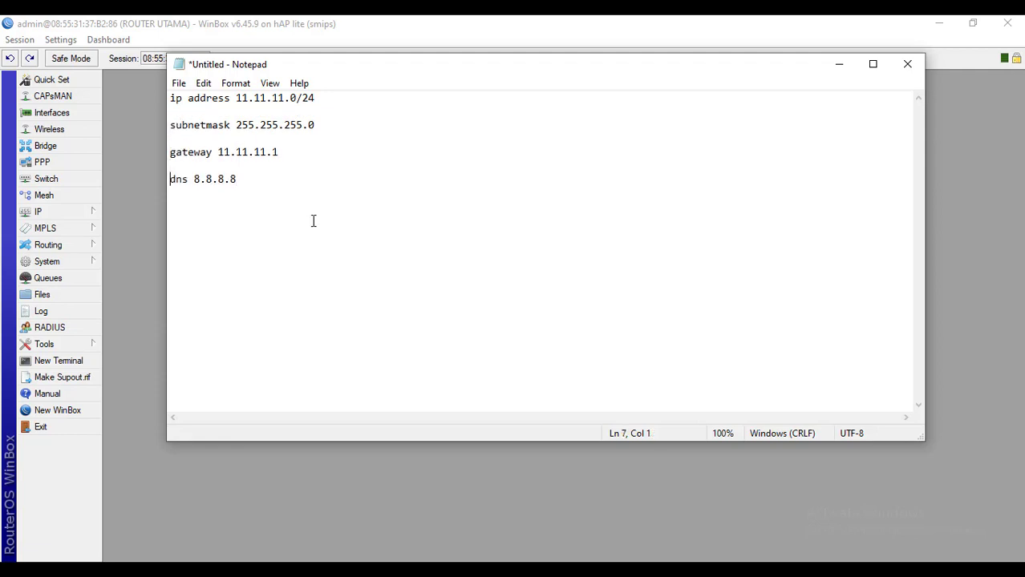
click(313, 220)
Add IP address 11.11.11.11/24 on interface ether1, then return to the Google Docs notes
click(831, 69)
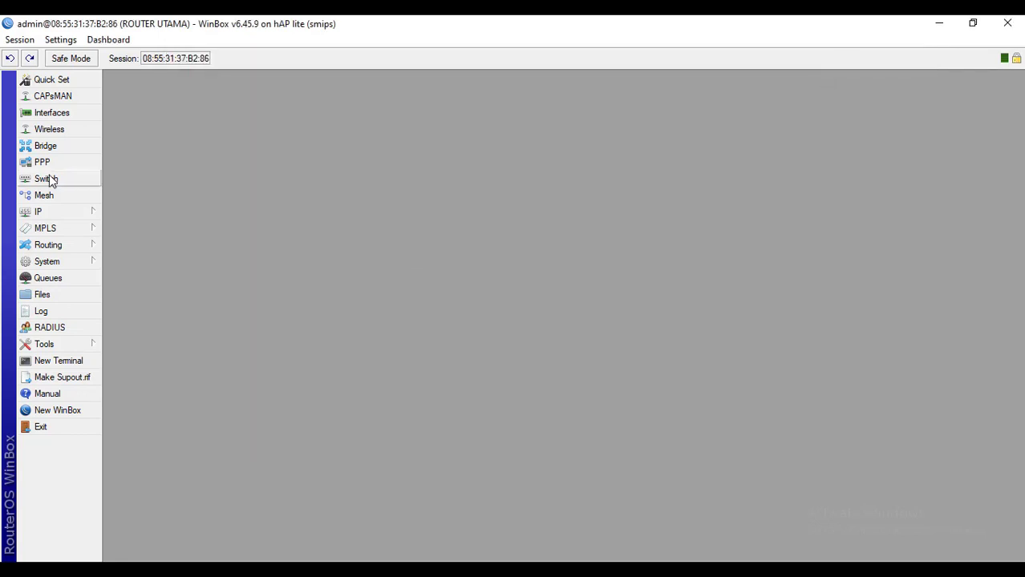
click(52, 213)
click(144, 207)
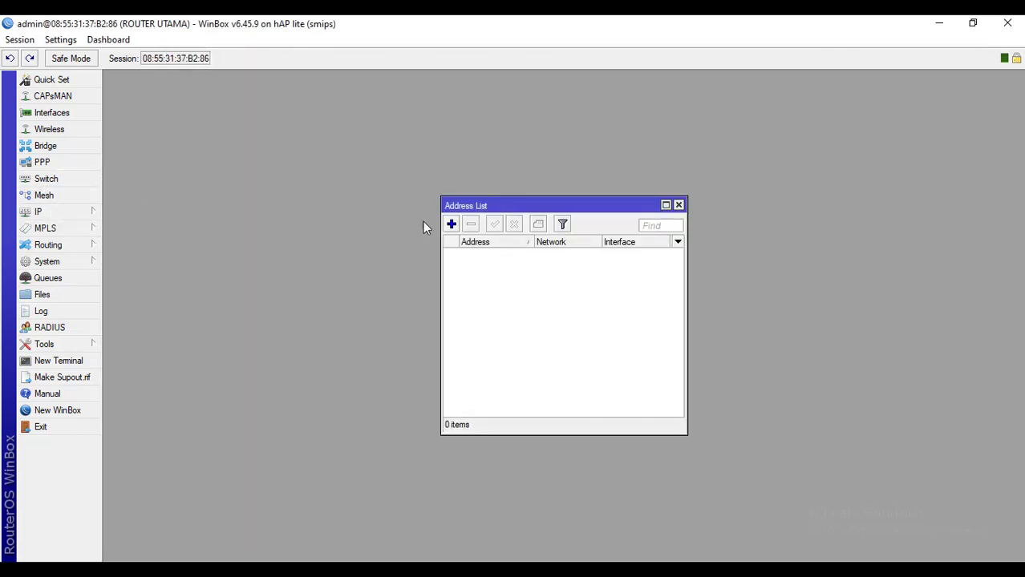
click(452, 226)
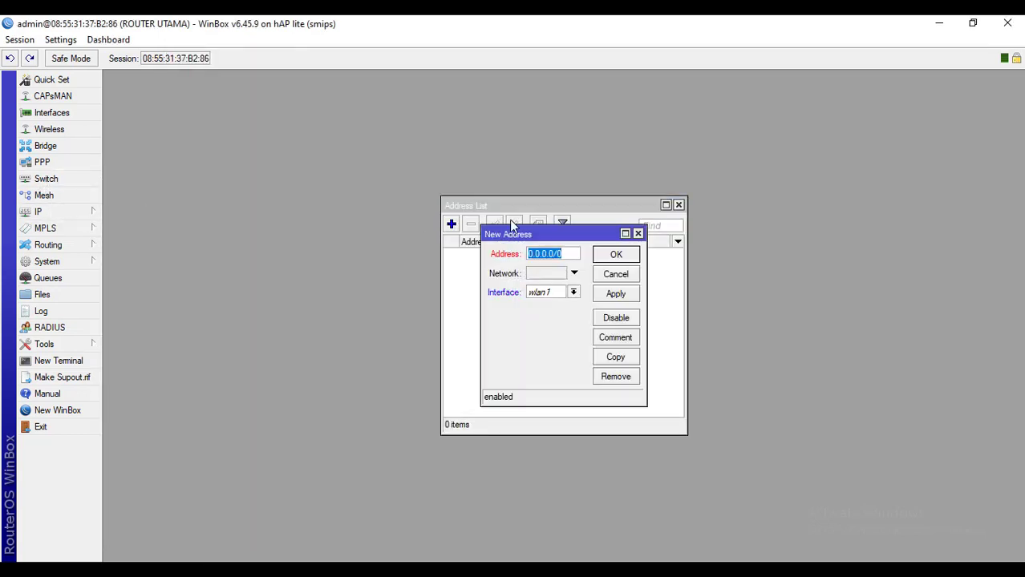
text(11.11.11.)
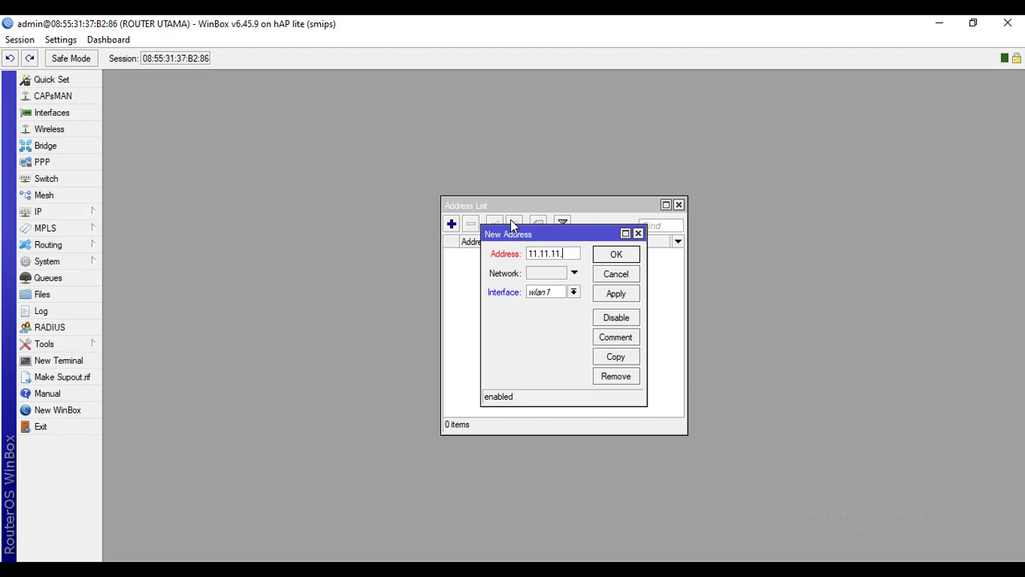
text(11)
text(/234)
key(BackSpace)
key(BackSpace)
text(4)
click(573, 294)
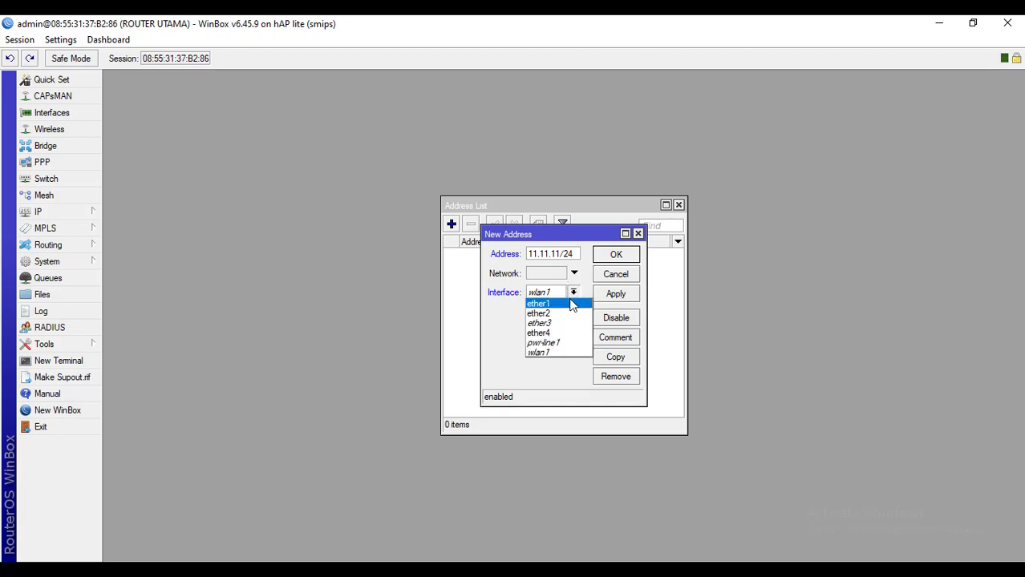
click(570, 300)
click(574, 293)
click(552, 303)
click(627, 294)
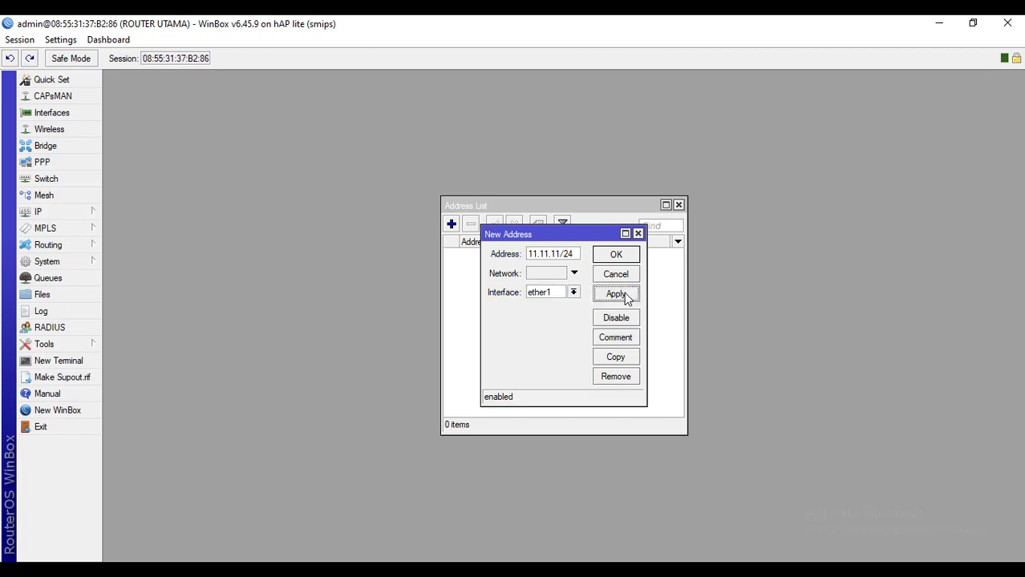
click(644, 257)
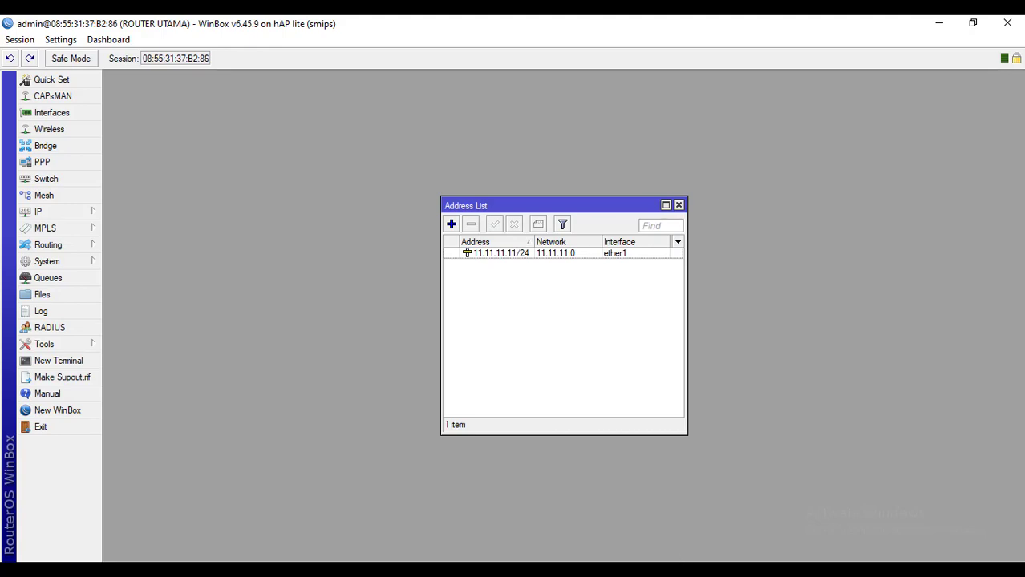
click(456, 571)
scroll(387, 394, down, 5)
Close the address list and start a new route keeping destination 0.0.0.0/0
click(677, 205)
click(46, 213)
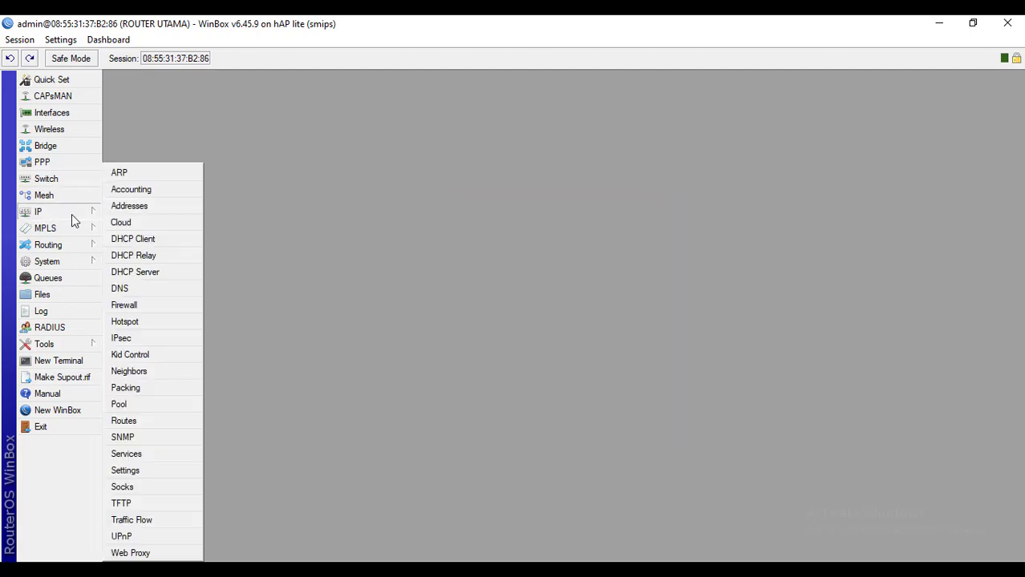
click(223, 193)
click(84, 212)
click(151, 422)
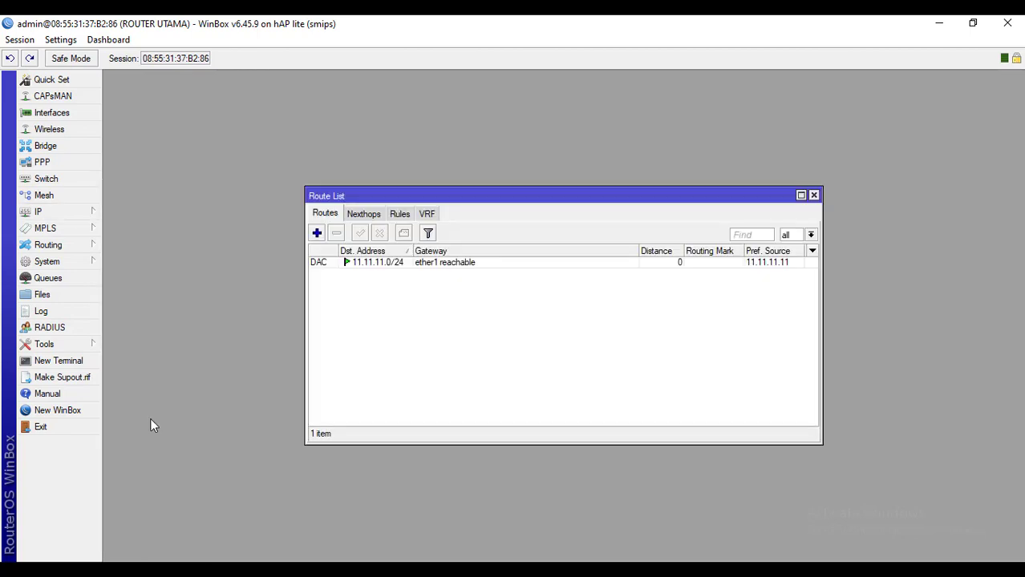
click(317, 233)
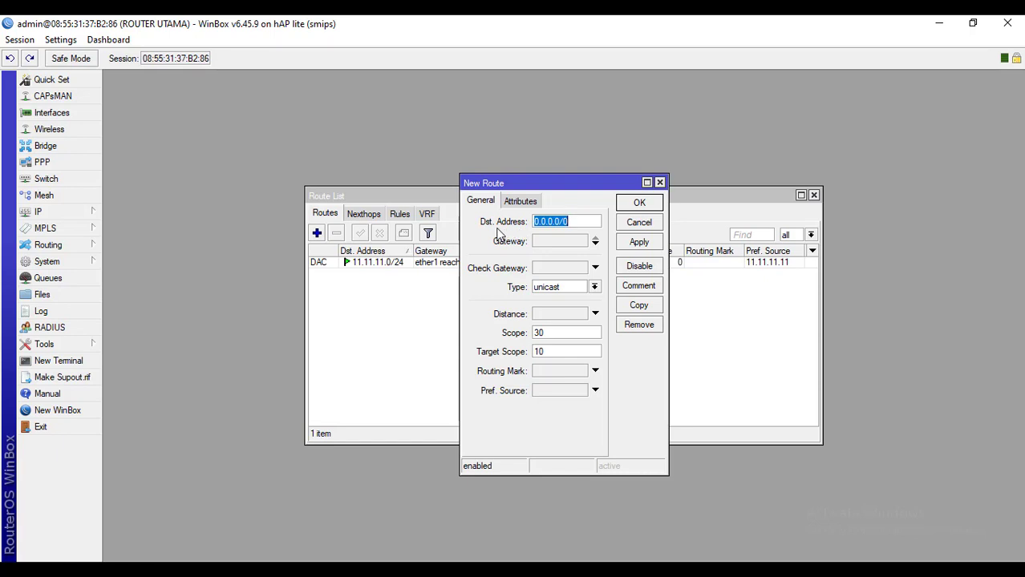
click(577, 221)
click(561, 245)
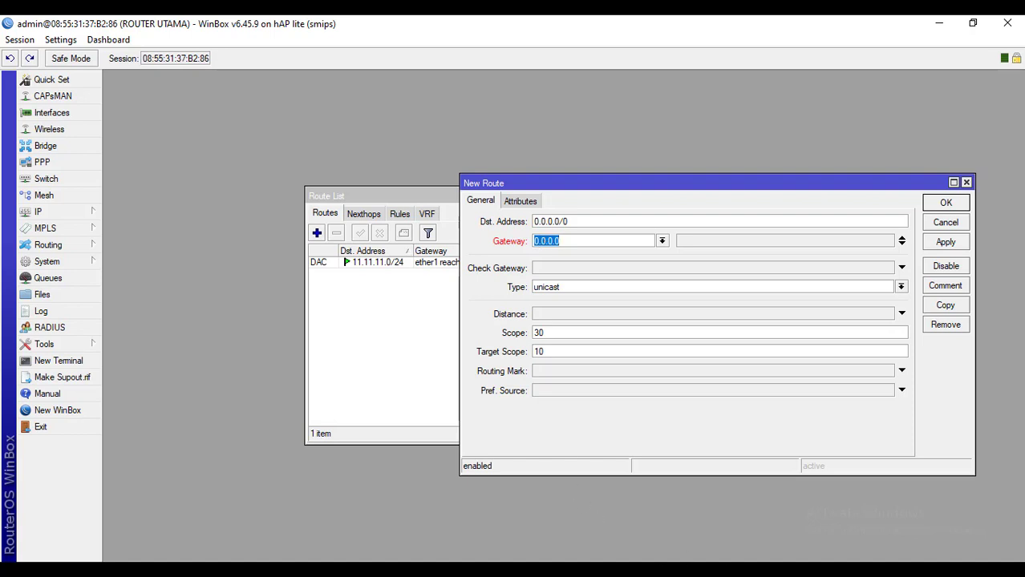
Paste gateway 11.11.11.1 from the Notepad notes into the route, save it, and close Route List
click(723, 571)
drag(283, 152, 217, 157)
key(ctrl+c)
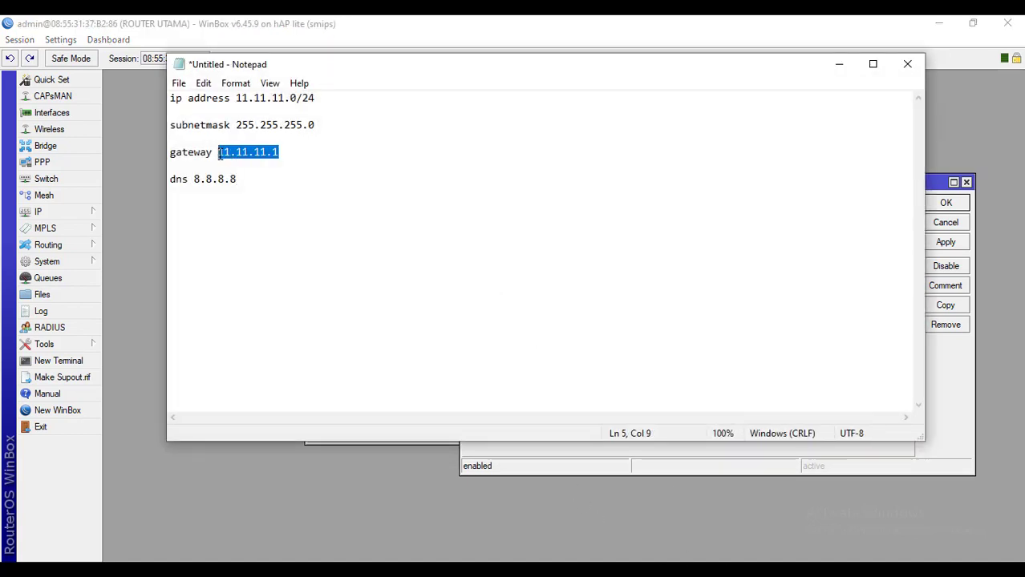
click(839, 67)
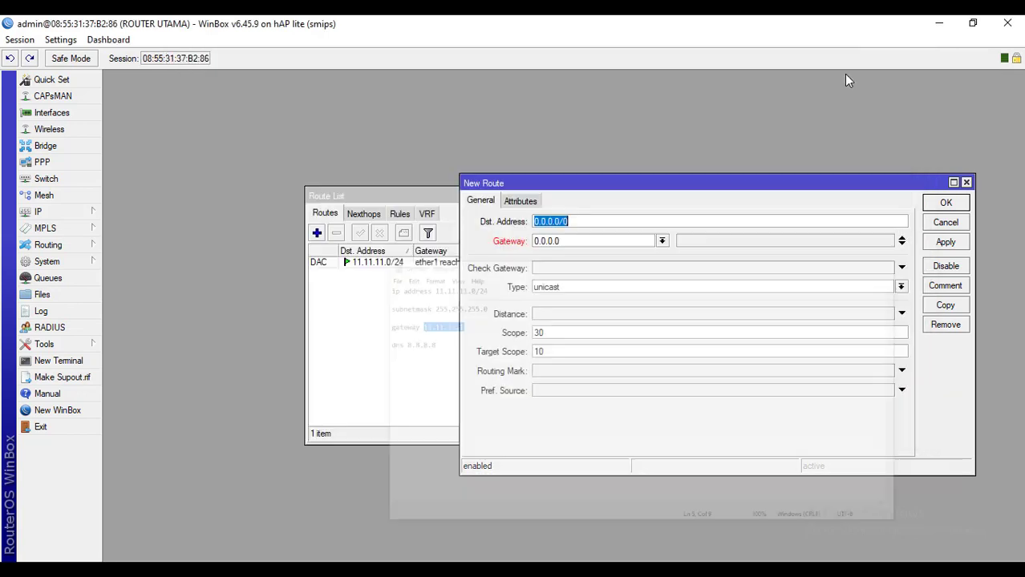
drag(572, 239, 532, 240)
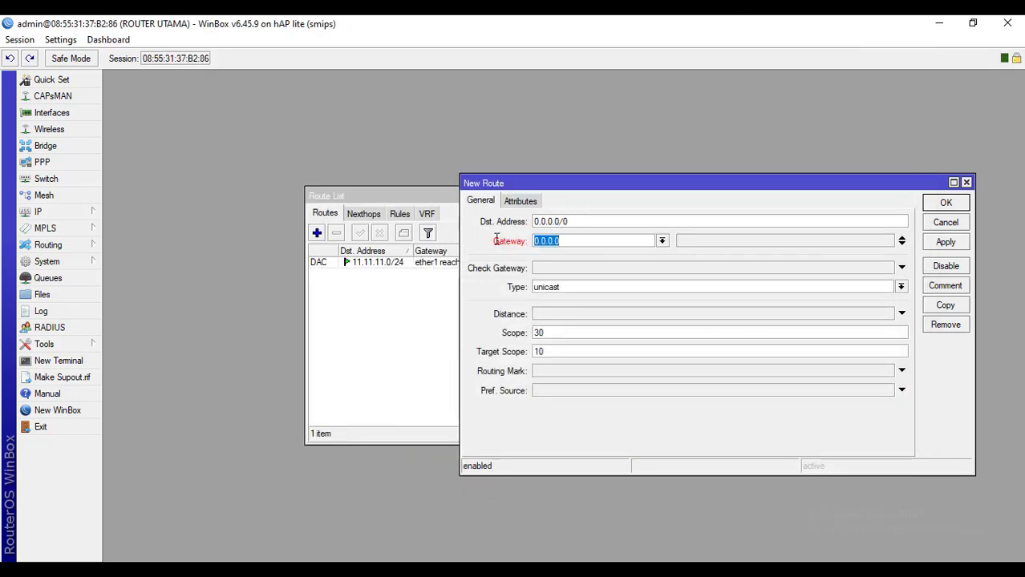
key(ctrl+v)
click(947, 243)
click(947, 203)
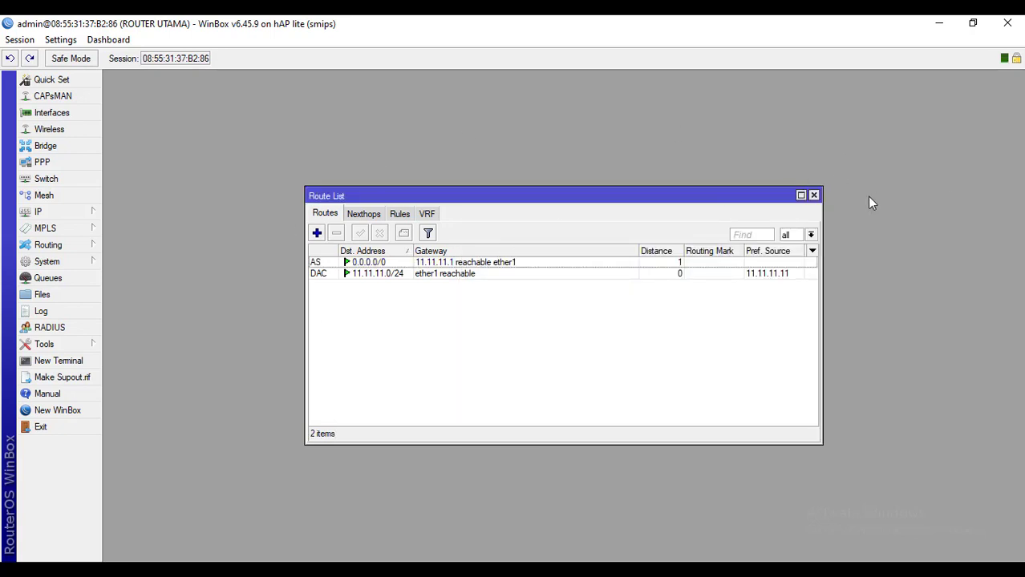
click(813, 195)
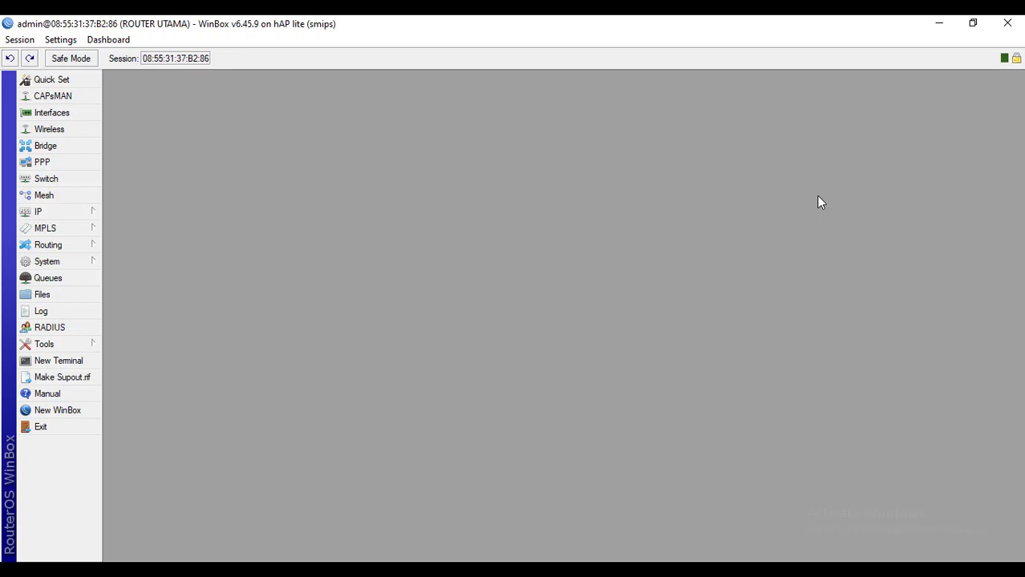
In IP > DNS, set server 8.8.8.8, tick Allow Remote Requests, and apply
click(85, 214)
click(120, 289)
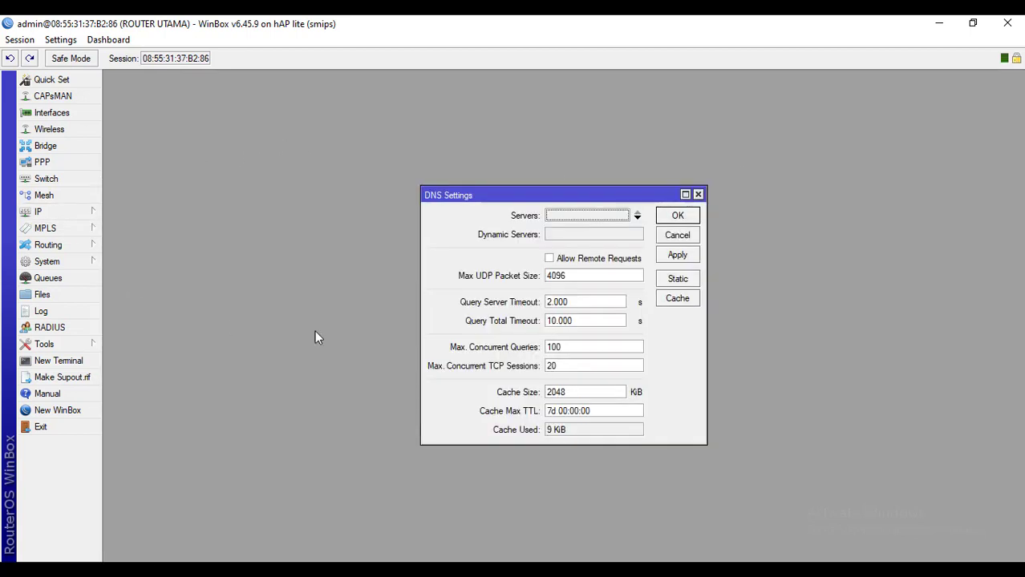
click(610, 217)
text(8.8.8)
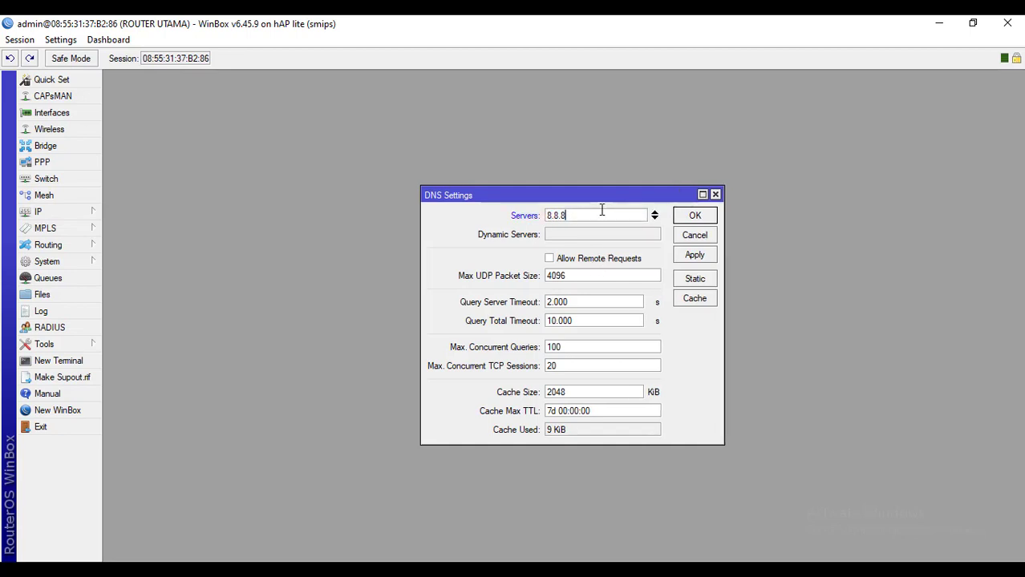
text(.8)
click(561, 264)
click(703, 263)
click(707, 216)
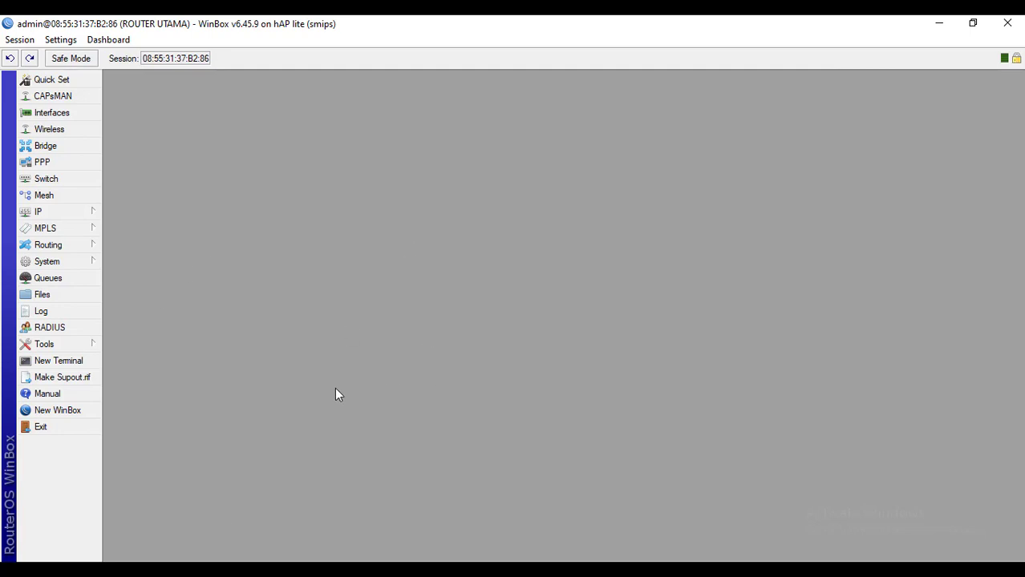
click(66, 362)
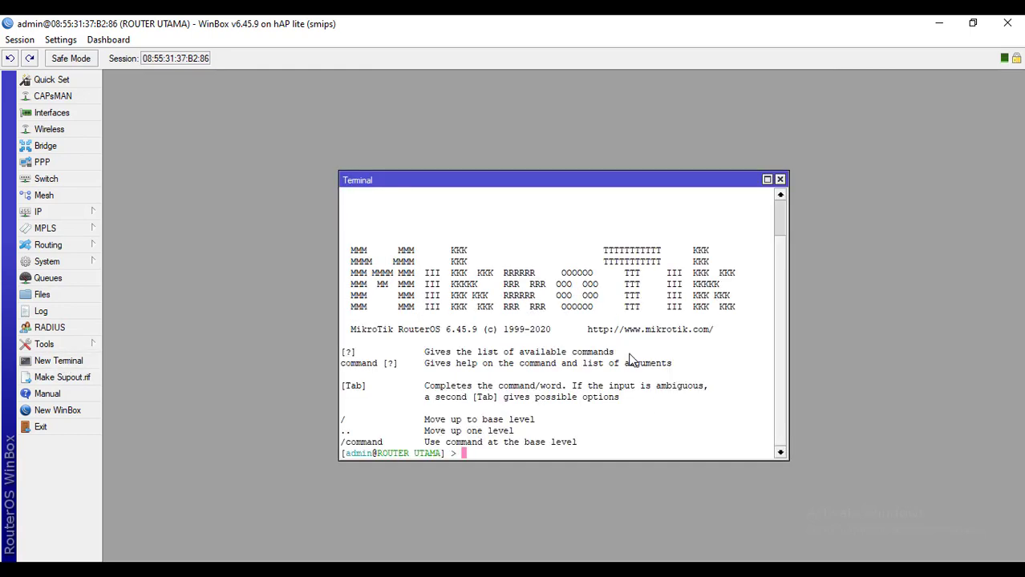
text(ping 11.11.11.1)
key(Return)
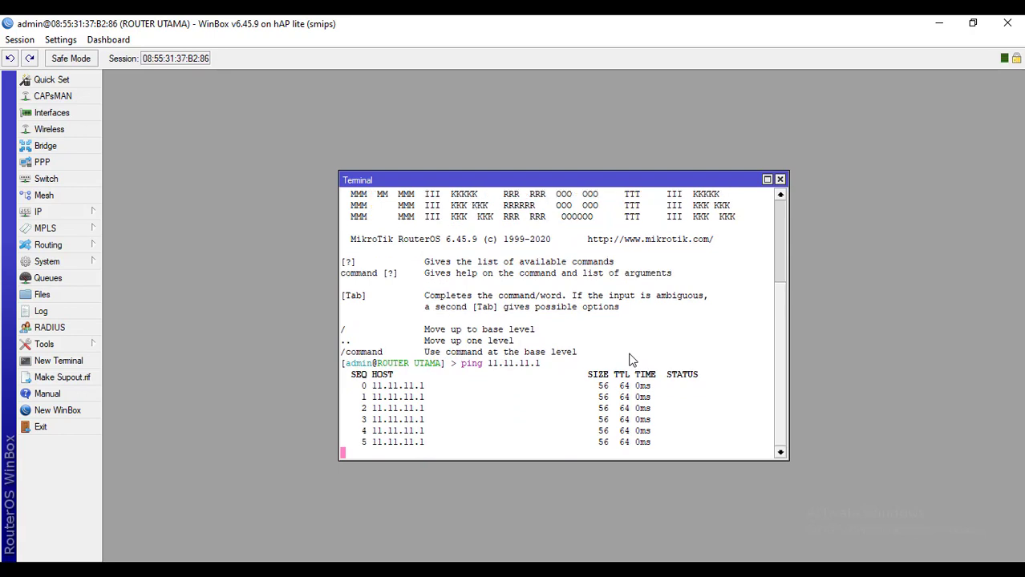
key(ctrl+c)
text(ping)
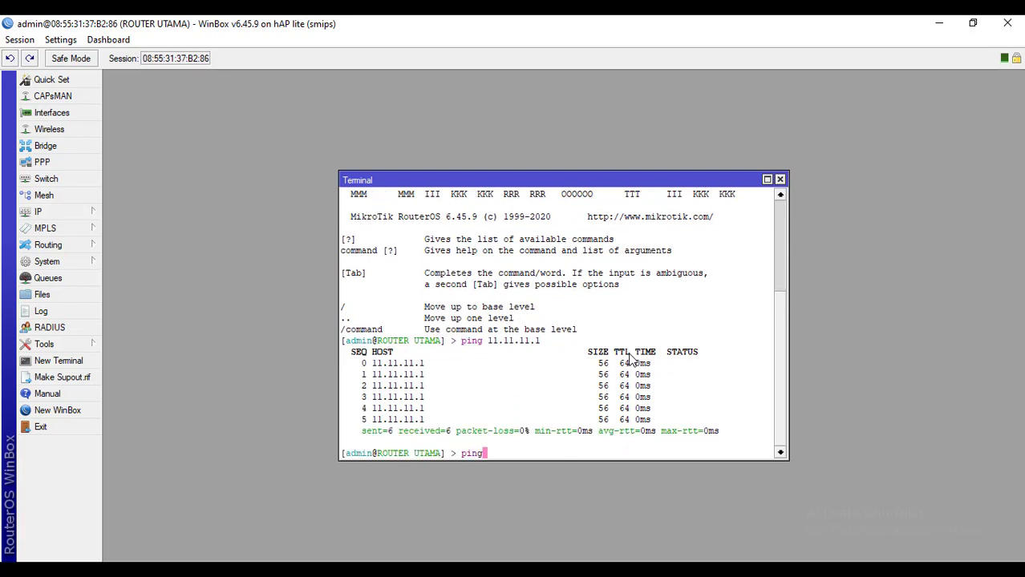
text( 8.8.8.8)
key(Return)
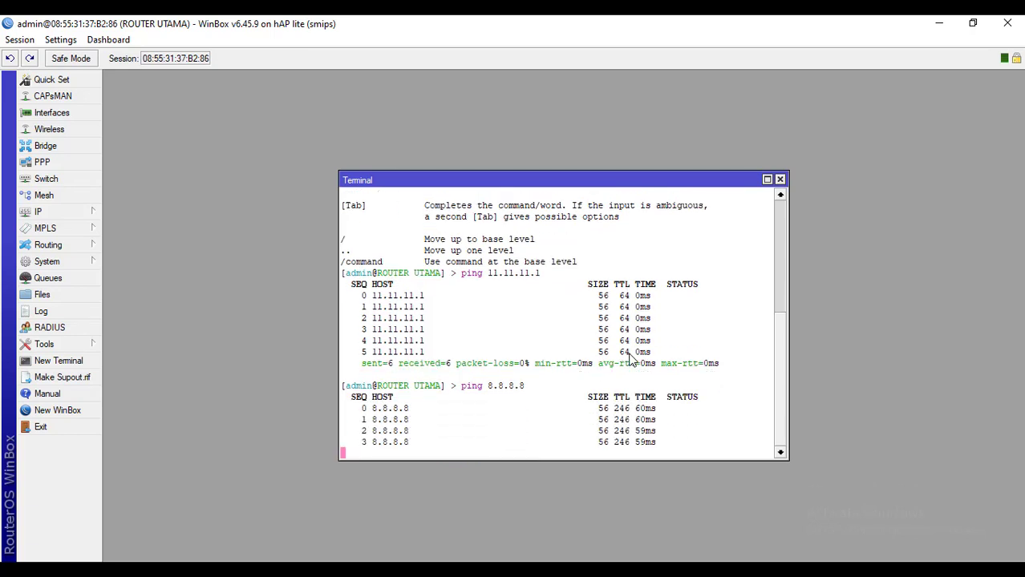
key(ctrl+c)
text(ping googl)
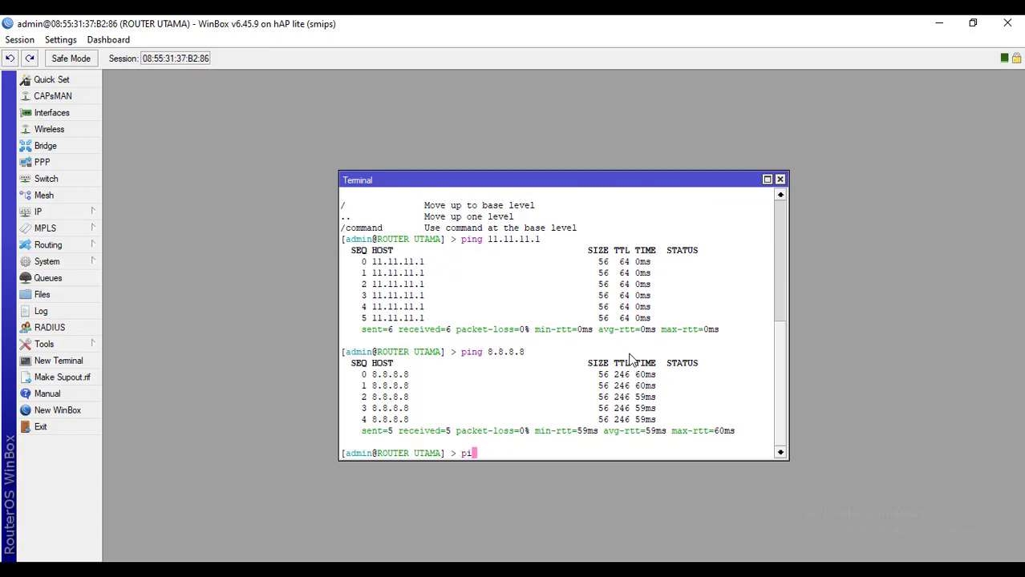
text(e.com)
key(Return)
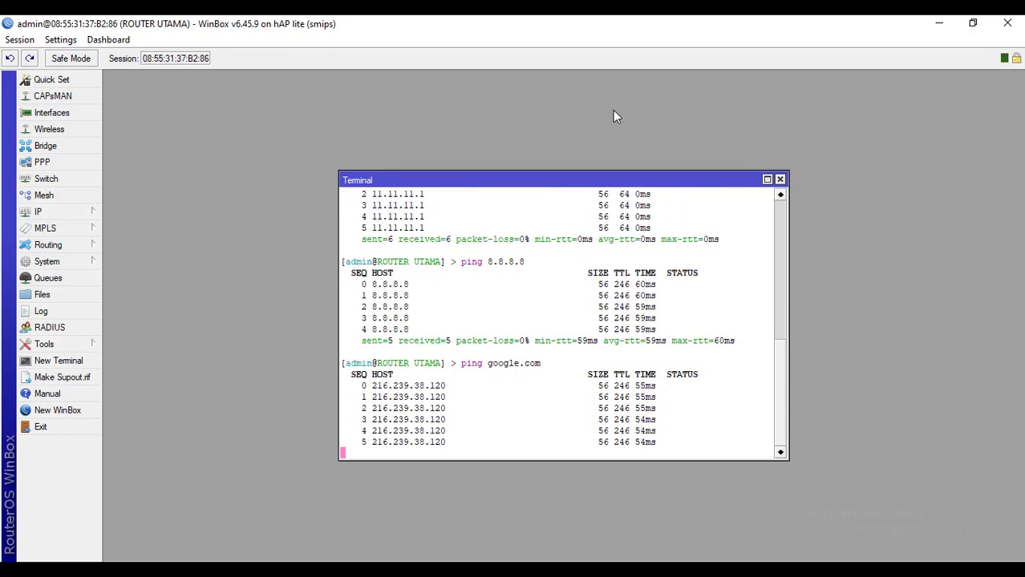
click(780, 180)
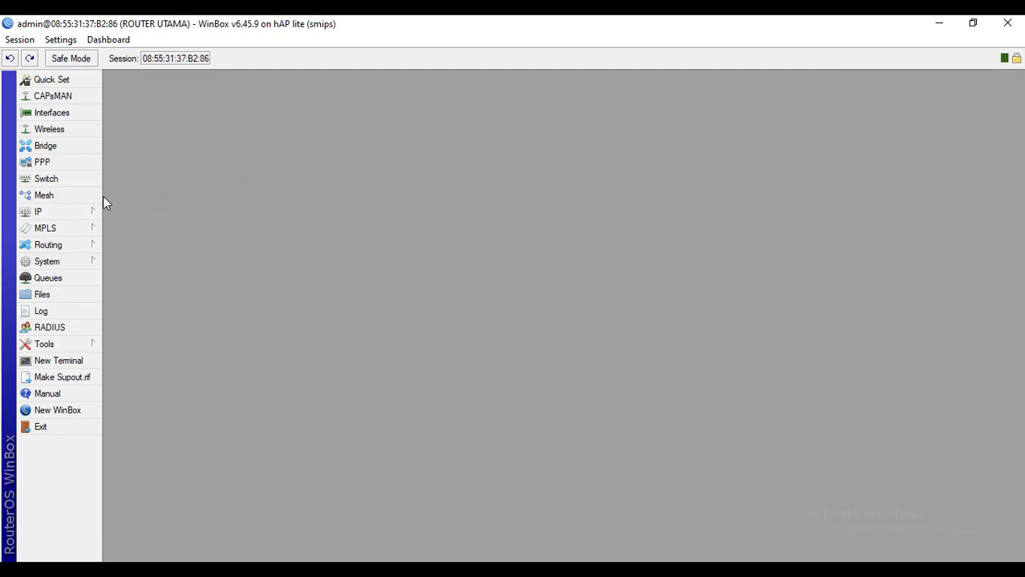
Create a Firewall NAT rule with Out. Interface ether1 and action masquerade
click(70, 210)
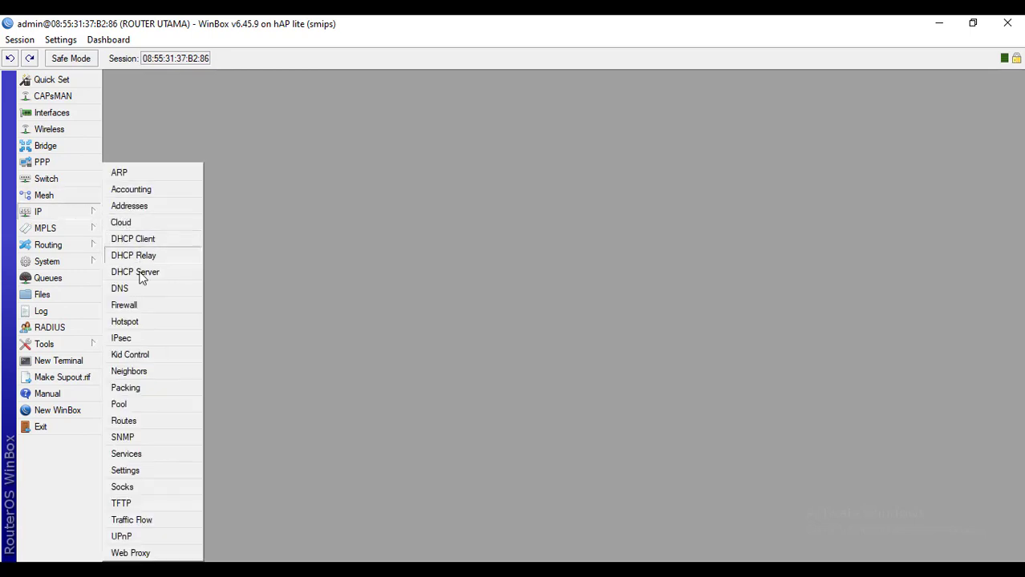
click(142, 305)
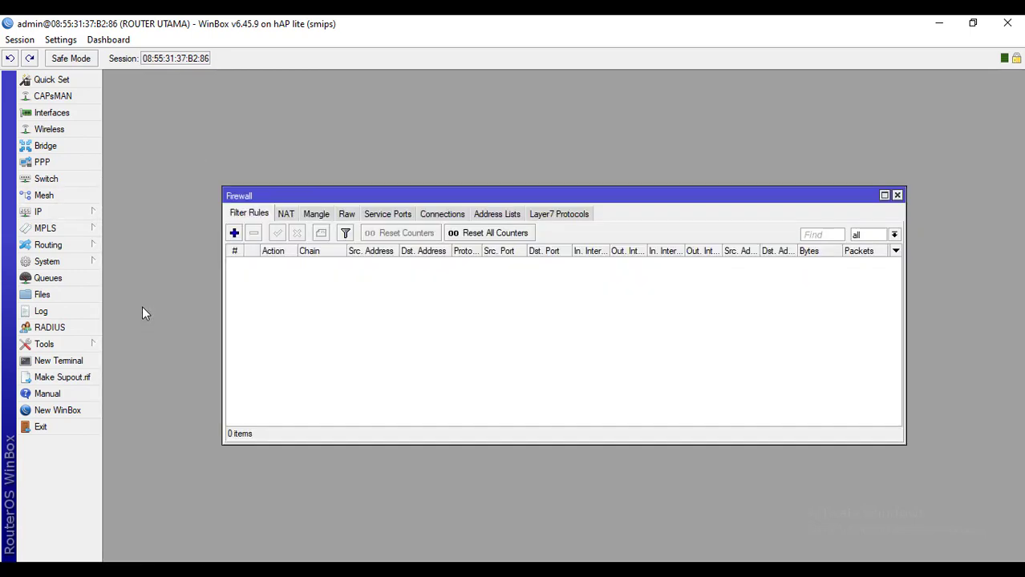
click(285, 215)
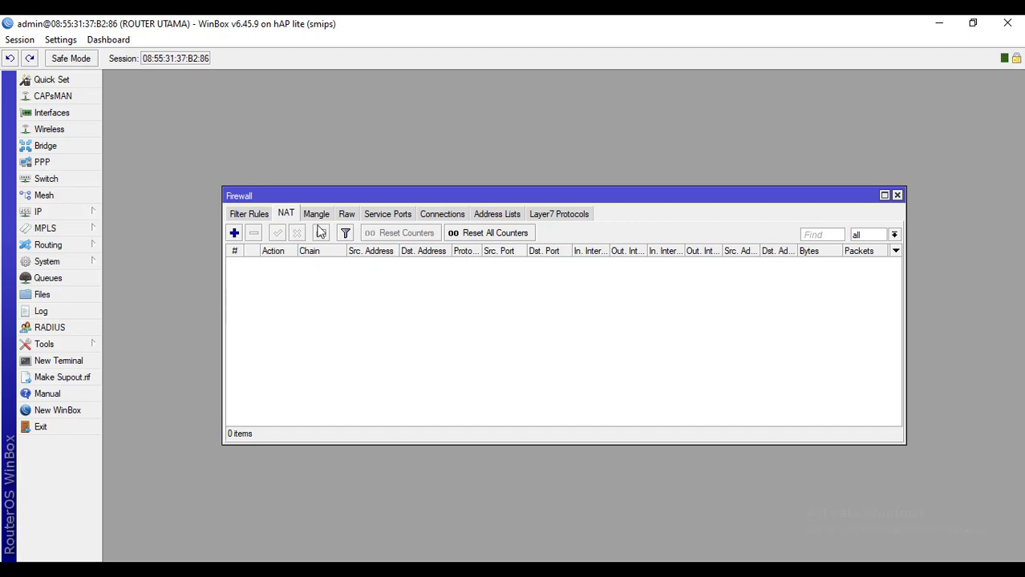
click(234, 232)
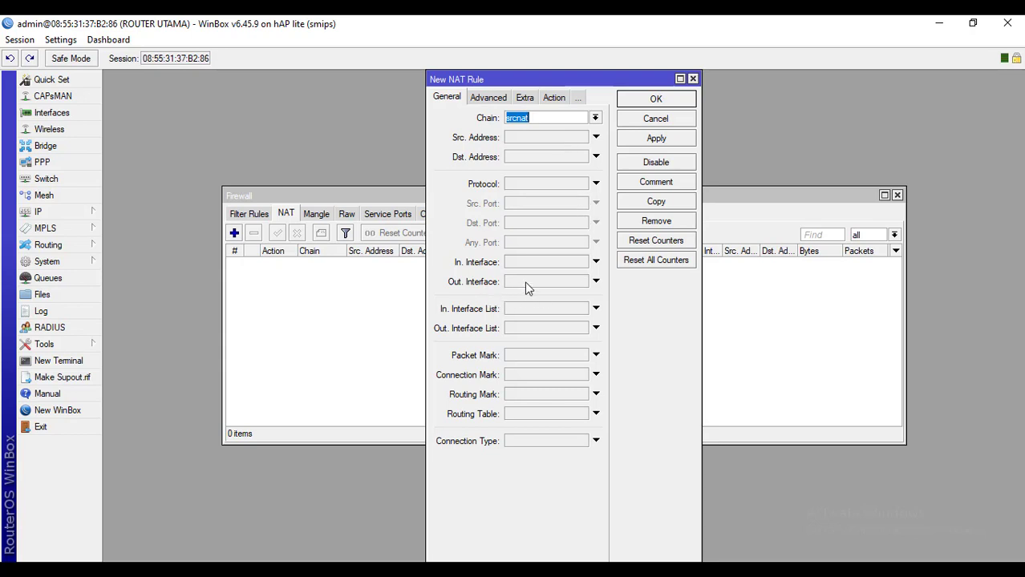
click(595, 281)
click(582, 282)
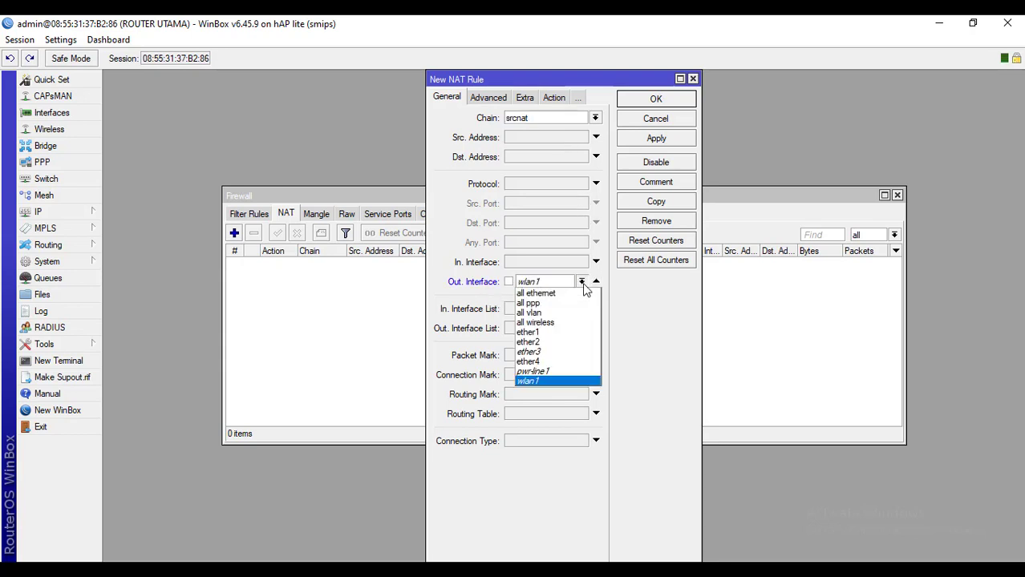
click(529, 331)
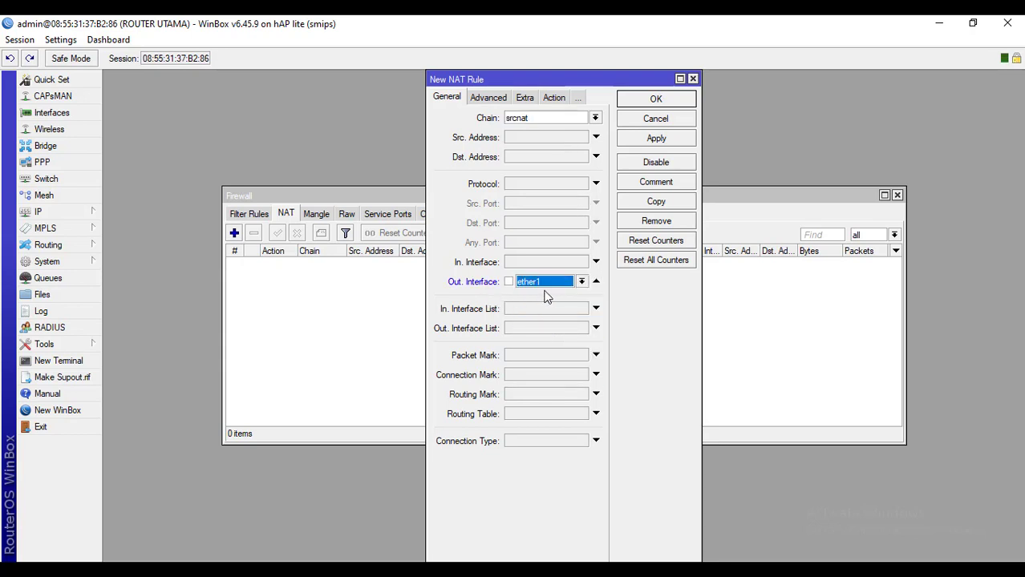
click(525, 98)
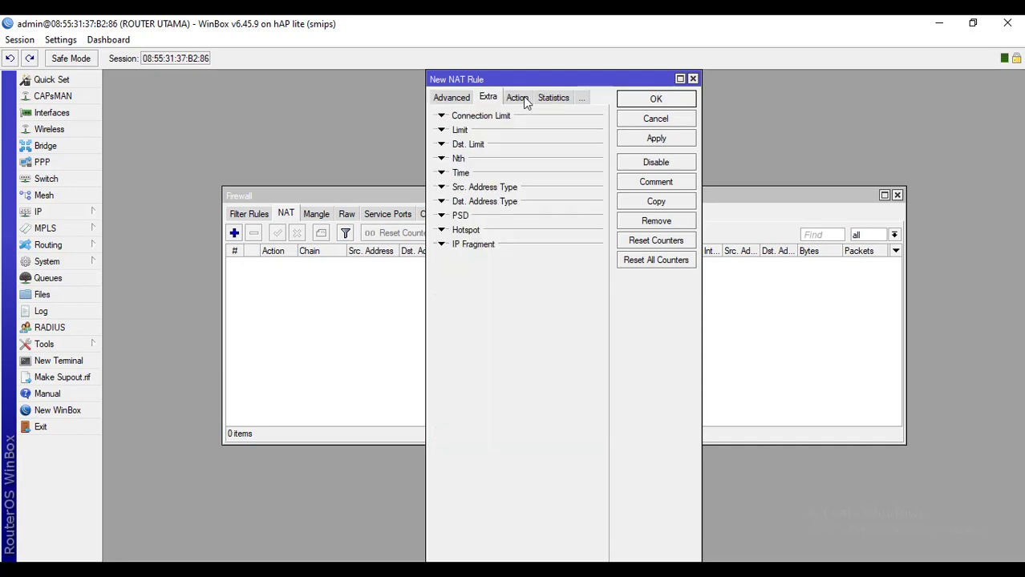
click(525, 98)
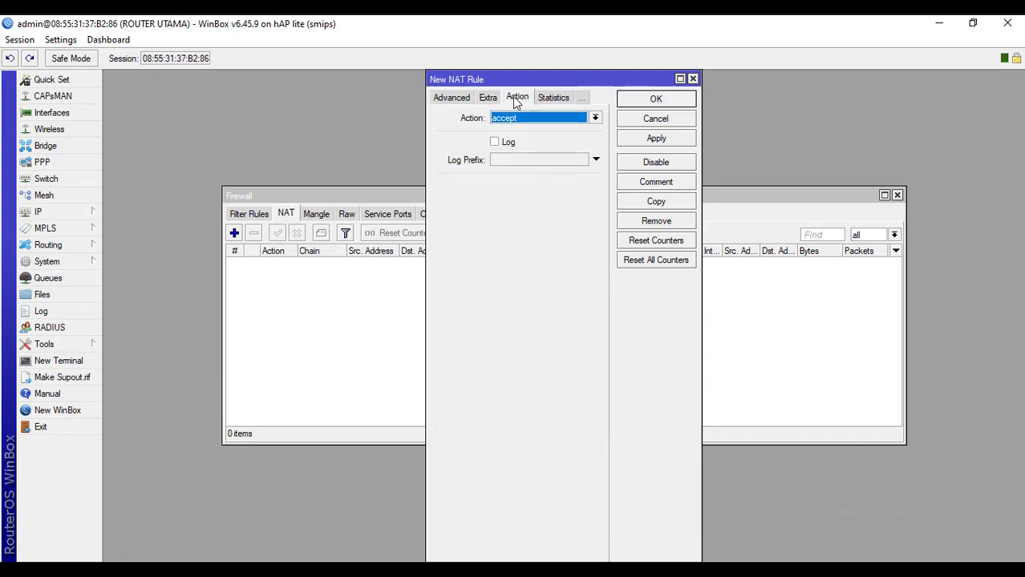
click(512, 117)
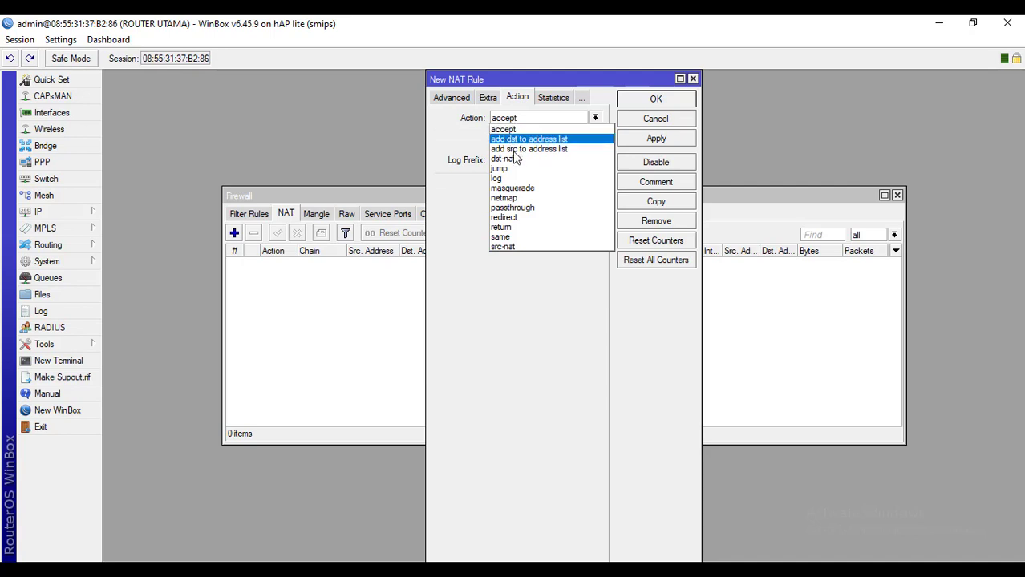
click(513, 189)
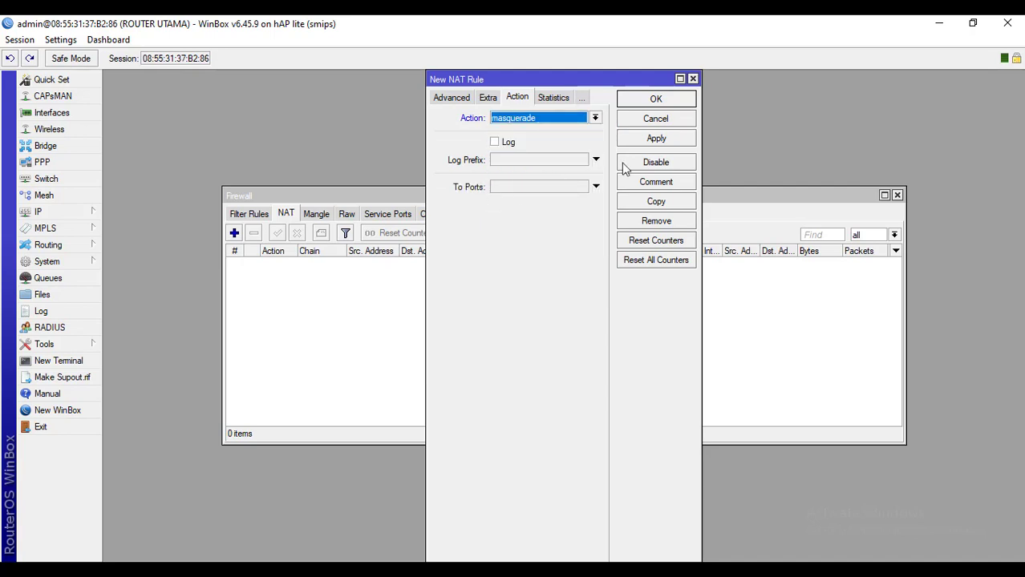
click(651, 142)
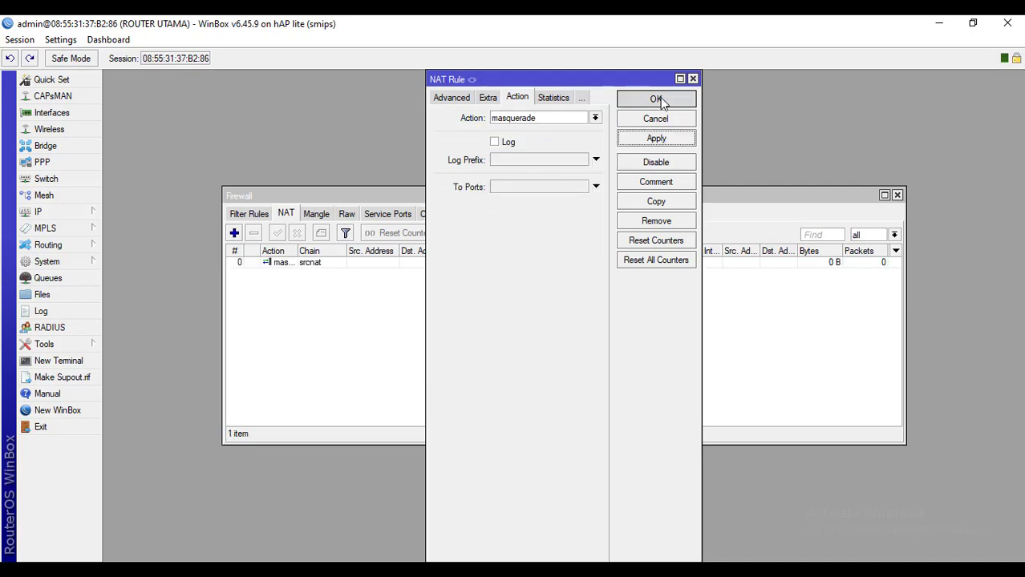
click(656, 99)
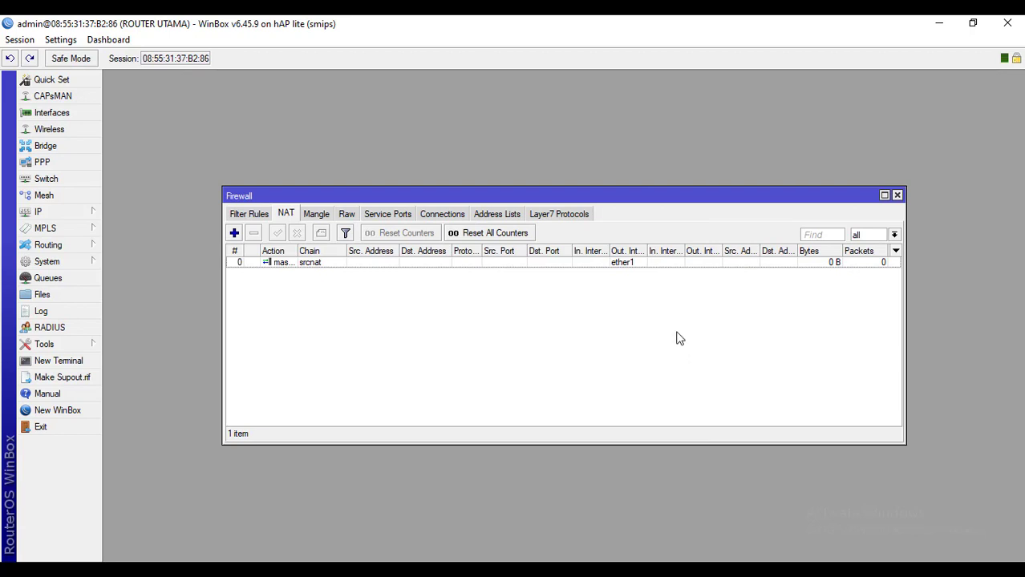
click(898, 196)
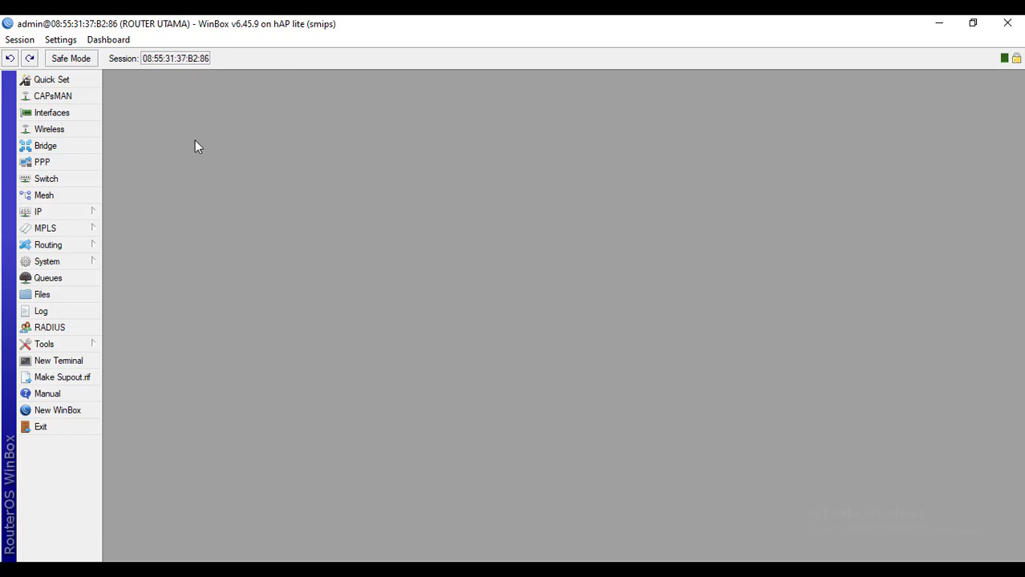
click(80, 115)
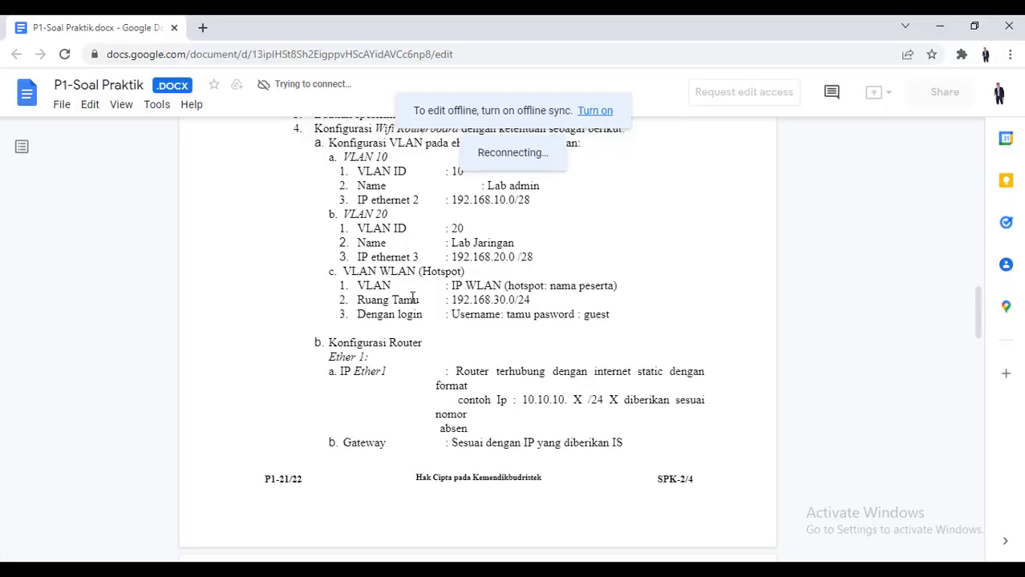
scroll(414, 298, up, 1)
scroll(414, 298, up, 1)
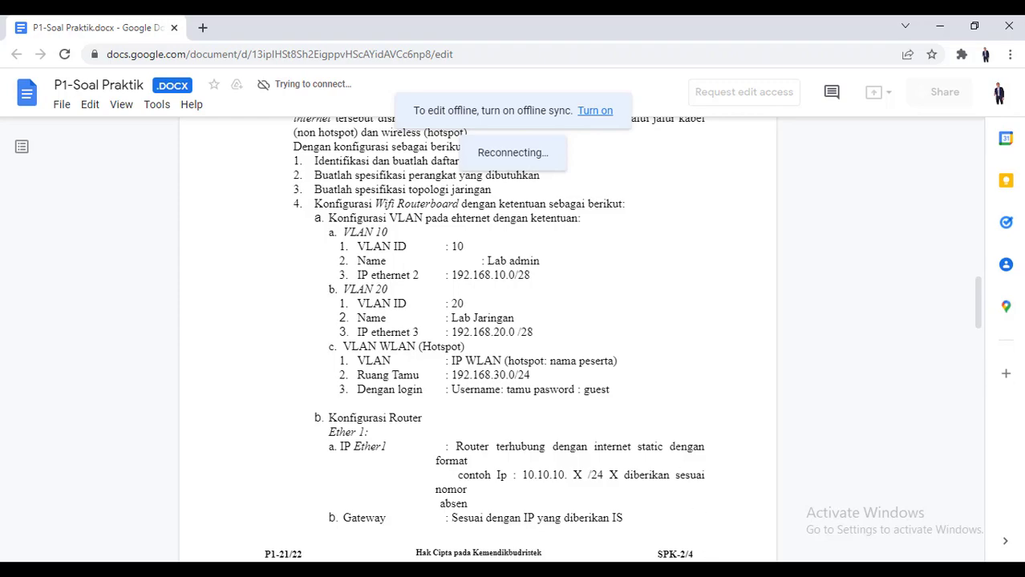
key(alt+Tab)
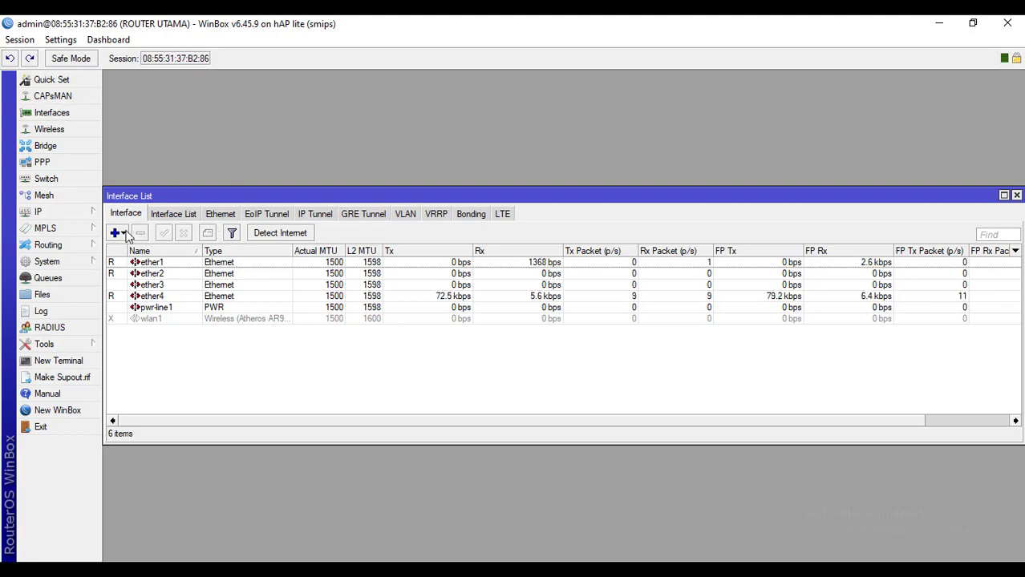
Create VLAN interface vlan10 with VLAN ID 10 on parent interface ether2 and apply it
click(124, 234)
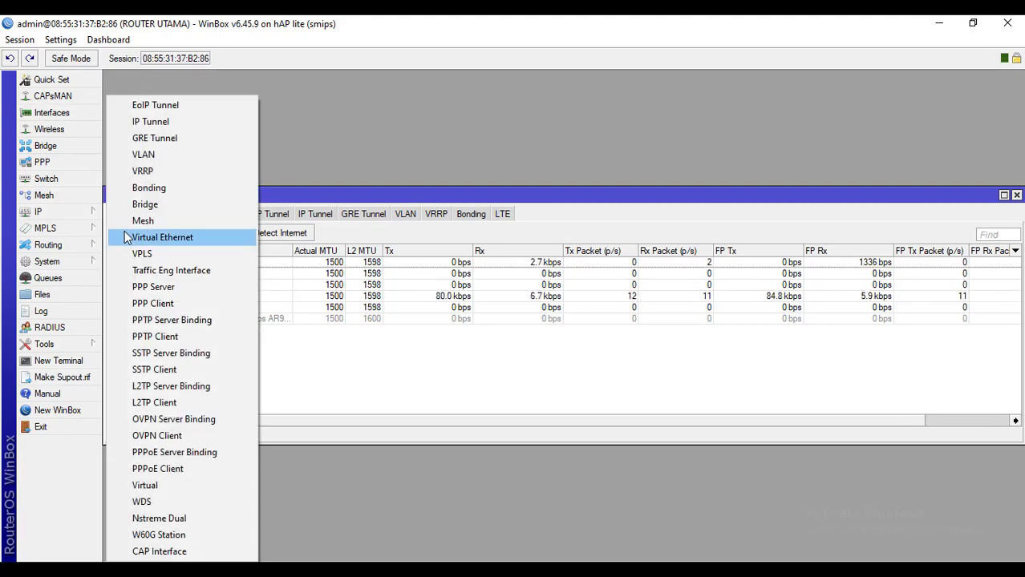
click(158, 154)
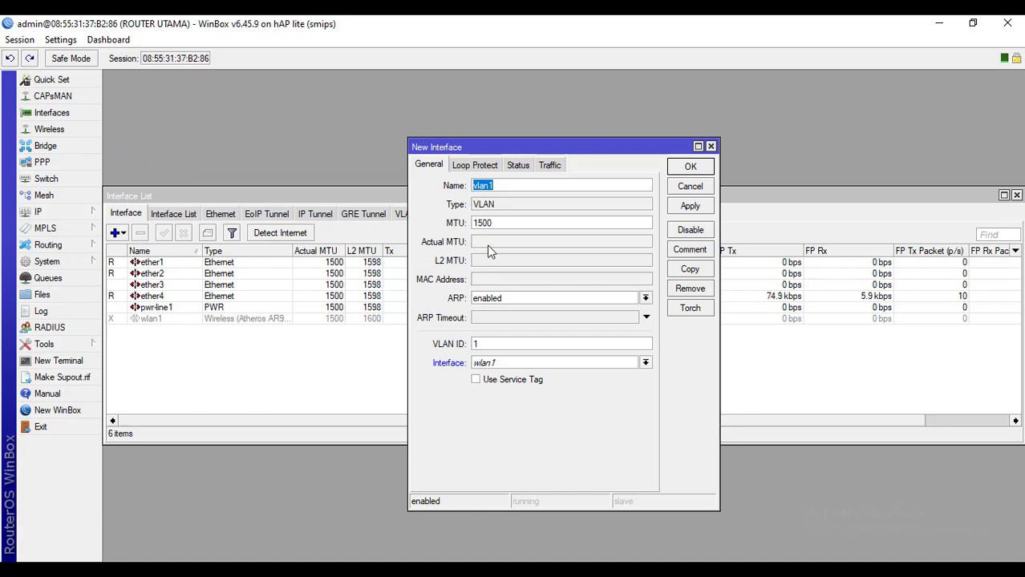
click(519, 187)
text(0)
click(486, 345)
text(0)
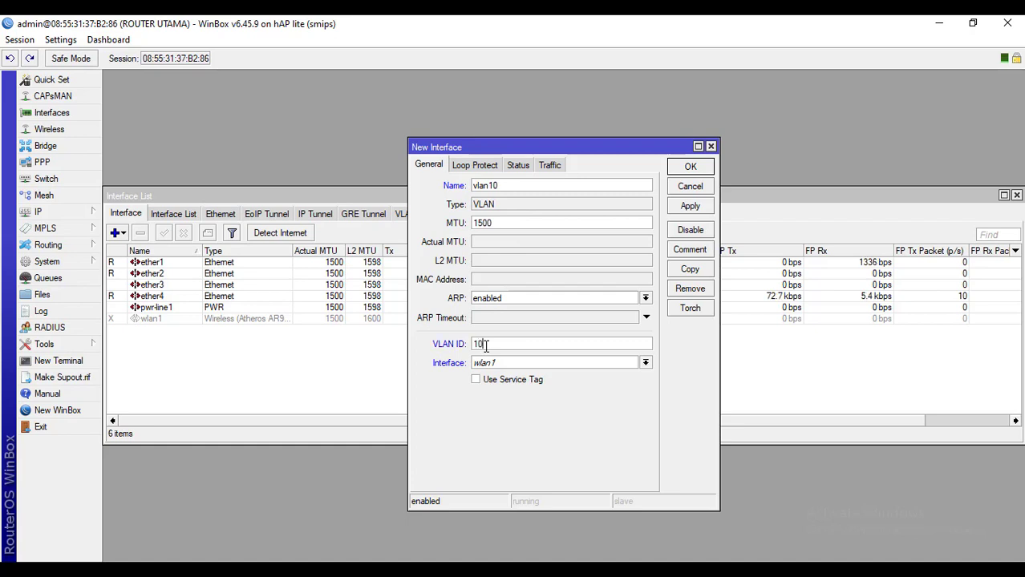
click(646, 362)
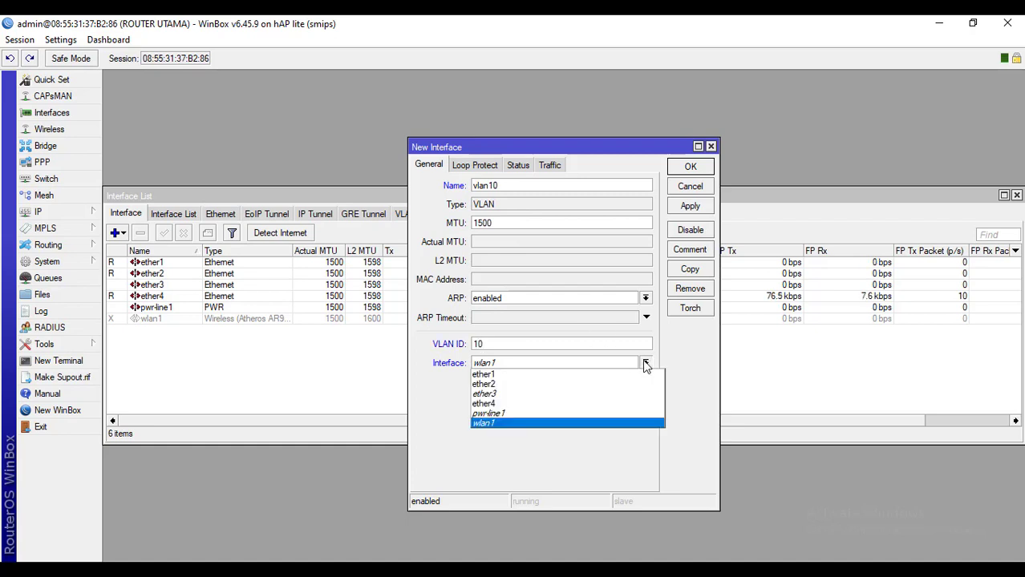
click(504, 385)
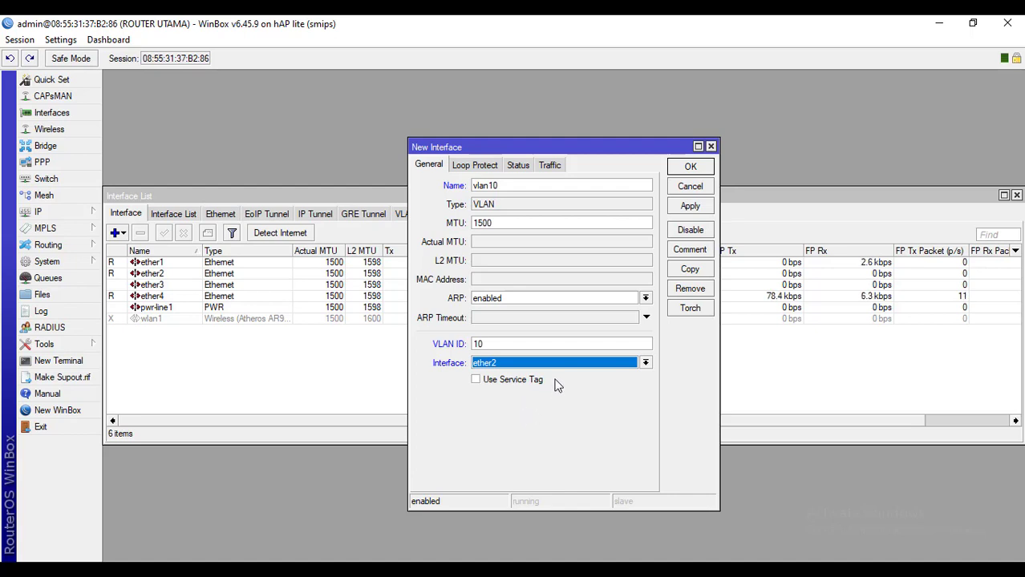
click(691, 207)
Close the vlan10 dialog and fill in a new VLAN named vlan20, ID 20, on ether2
click(691, 168)
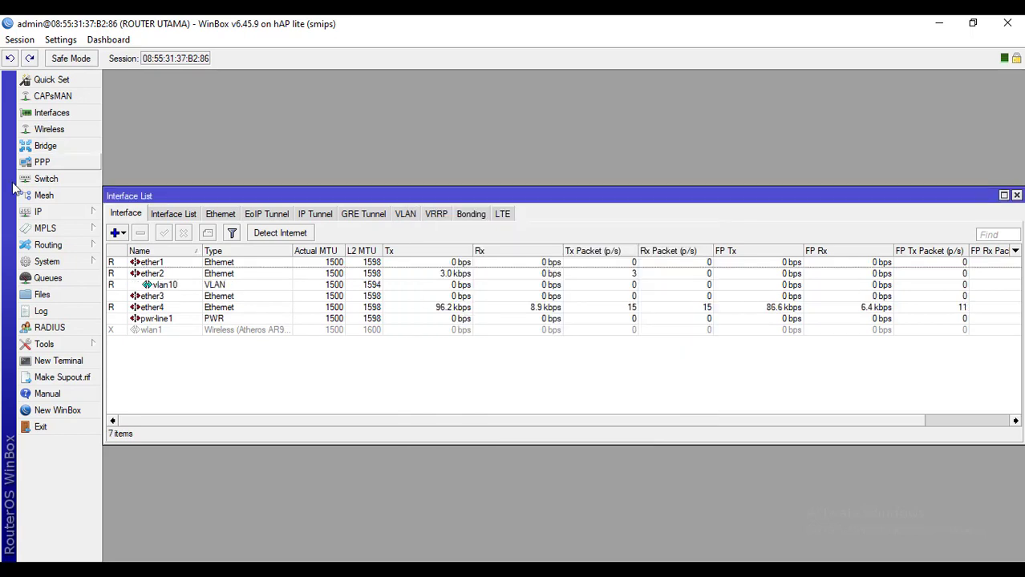
click(192, 288)
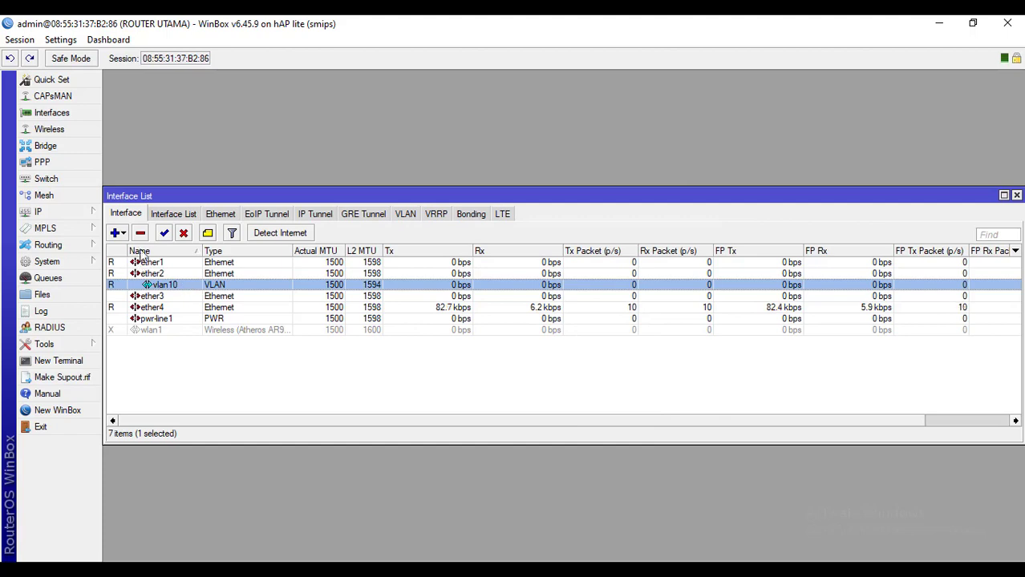
click(118, 234)
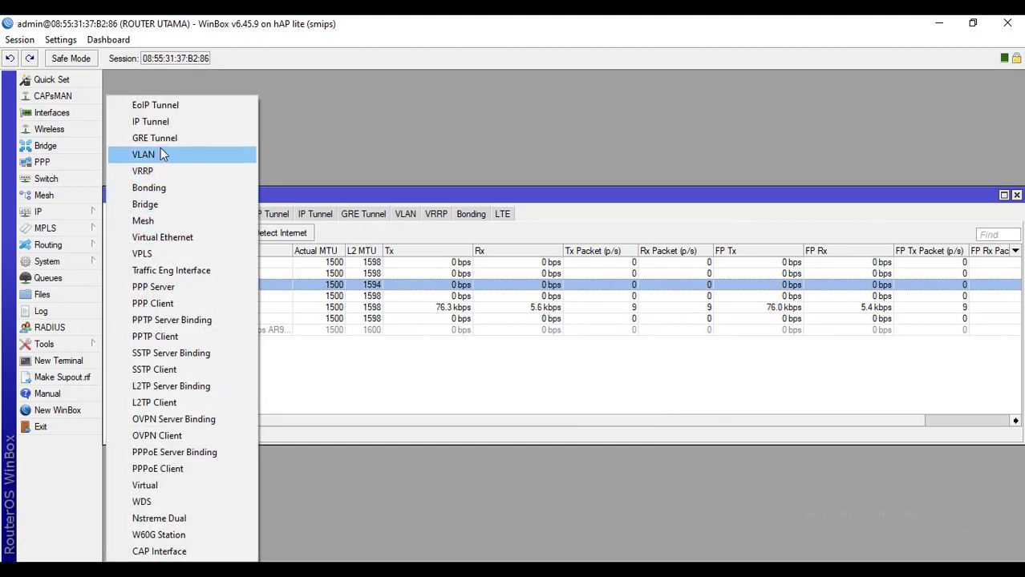
click(148, 154)
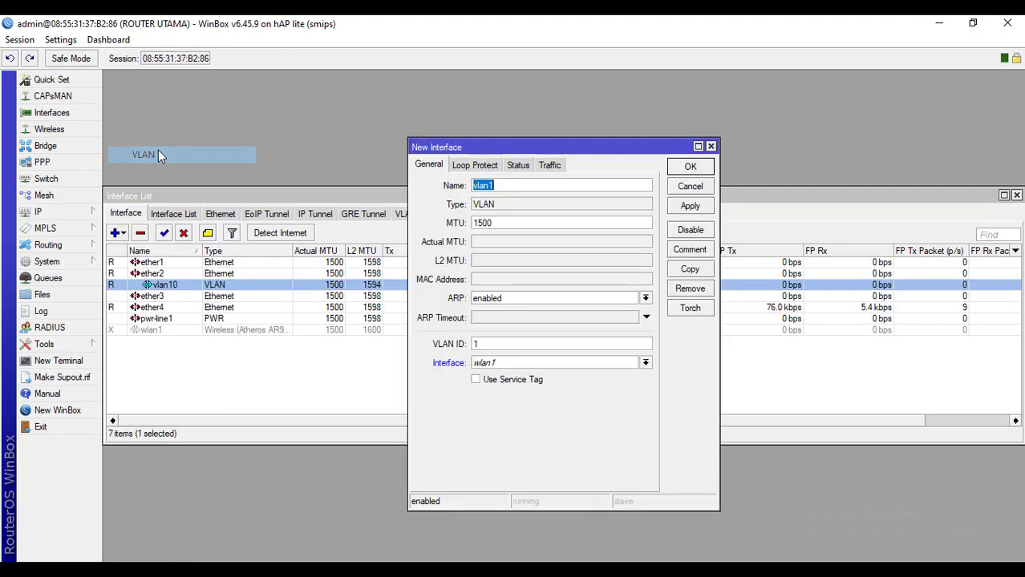
click(517, 186)
key(BackSpace)
text(20)
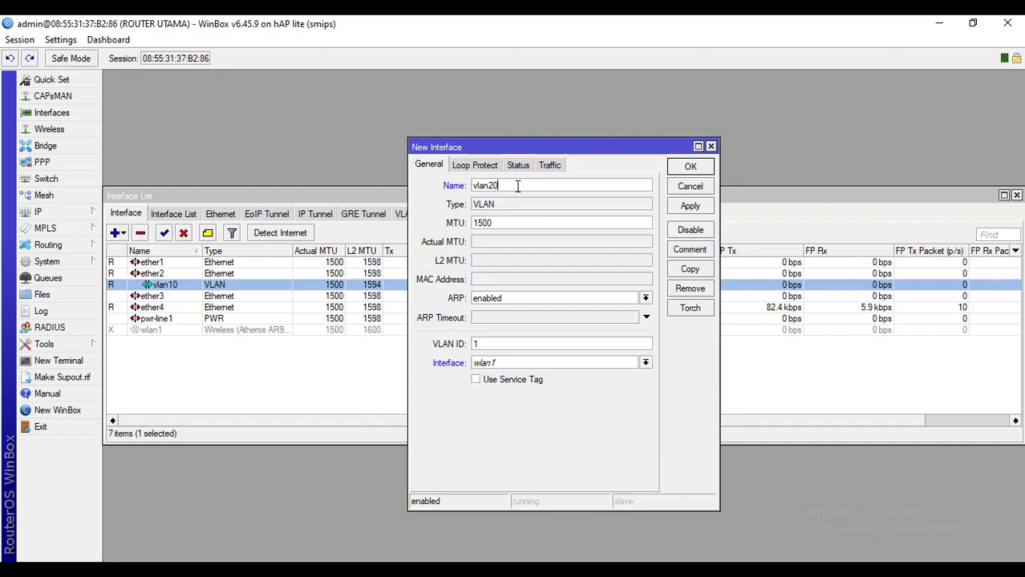
click(493, 345)
key(BackSpace)
text(20)
click(498, 366)
click(493, 385)
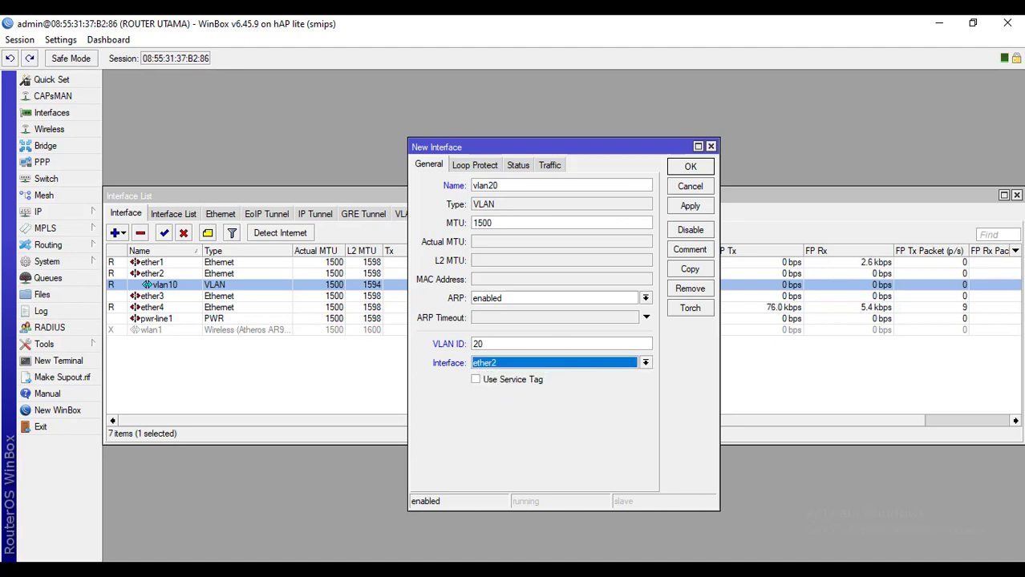
Verify vlan20 against the task sheet, save it, and compare it with vlan10 in the list
click(688, 570)
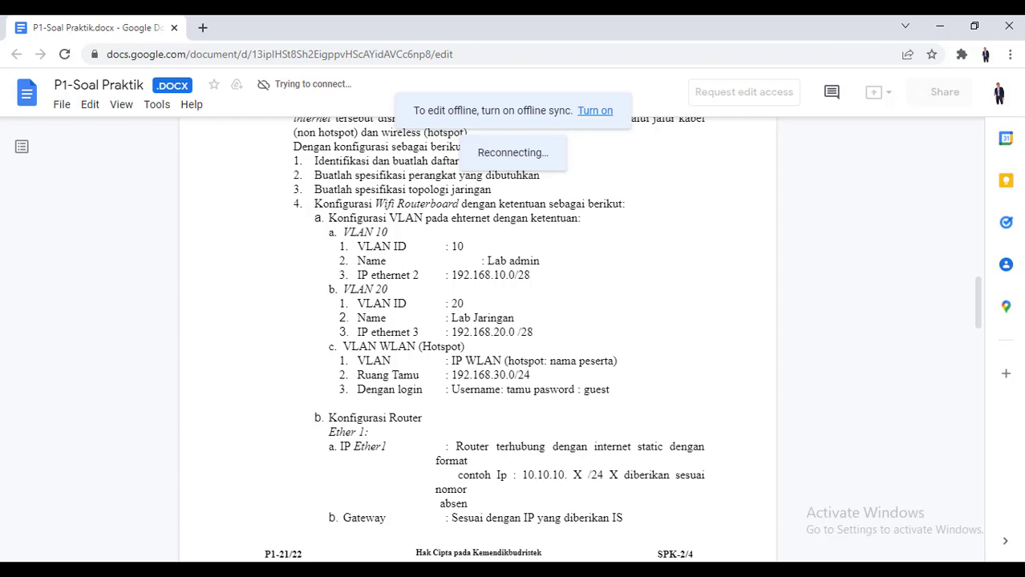
key(alt+Tab)
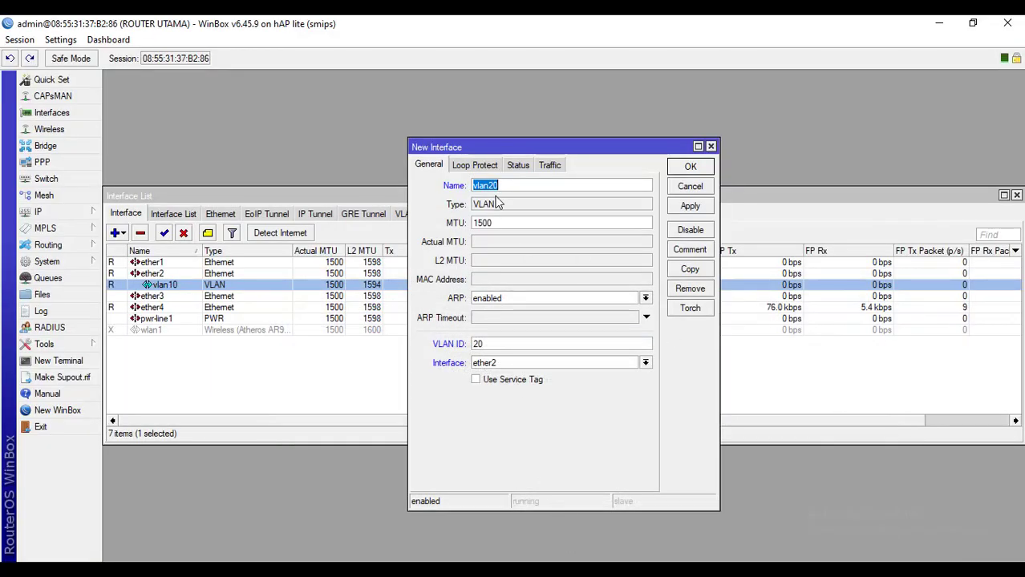
click(680, 206)
click(689, 168)
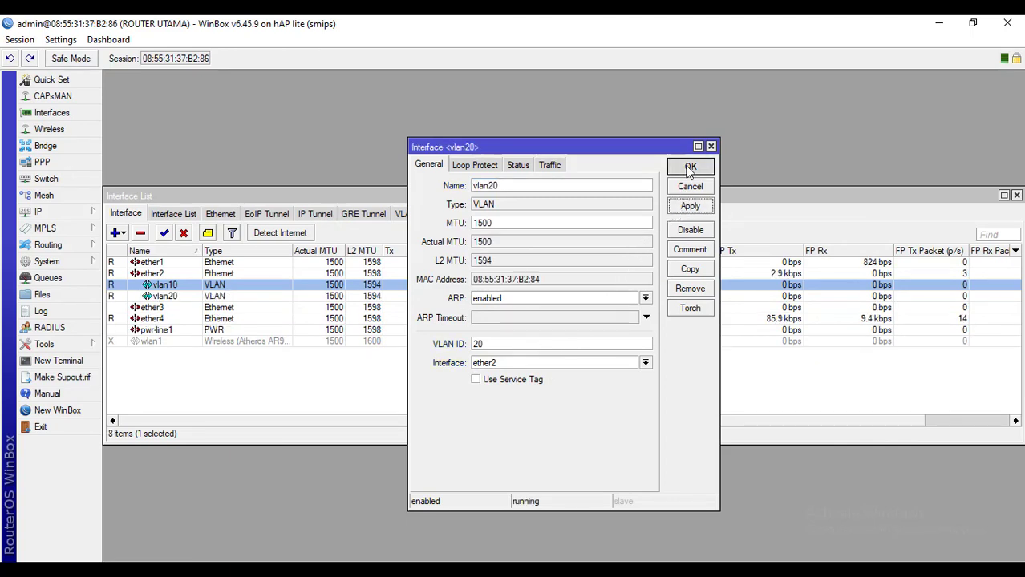
click(211, 297)
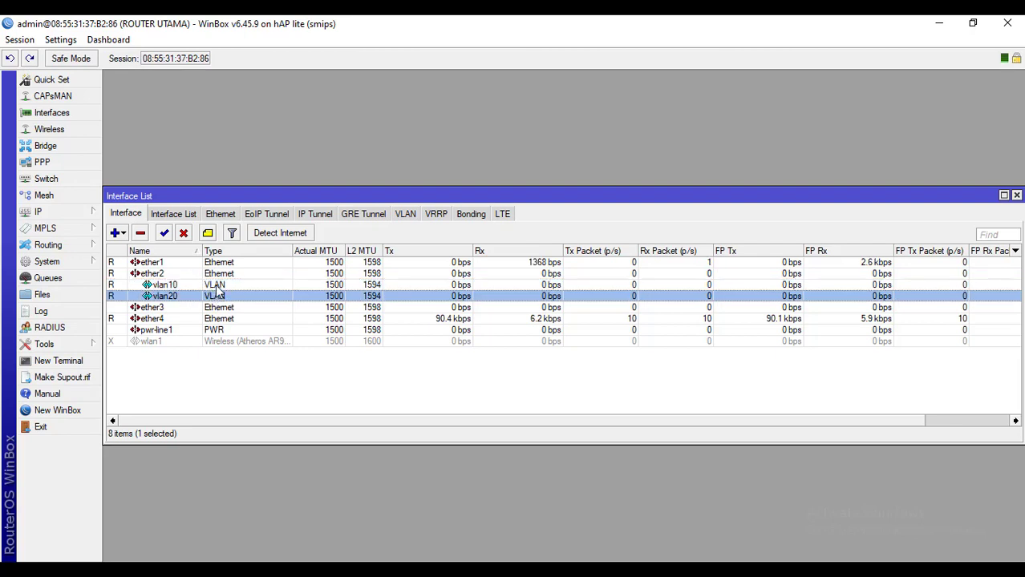
click(210, 284)
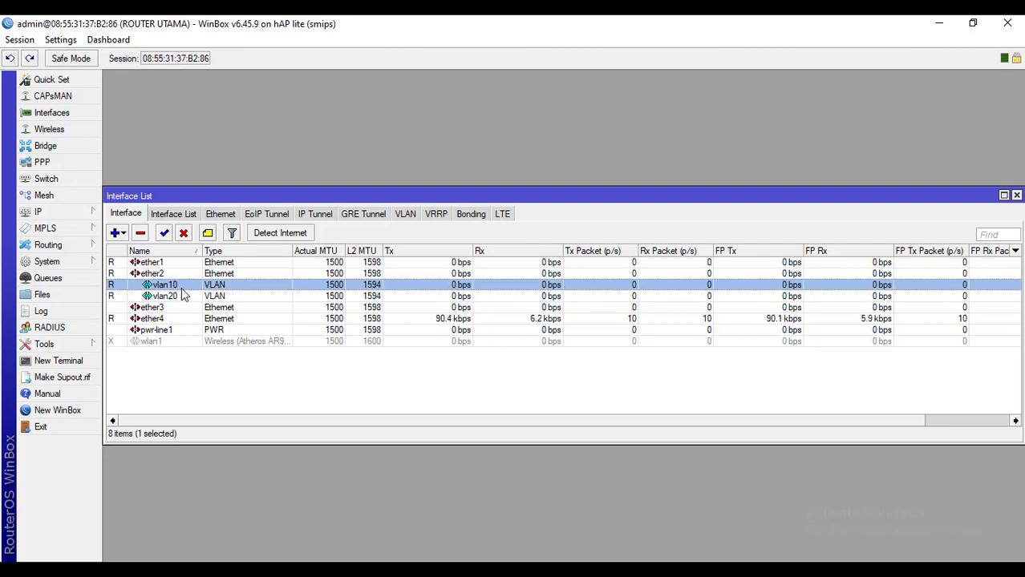
click(190, 298)
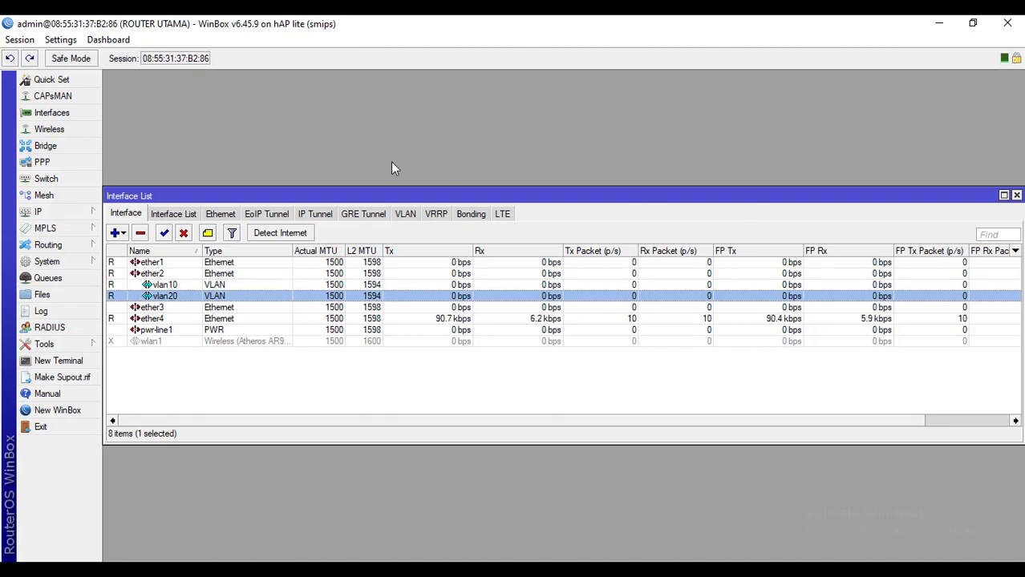
click(177, 286)
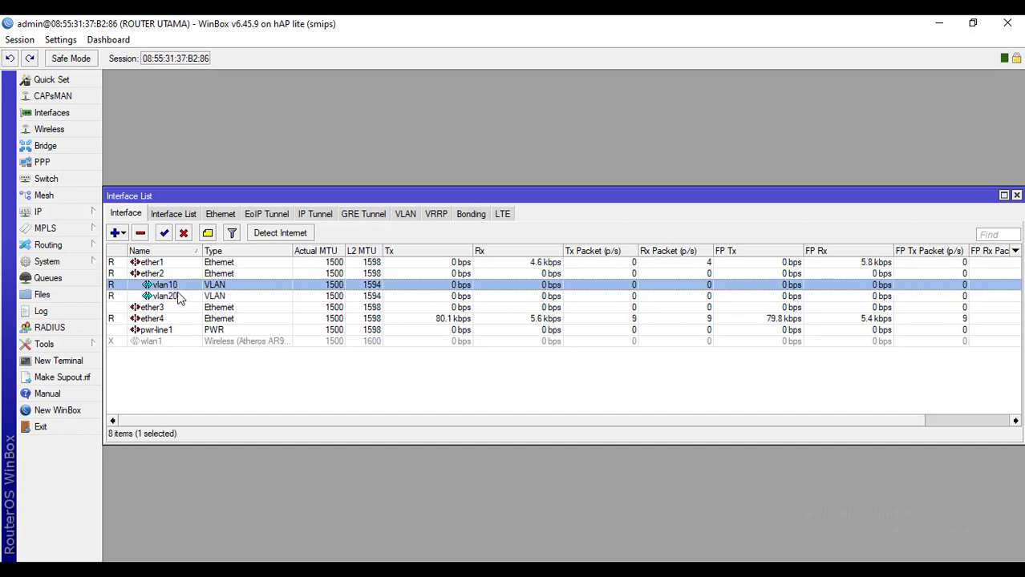
click(181, 297)
Start a new entry in IP > Addresses after checking the VLAN 10 network in the task sheet
click(66, 217)
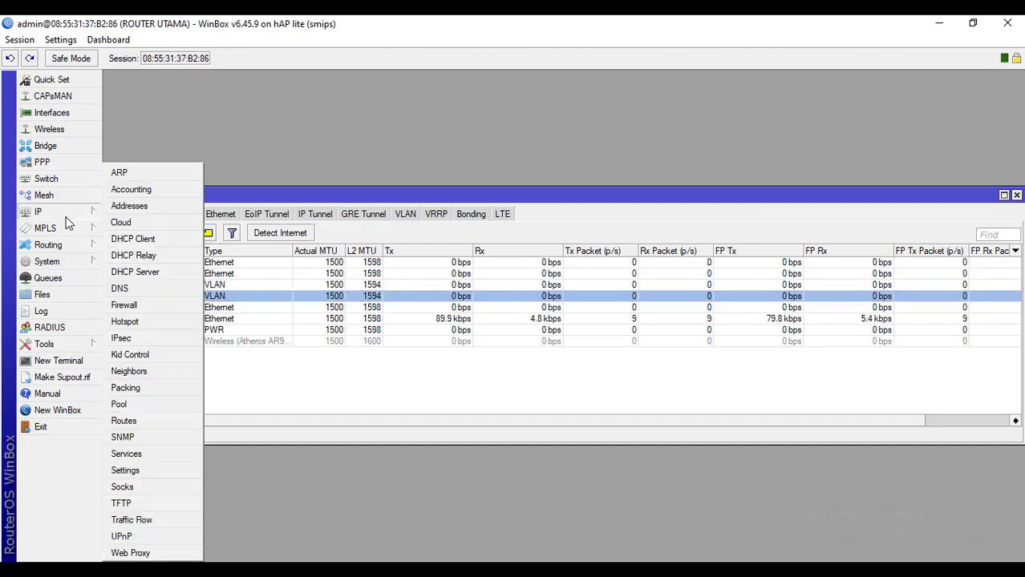
click(132, 208)
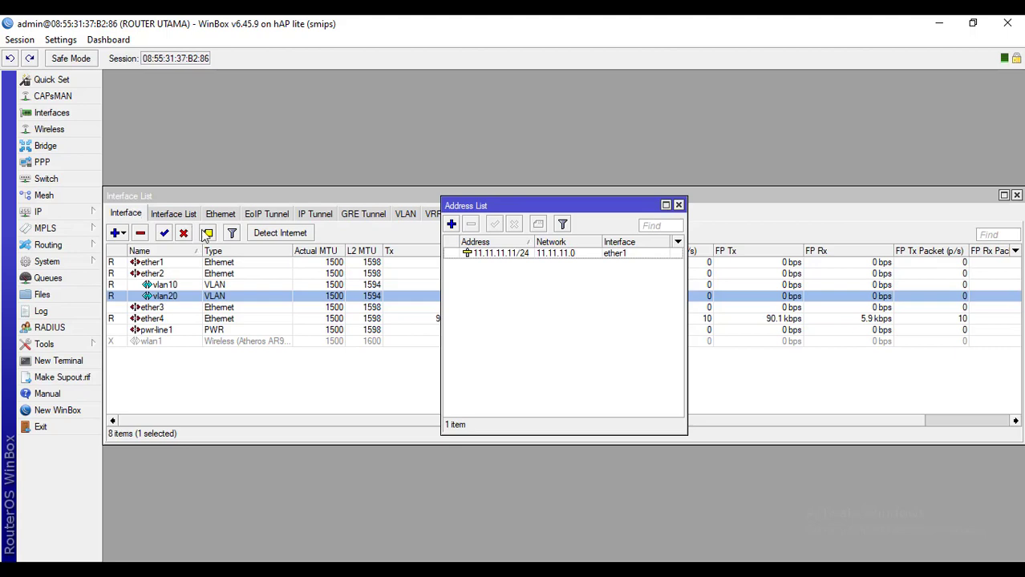
click(452, 225)
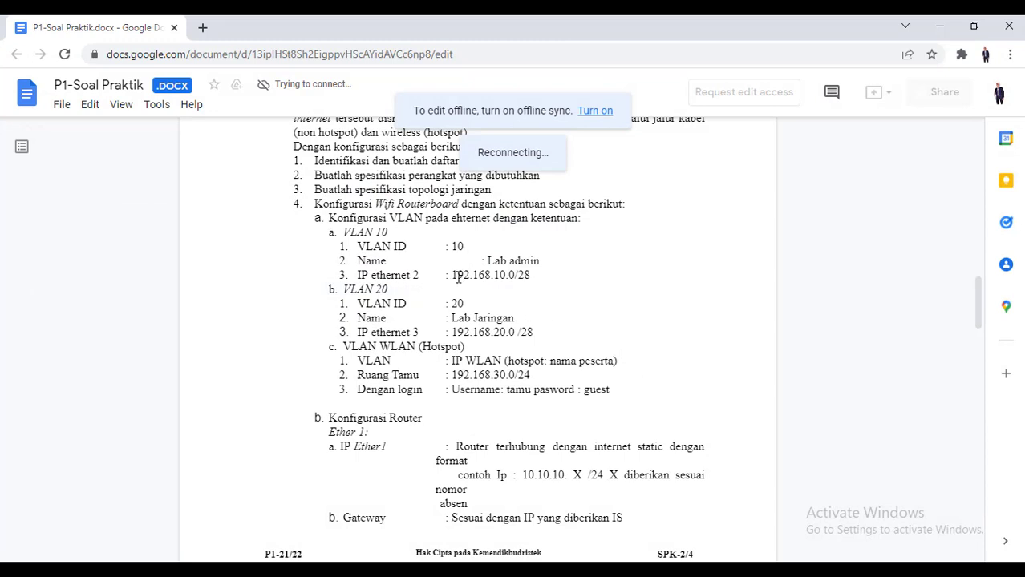
drag(455, 275, 500, 275)
click(578, 273)
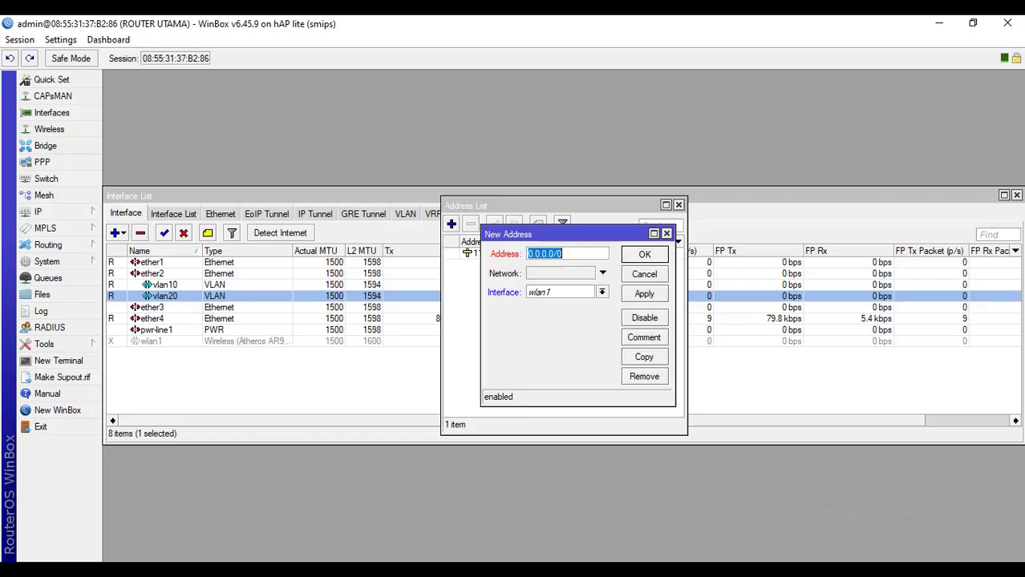
Enter 192.168.10.1/28, assign it to vlan10, and save the address
text(192.168.)
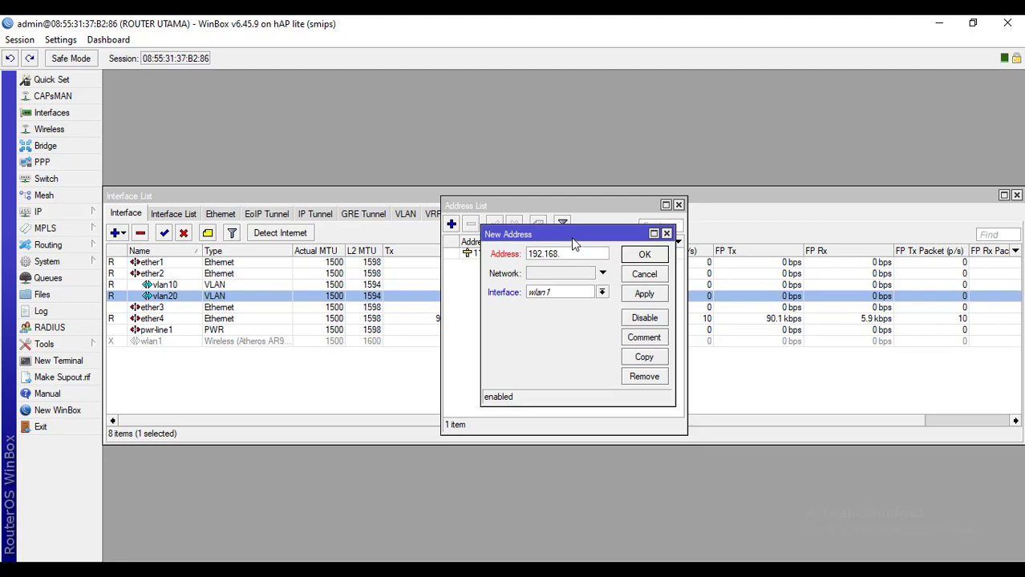
key(alt+Tab)
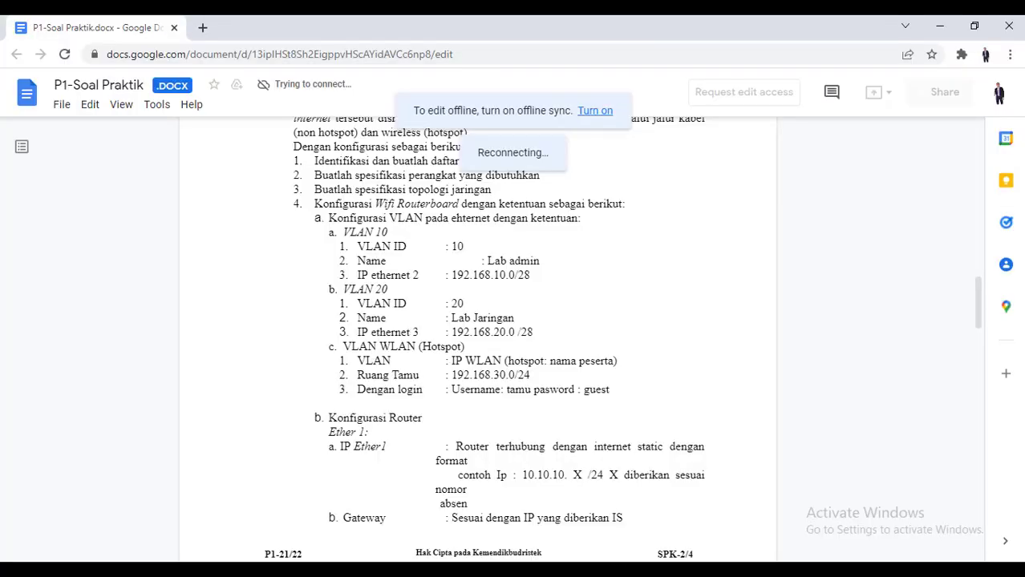
key(alt+Tab)
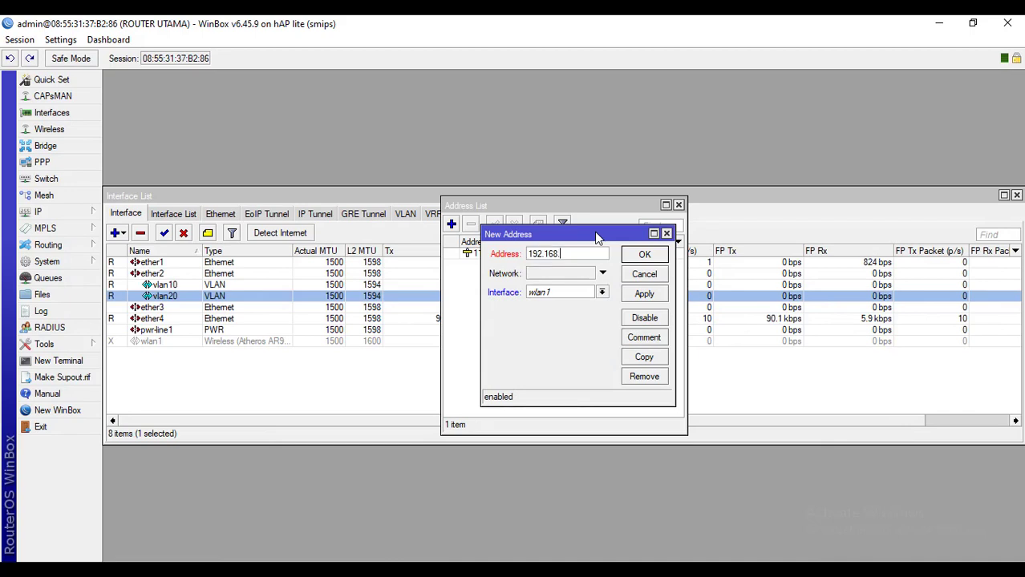
text(10.1/28)
click(598, 293)
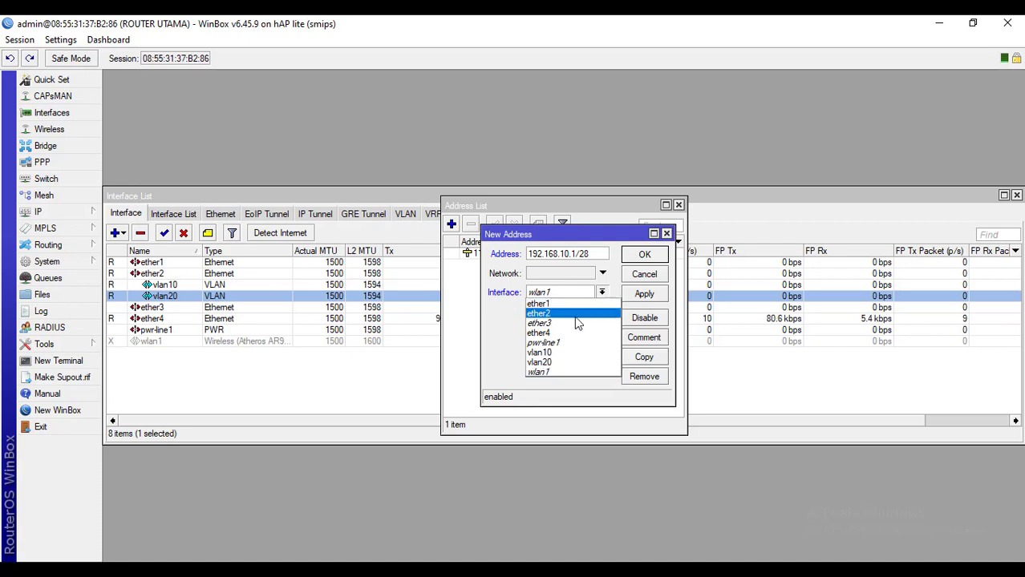
click(559, 353)
click(635, 299)
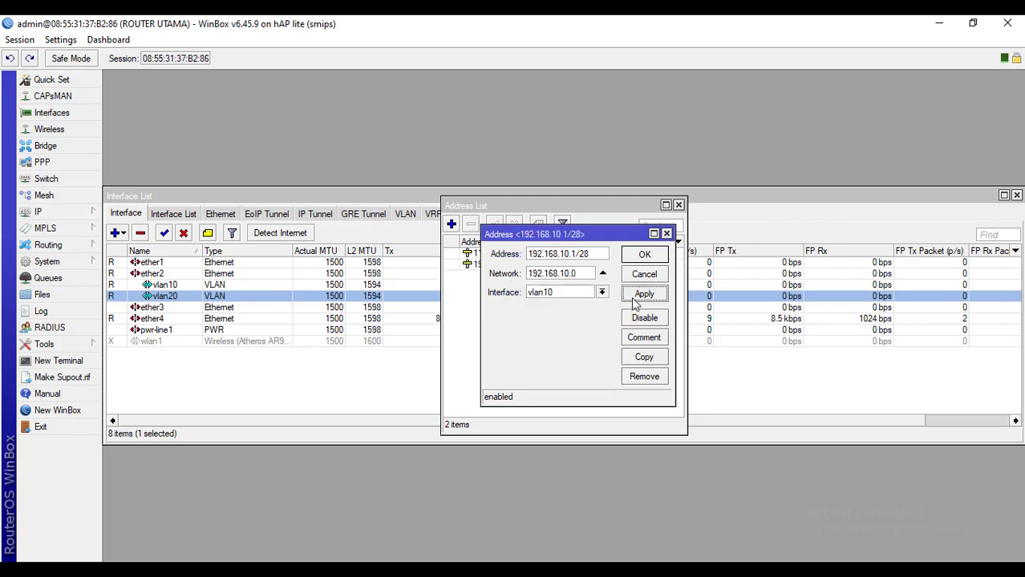
click(639, 255)
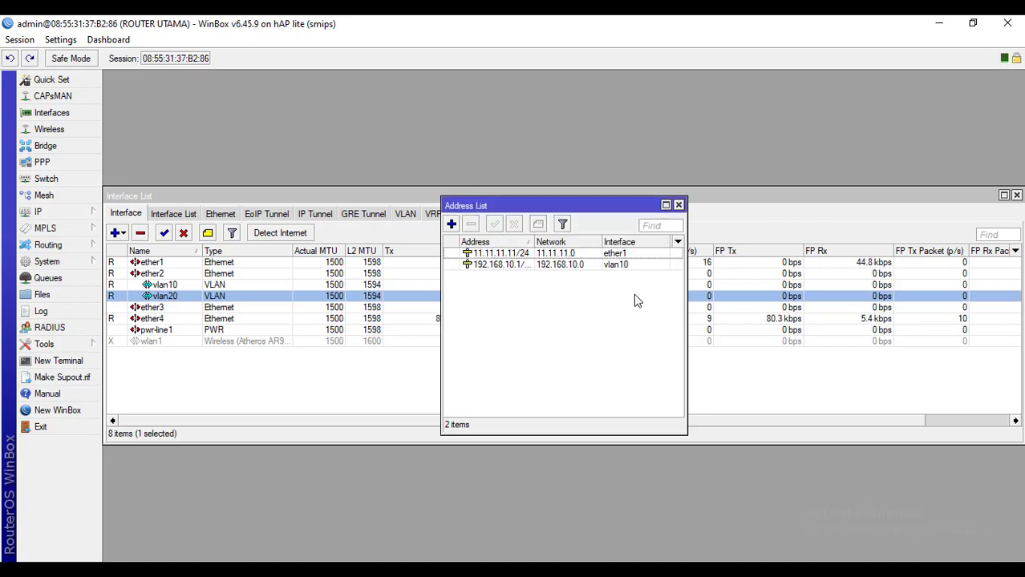
Add address 192.168.20.1/28 on vlan20, save it, and close the Address List
click(452, 225)
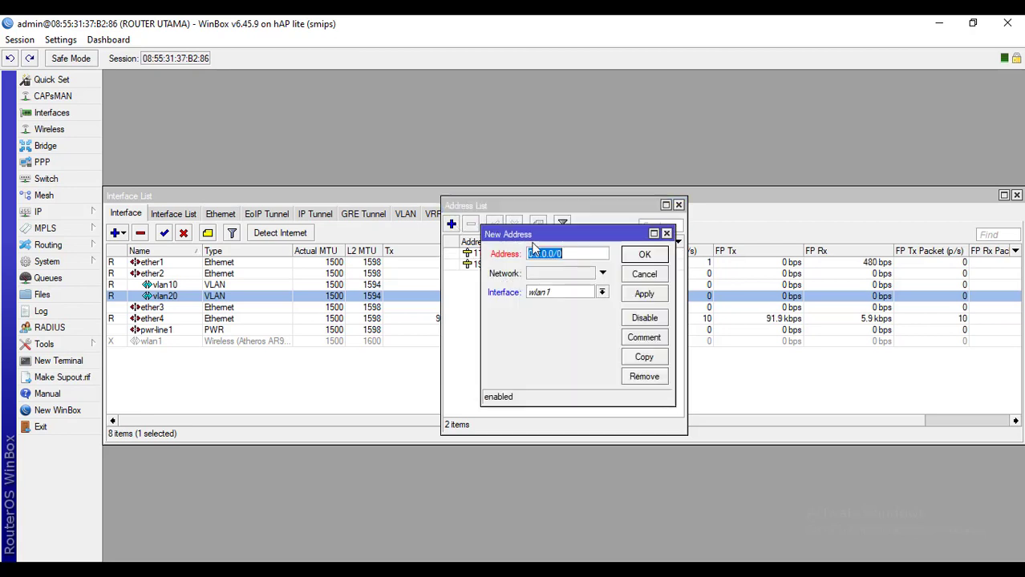
text(19)
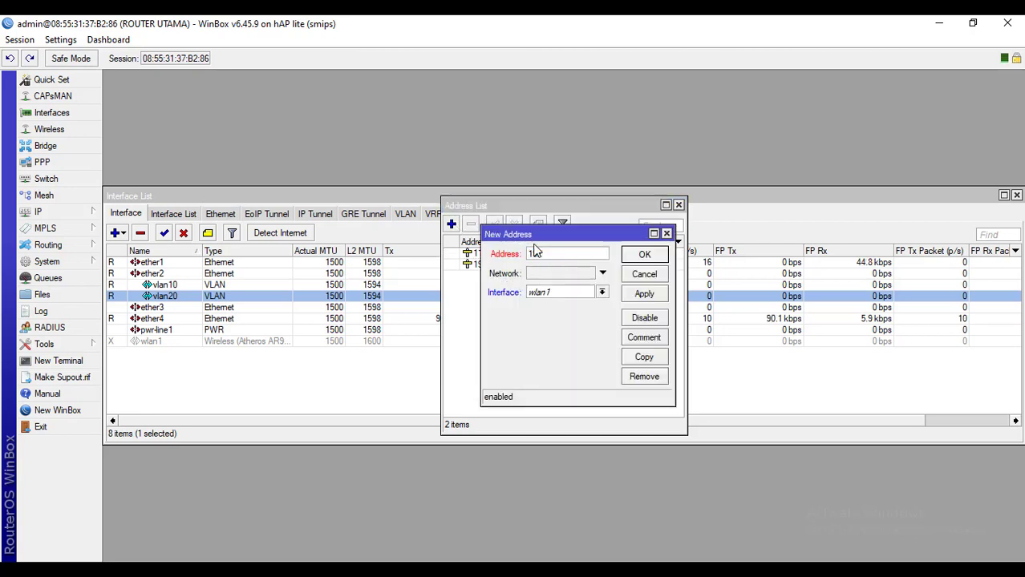
text(2.168.20.1/28)
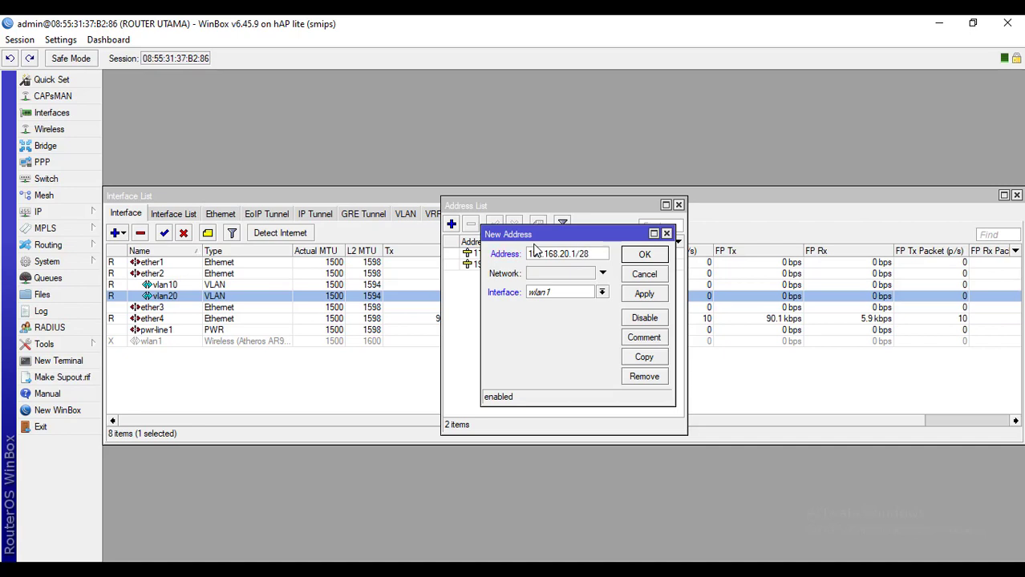
click(601, 292)
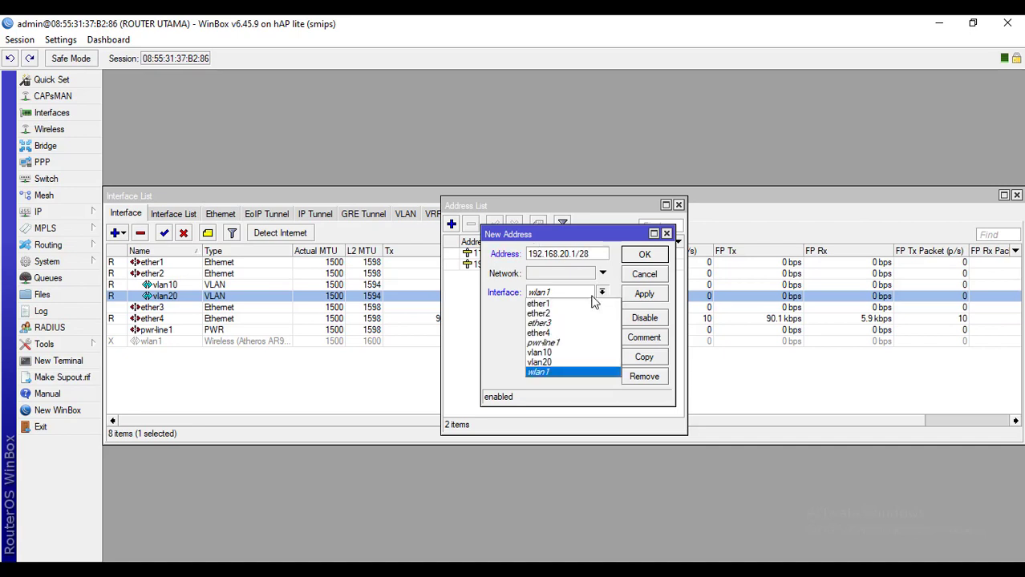
click(548, 363)
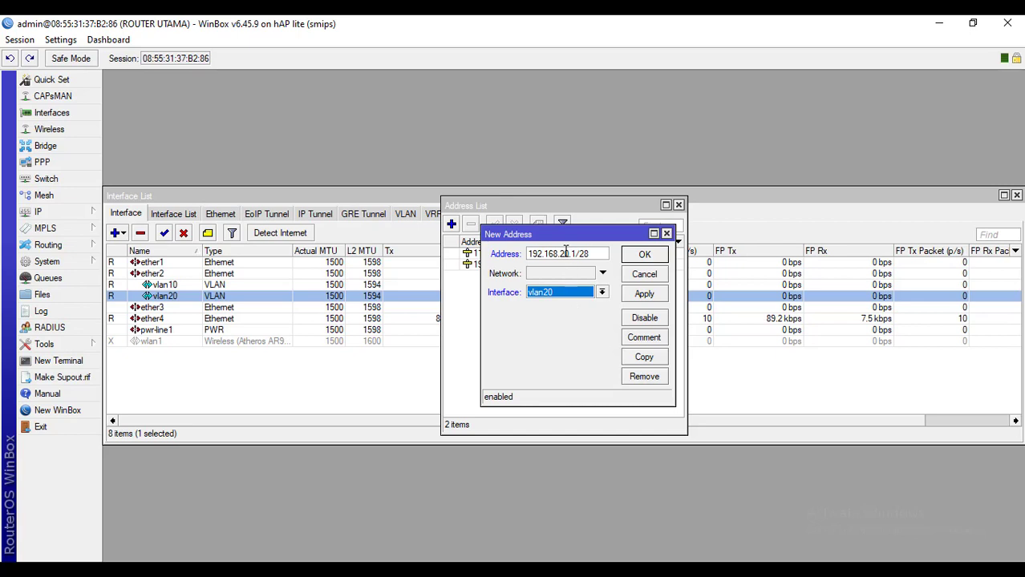
click(644, 293)
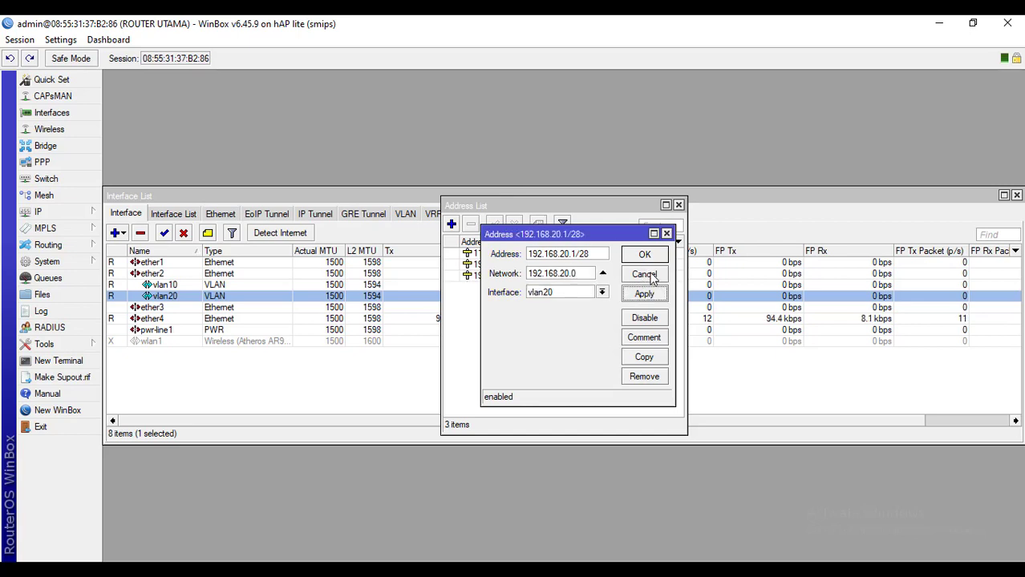
click(645, 254)
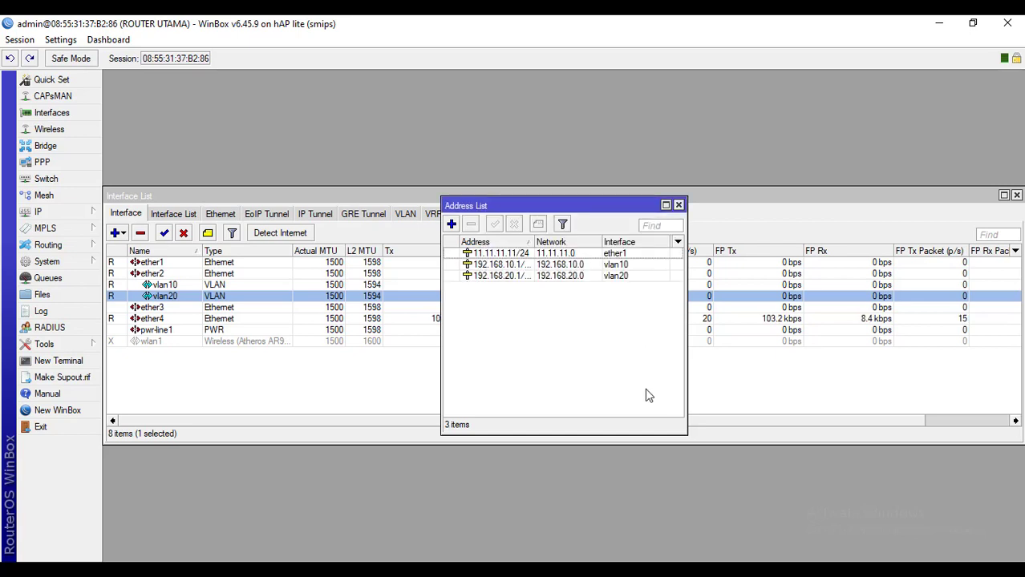
click(677, 206)
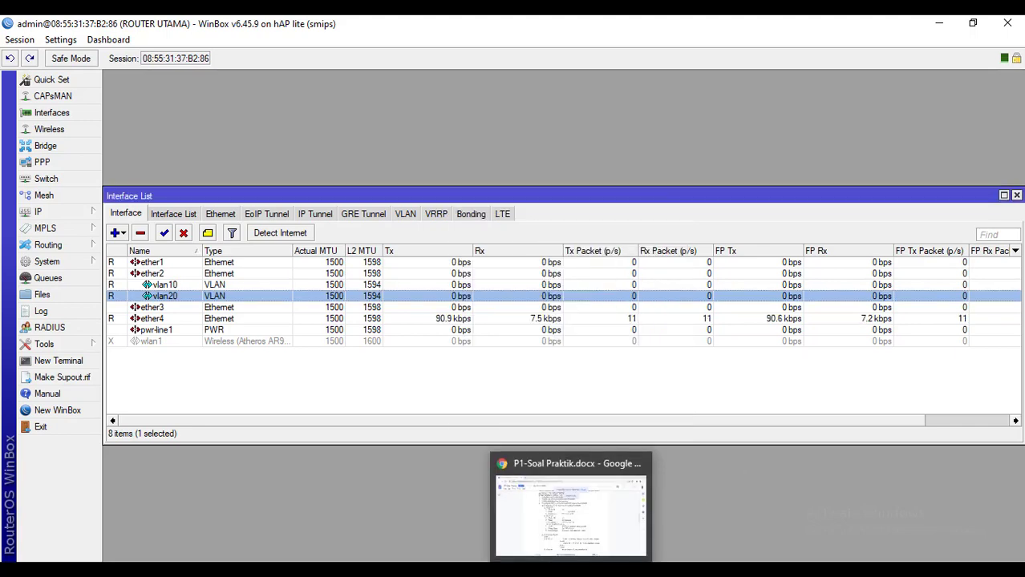
click(592, 532)
scroll(552, 332, up, 2)
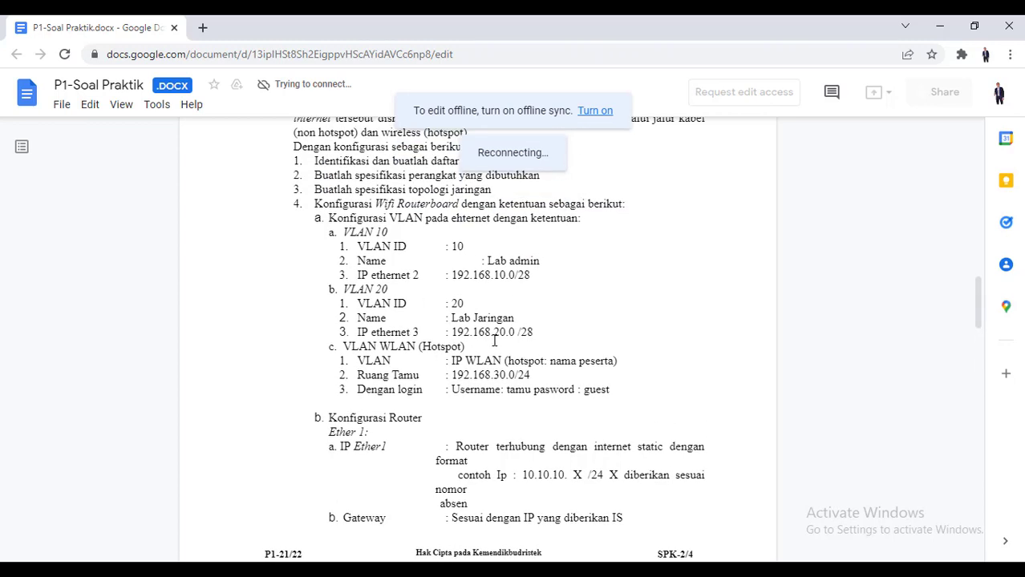
scroll(494, 341, down, 5)
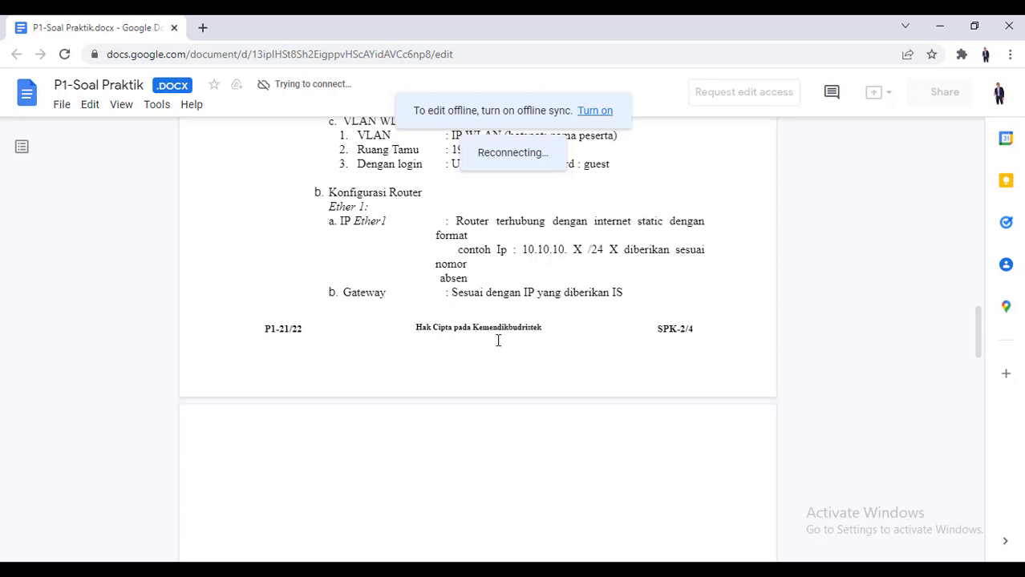
scroll(498, 340, up, 4)
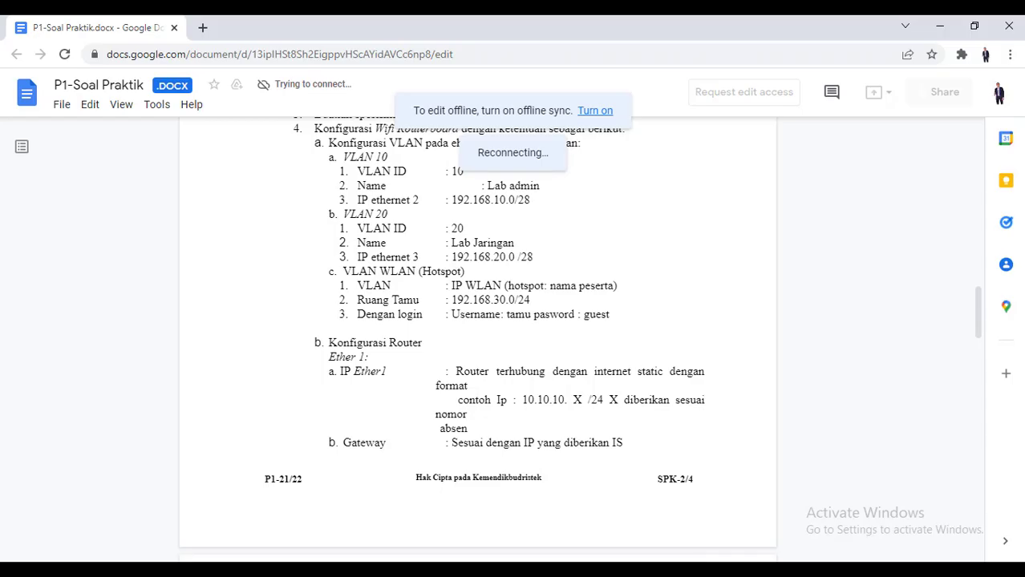
key(alt+Tab)
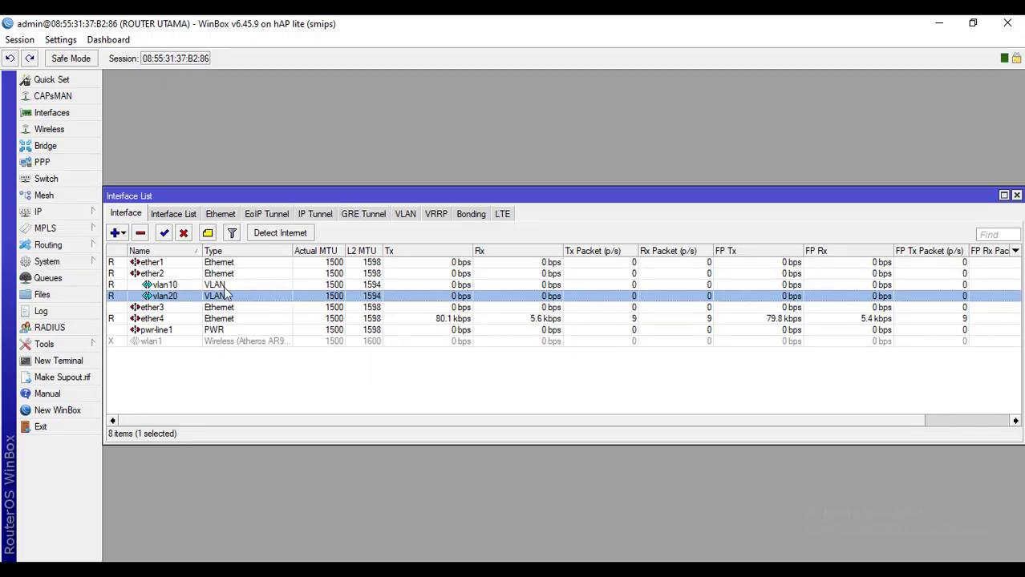
Add 192.168.30.1/24 on wlan1 in IP > Addresses, then close the Address and Interface lists
click(59, 213)
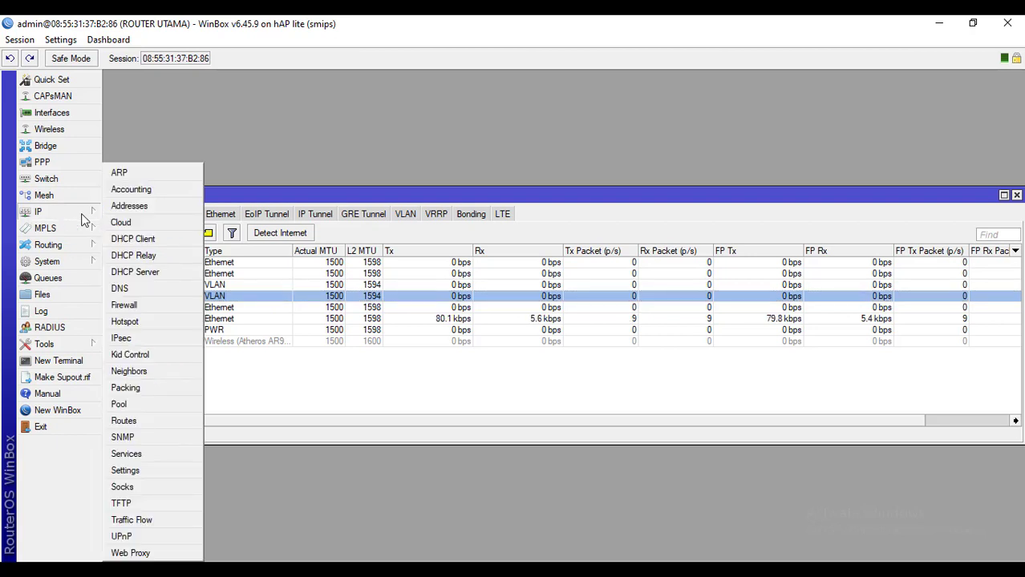
click(129, 207)
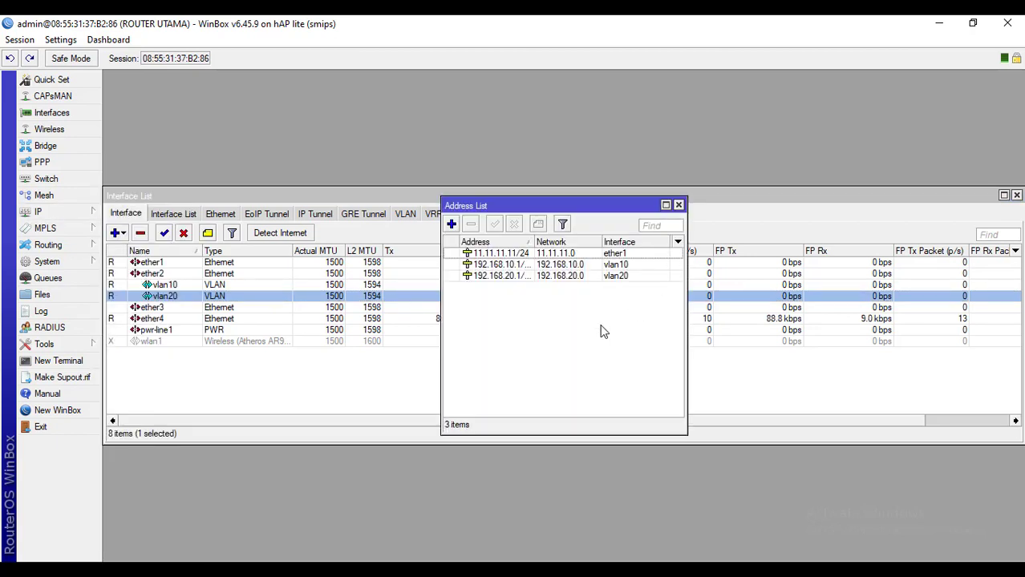
click(449, 227)
text(1)
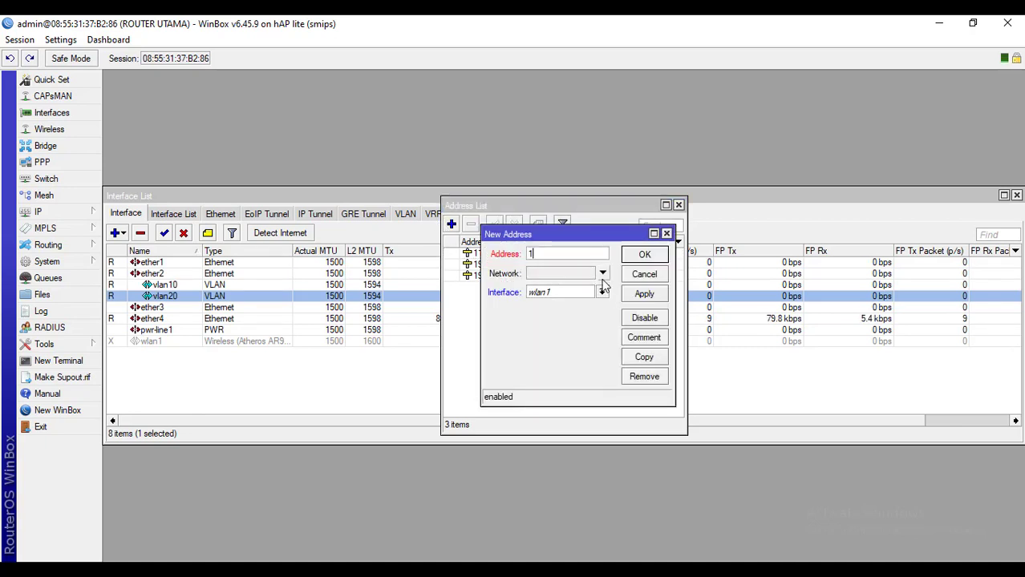
text(92.168.30.1/2)
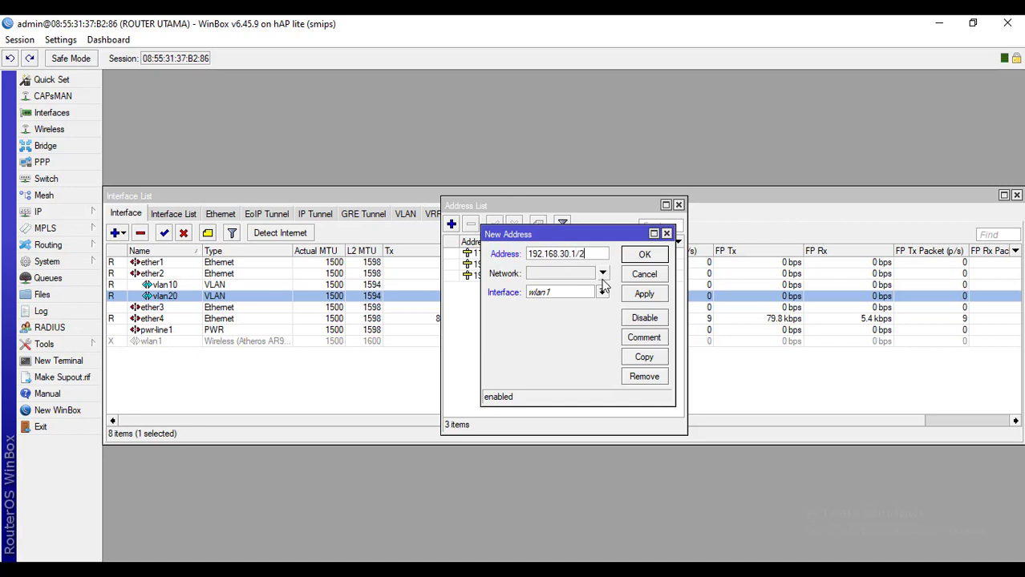
text(4)
click(586, 293)
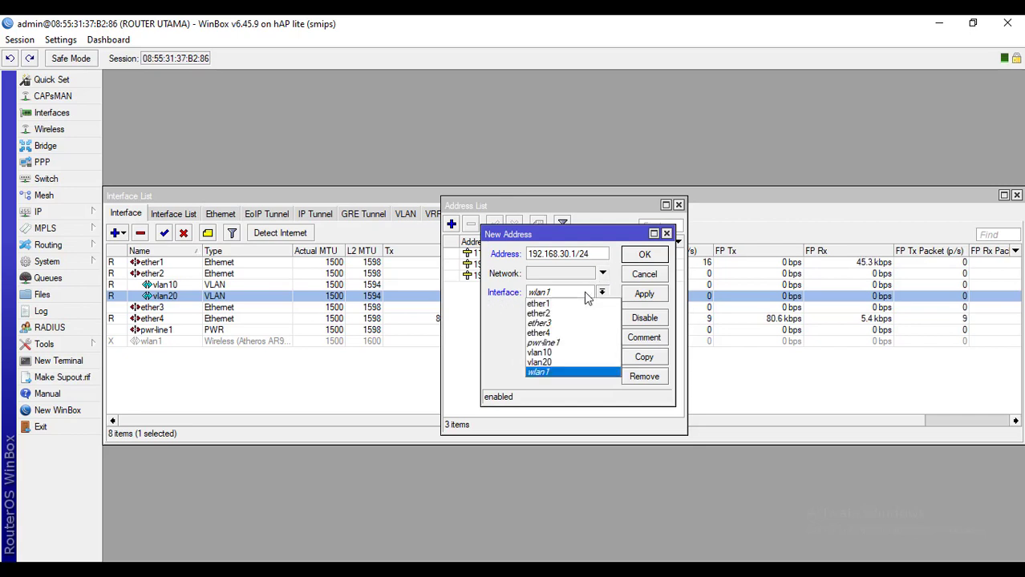
click(550, 374)
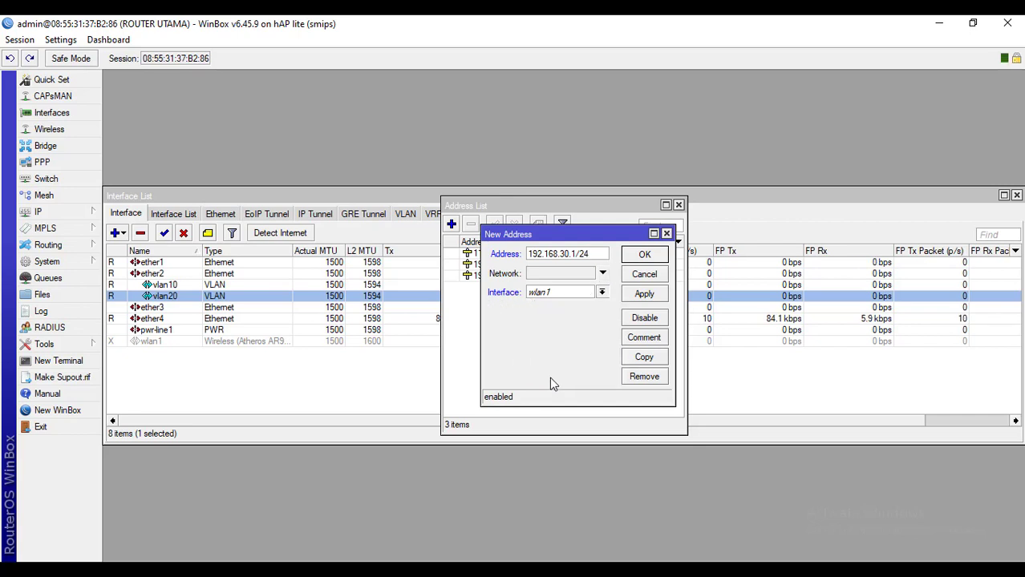
click(638, 295)
click(646, 258)
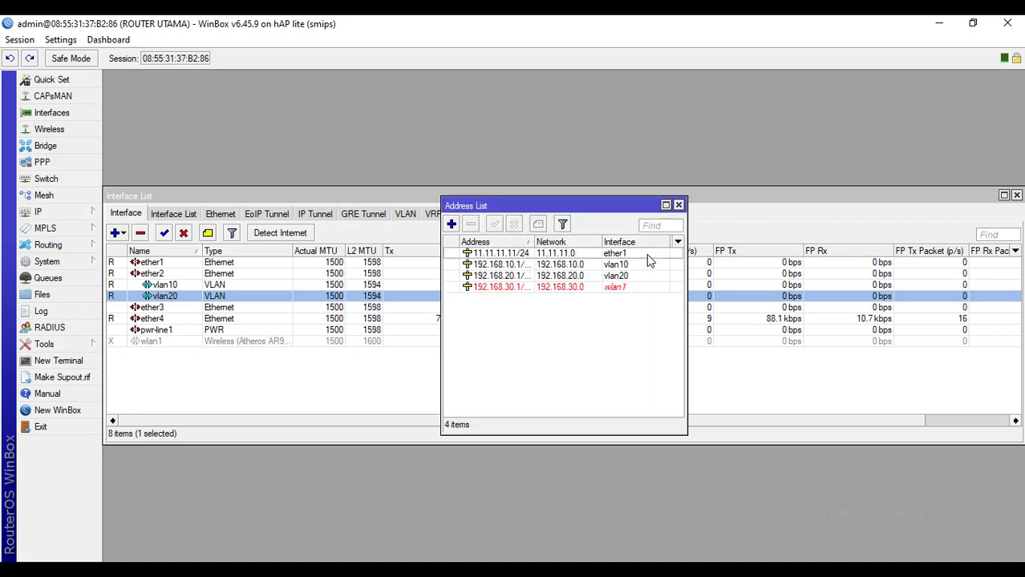
click(619, 287)
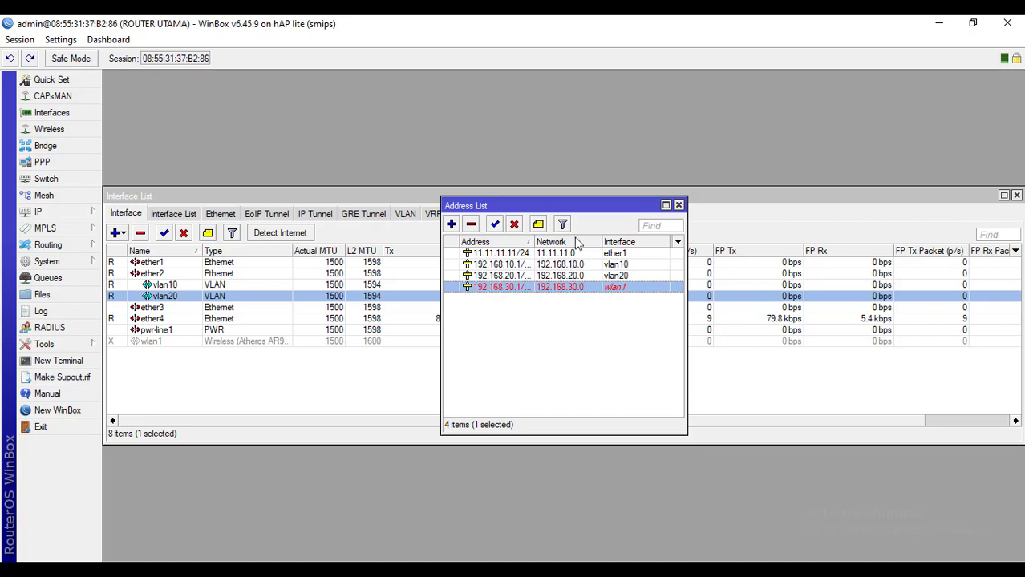
click(678, 206)
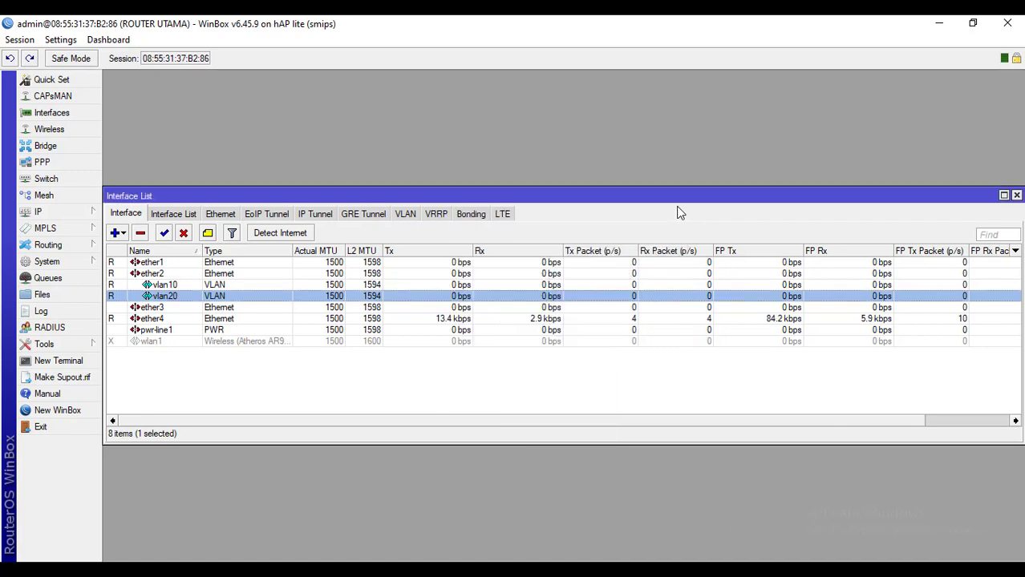
click(1016, 195)
Enable the disabled wlan1 interface in the Interface List
click(72, 109)
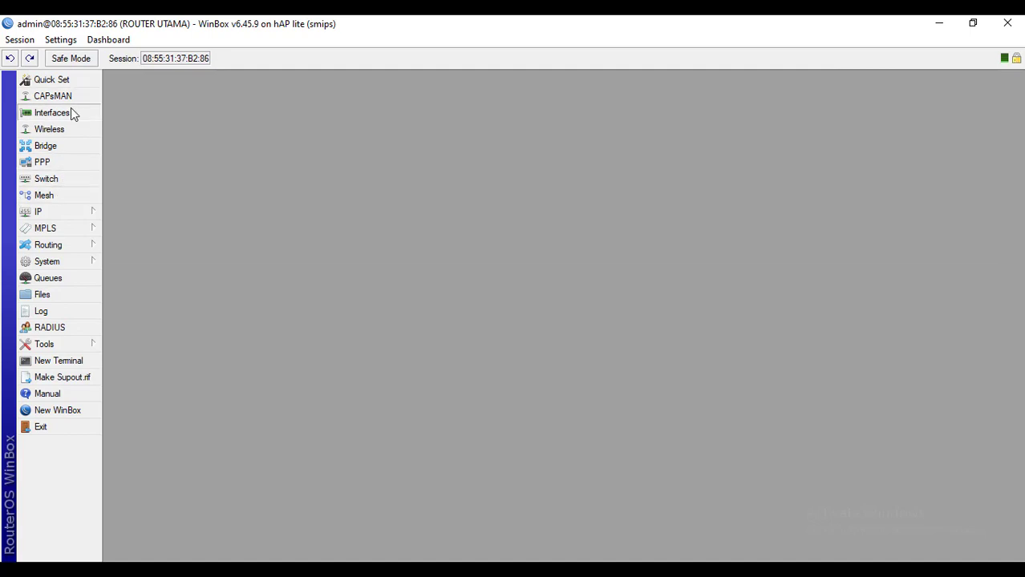
click(157, 343)
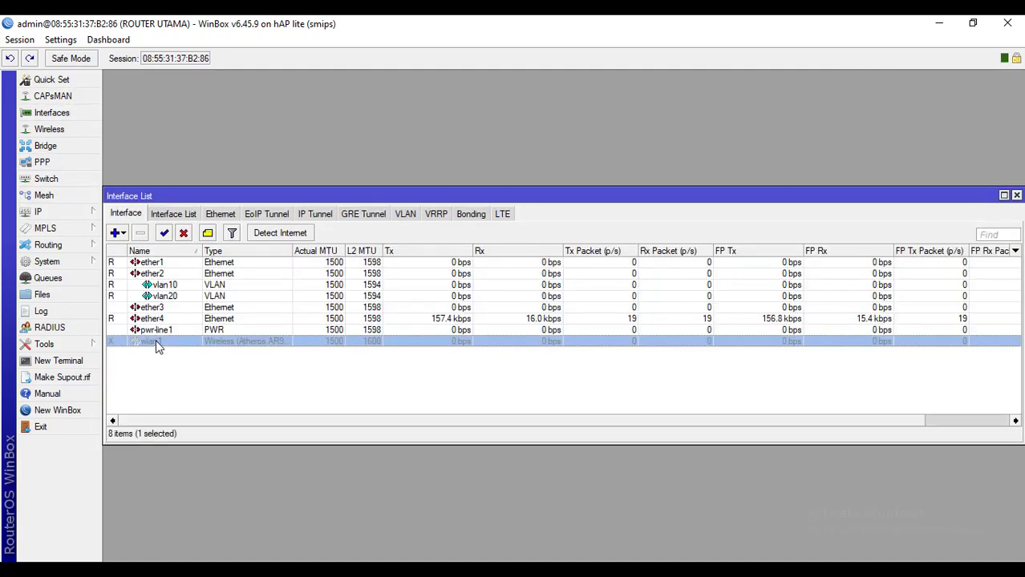
click(165, 233)
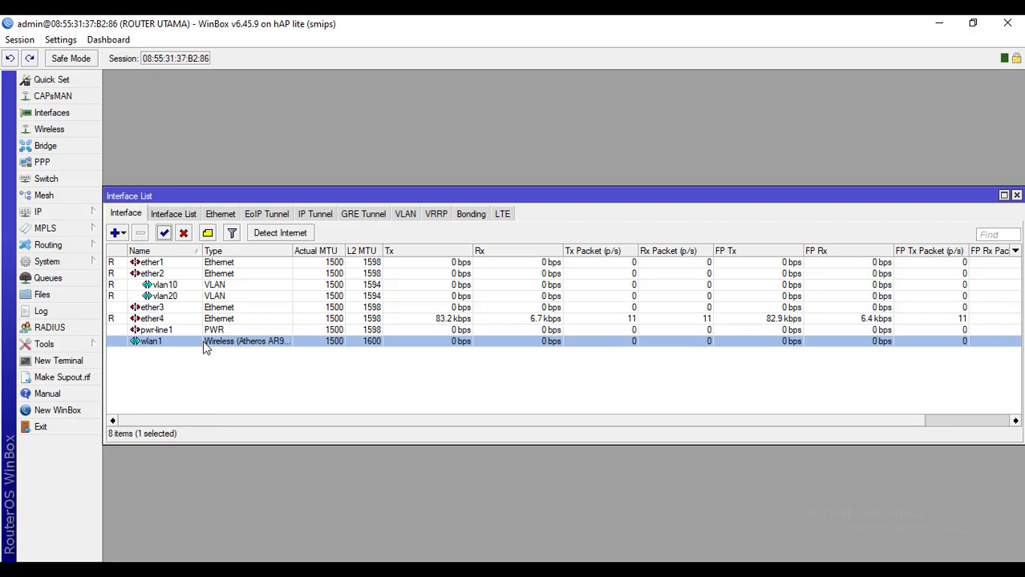
Set wlan1's wireless mode to ap bridge and select its SSID, then check the task sheet
double_click(155, 343)
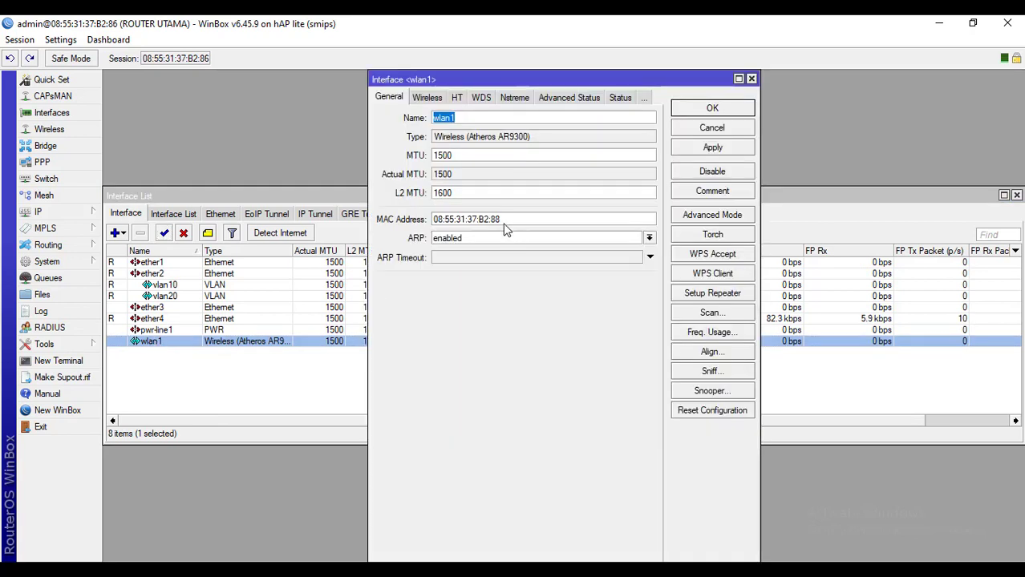
click(442, 98)
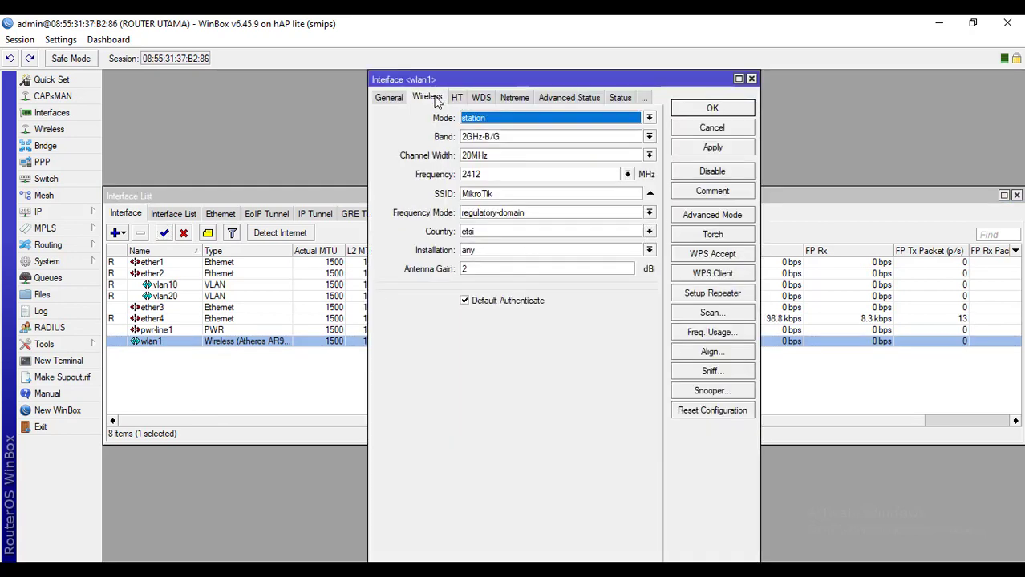
click(493, 120)
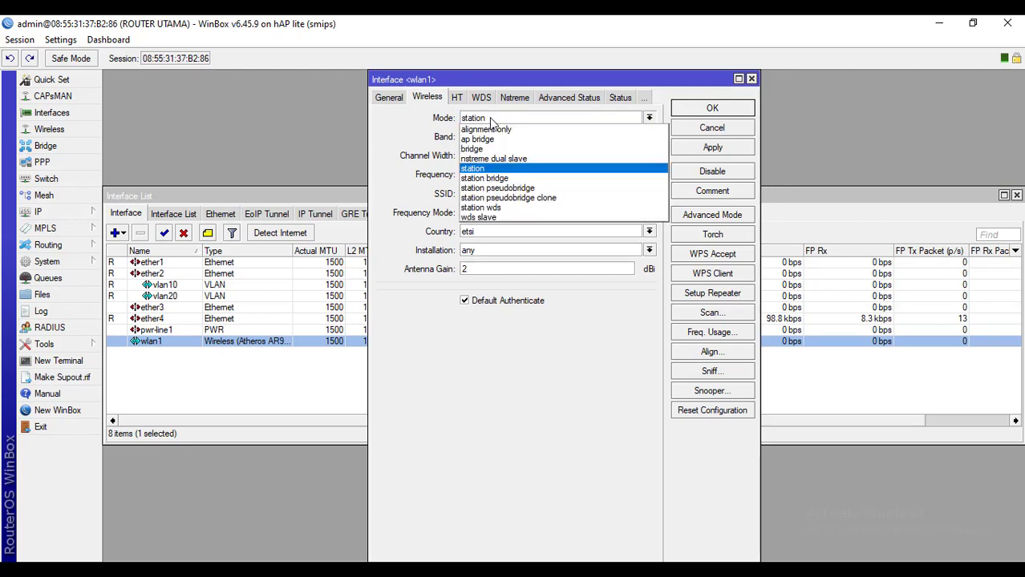
click(491, 139)
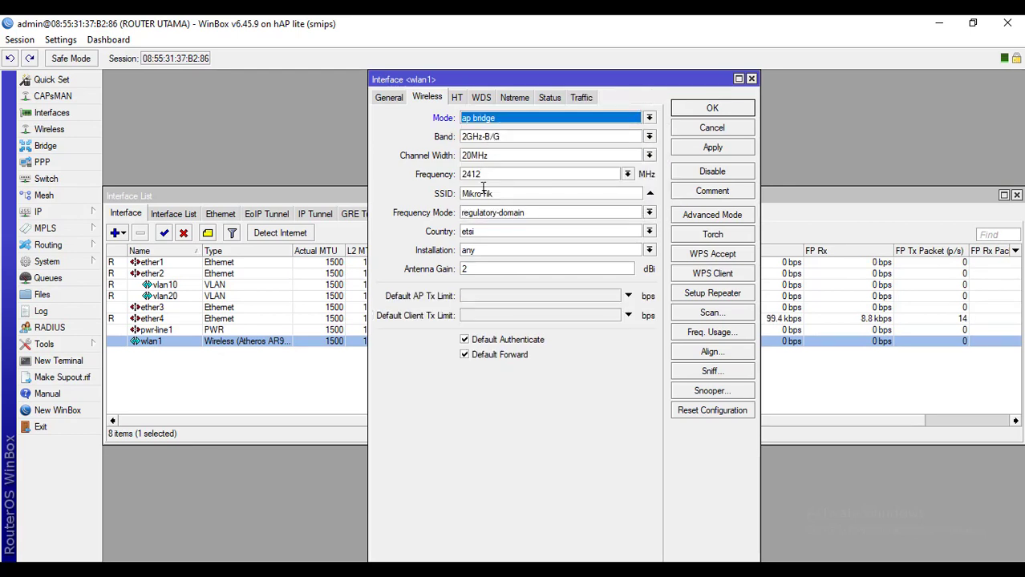
click(522, 194)
double_click(523, 194)
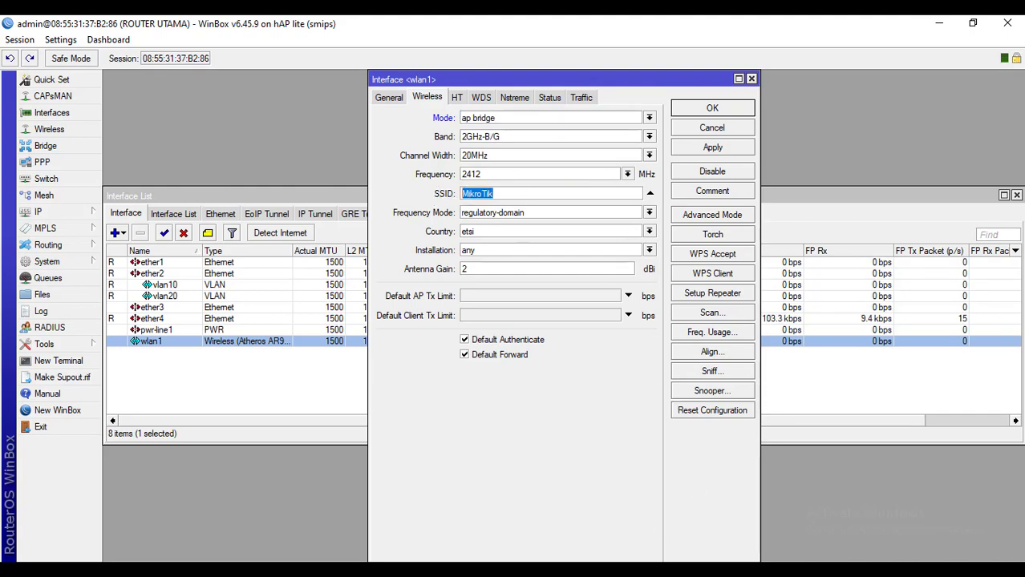
key(alt+Tab)
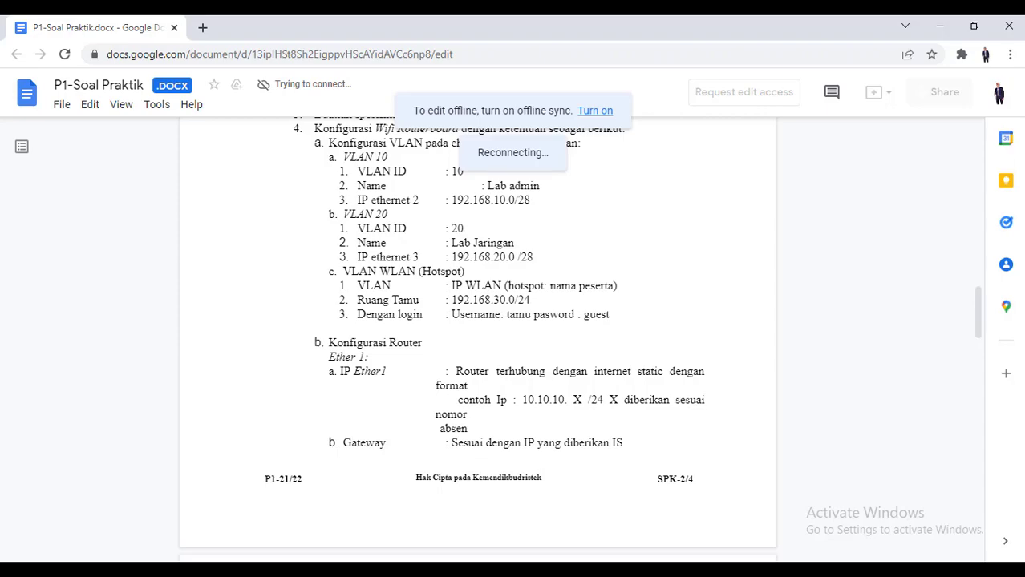
Replace the wlan1 SSID with 'Horspot : ' followed by the participant's name
click(665, 533)
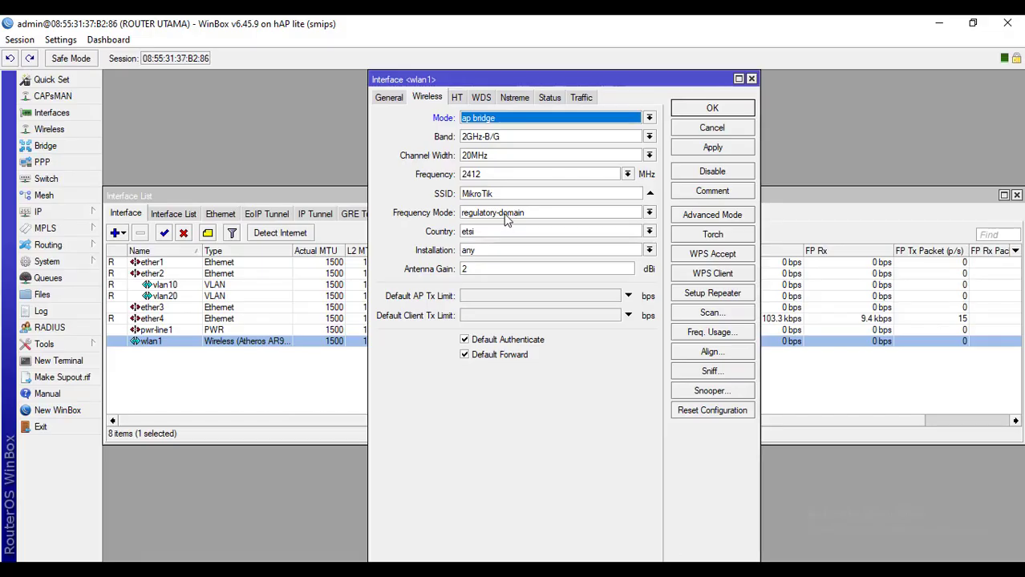
double_click(505, 194)
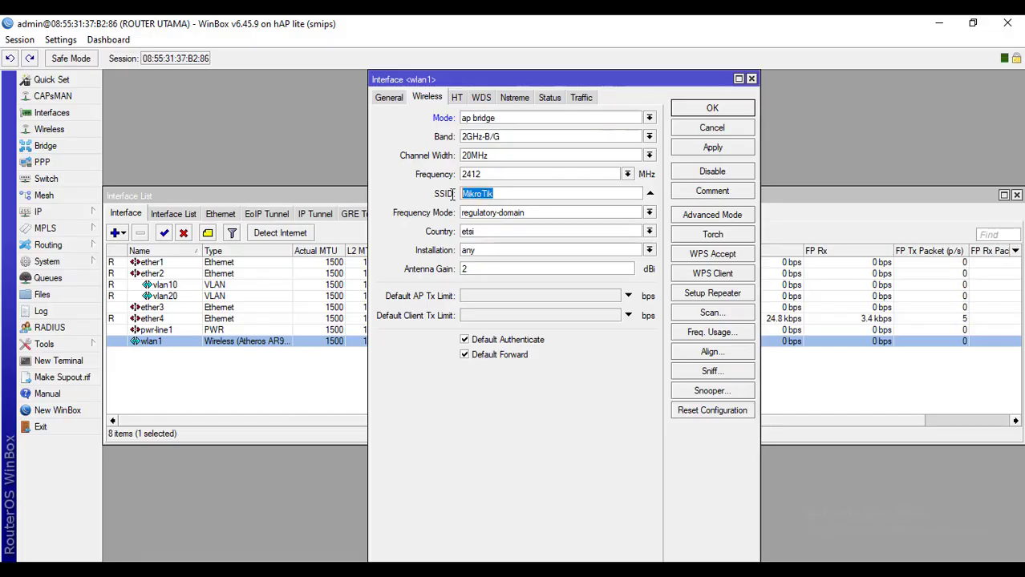
text(Hor)
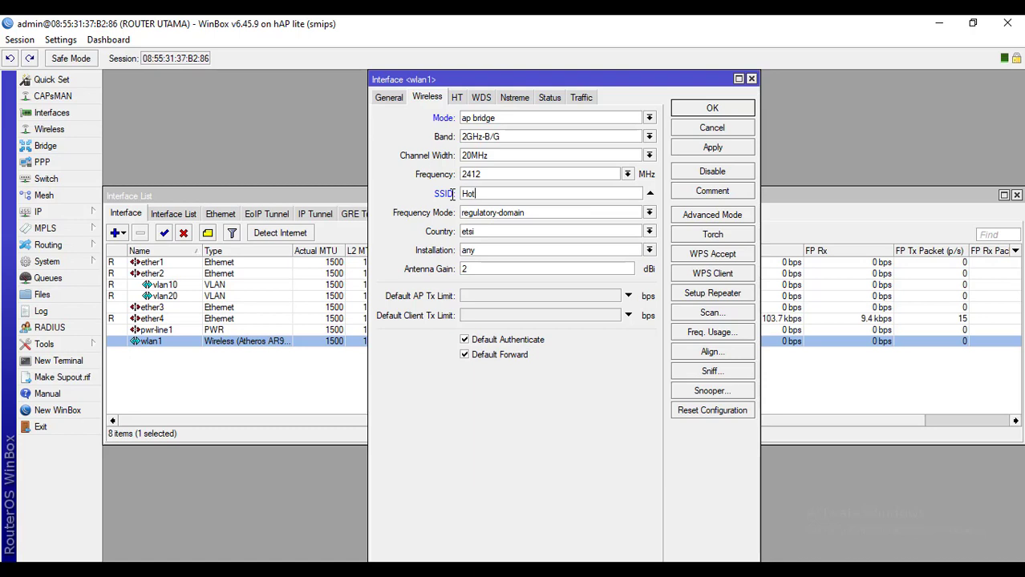
text(spot : hendra)
Set the wireless country to indonesia and apply the settings
click(516, 233)
click(515, 232)
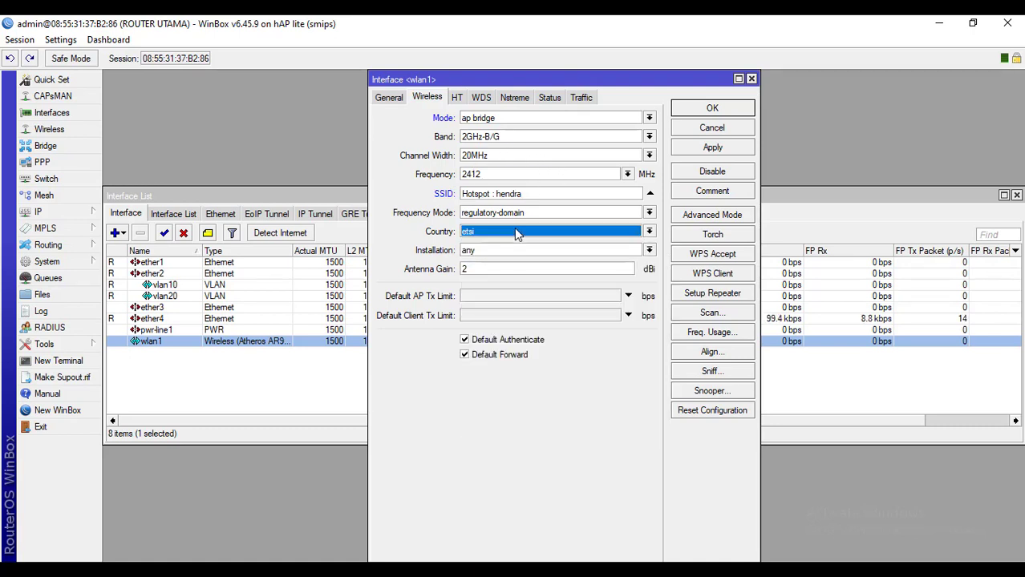
click(515, 232)
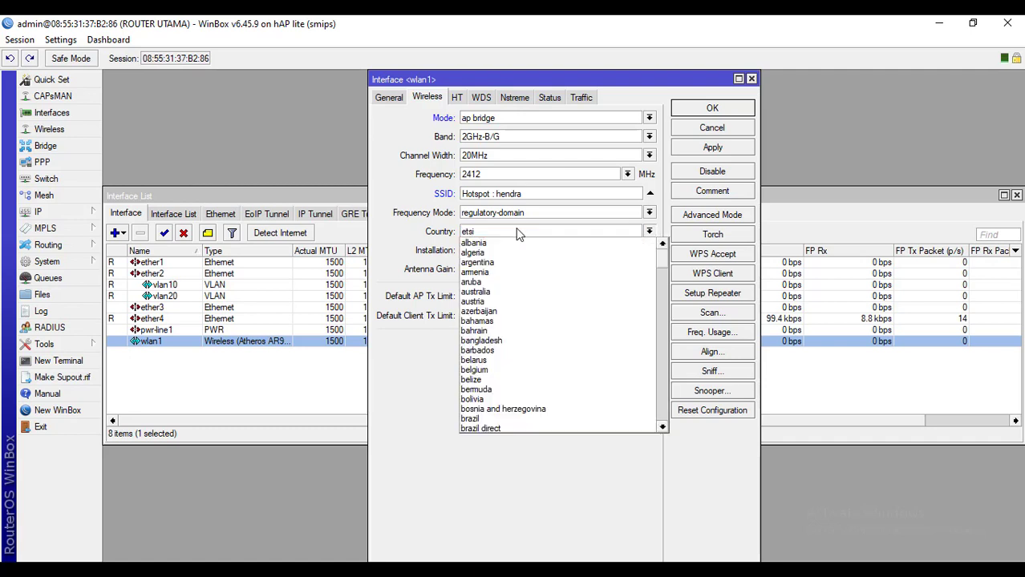
text(ind)
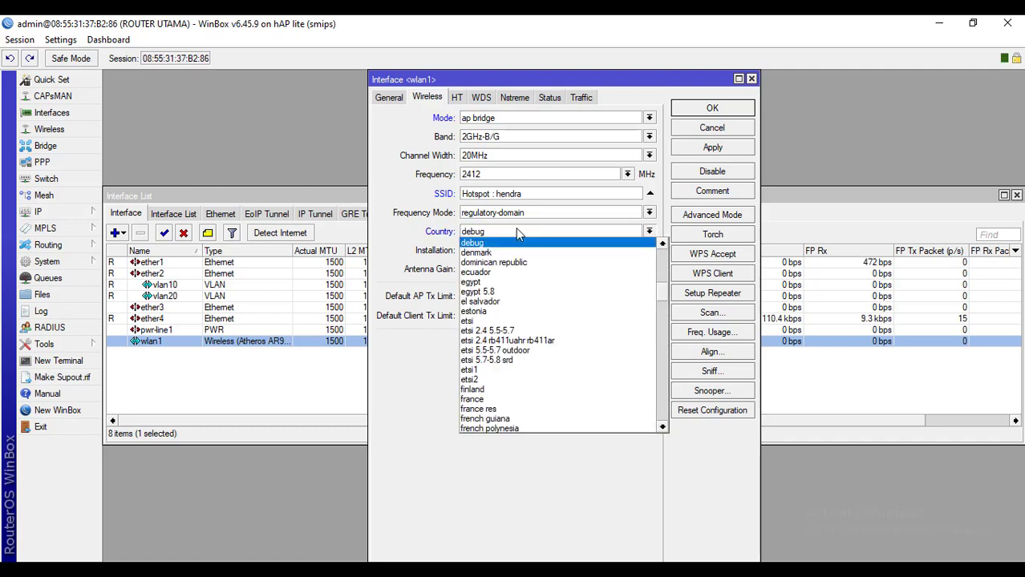
scroll(539, 343, up, 2)
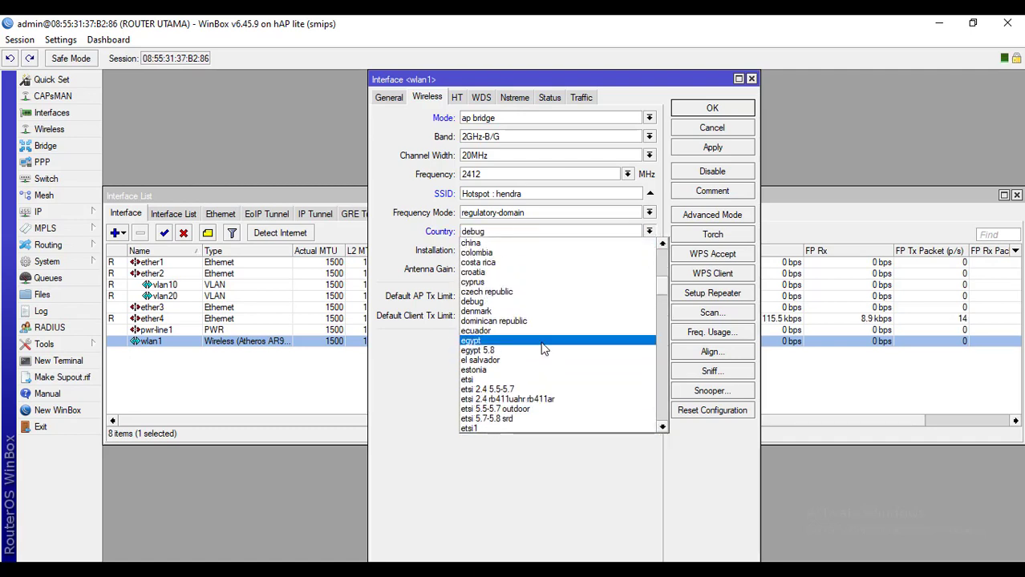
scroll(543, 346, up, 2)
scroll(543, 347, down, 10)
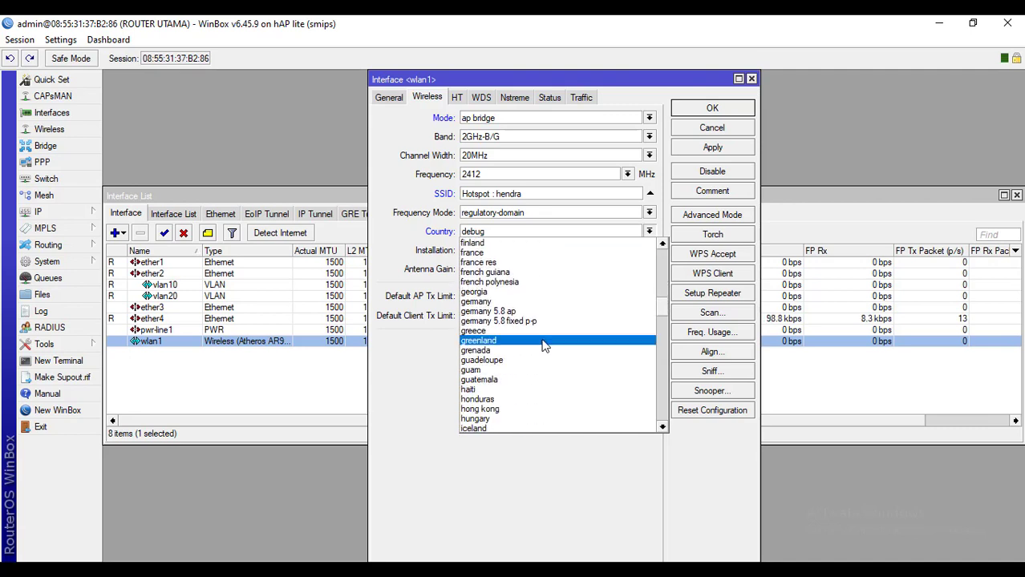
scroll(543, 347, down, 2)
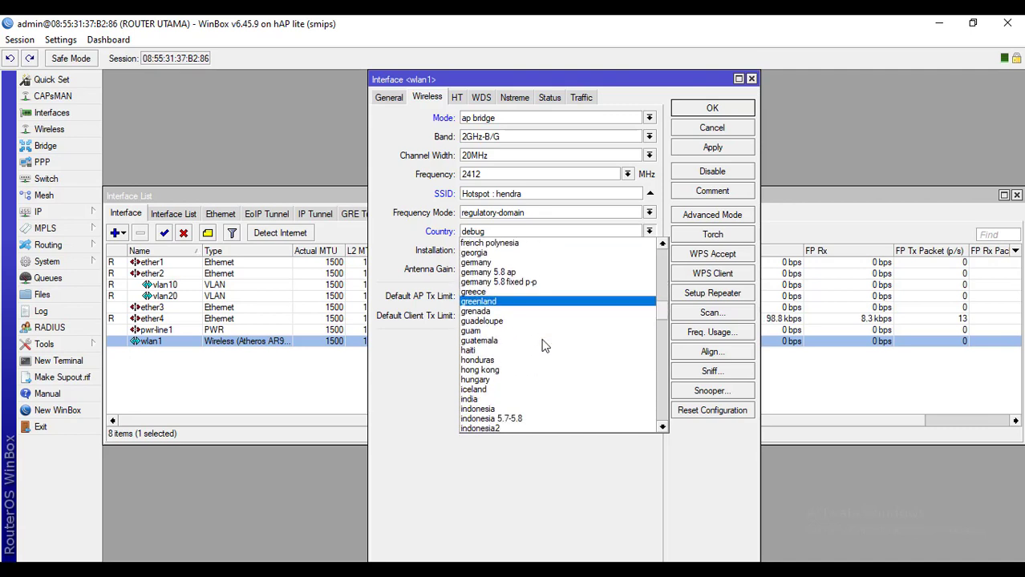
click(516, 410)
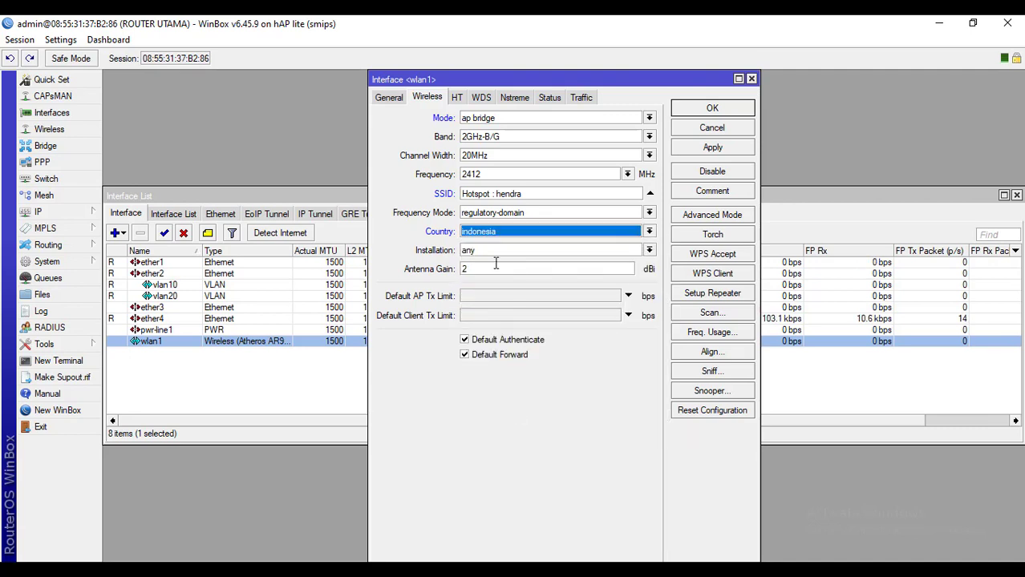
click(697, 150)
Save and close the wlan1 settings, then select wlan1 in the Interface List
click(715, 108)
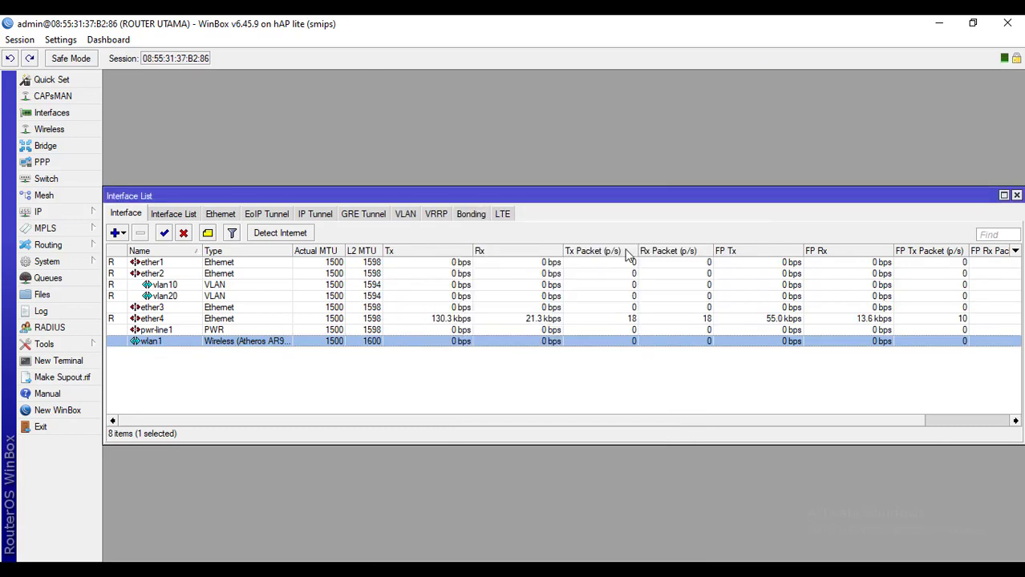
click(315, 343)
click(526, 375)
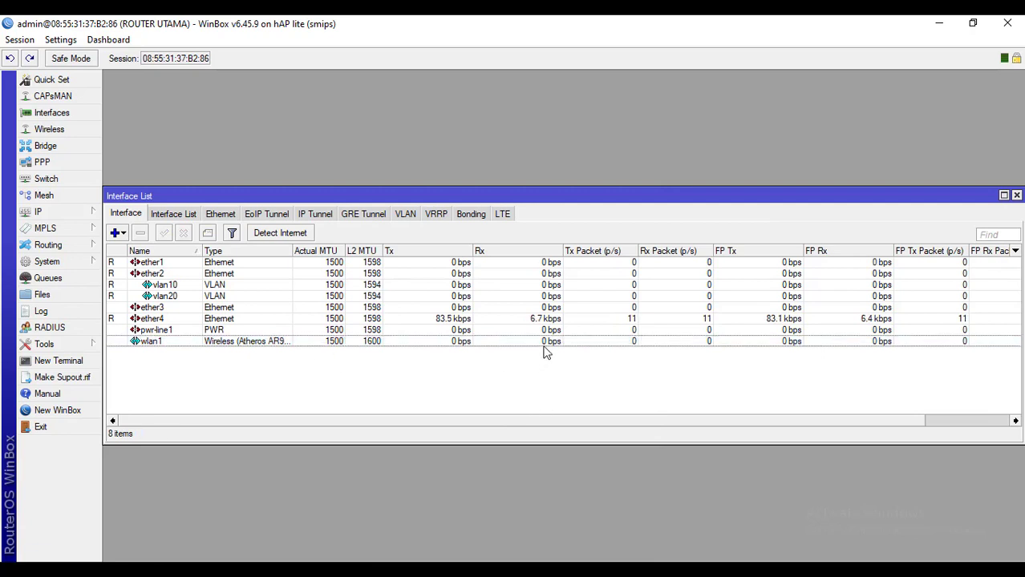
click(545, 345)
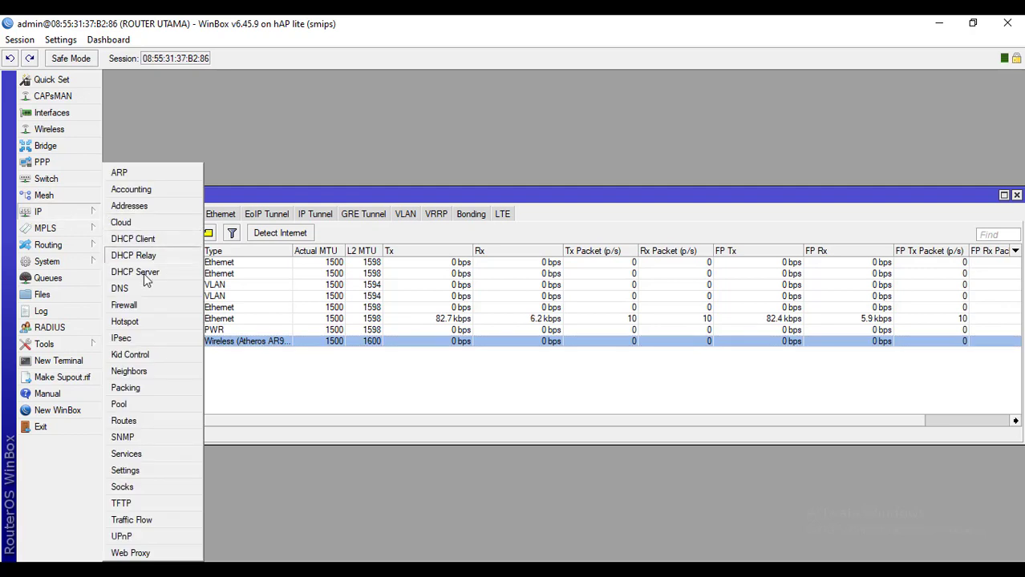
Launch Hotspot Setup from IP > Hotspot and choose wlan1 as the hotspot interface
mouse_move(93, 213)
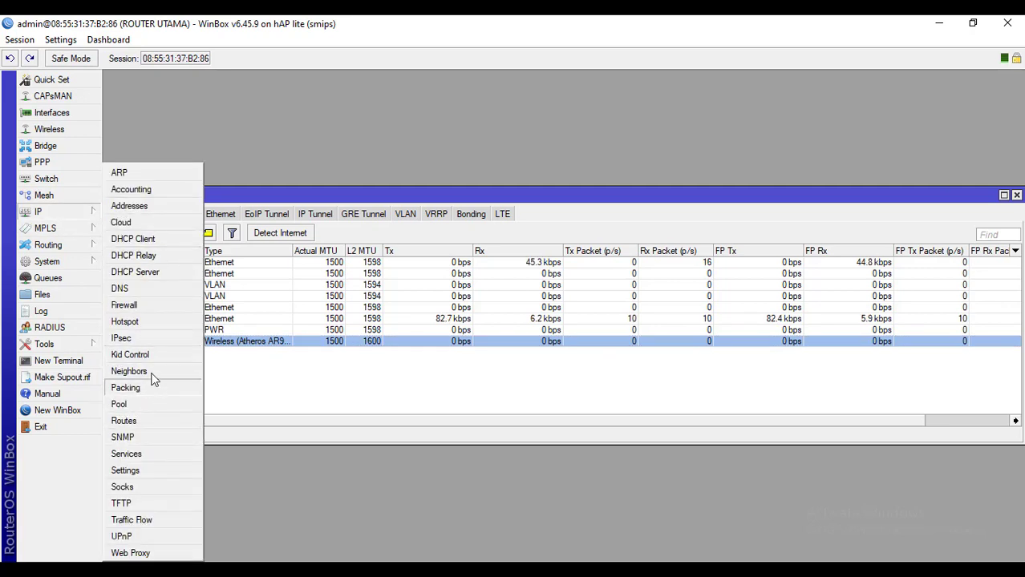
click(142, 322)
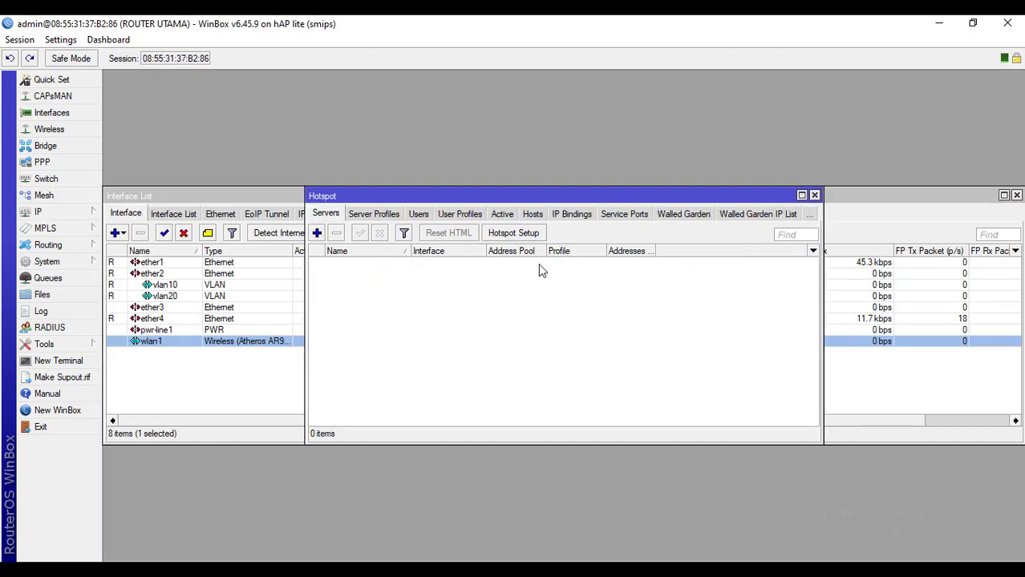
click(526, 239)
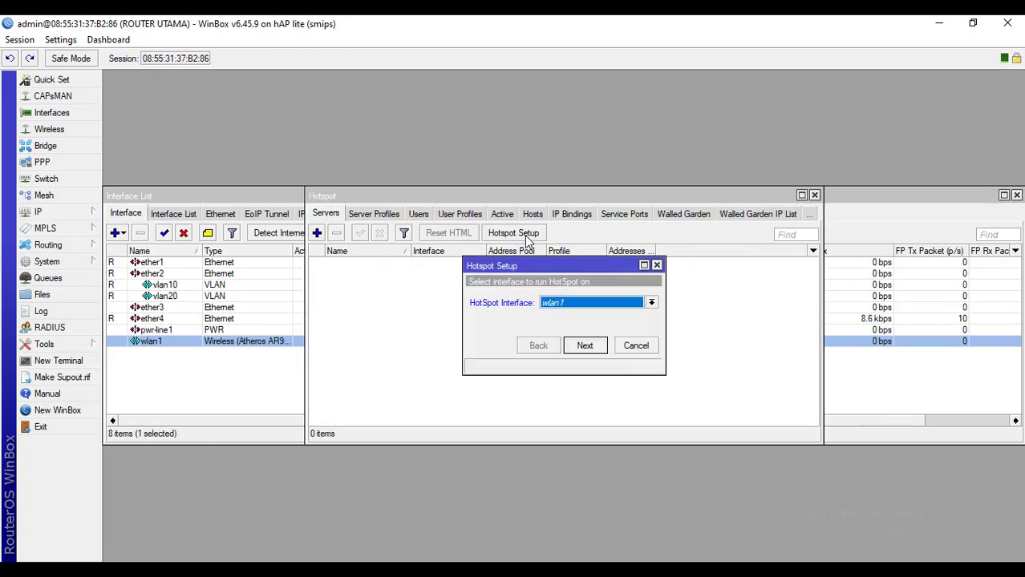
click(561, 305)
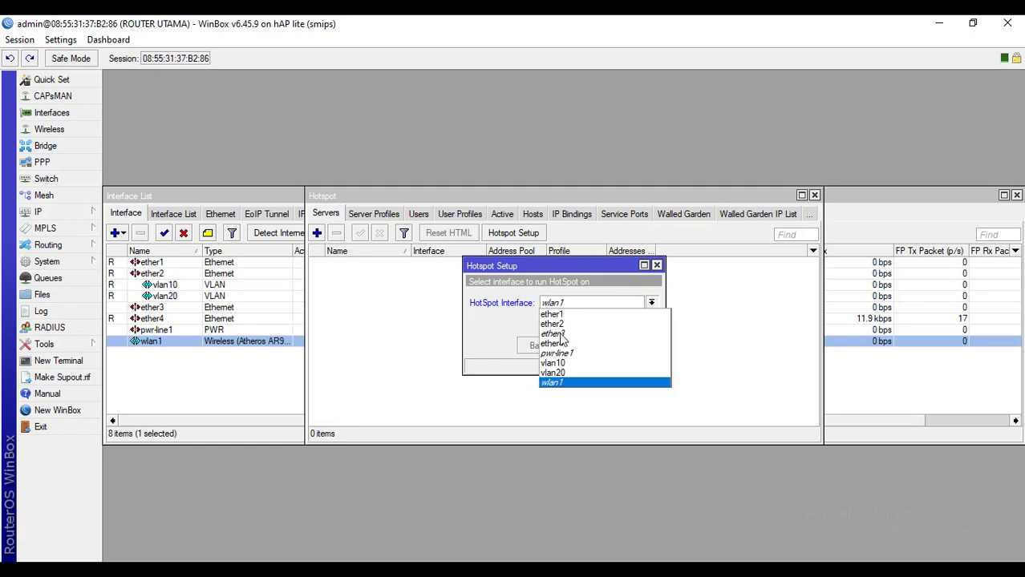
click(557, 386)
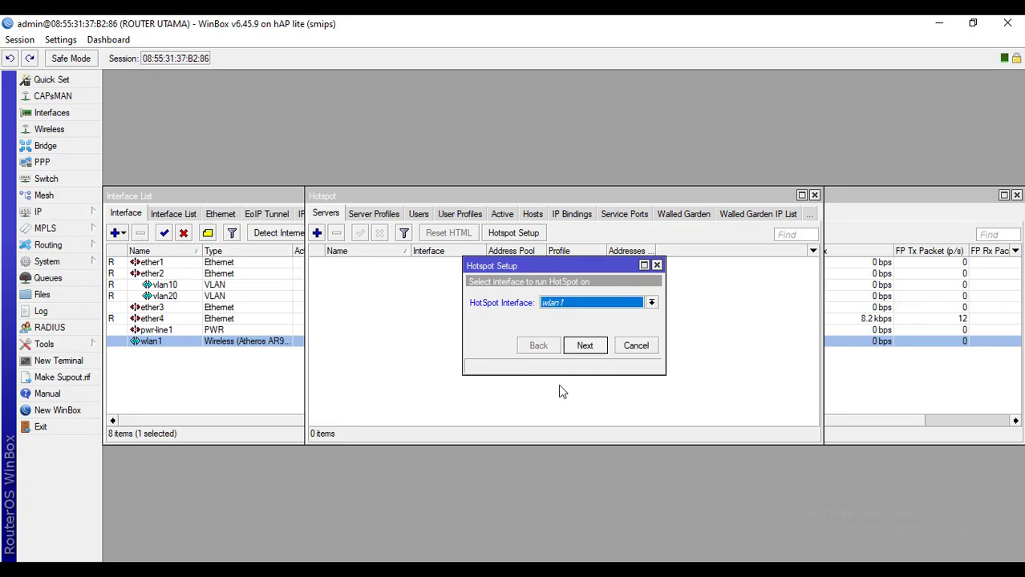
click(592, 350)
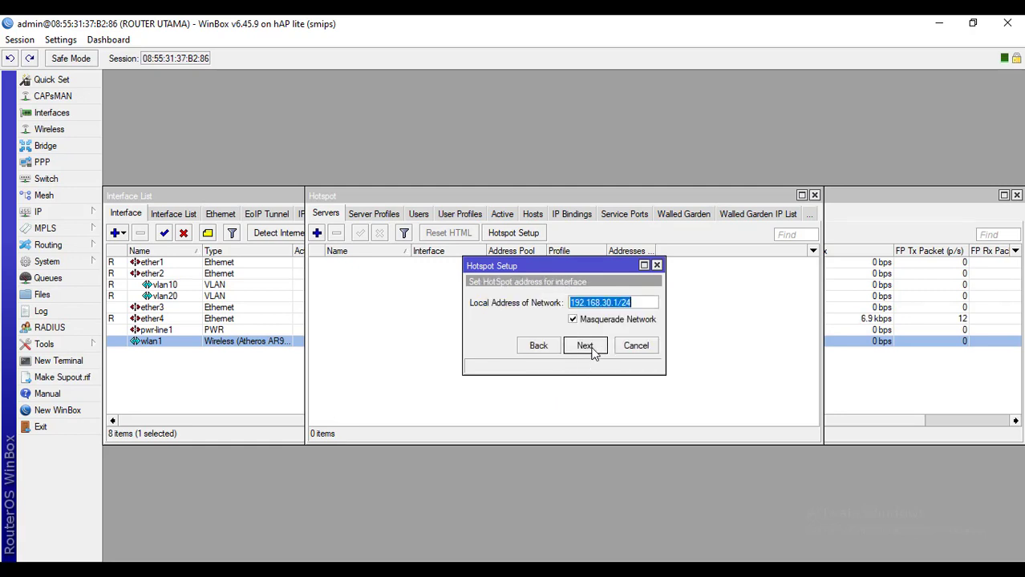
Accept 192.168.30.1/24 and the default pool, skip certificate and SMTP, and add DNS 11.11.11.1
click(592, 351)
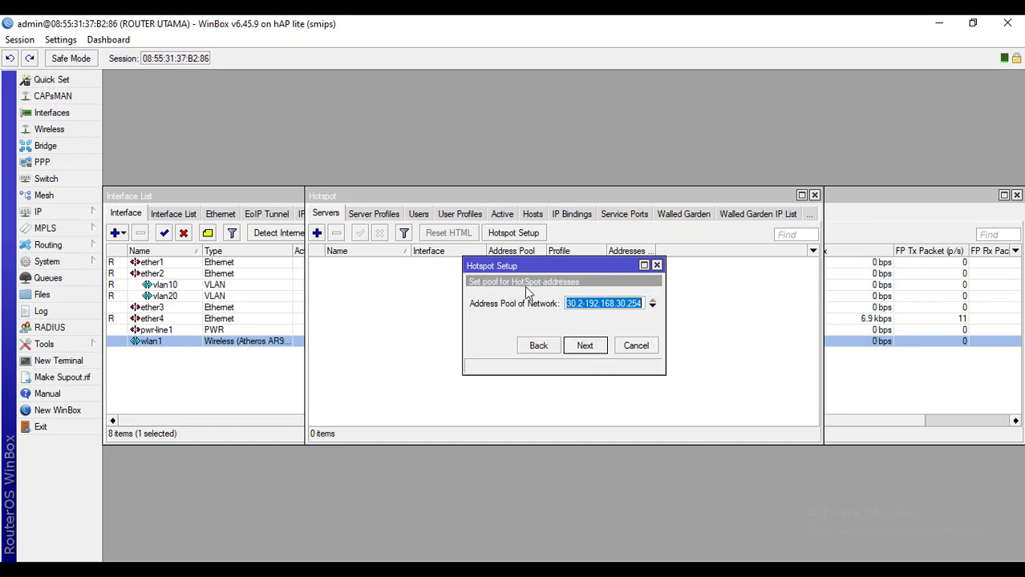
click(584, 345)
click(583, 347)
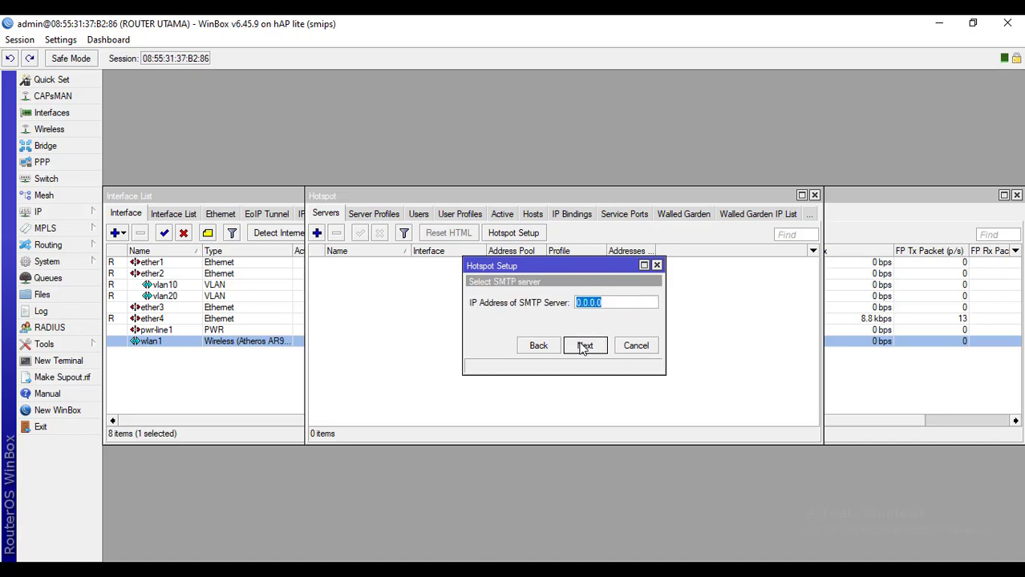
click(583, 346)
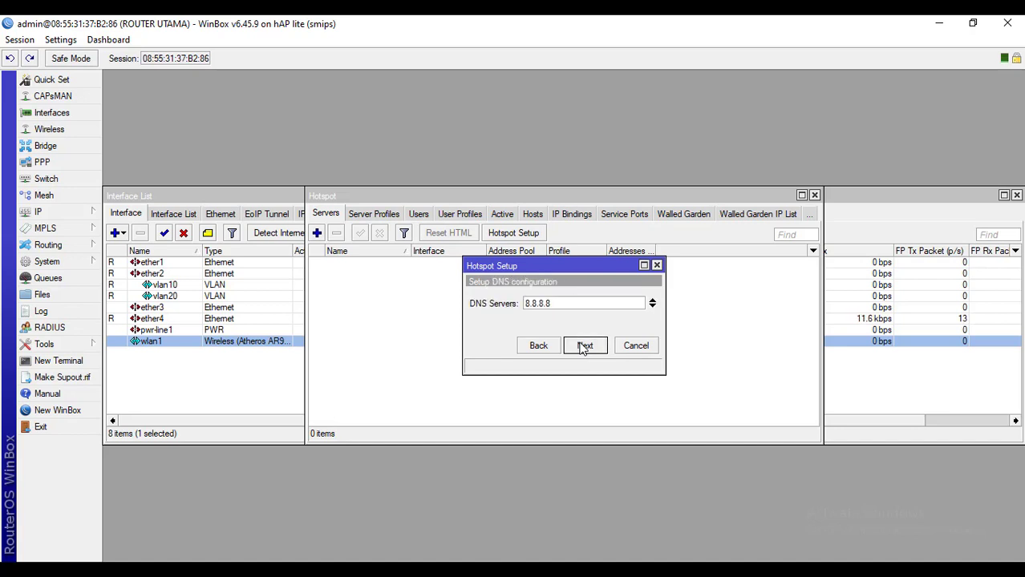
click(653, 307)
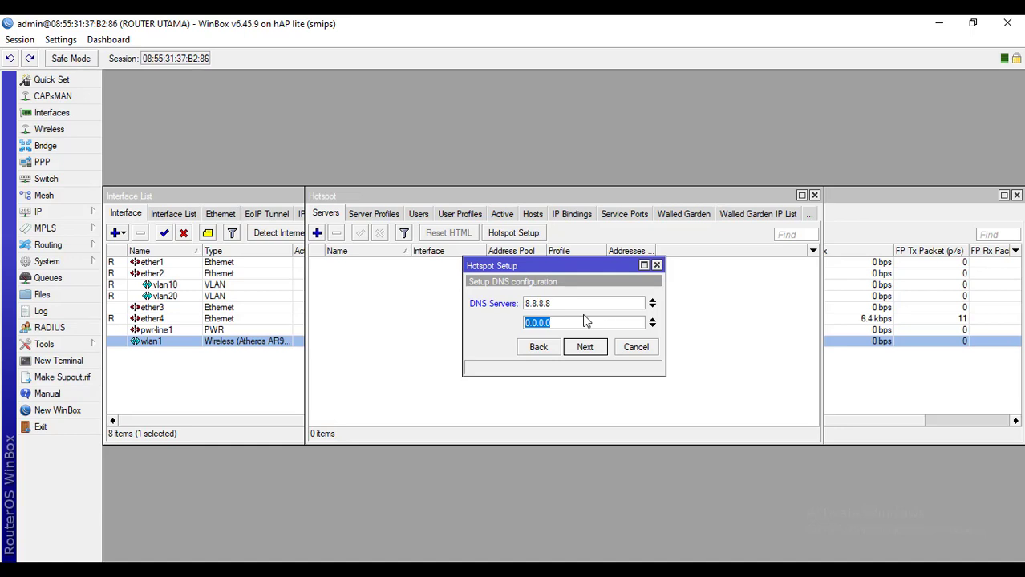
text(11.11.11.1)
Enter login.net as the hotspot DNS name, advance to local user creation, and view the task document
click(585, 346)
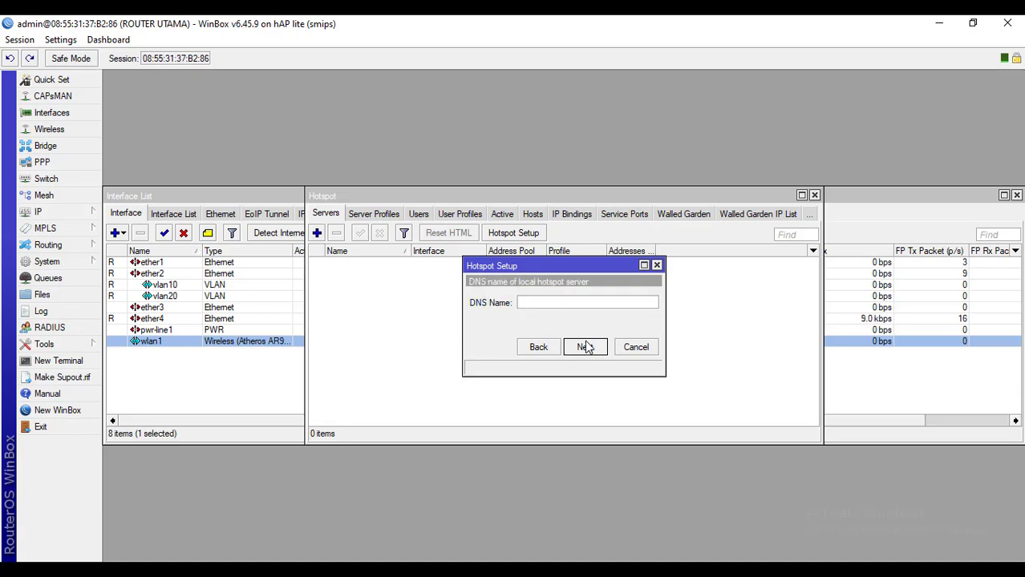
text(login.net)
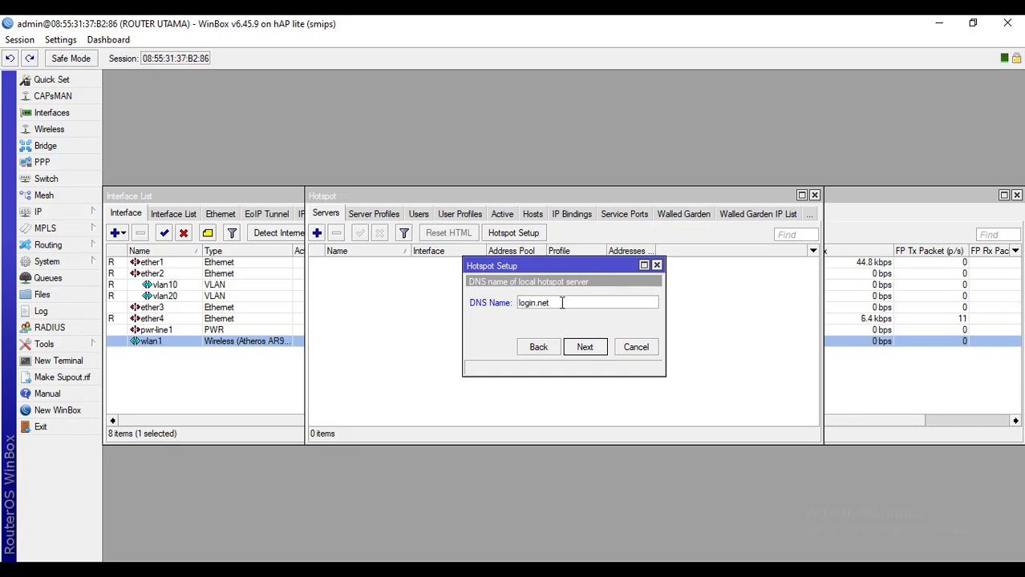
drag(562, 302, 520, 302)
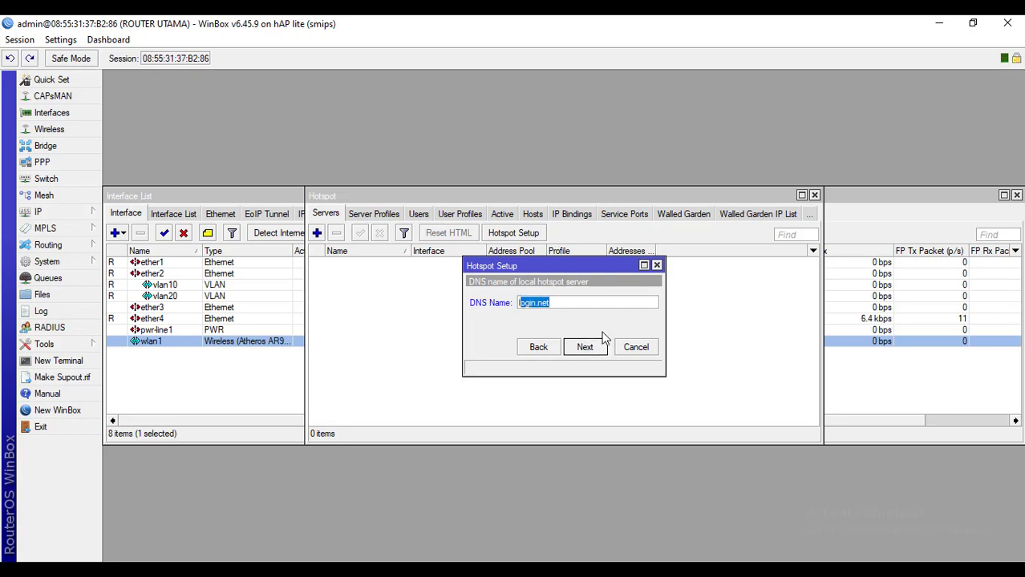
click(590, 302)
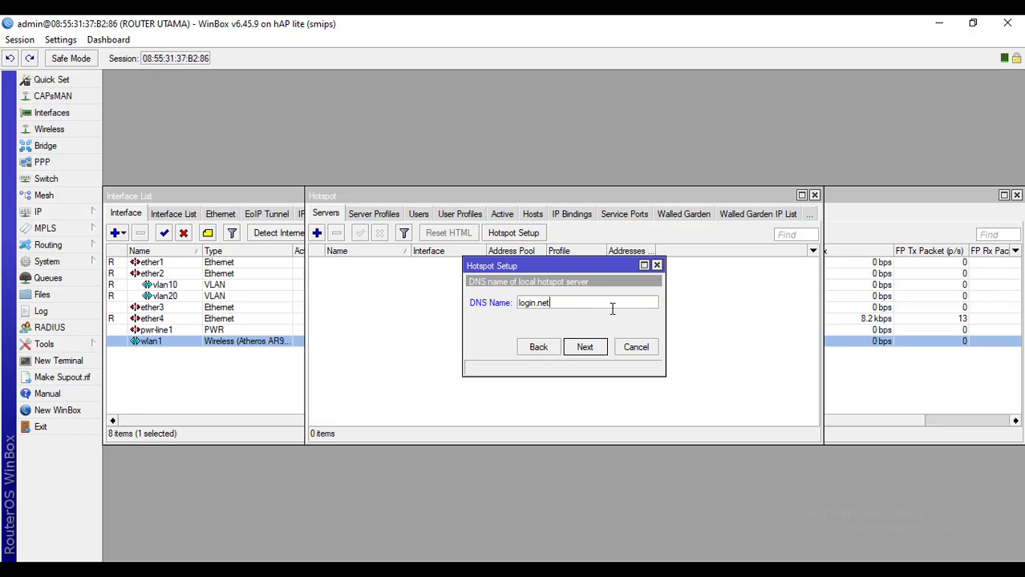
click(595, 348)
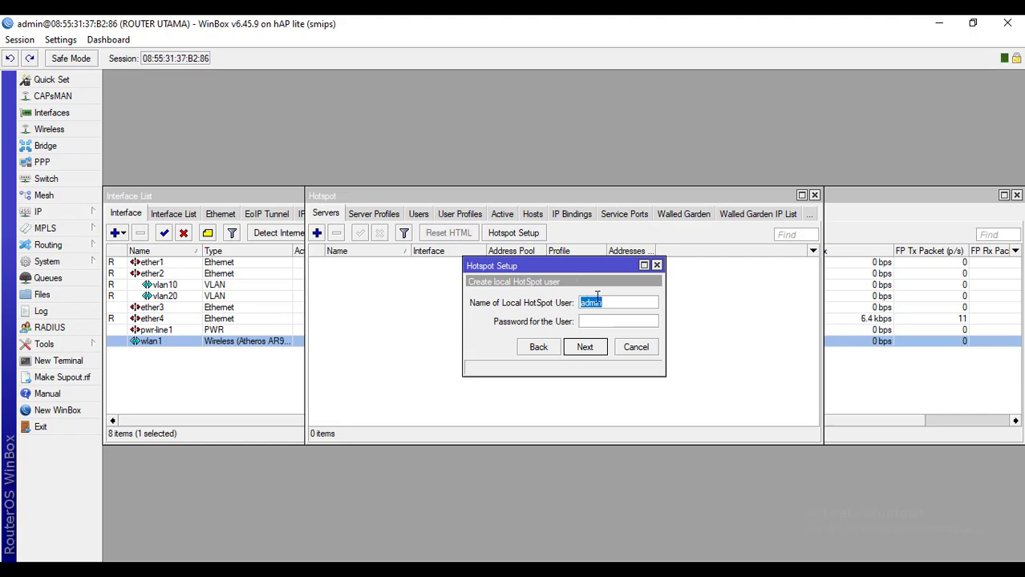
click(690, 571)
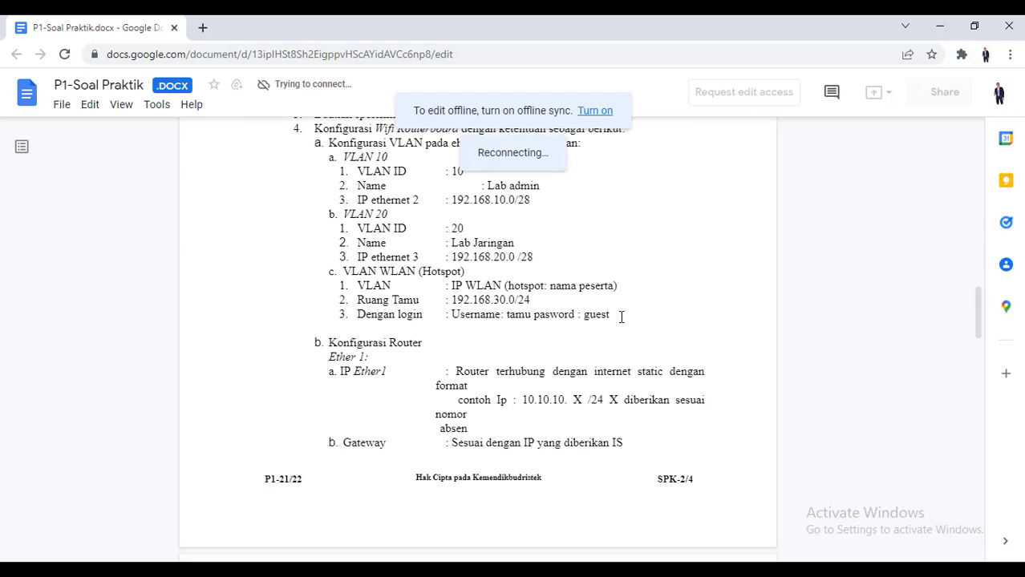
After checking the doc's 'Dengan login' line, return to WinBox's Hotspot Setup local user step
key(alt+Tab)
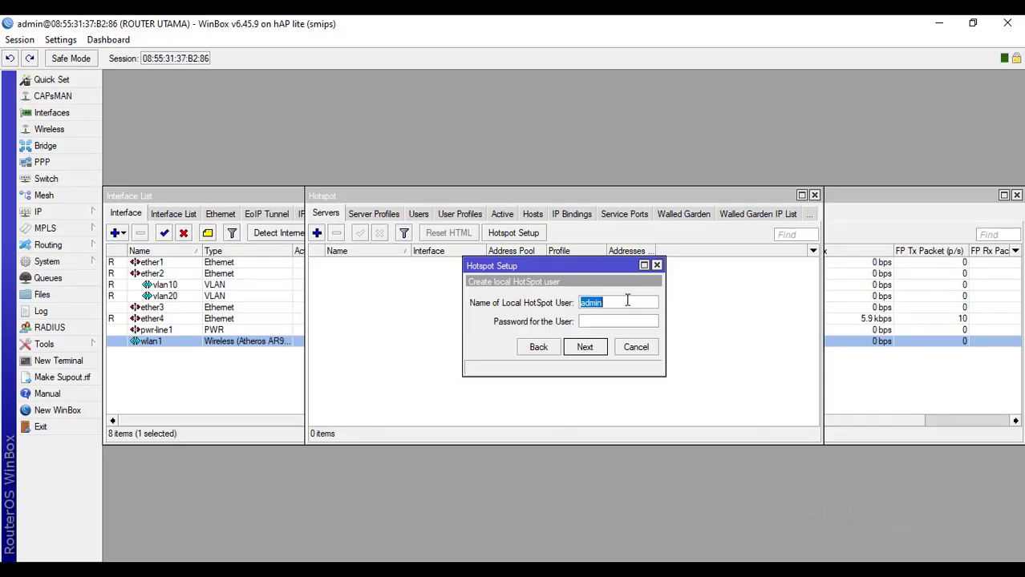
Replace the default admin with local hotspot user tamu, enter its password, and complete the wizard
drag(627, 301, 583, 299)
text(kamu)
key(Tab)
text(gu)
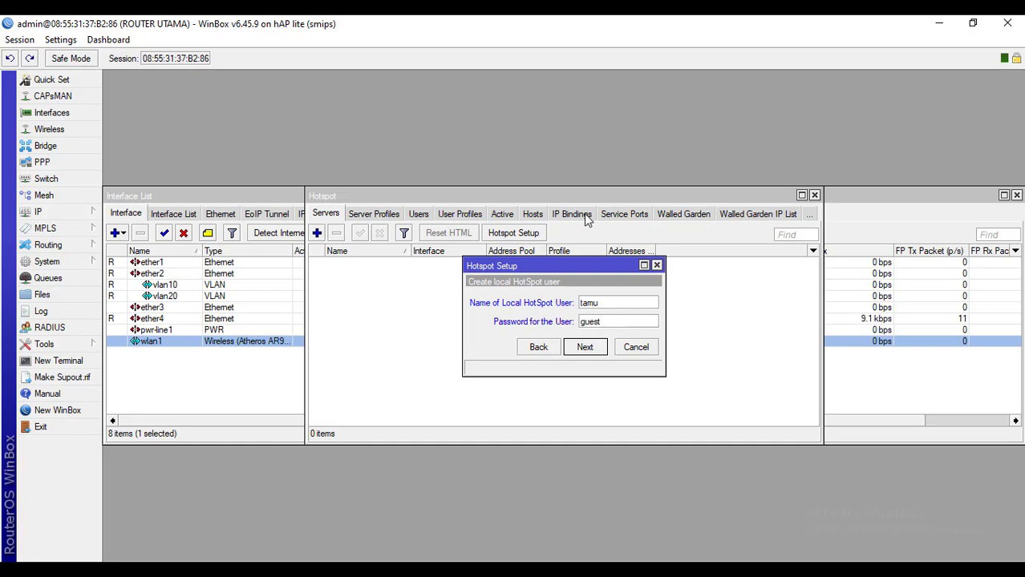
click(585, 351)
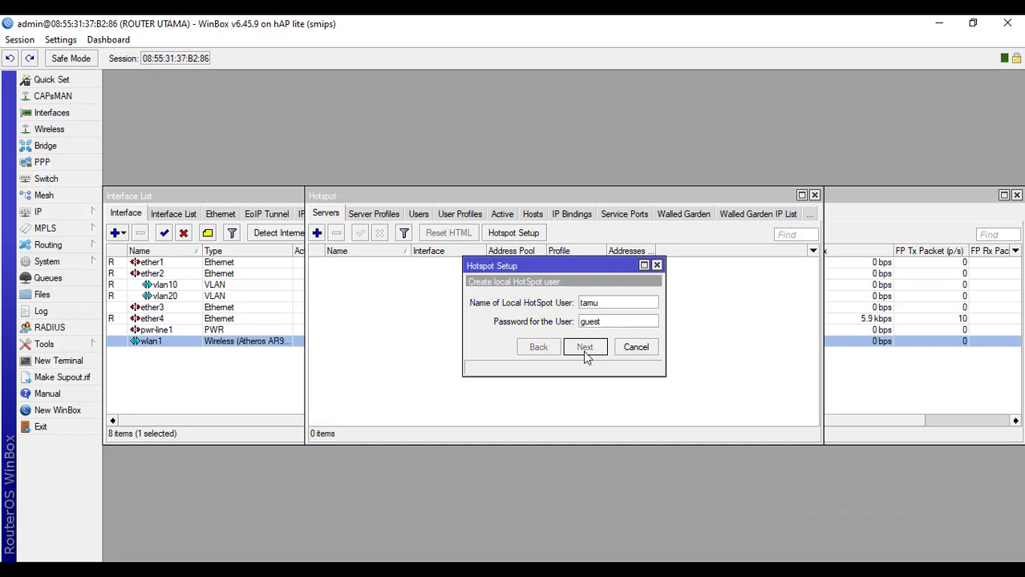
click(552, 310)
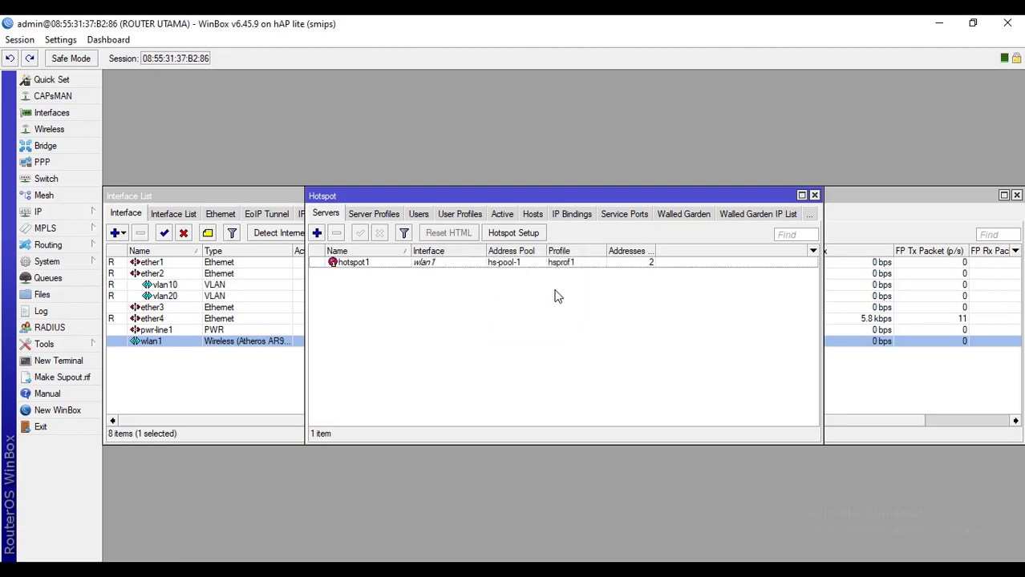
Inspect hotspot1's settings and the tamu user, then close the Hotspot and Interface List windows
double_click(514, 264)
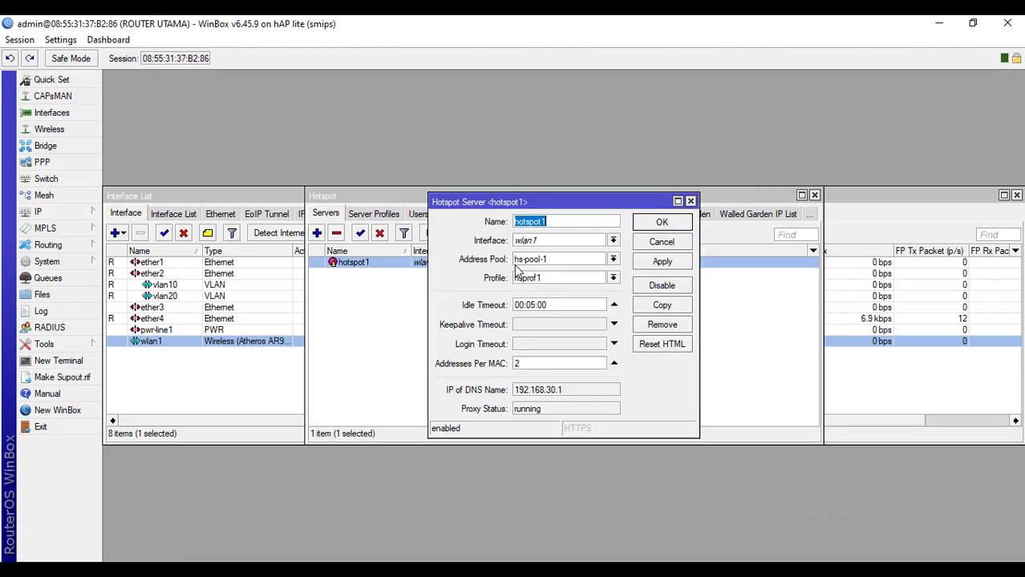
click(689, 202)
click(417, 214)
click(388, 287)
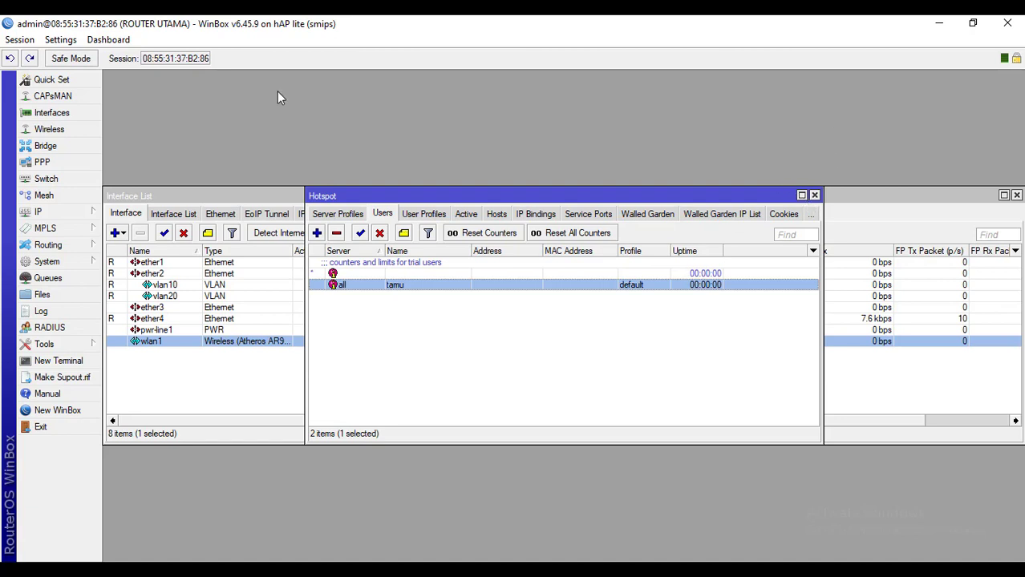
click(814, 196)
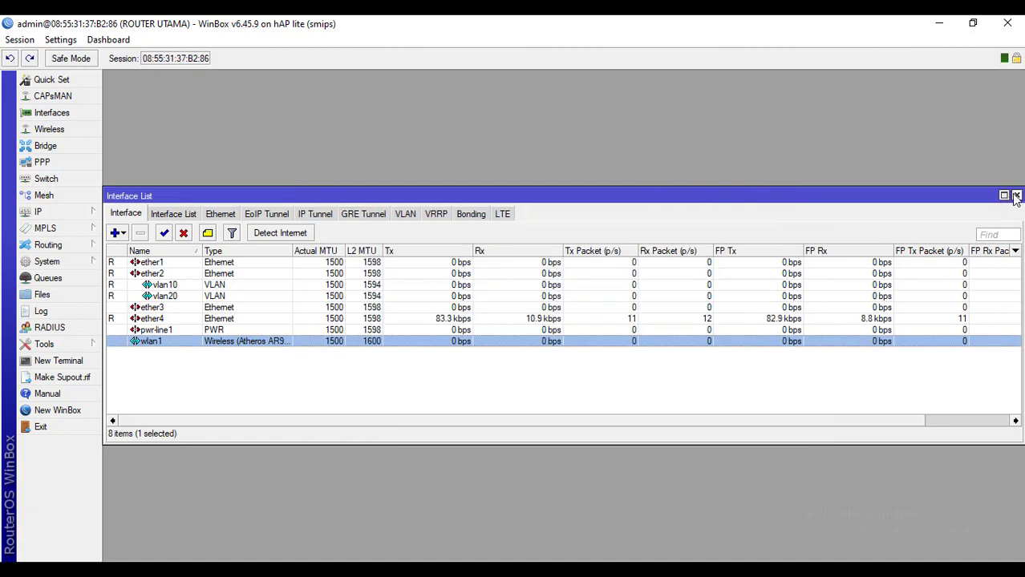
click(1015, 197)
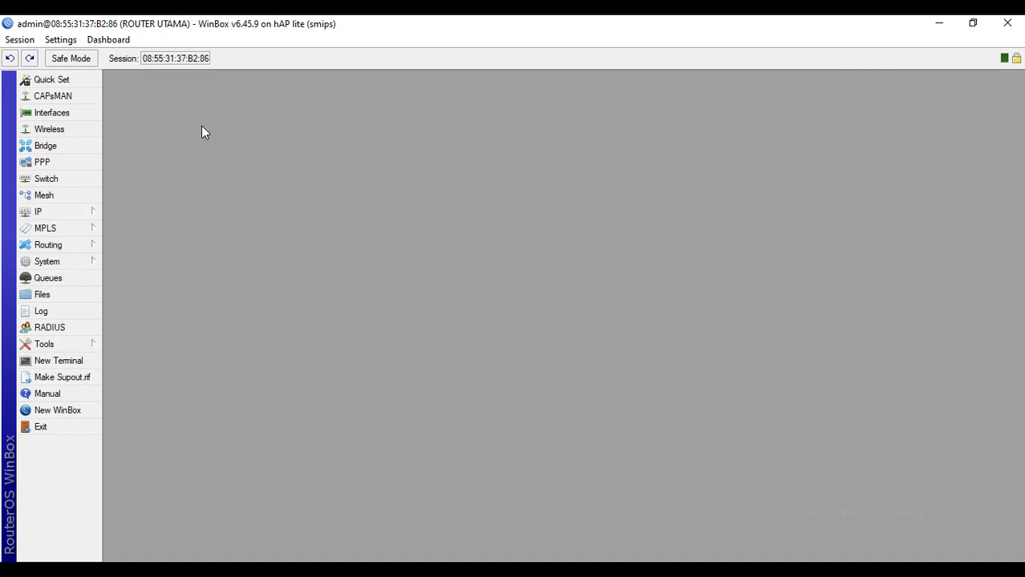
Open IP > DHCP Server and select the dhcp1 server running on wlan1
mouse_move(102, 212)
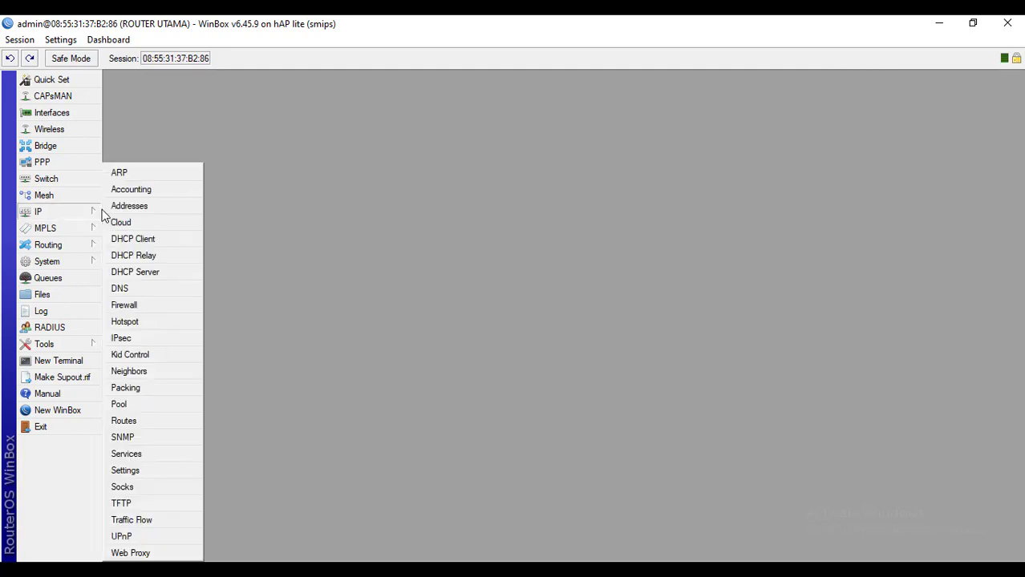
click(161, 275)
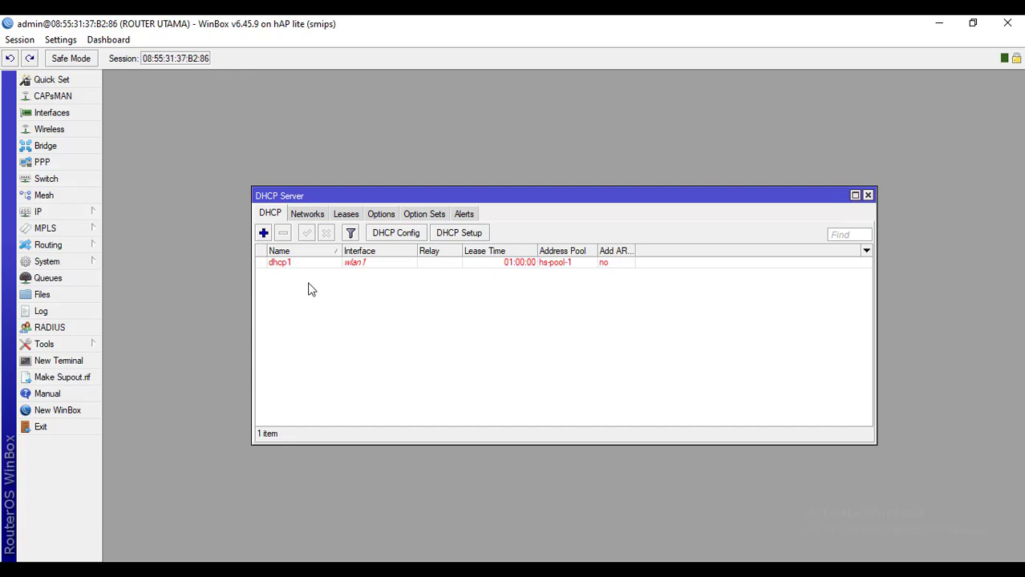
click(280, 264)
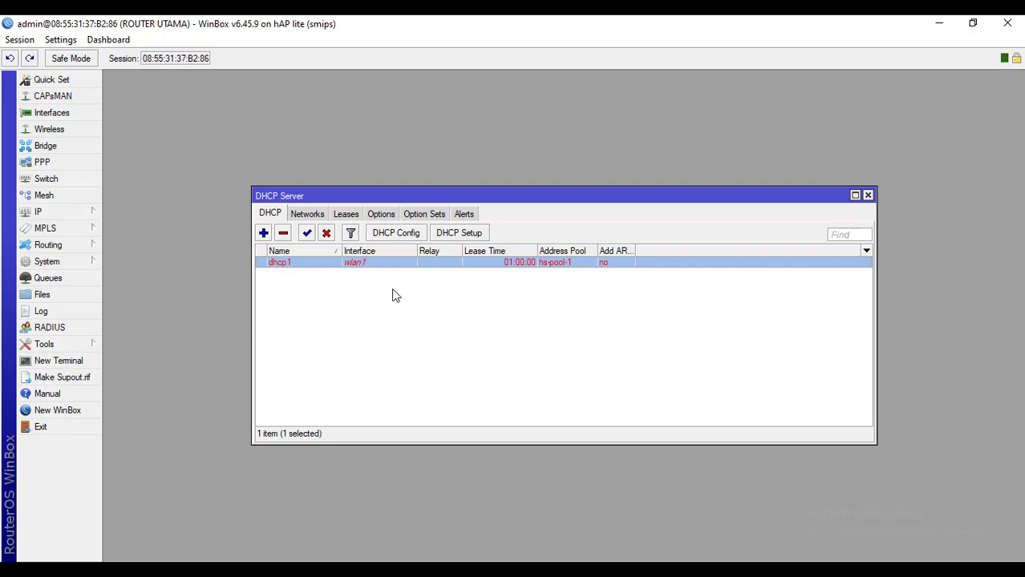
click(486, 294)
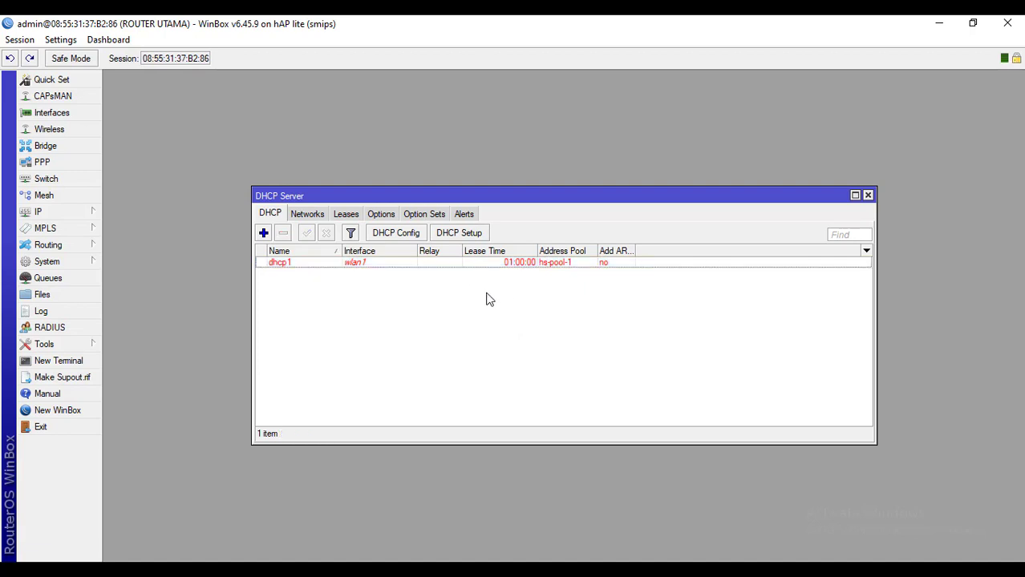
click(502, 265)
click(489, 311)
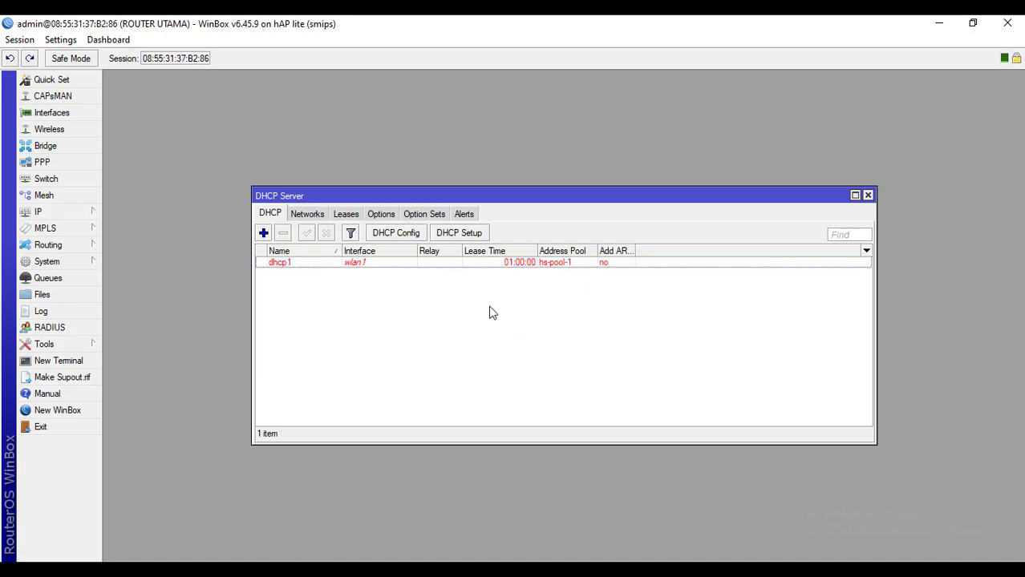
click(474, 235)
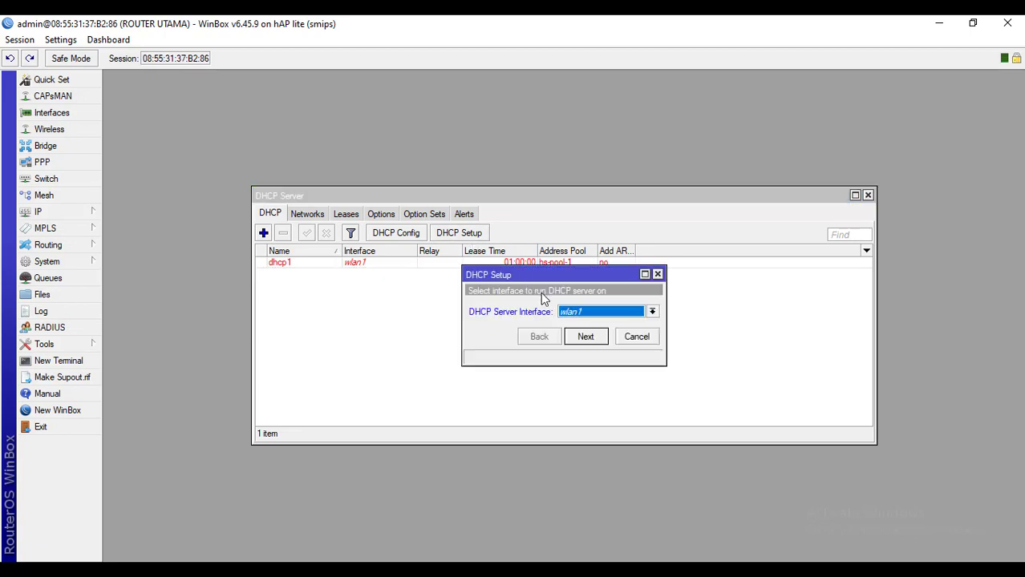
click(574, 314)
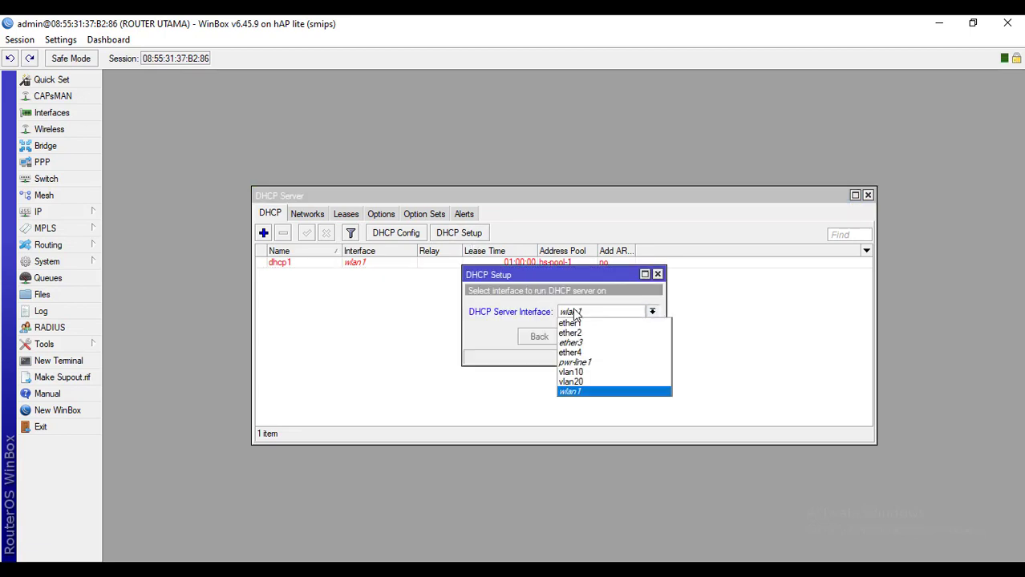
click(571, 378)
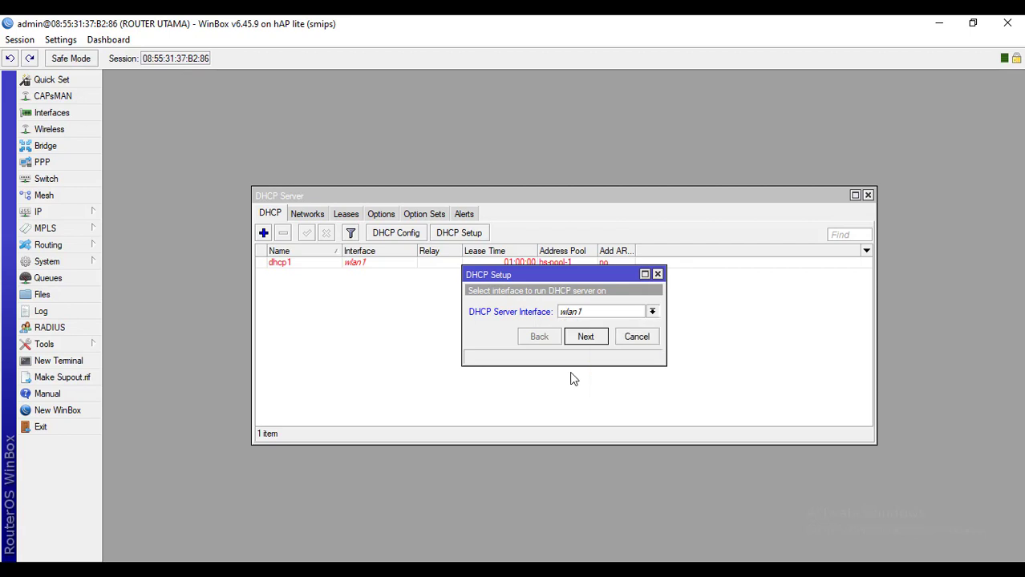
click(591, 337)
click(591, 336)
click(593, 337)
click(593, 337)
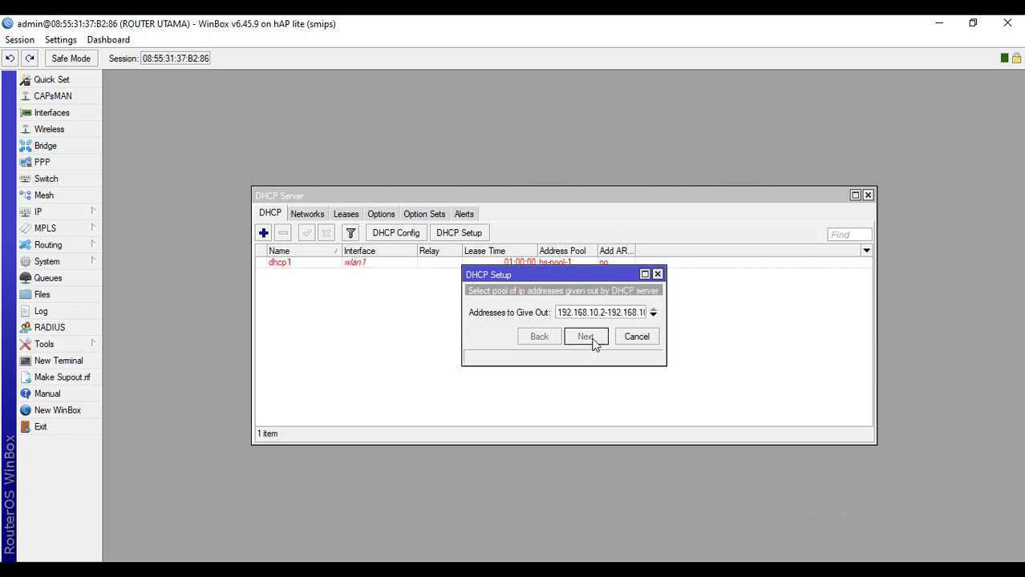
click(593, 337)
click(642, 312)
click(651, 336)
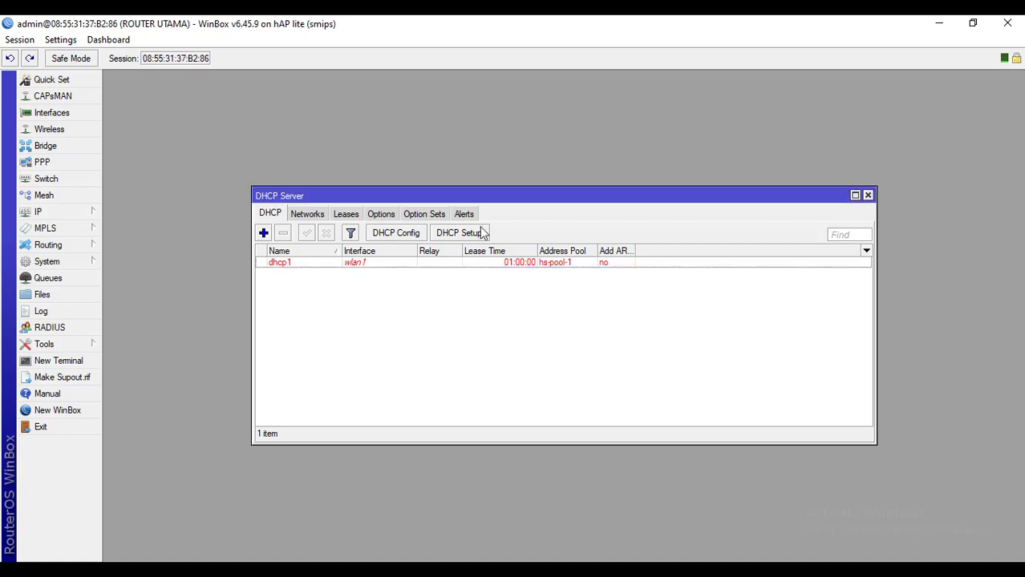
click(466, 233)
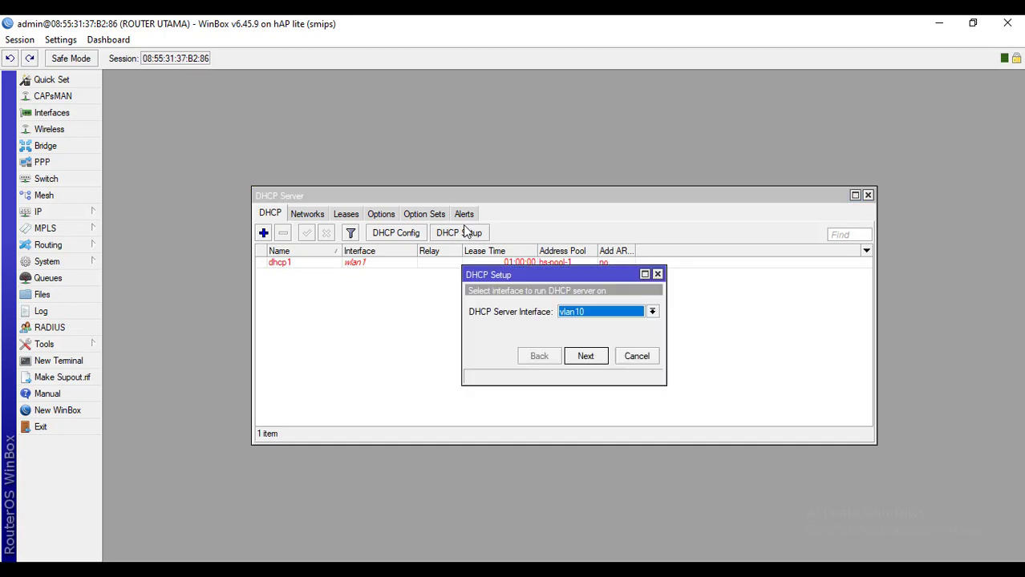
click(596, 361)
click(586, 356)
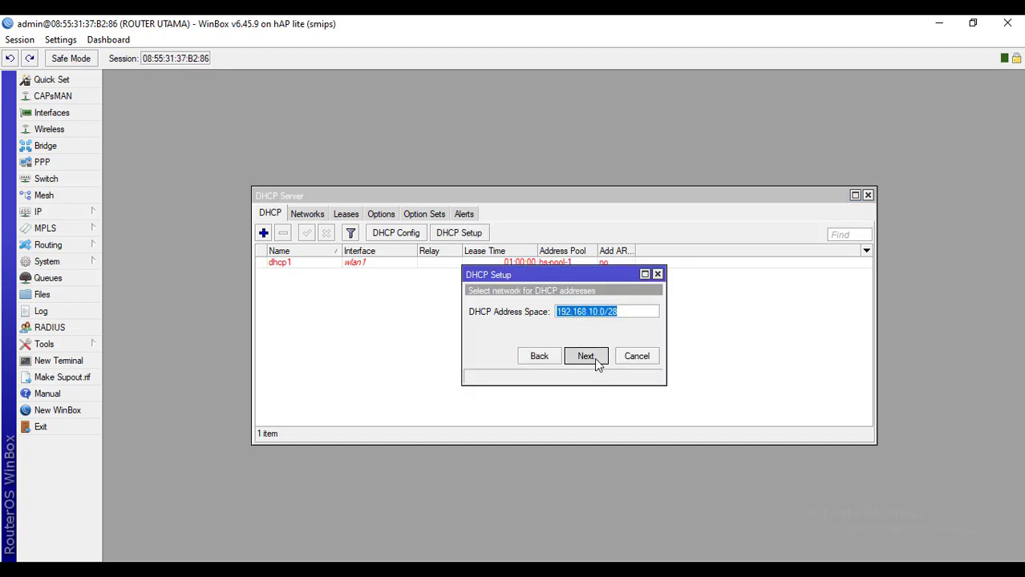
click(586, 356)
click(586, 356)
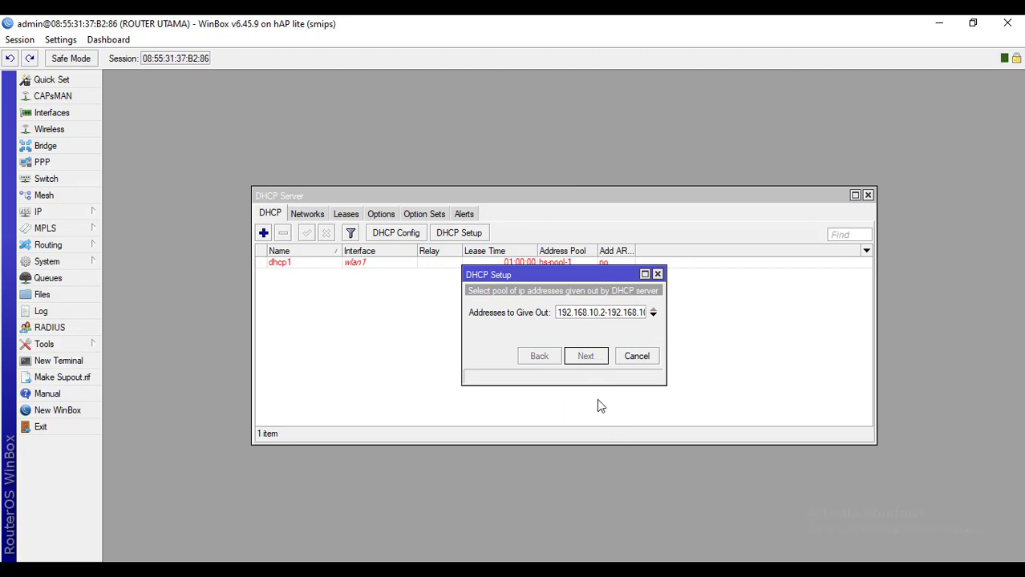
drag(506, 277, 391, 272)
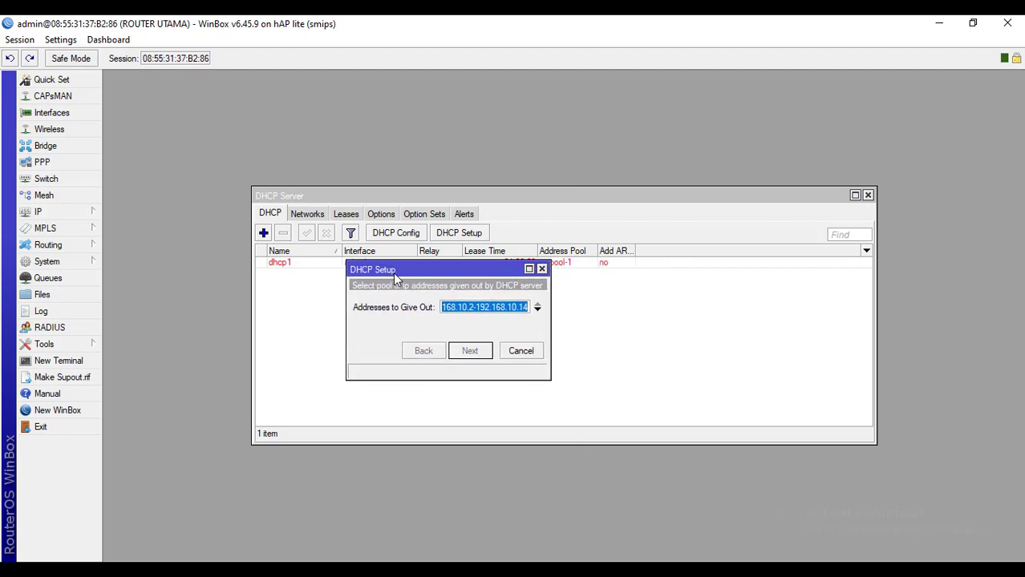
click(522, 350)
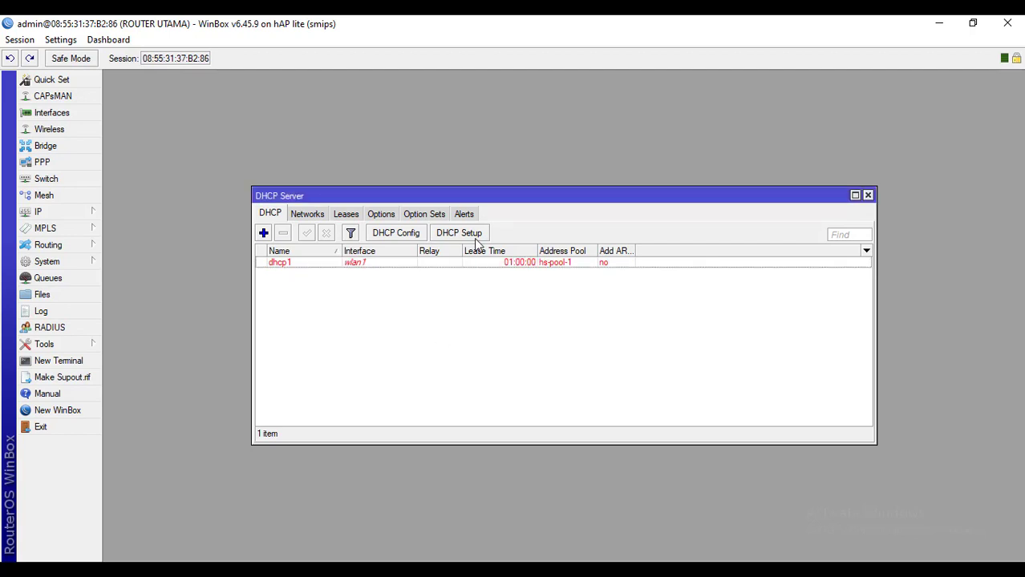
Restart the DHCP Setup wizard and choose vlan20 as the server interface
click(614, 570)
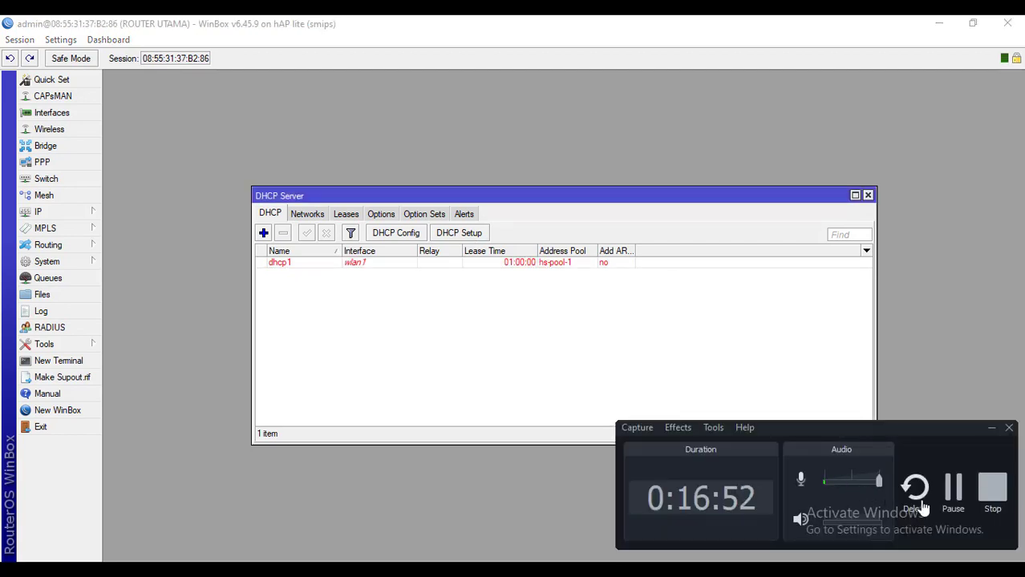
click(952, 486)
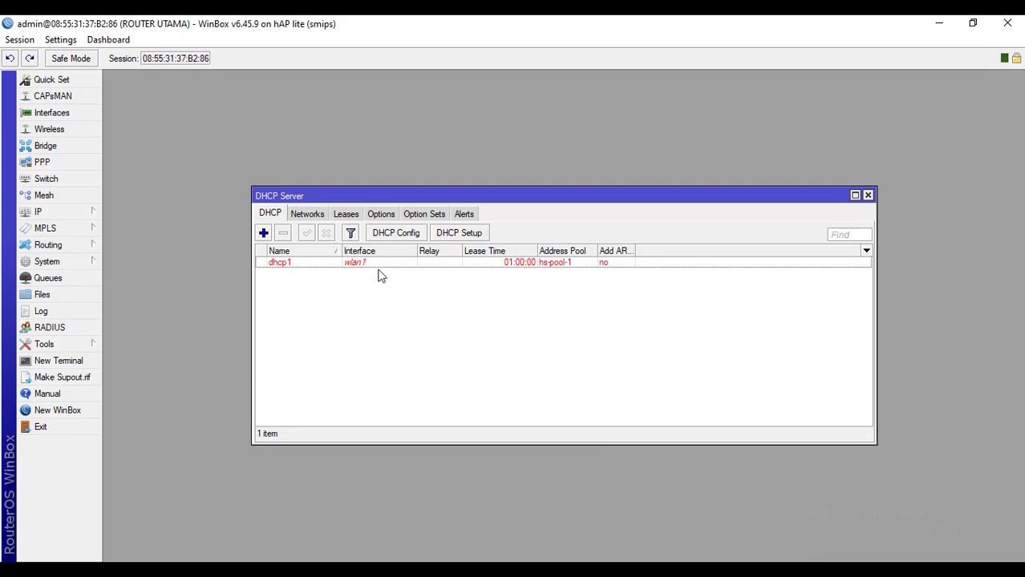
click(468, 234)
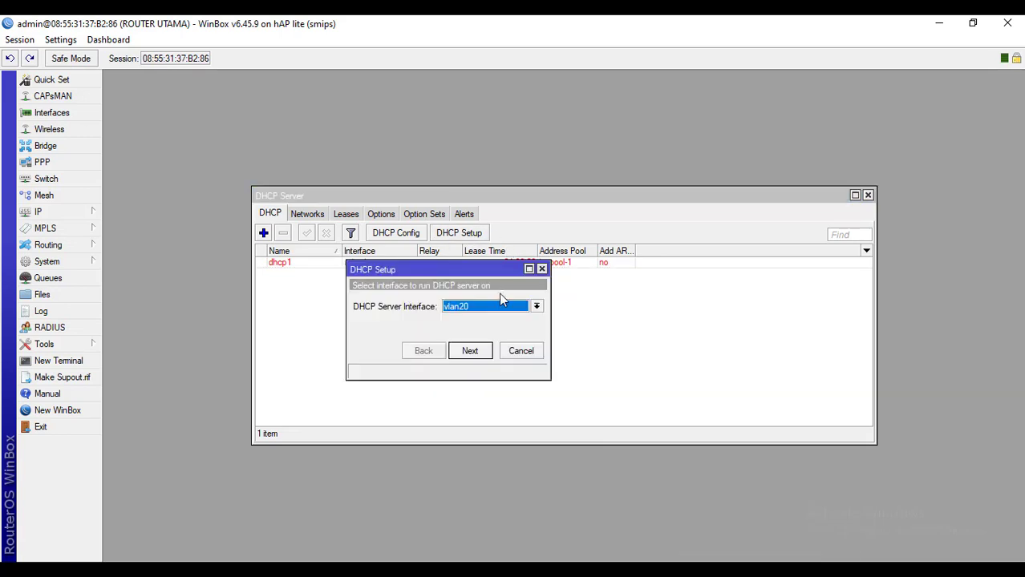
click(506, 309)
click(474, 365)
Accept the suggested address space, gateway and range of addresses to give out
click(473, 352)
click(470, 351)
click(470, 351)
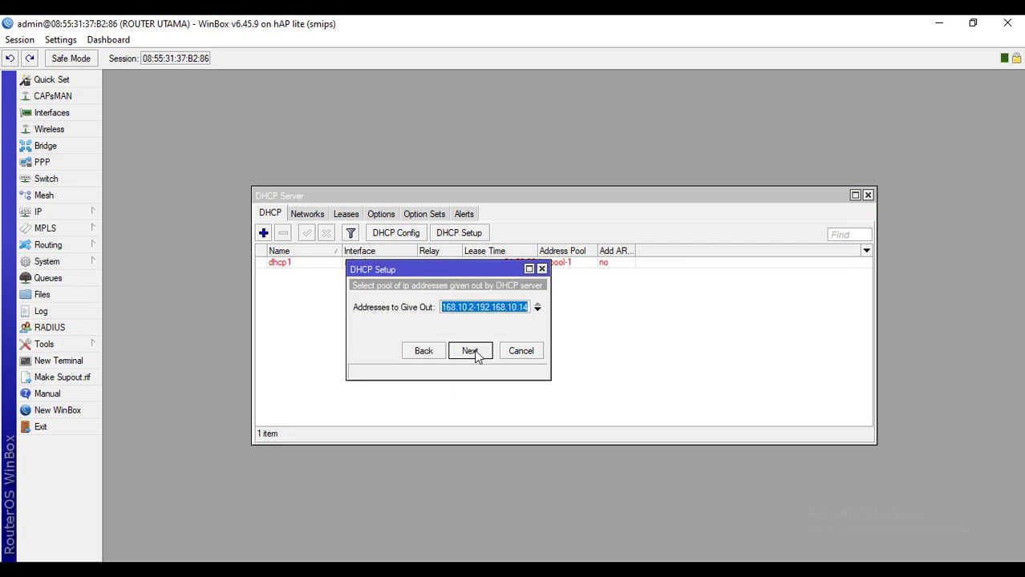
click(471, 352)
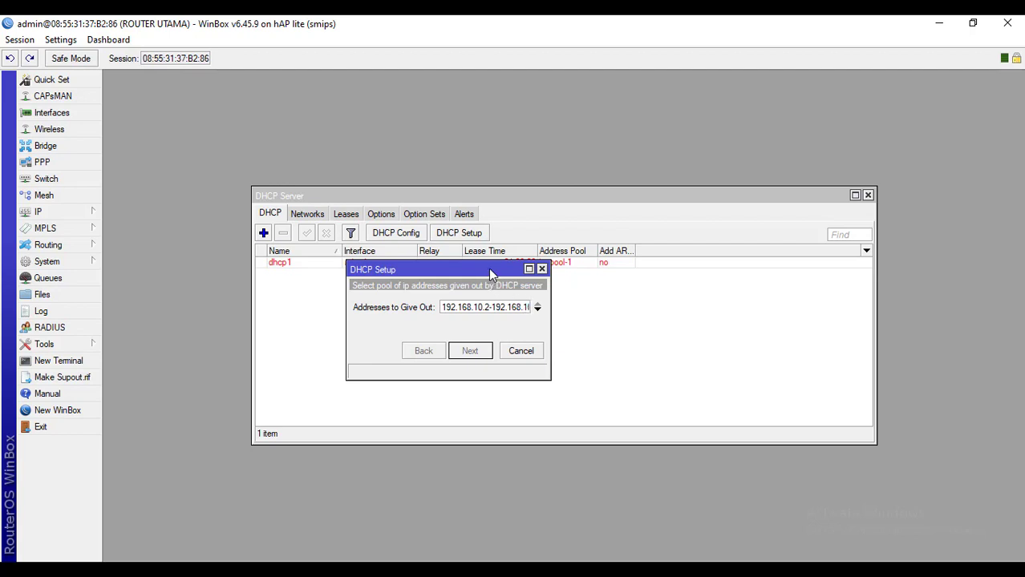
Finish the vlan10 DHCP wizard with default DNS and a 00:10:00 lease, then check dhcp2 in the server list
drag(490, 274, 511, 274)
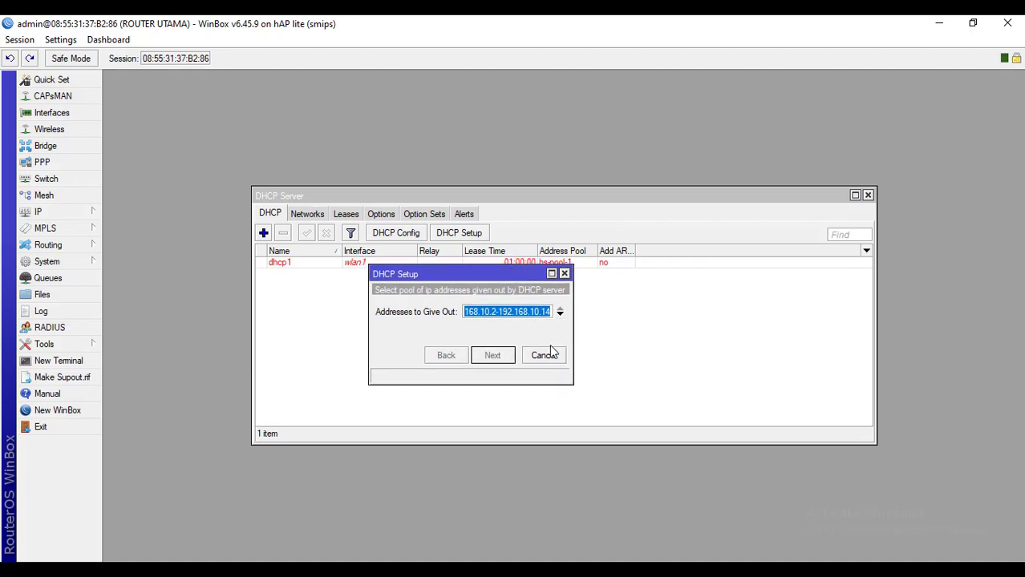
click(550, 311)
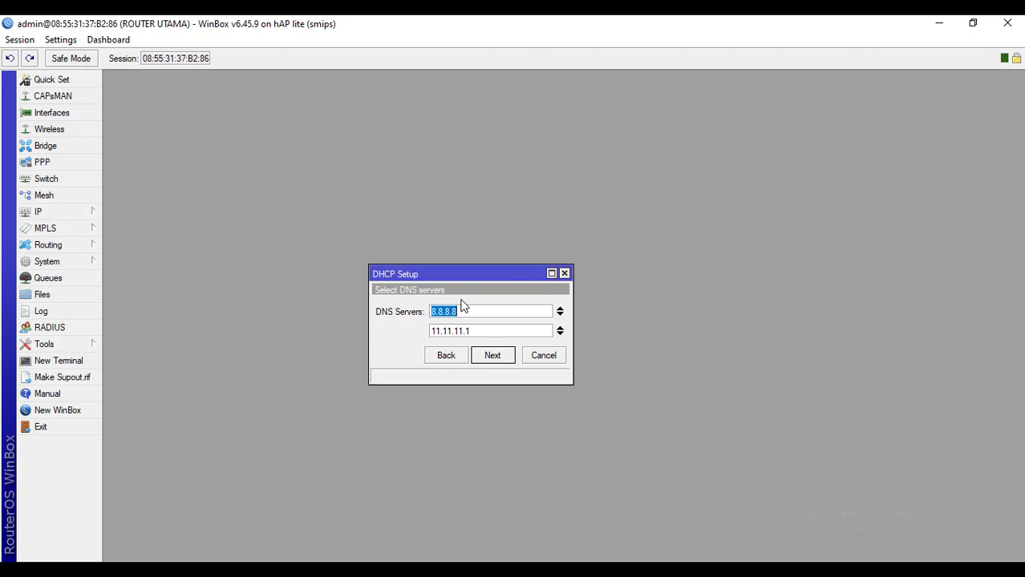
click(492, 357)
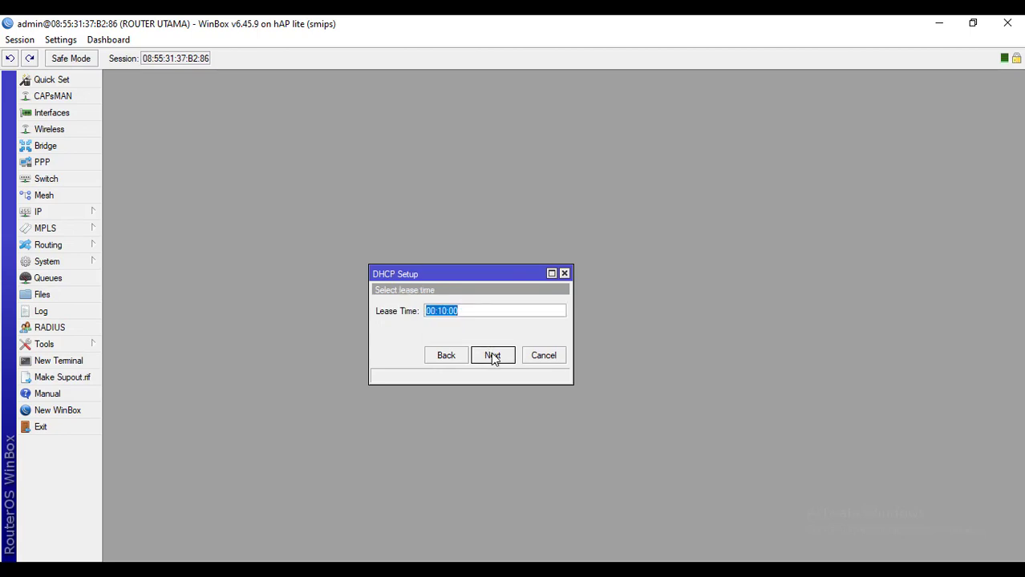
click(492, 358)
click(567, 312)
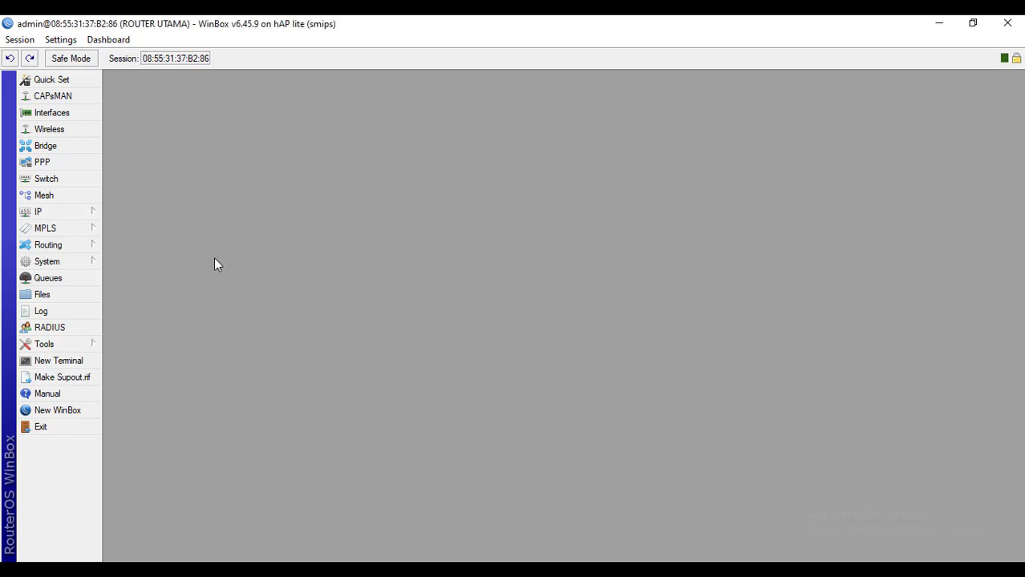
click(91, 211)
click(165, 272)
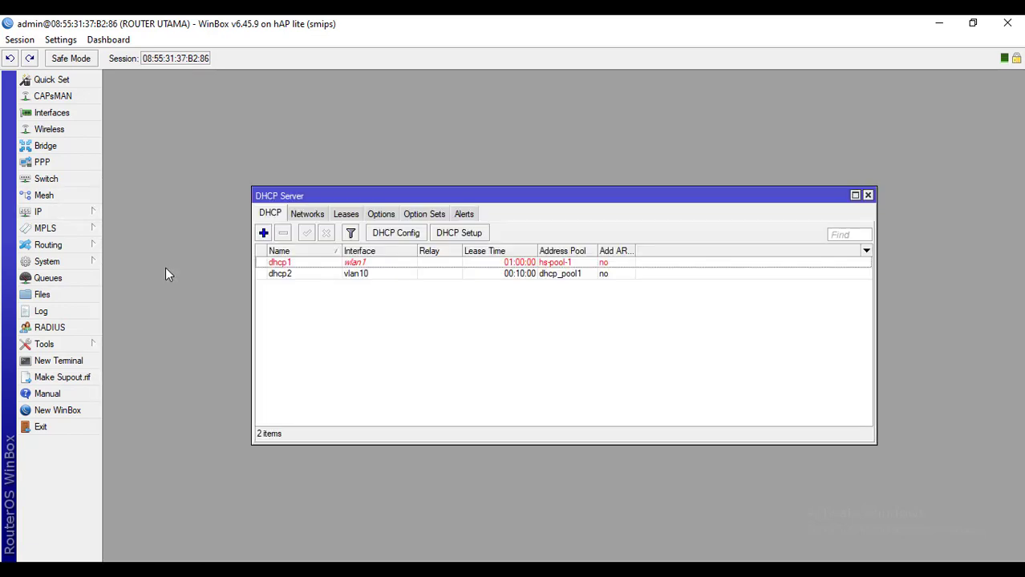
Start a new DHCP Setup and choose the VLAN interface as the server interface
click(309, 276)
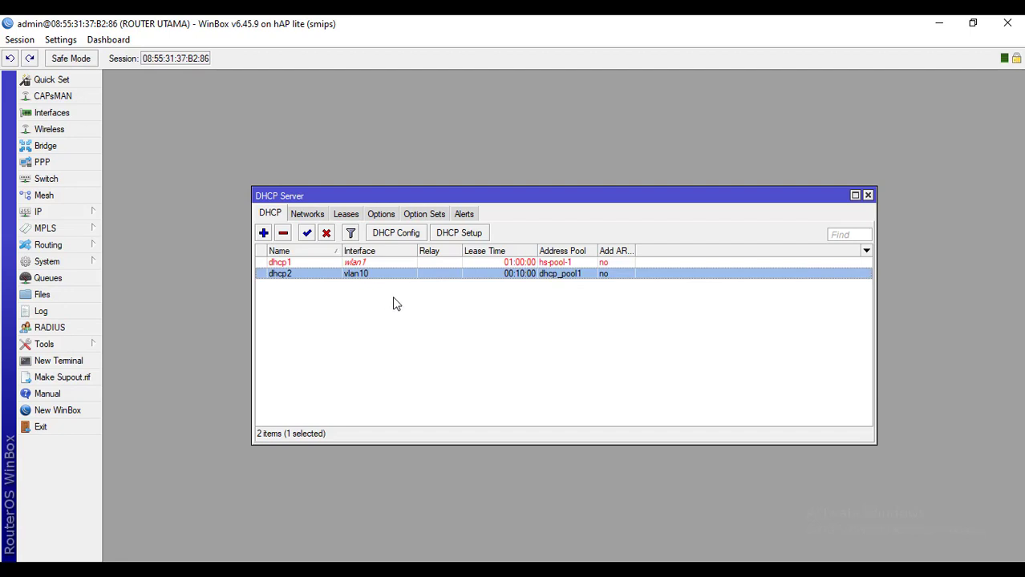
click(454, 236)
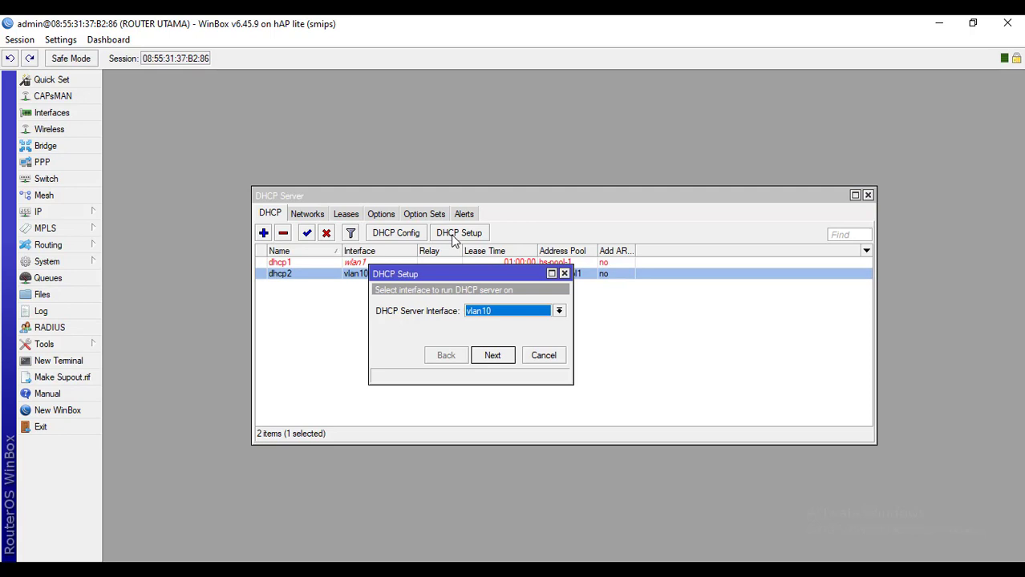
click(501, 312)
click(486, 383)
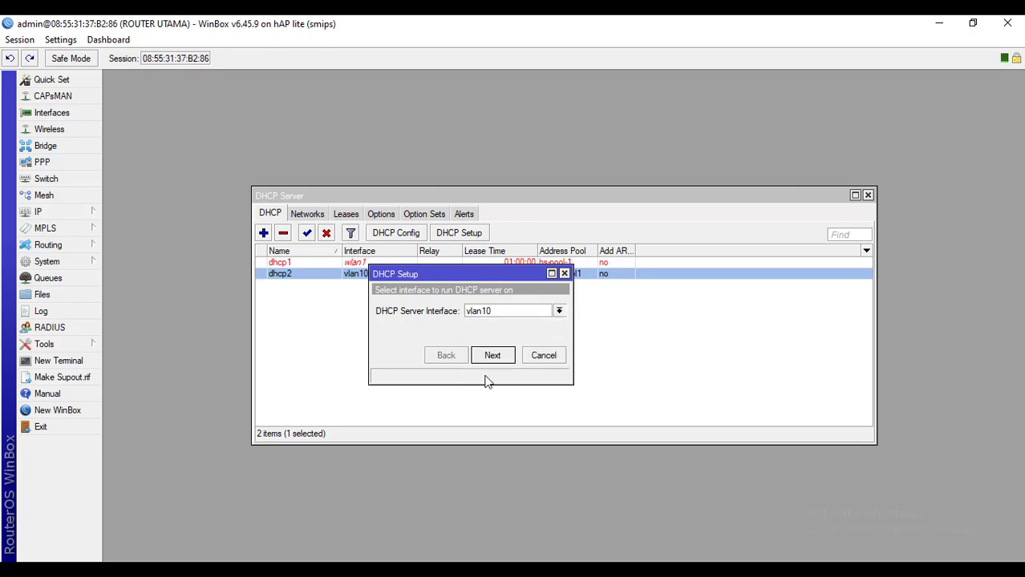
click(502, 356)
Accept 192.168.20.0/28, gateway 192.168.20.1, the address range and DNS 8.8.8.8, 11.11.11.1
click(502, 356)
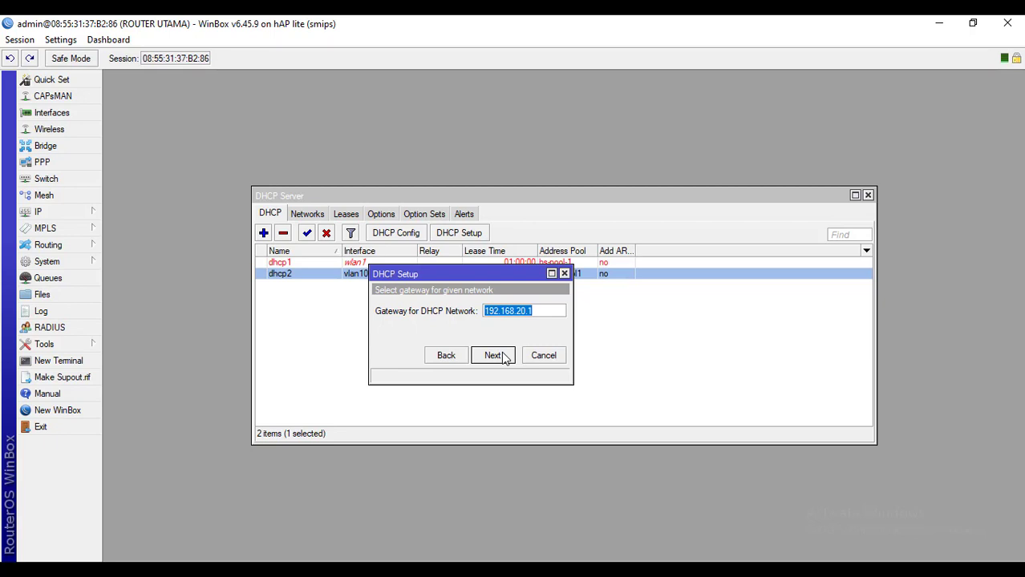
click(503, 356)
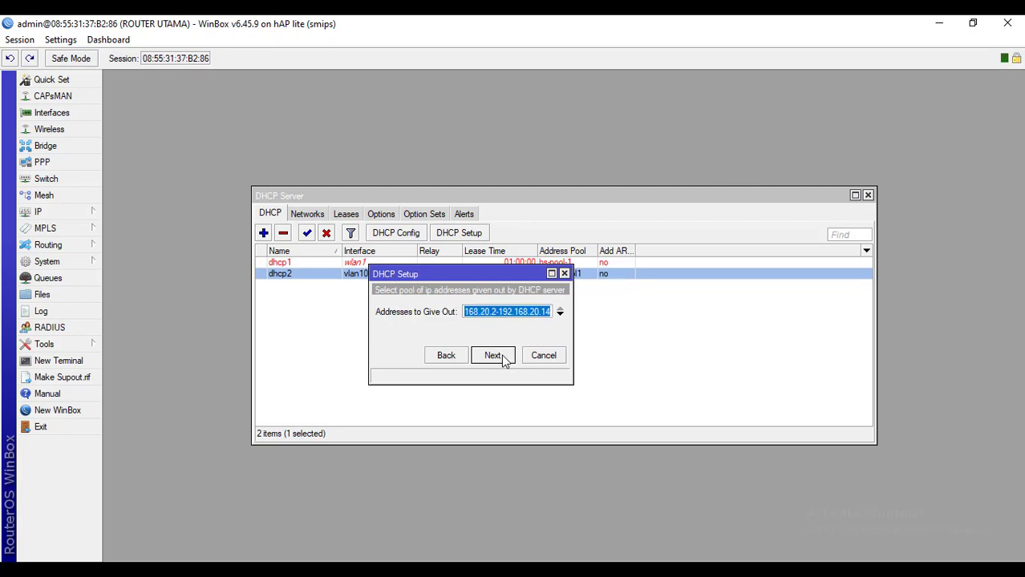
click(504, 357)
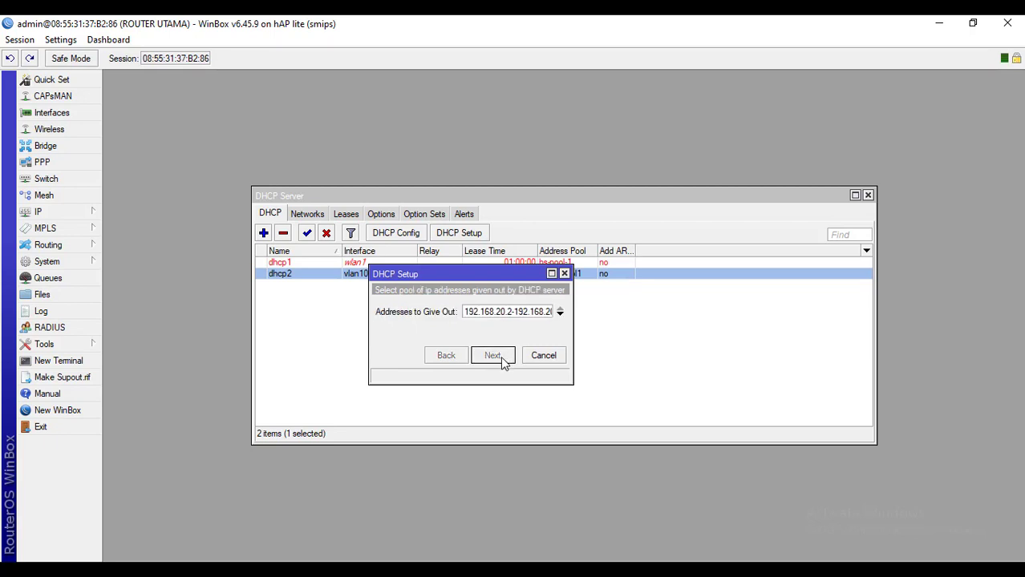
click(867, 195)
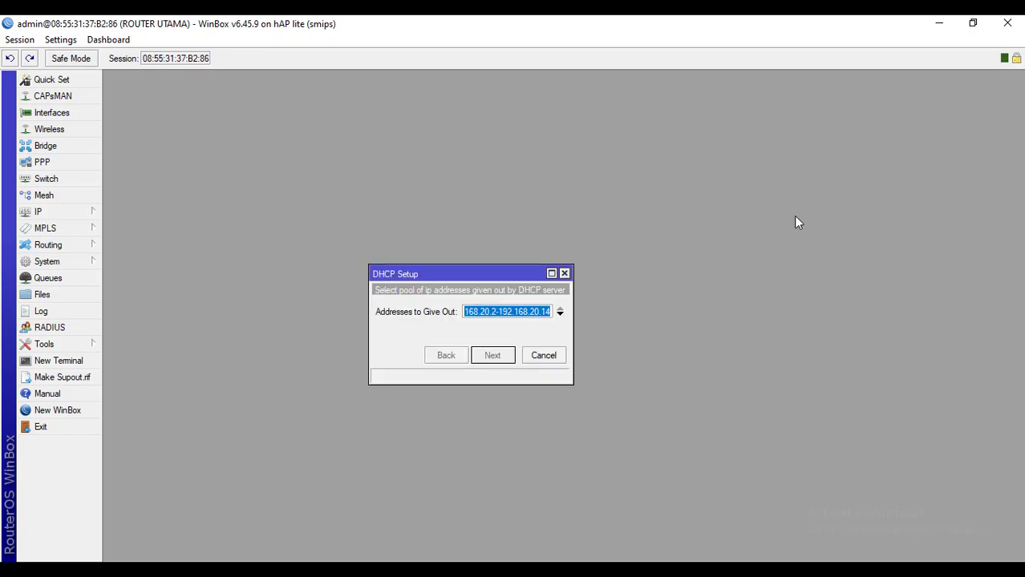
drag(507, 284, 543, 201)
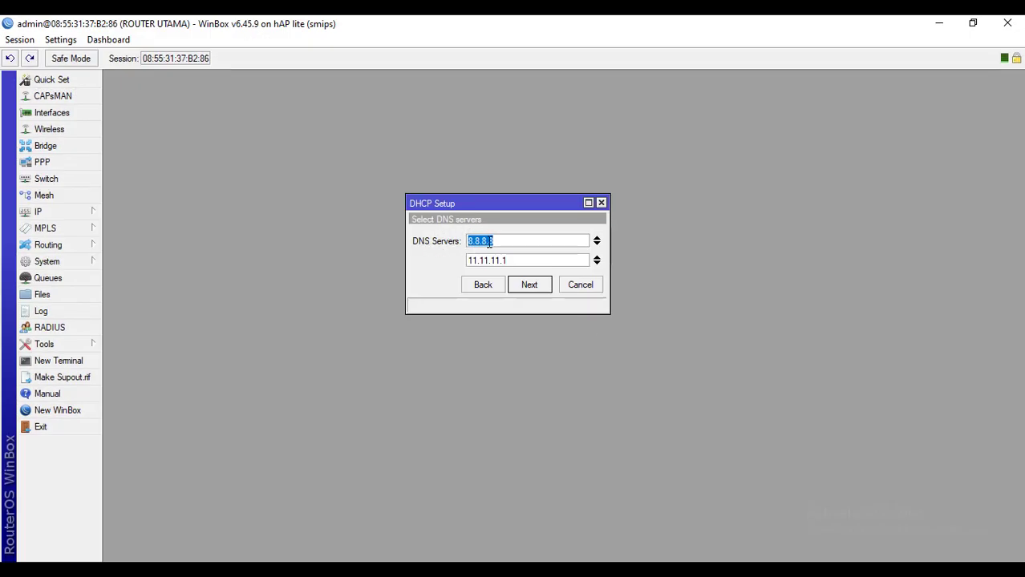
click(550, 291)
click(543, 287)
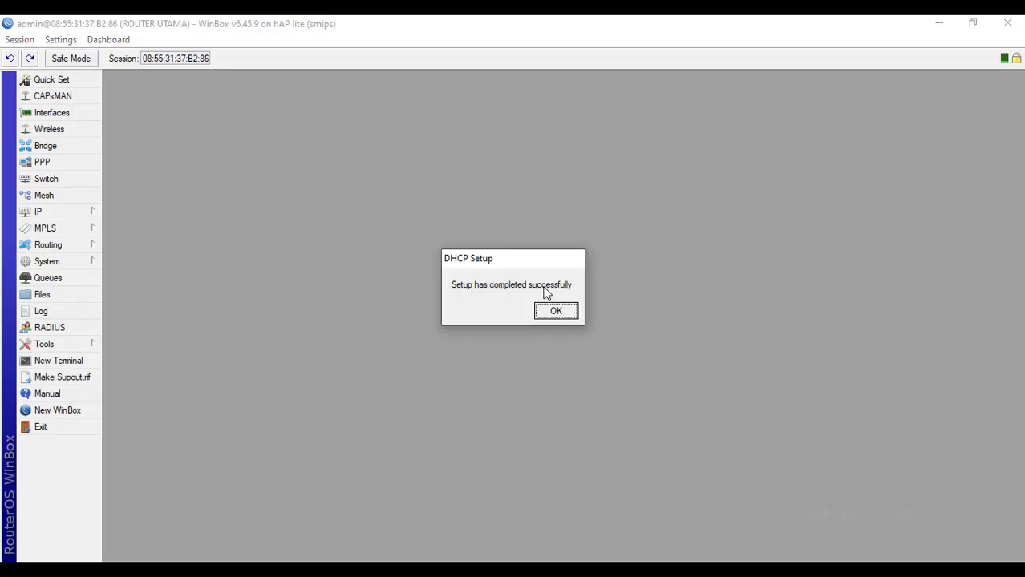
click(553, 312)
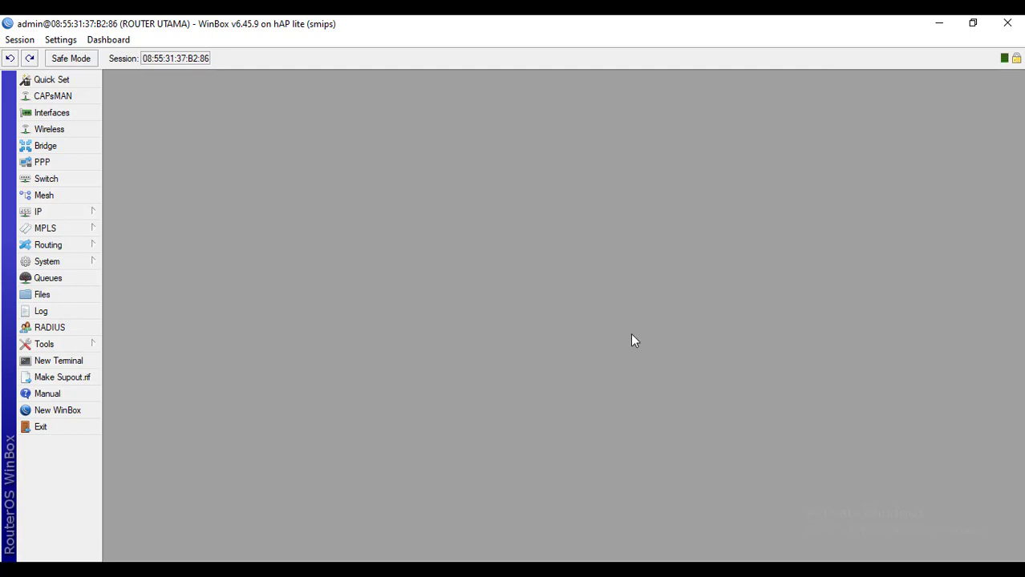
Open the interface list and check in the task sheet which ethernet port VLAN 20 uses
click(74, 113)
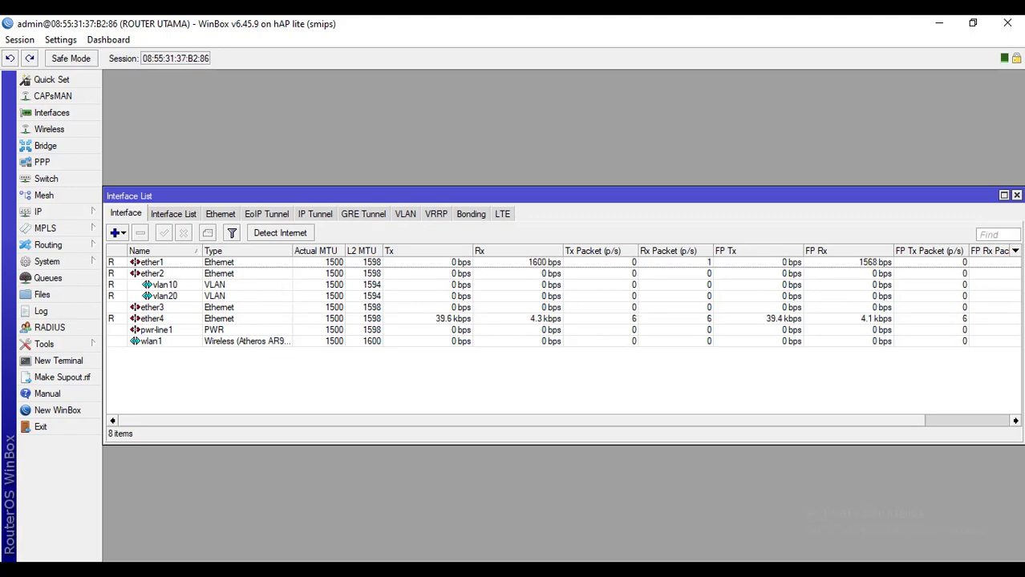
key(alt+Tab)
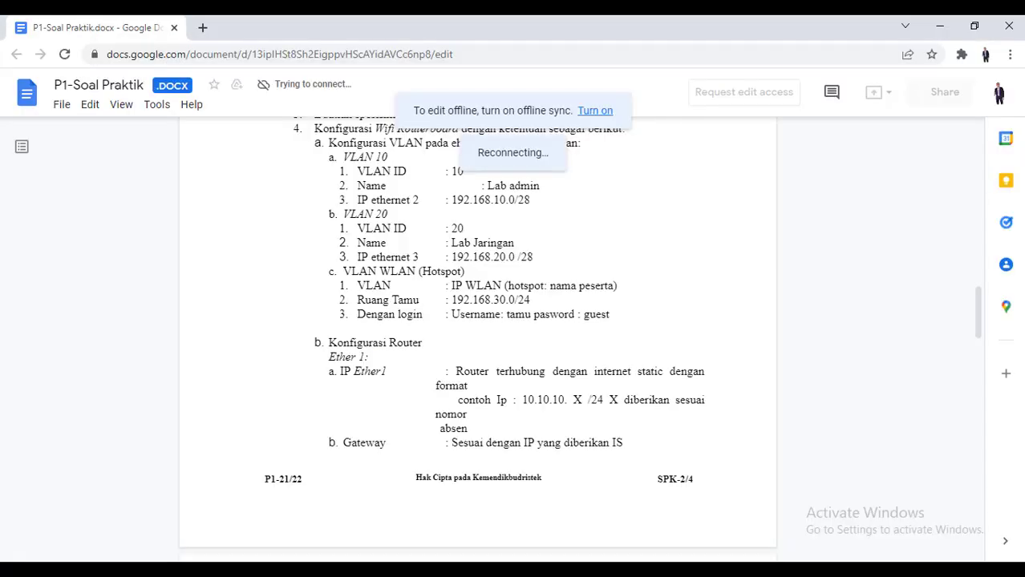
drag(347, 215, 409, 258)
click(418, 259)
key(alt+Tab)
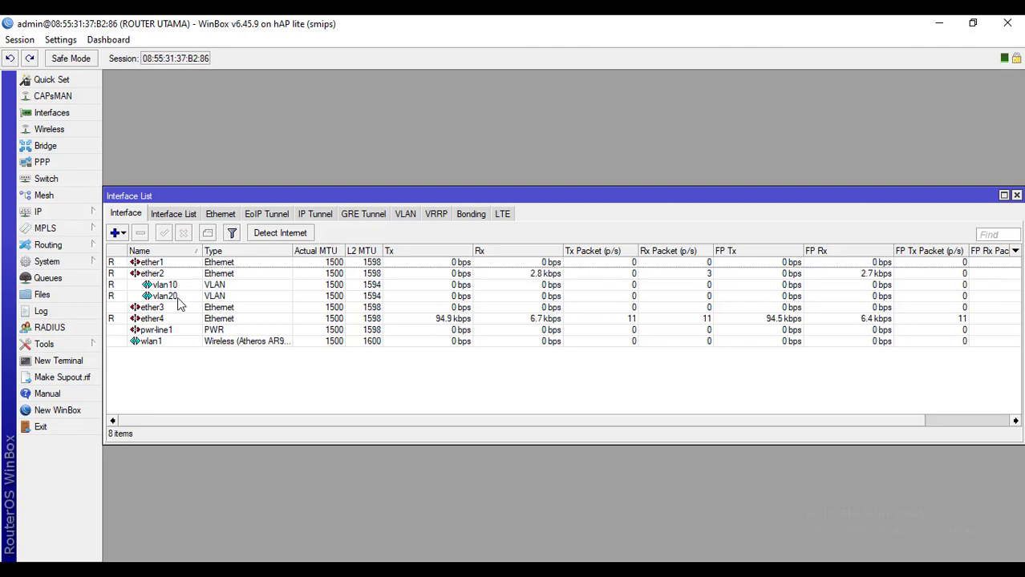
Change vlan20's parent interface to ether3 and save it
double_click(178, 298)
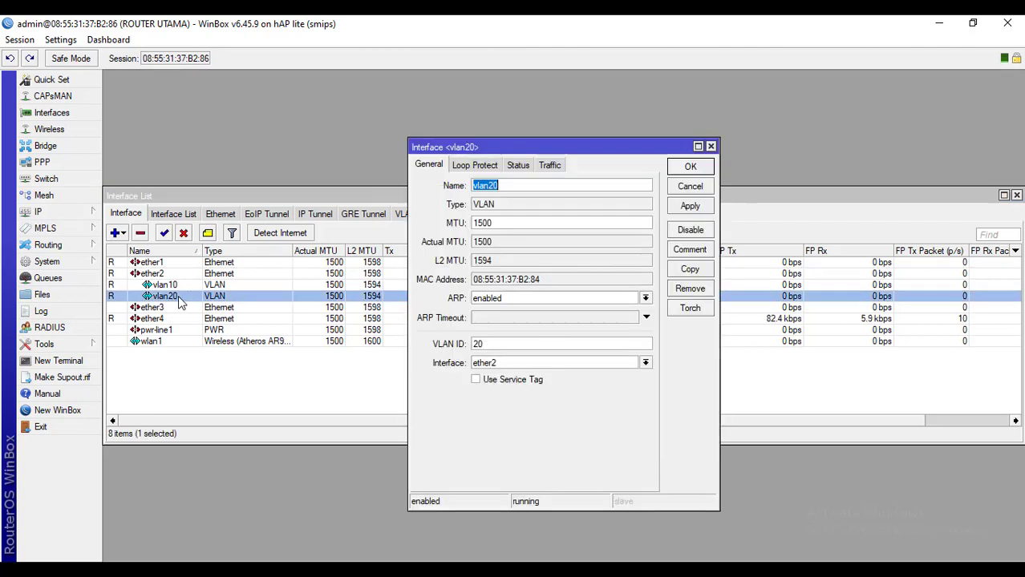
click(514, 365)
click(505, 394)
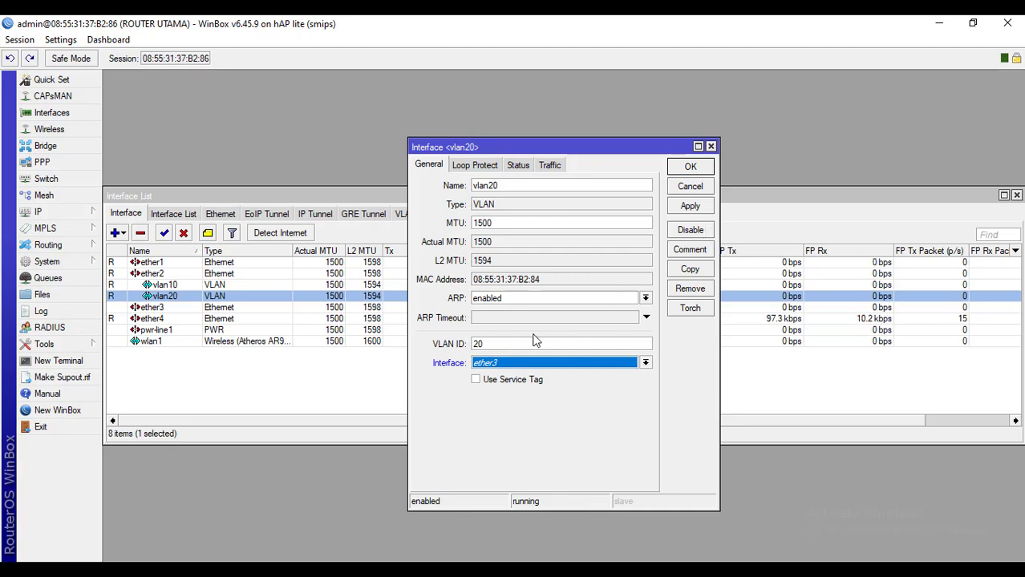
click(705, 209)
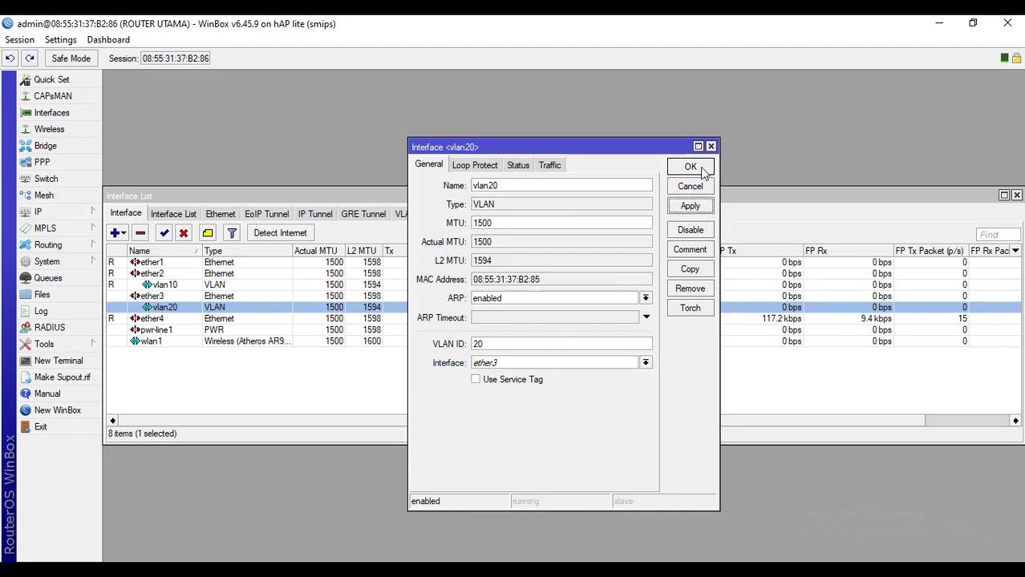
click(701, 168)
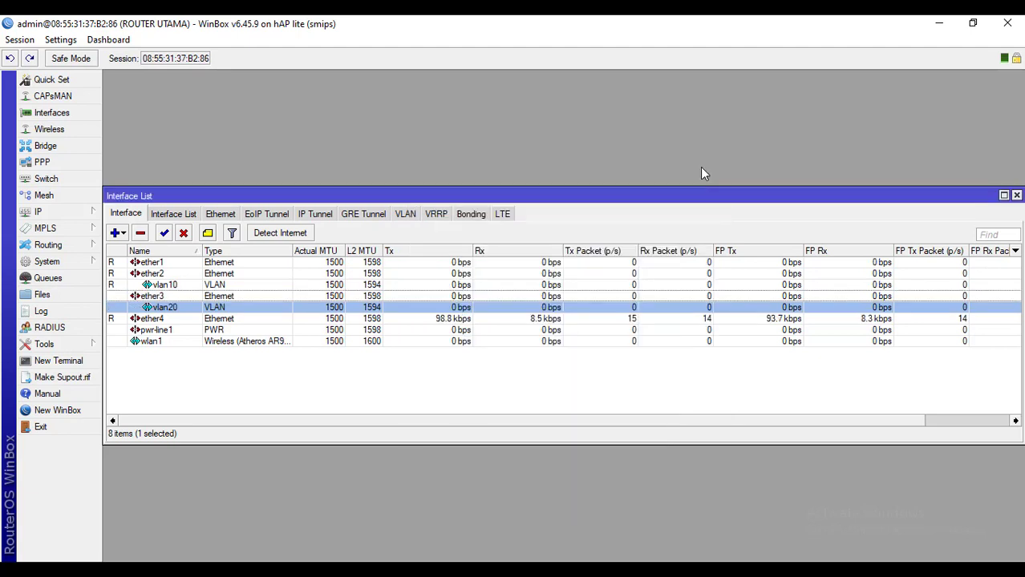
Verify vlan20 now sits under ether3 and close the interface list
click(517, 401)
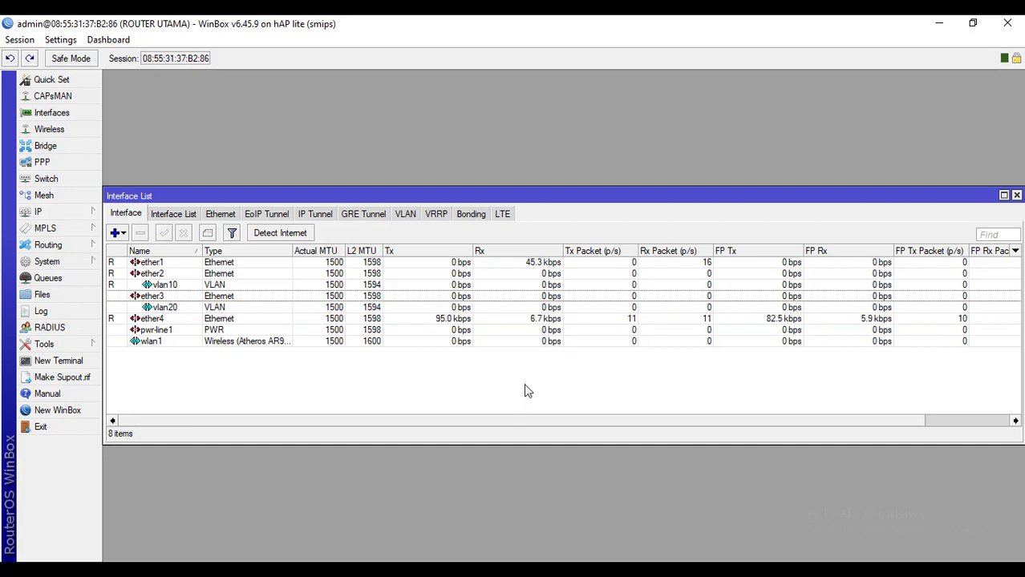
click(173, 309)
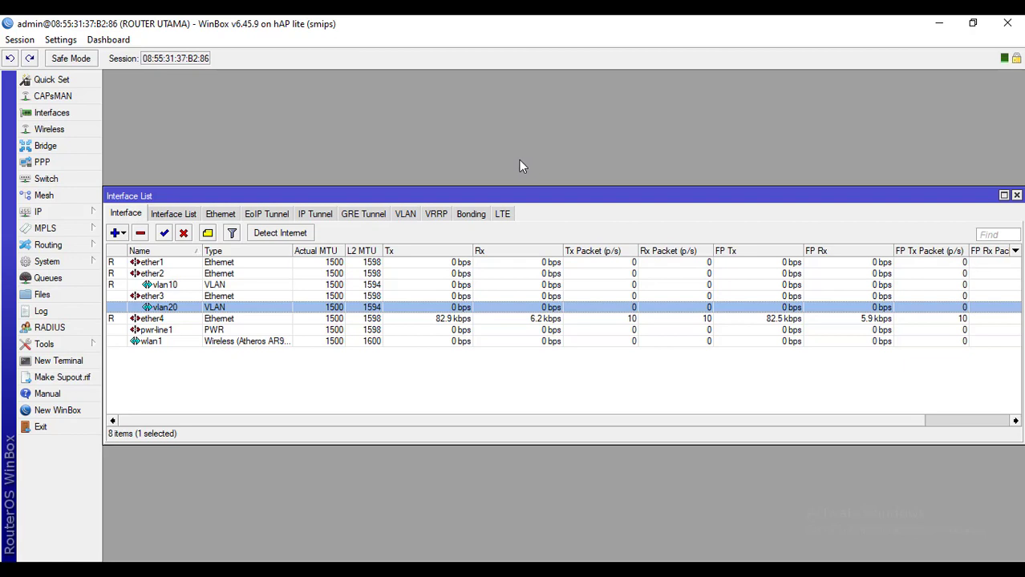
click(461, 396)
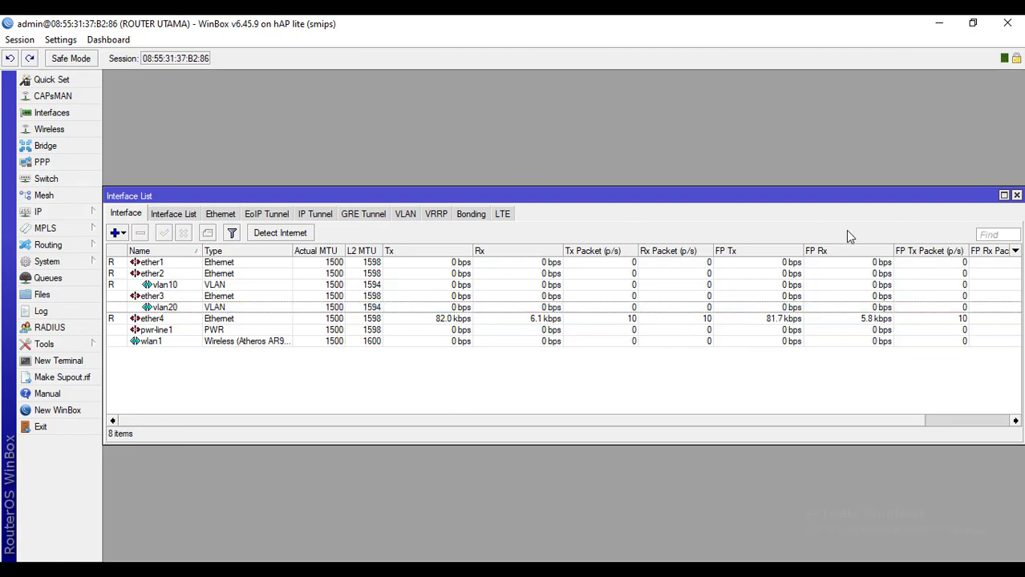
click(1016, 196)
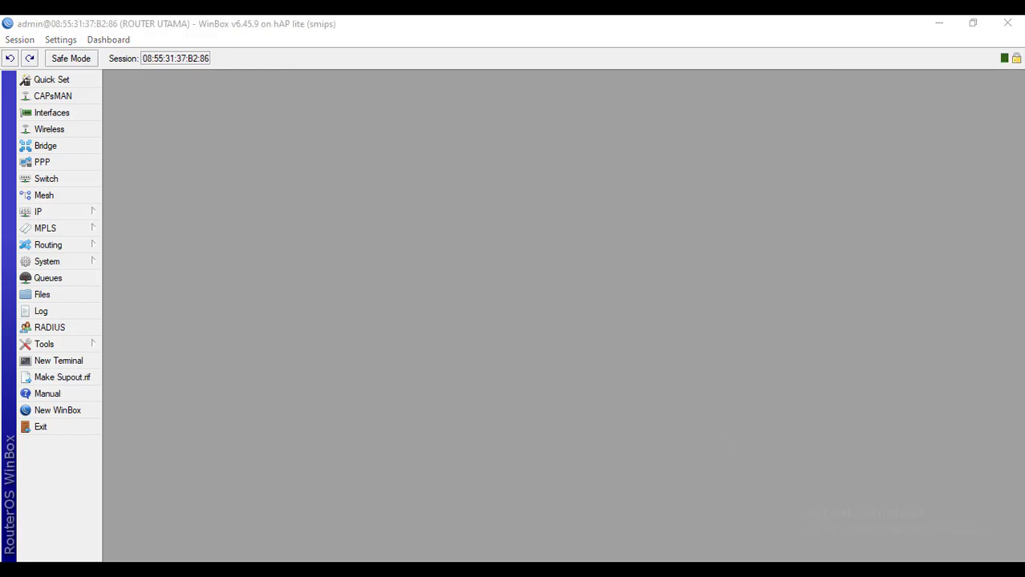
click(952, 493)
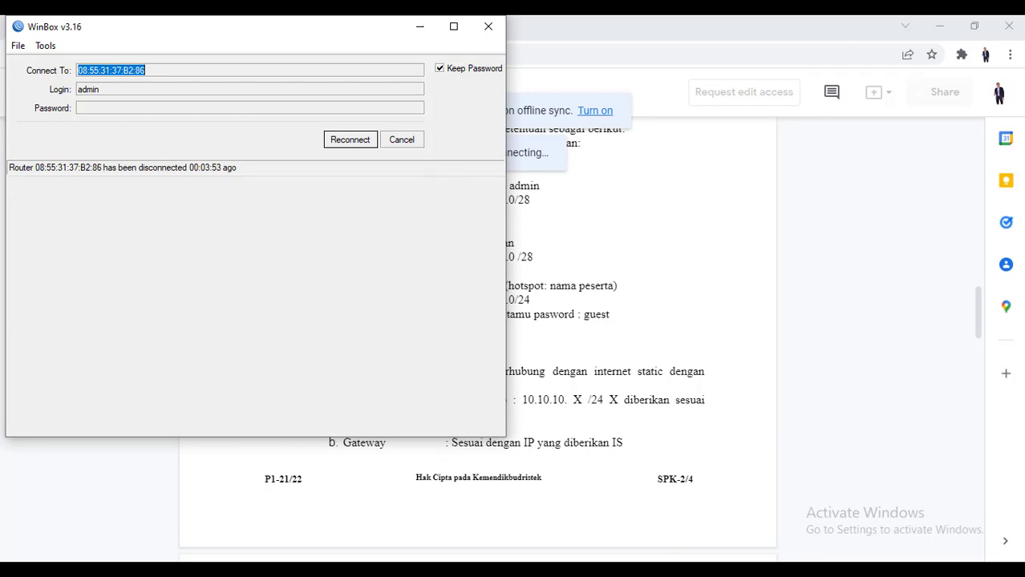
Reconnect to the ROUTER UTAMA router, selecting it by MAC address in the neighbor list
click(645, 570)
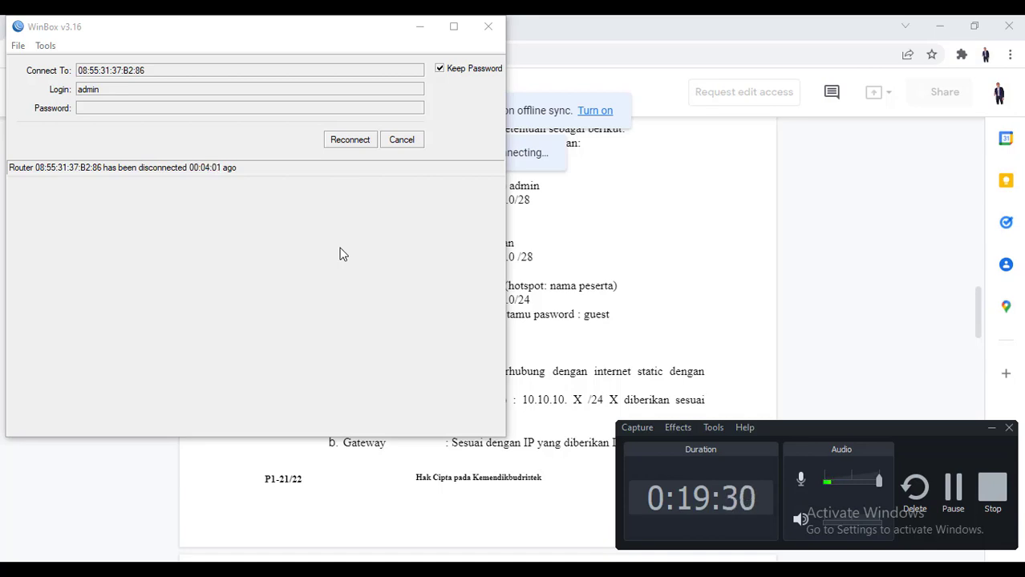
click(964, 497)
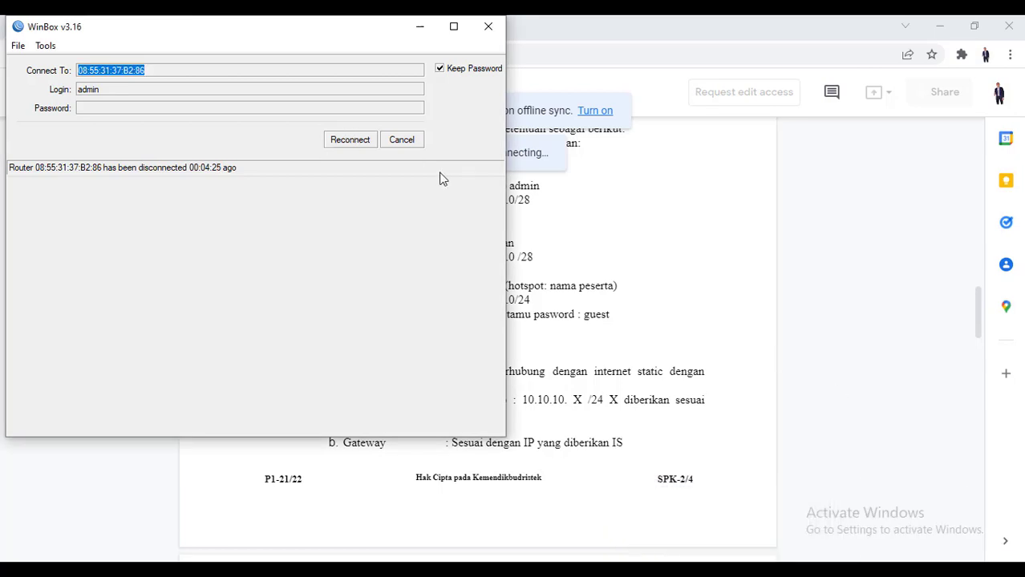
click(401, 141)
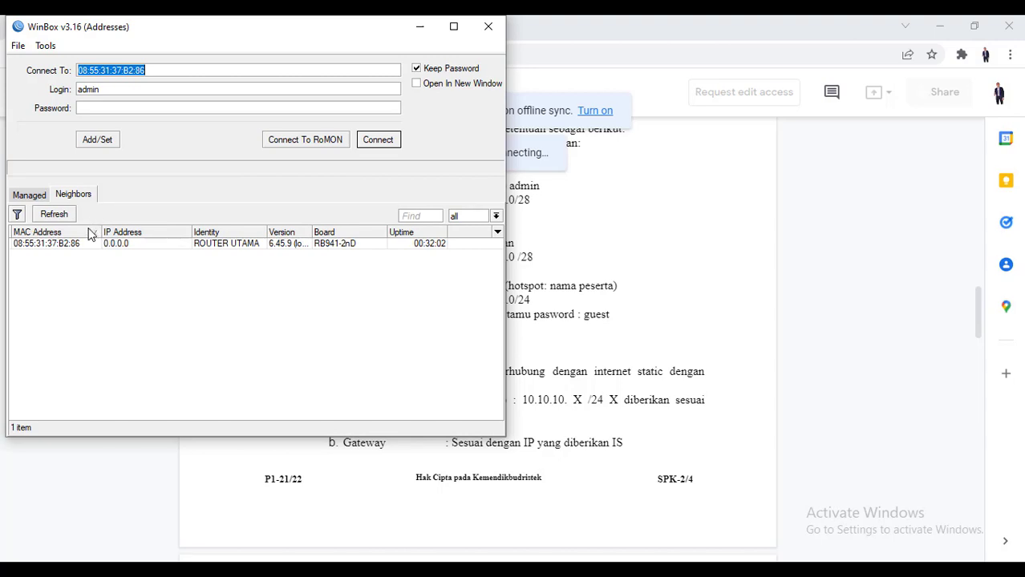
click(88, 235)
click(46, 244)
click(399, 142)
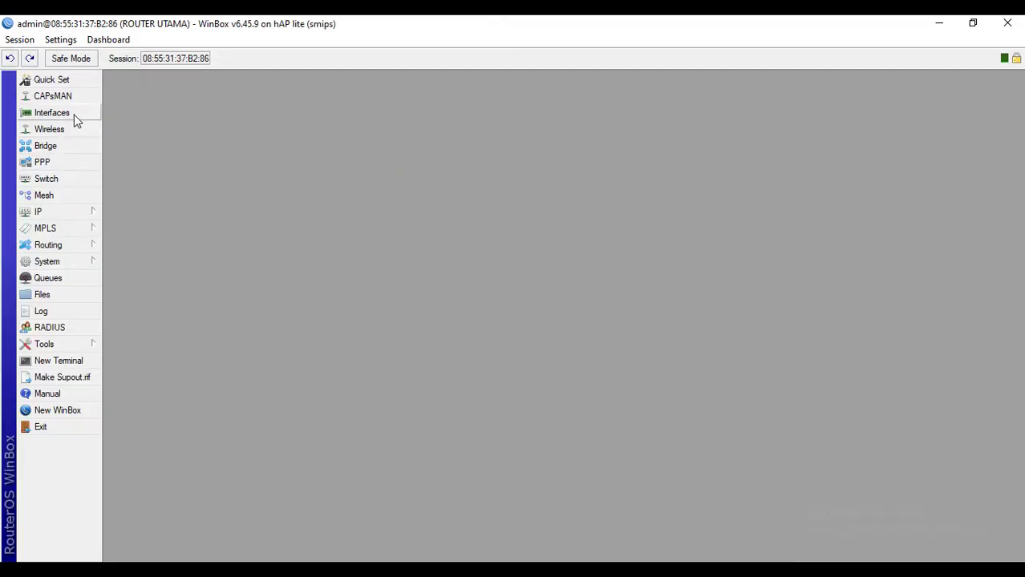
Change vlan20's parent interface back to ether2 and close the interface list
click(74, 116)
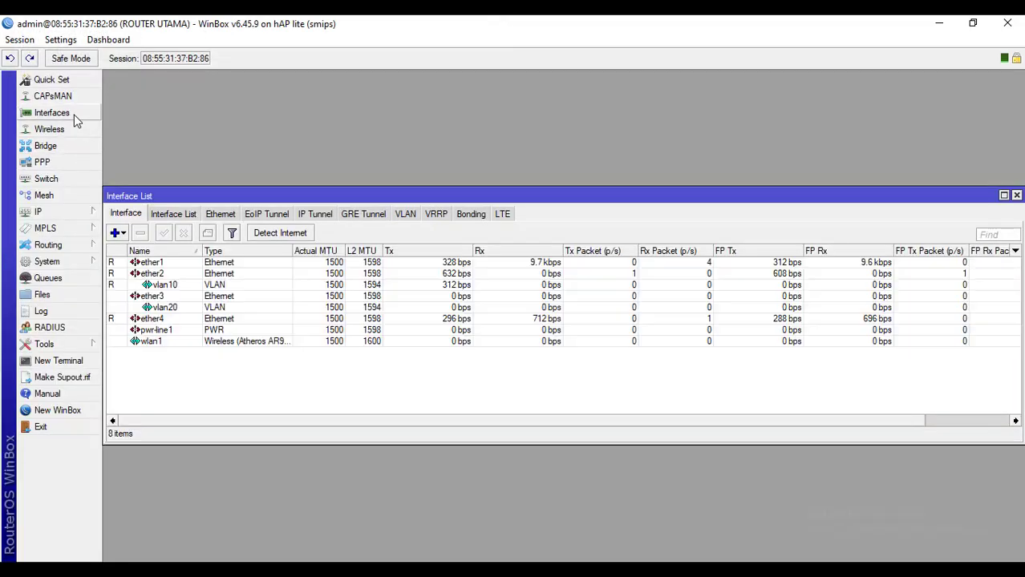
double_click(174, 309)
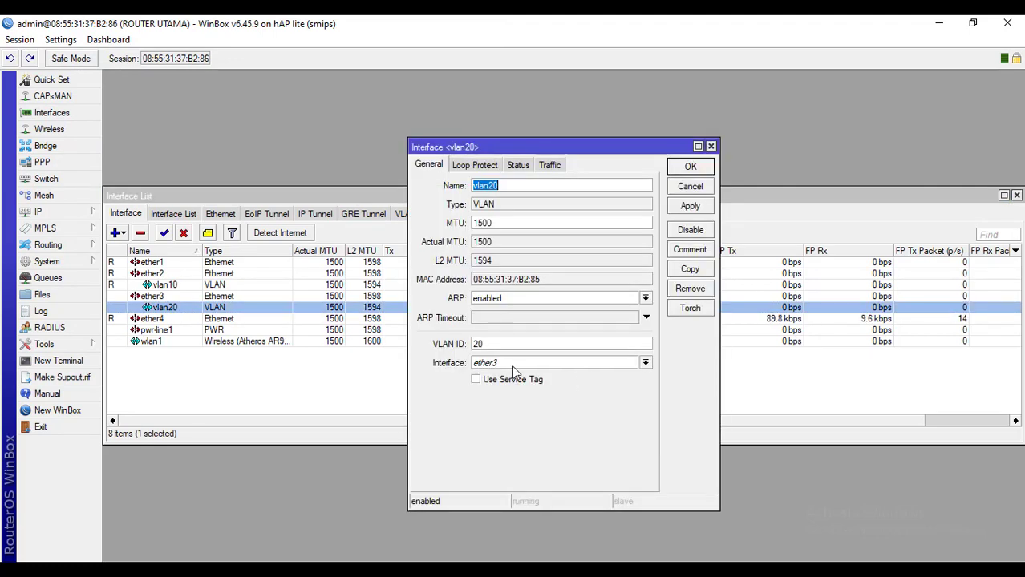
click(512, 366)
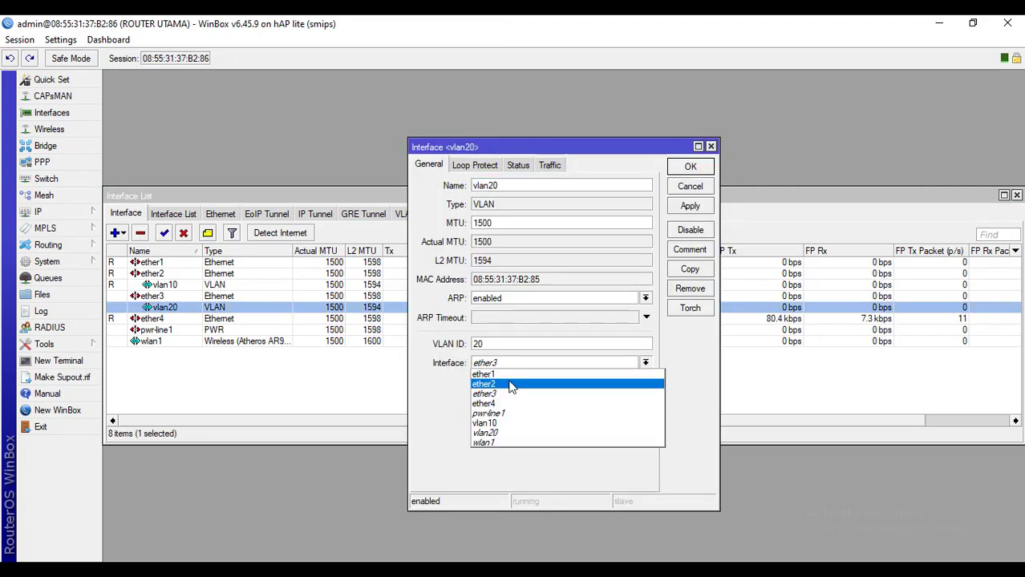
click(512, 385)
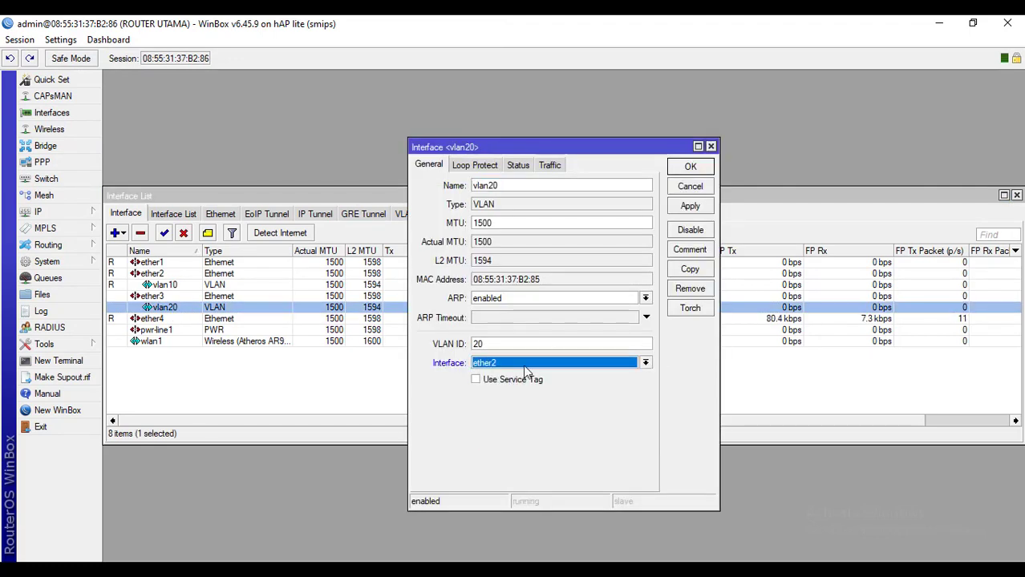
click(690, 207)
click(690, 167)
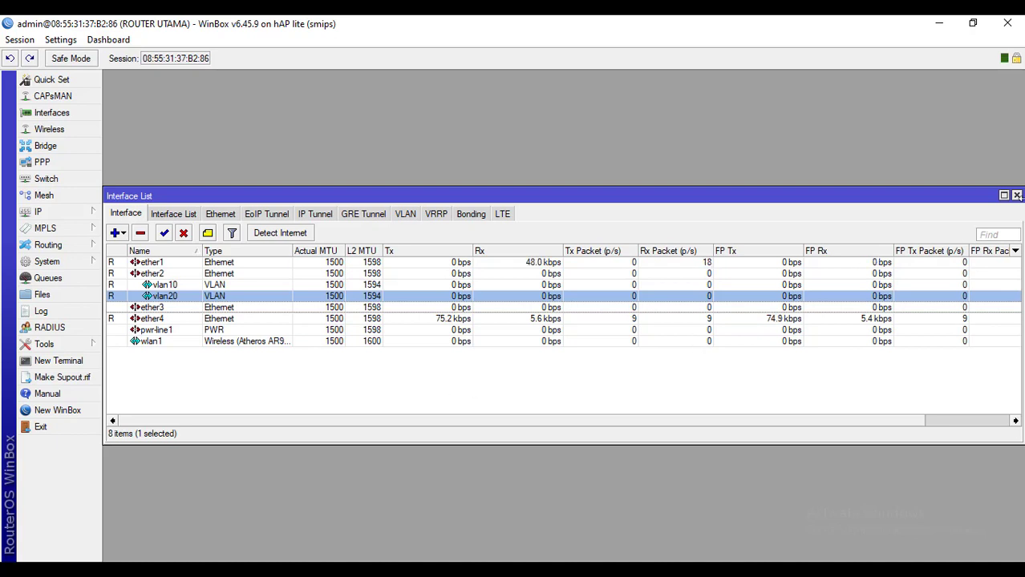
click(1016, 196)
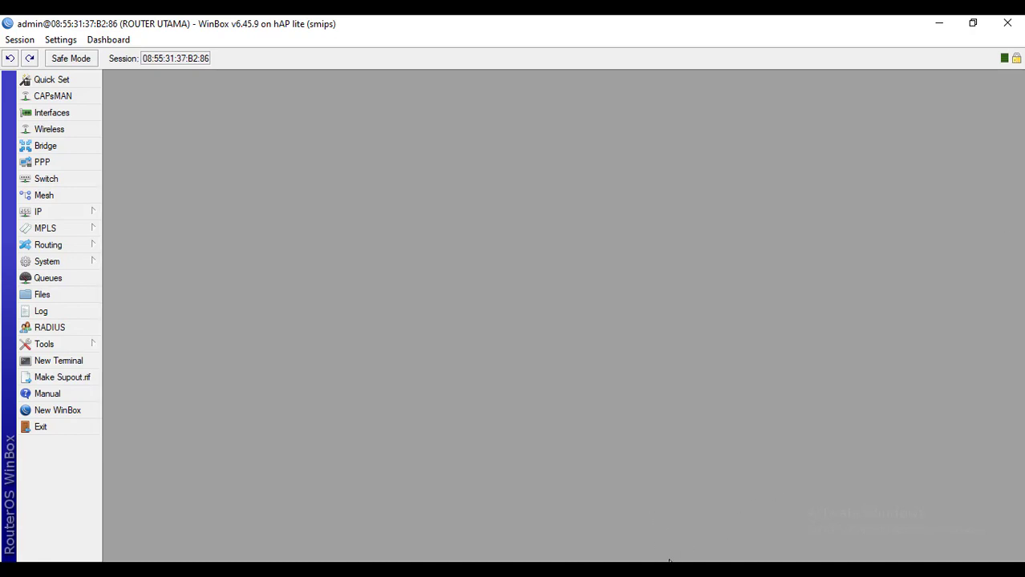
Close WinBox and return to the P1-Soal Praktik task sheet in Google Docs
key(alt+Tab)
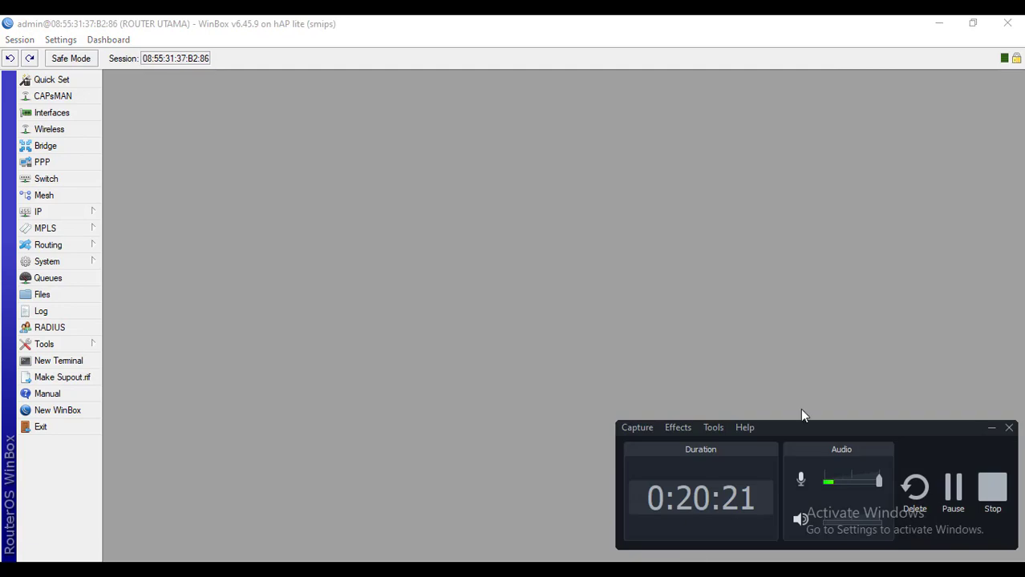
click(1007, 23)
click(952, 487)
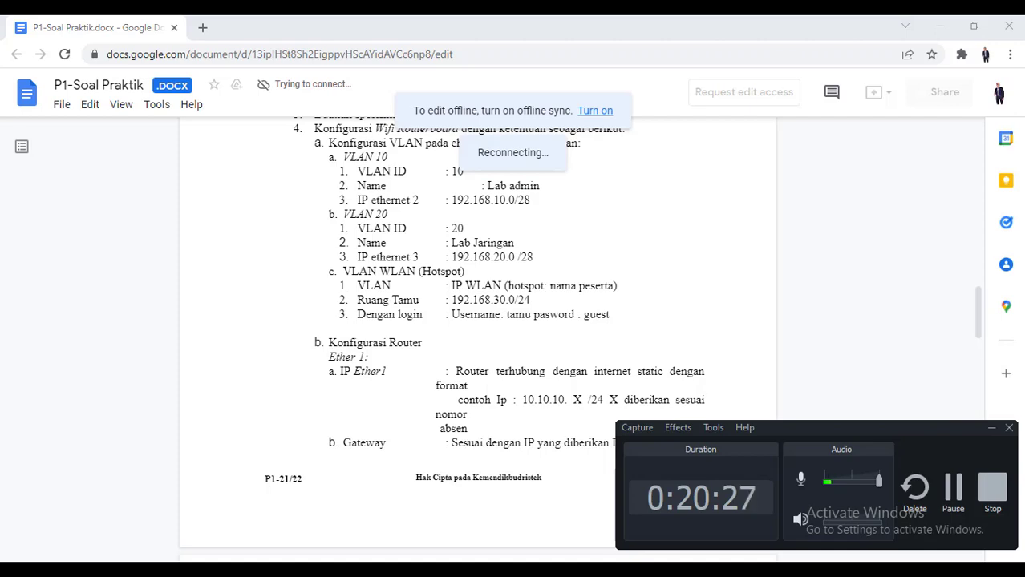
Launch WinBox from Windows search by typing 'winbo'
key(super)
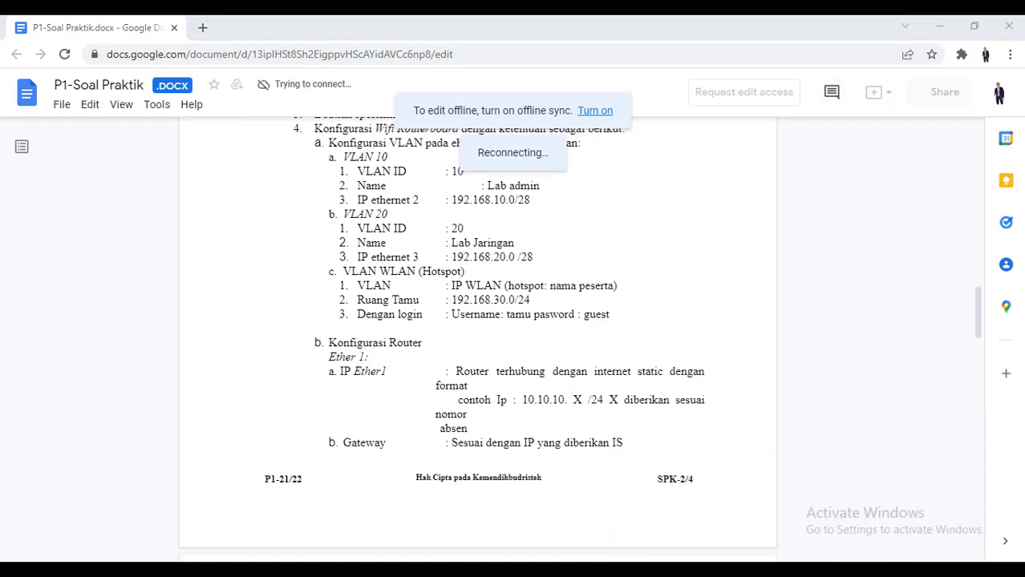
text(winbo)
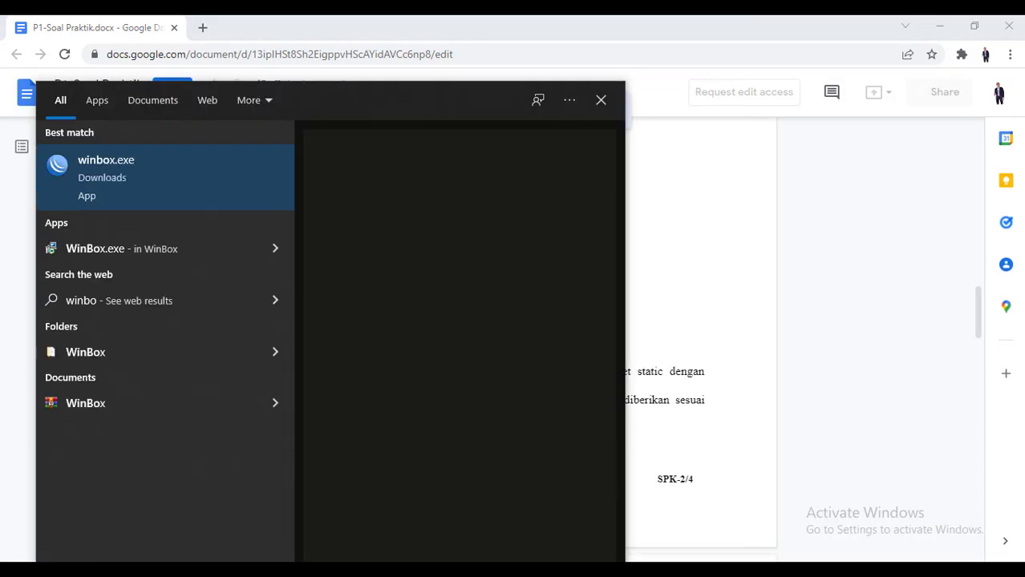
key(Return)
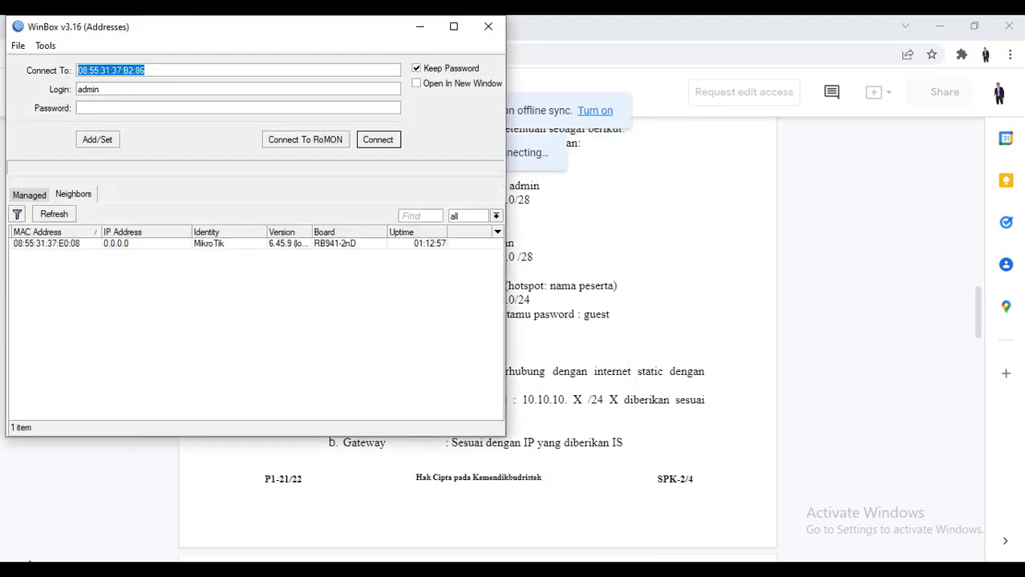
Log into the E0:08 MikroTik router and set its system identity to 'ROUTER VLAN'
click(69, 245)
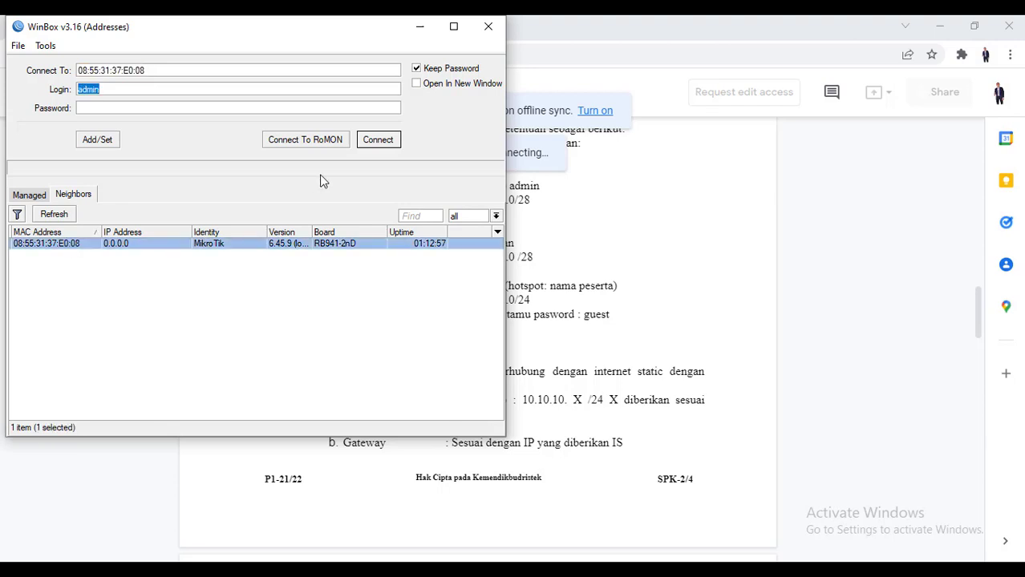
click(392, 141)
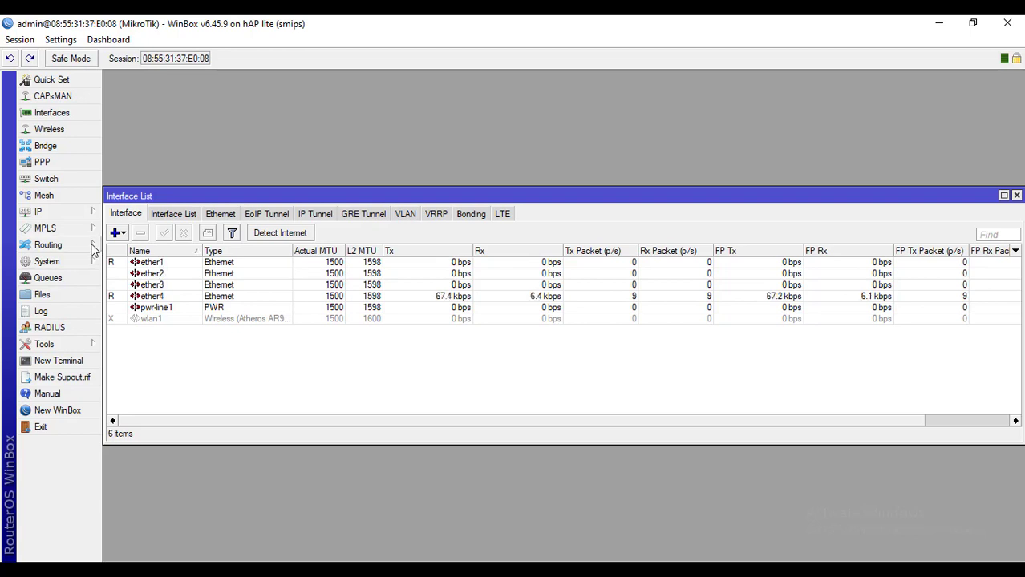
click(76, 258)
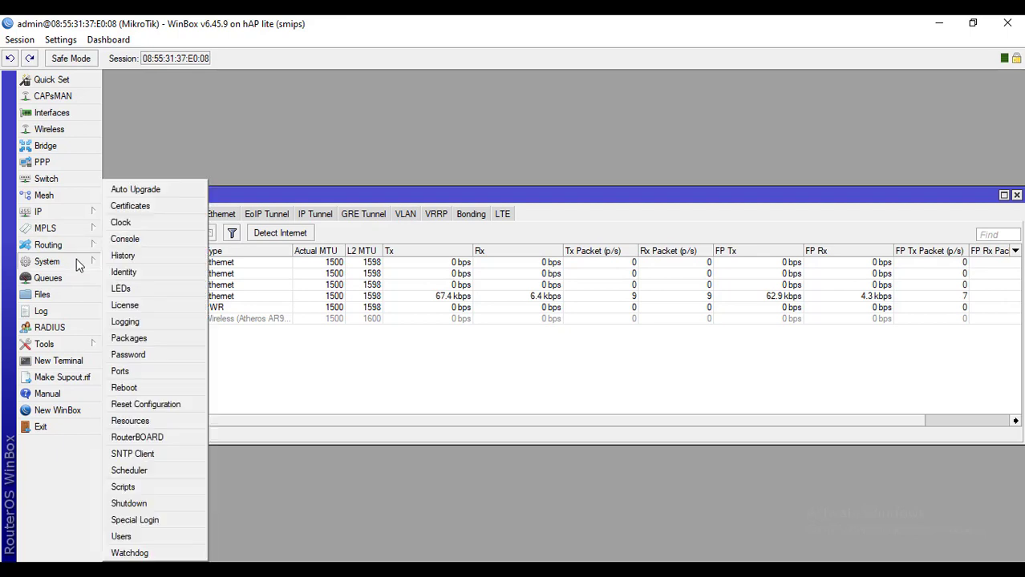
click(153, 273)
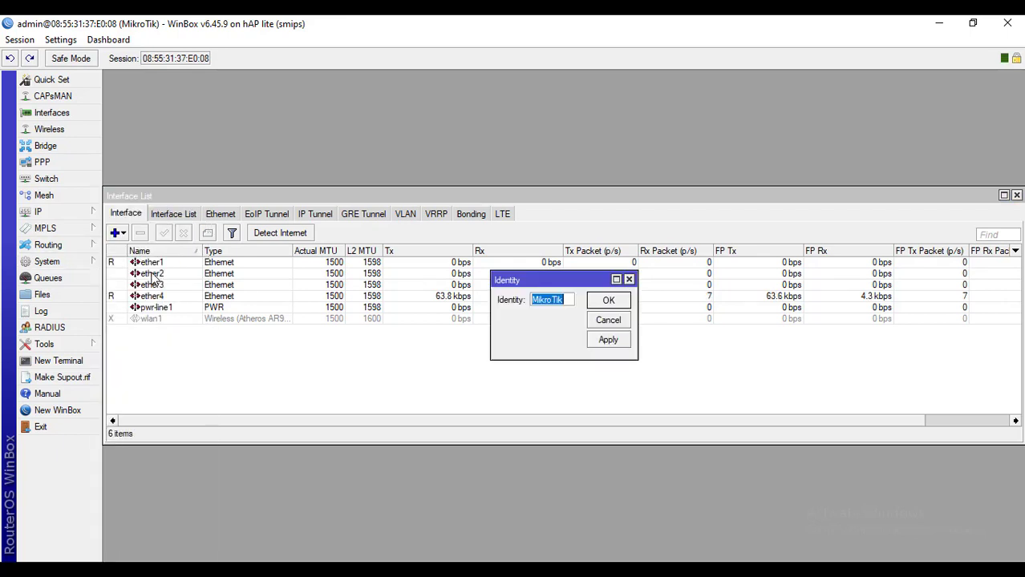
text(ROUTER)
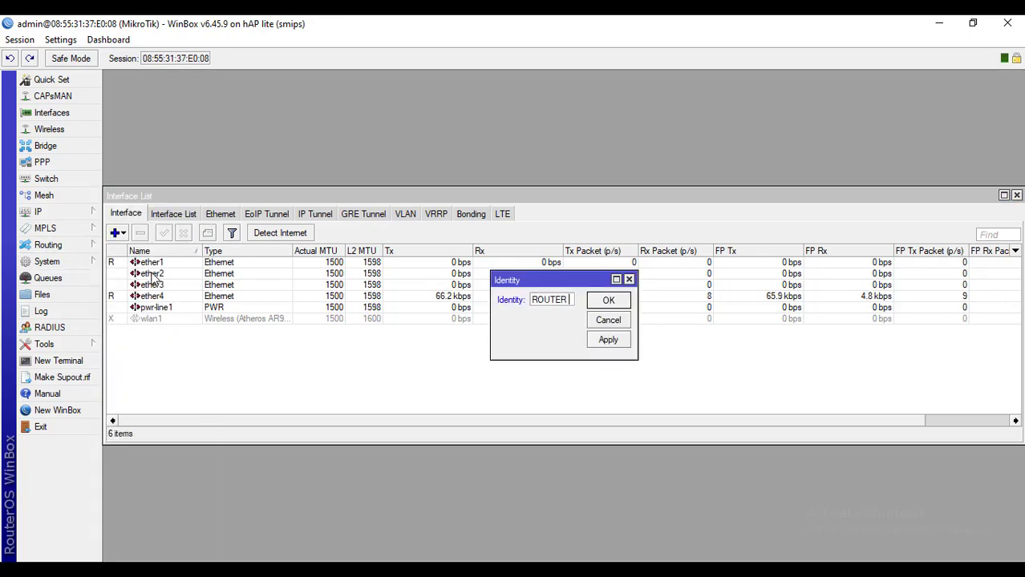
text( LAN)
key(BackSpace)
key(BackSpace)
key(BackSpace)
text(VLAN)
click(606, 301)
click(618, 345)
click(613, 301)
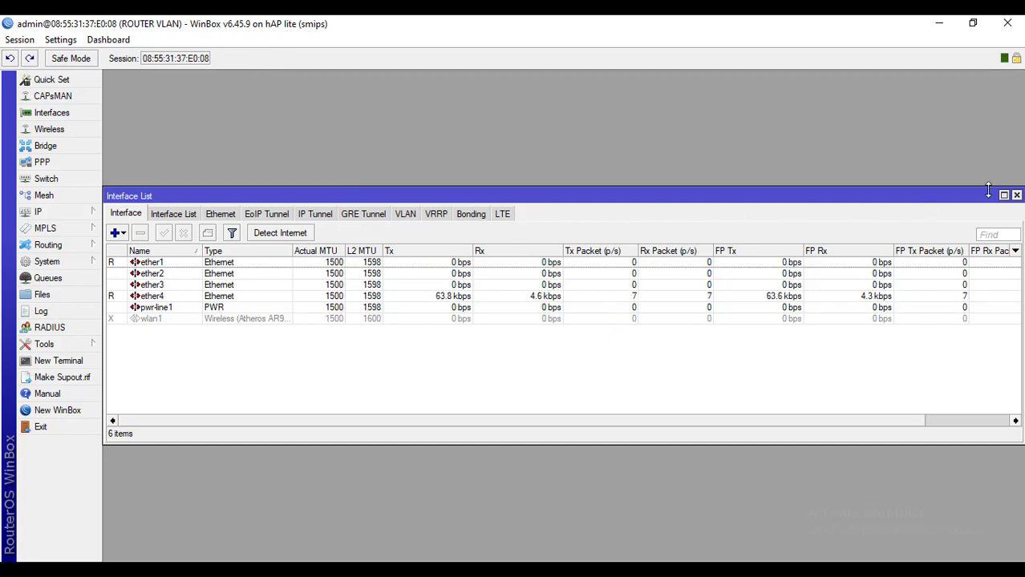
Inspect the ether1 and ether4 ports, then close the interface list
click(163, 267)
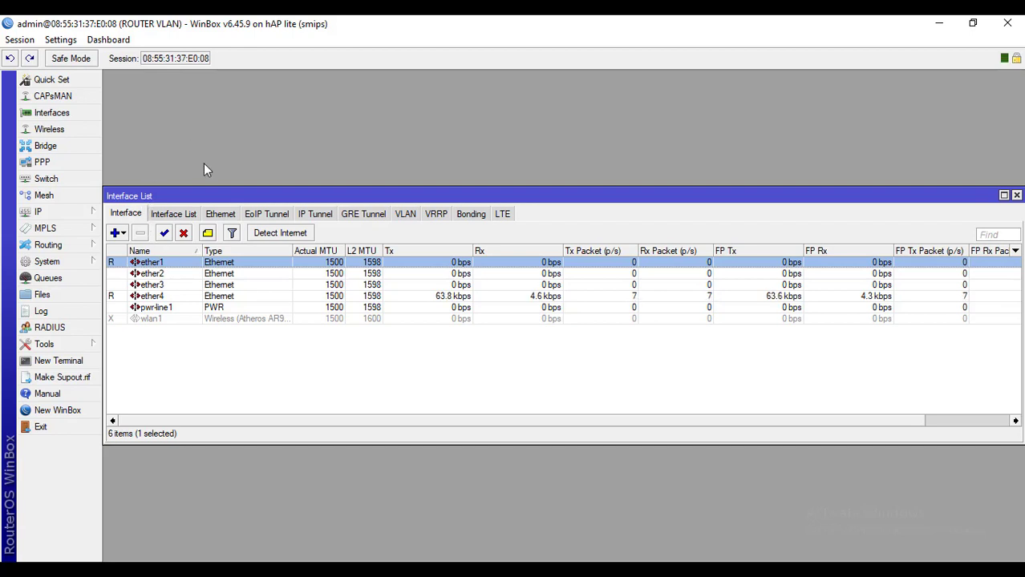
click(152, 296)
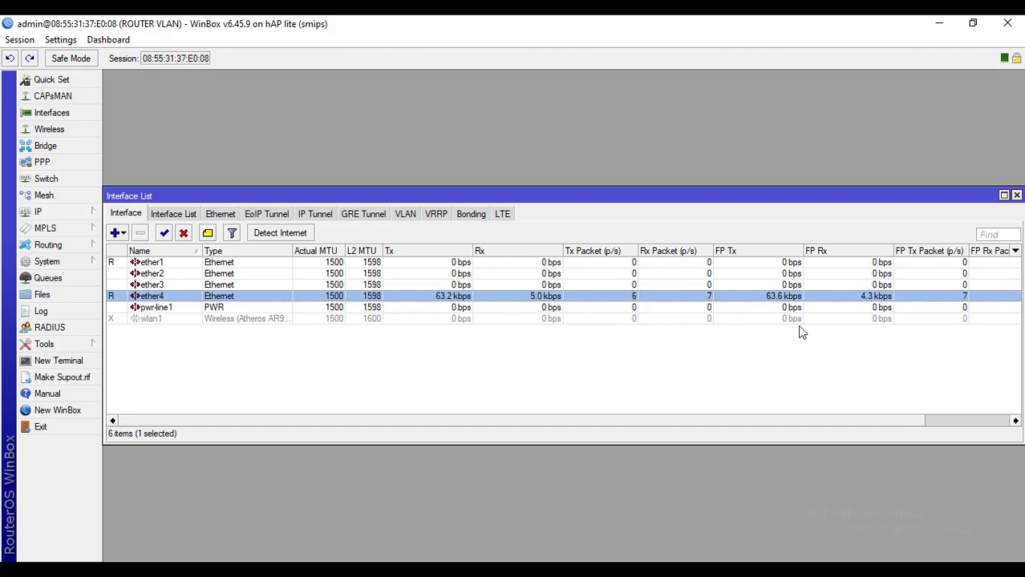
click(1016, 195)
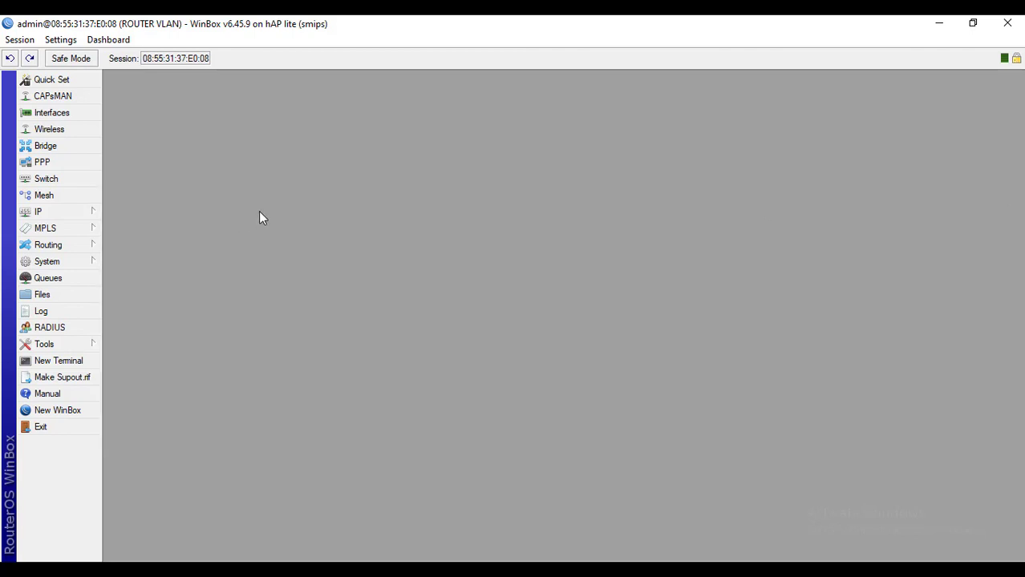
Add a new bridge named bridge1
click(58, 147)
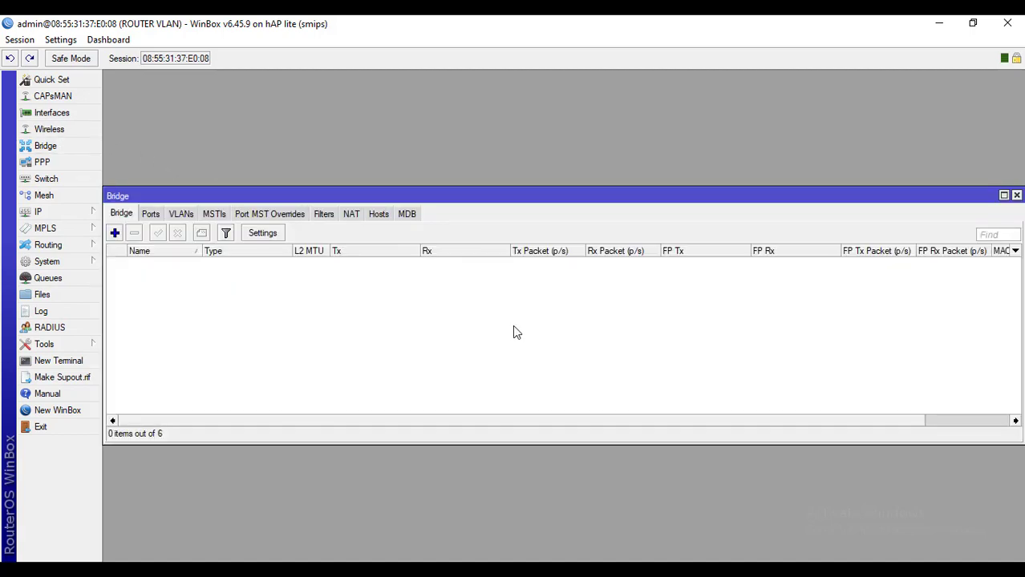
click(119, 233)
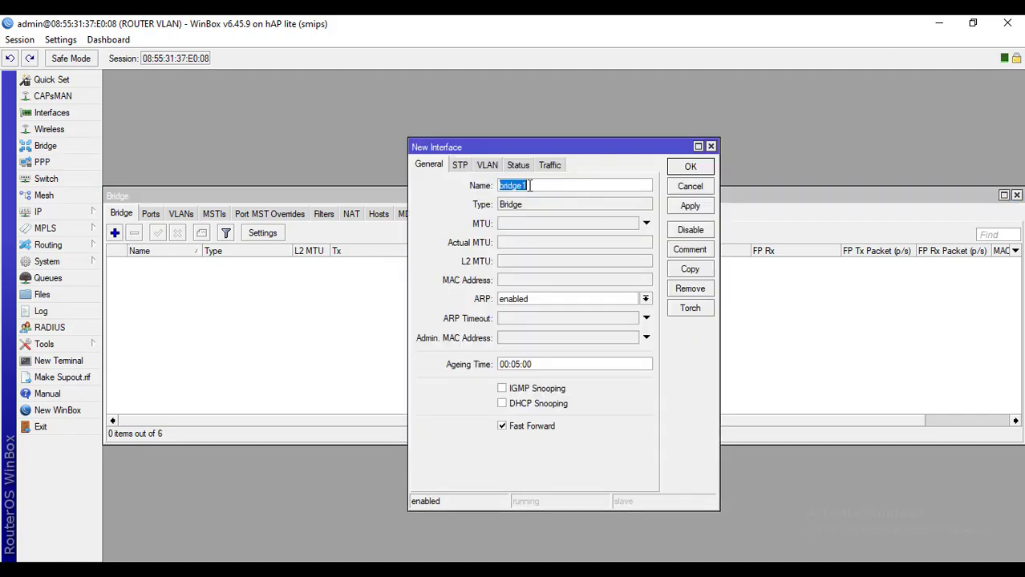
click(571, 188)
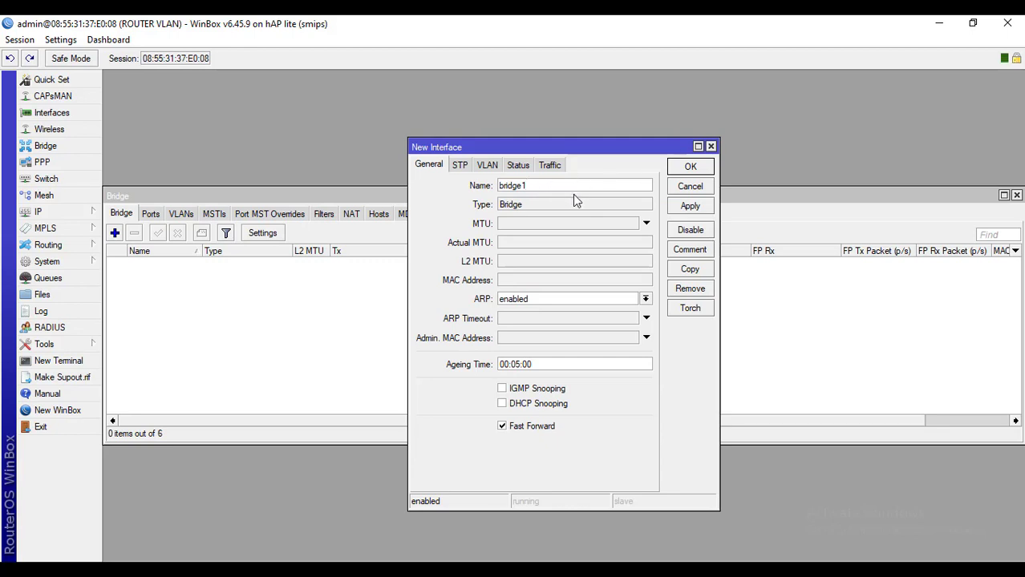
click(691, 206)
click(688, 166)
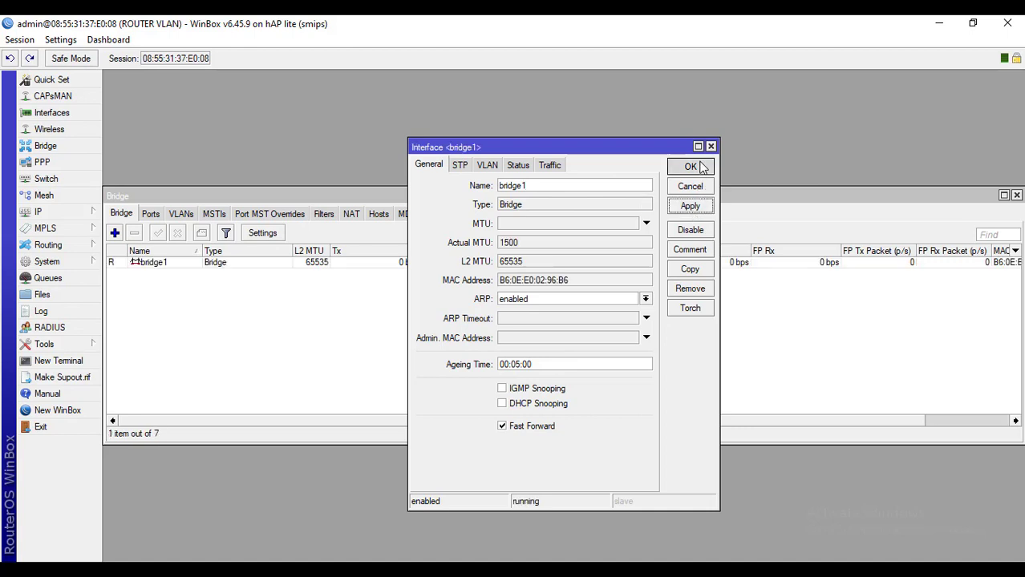
Review bridge1's settings and show the bridge's still-empty port list
double_click(158, 270)
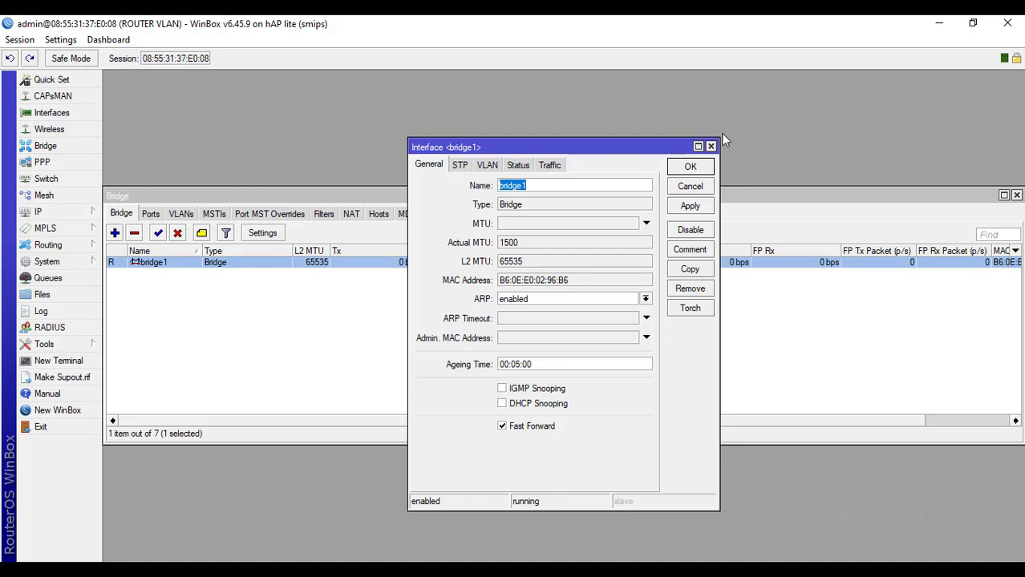
click(710, 146)
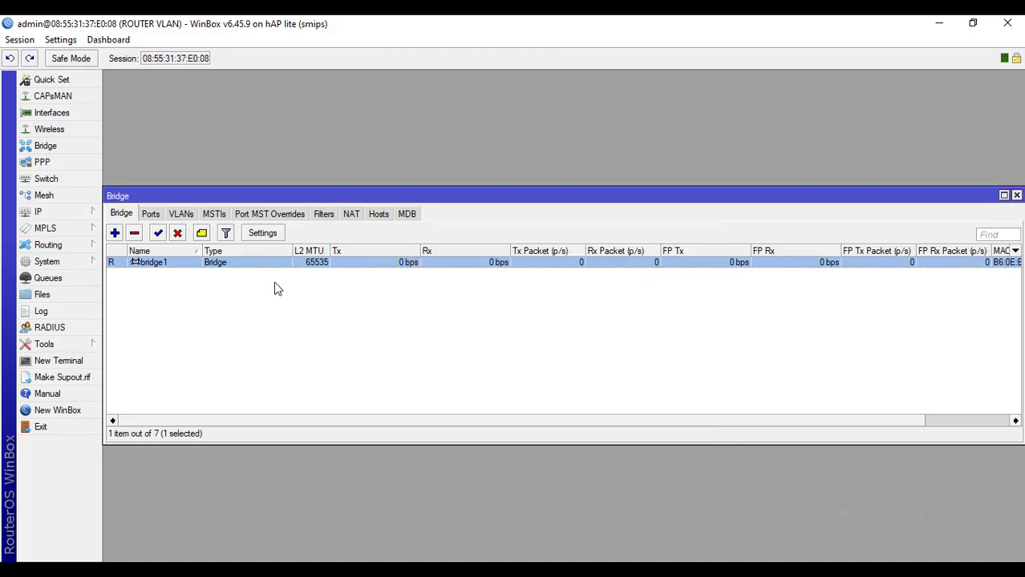
click(152, 216)
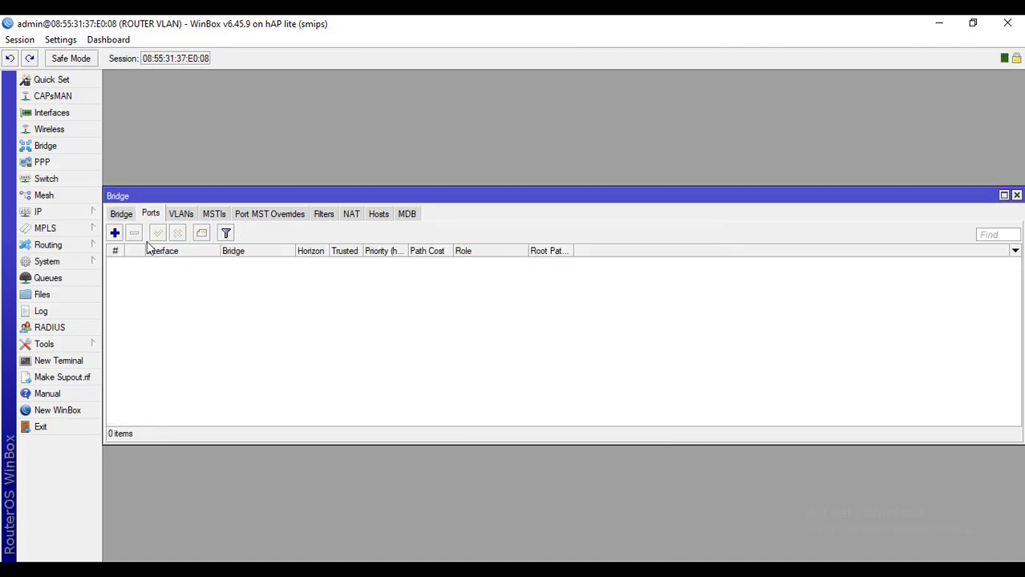
Add ether1 as a port of bridge1
click(116, 232)
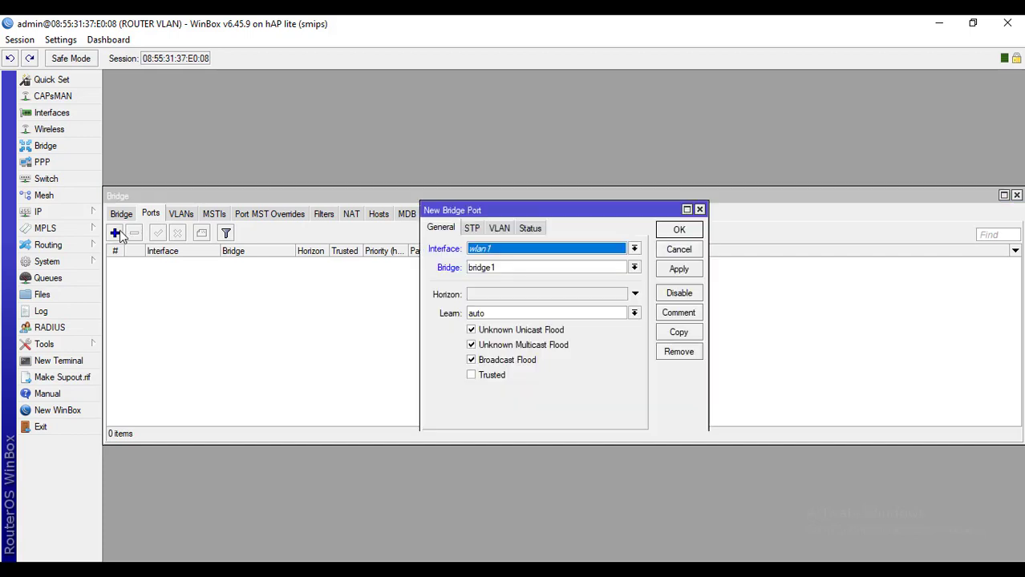
click(583, 251)
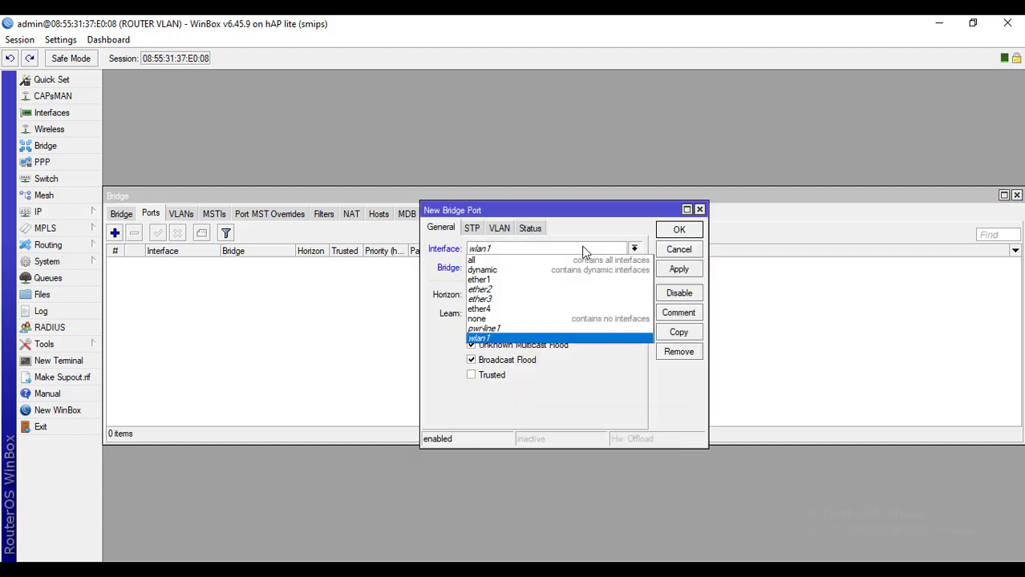
click(517, 279)
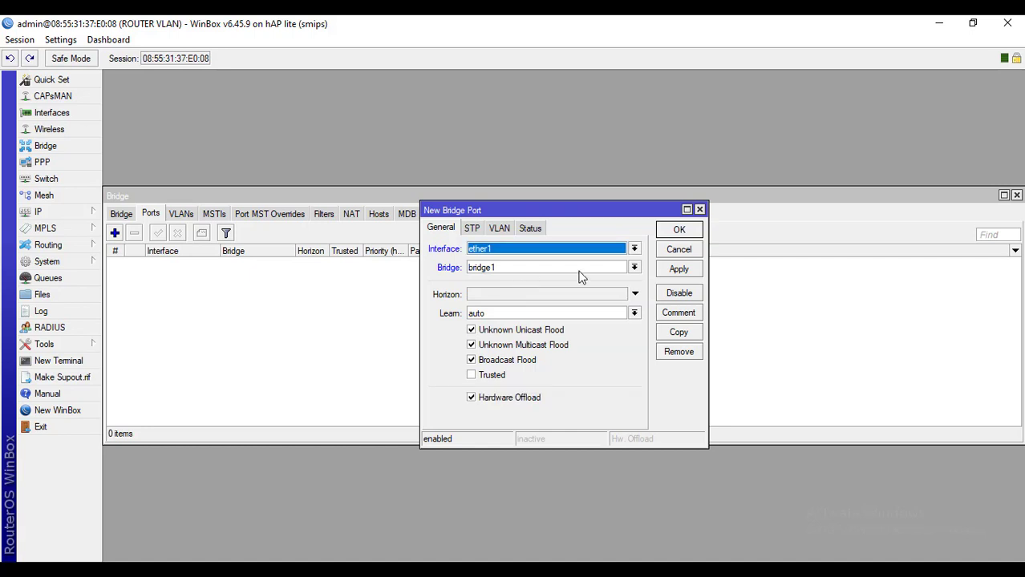
click(638, 270)
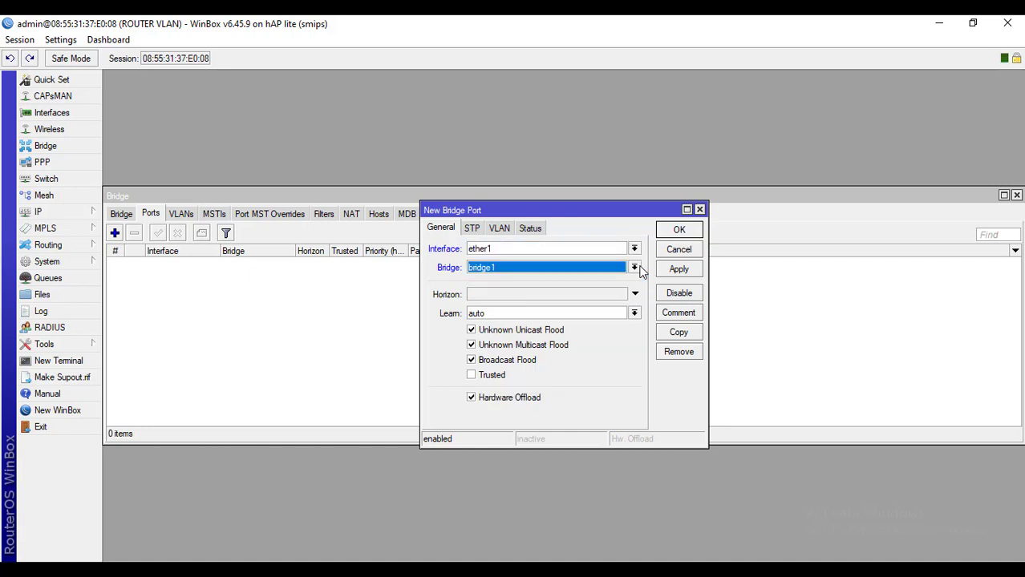
click(696, 268)
click(688, 230)
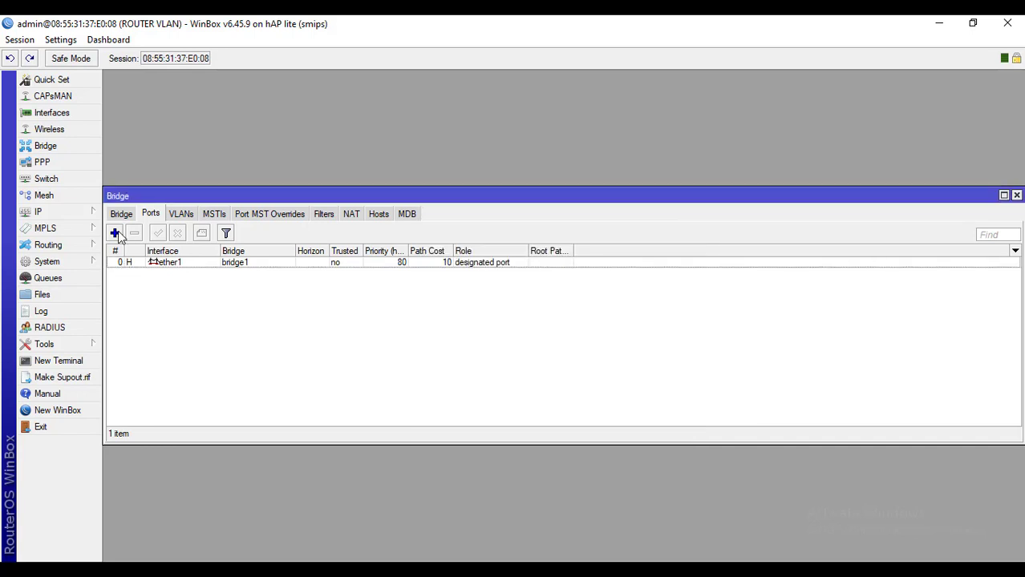
Add ether2 and ether3 as ports of bridge1
click(115, 233)
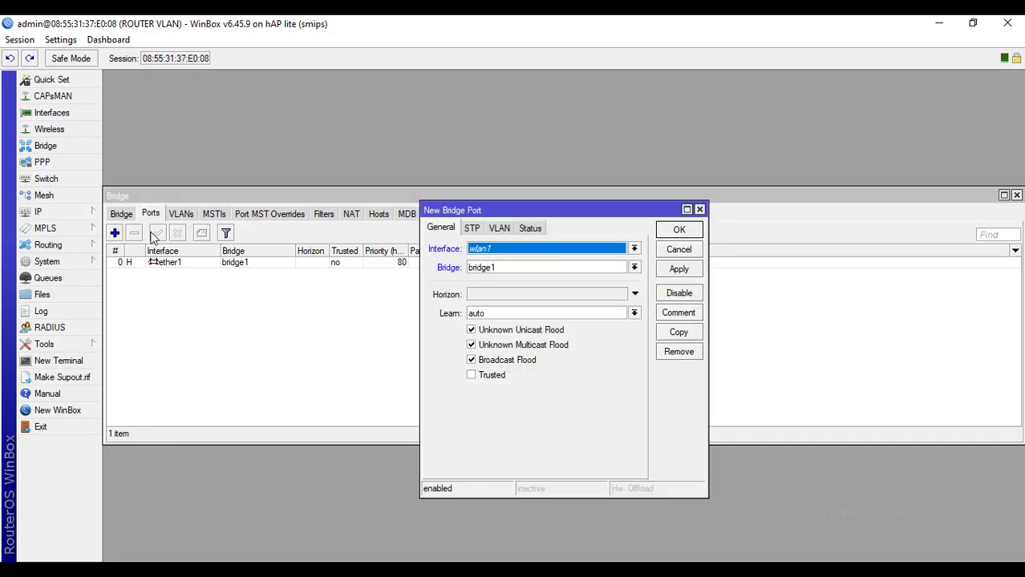
click(500, 254)
click(488, 285)
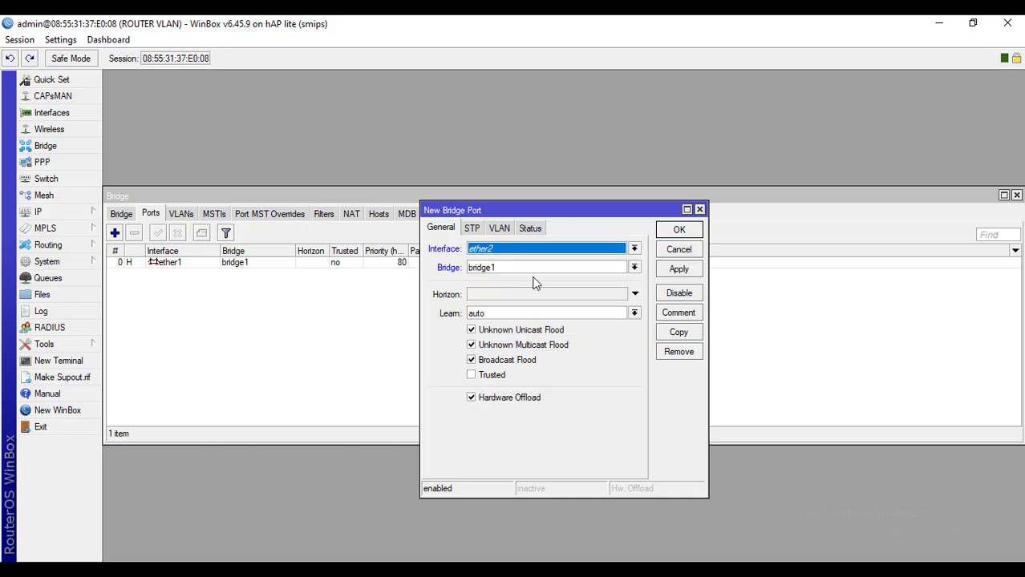
click(688, 272)
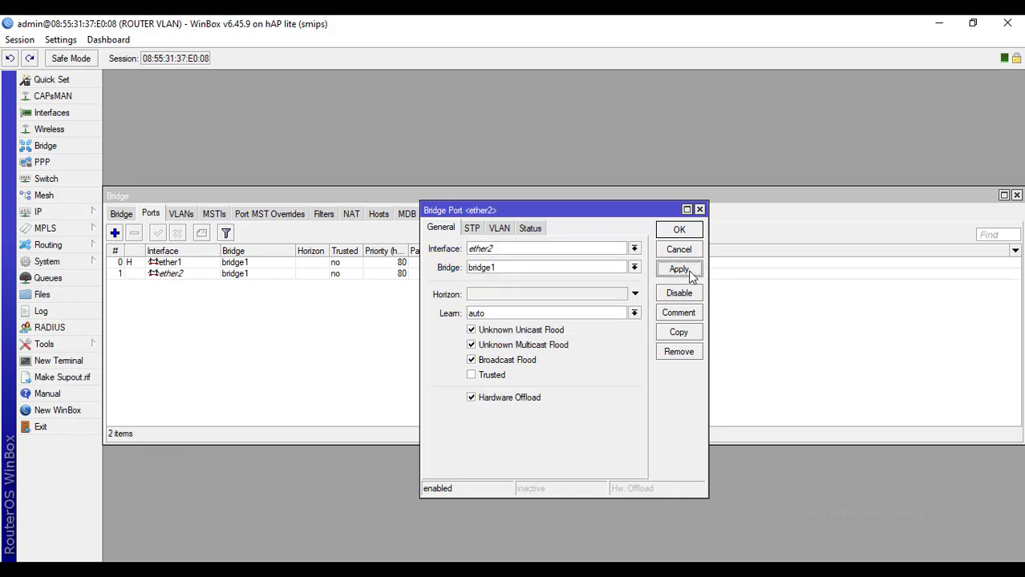
click(679, 229)
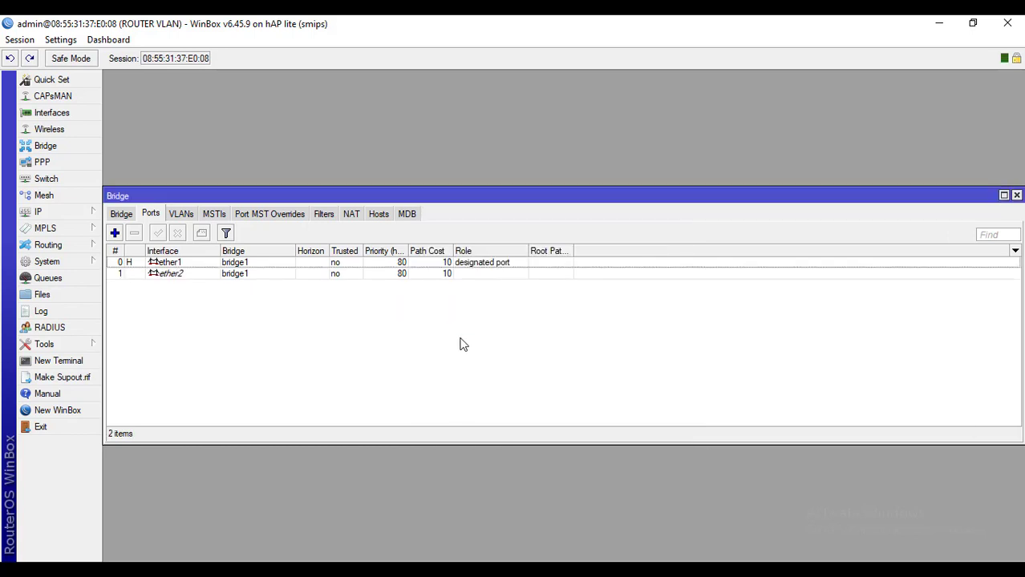
click(116, 233)
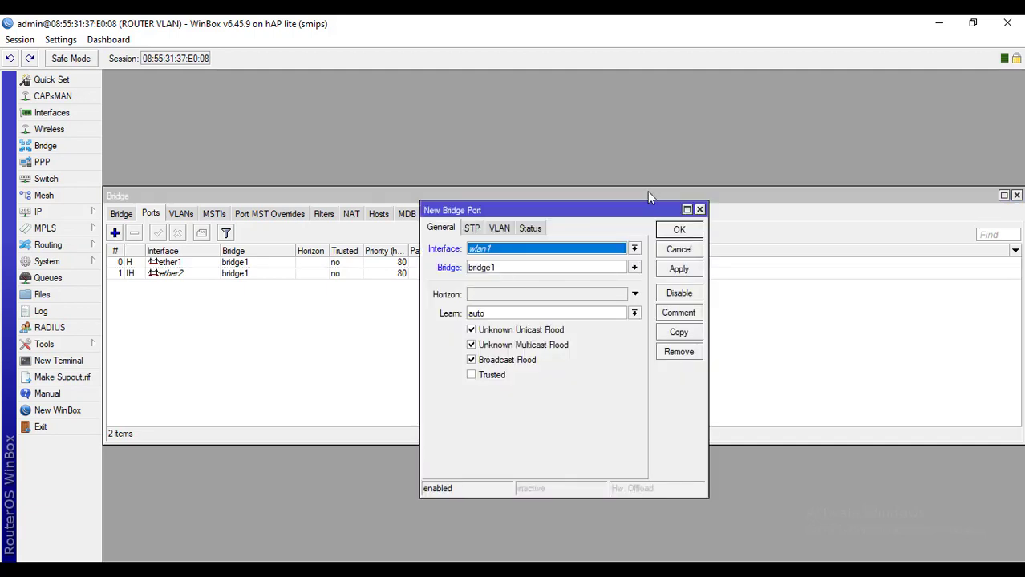
click(635, 249)
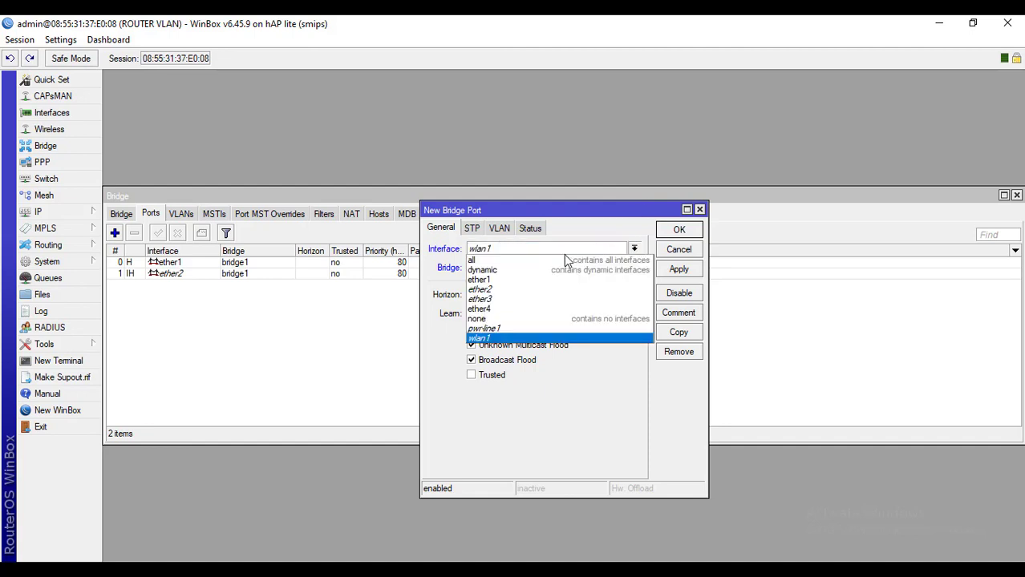
click(501, 300)
click(676, 269)
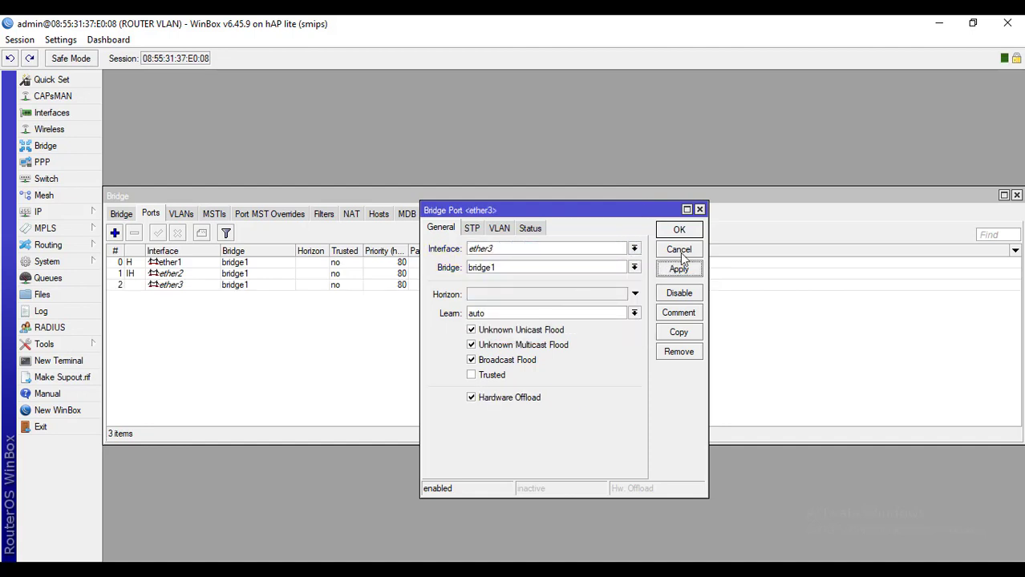
click(679, 230)
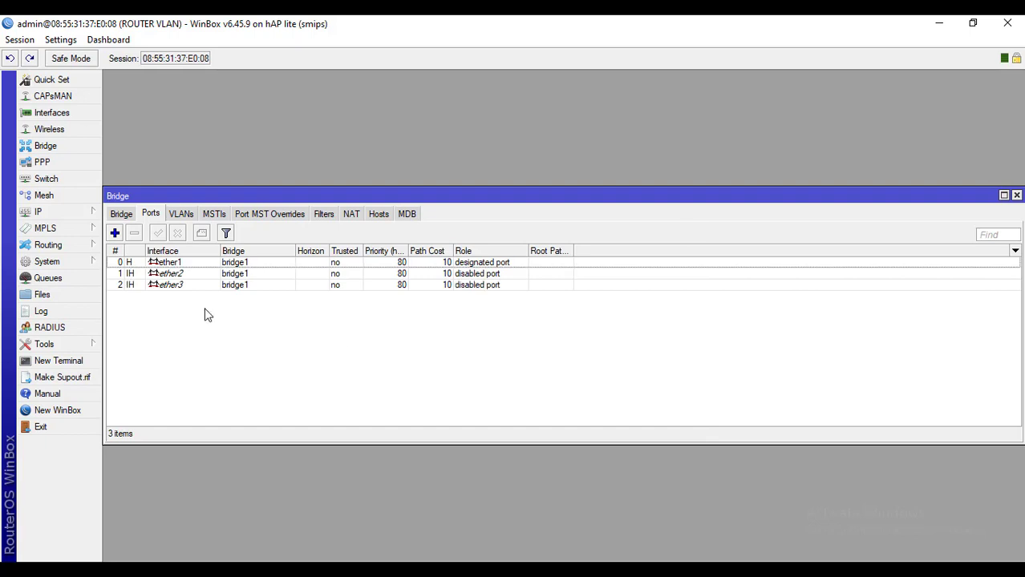
Review the ether1, ether2 and ether3 entries in the bridge port list
click(182, 264)
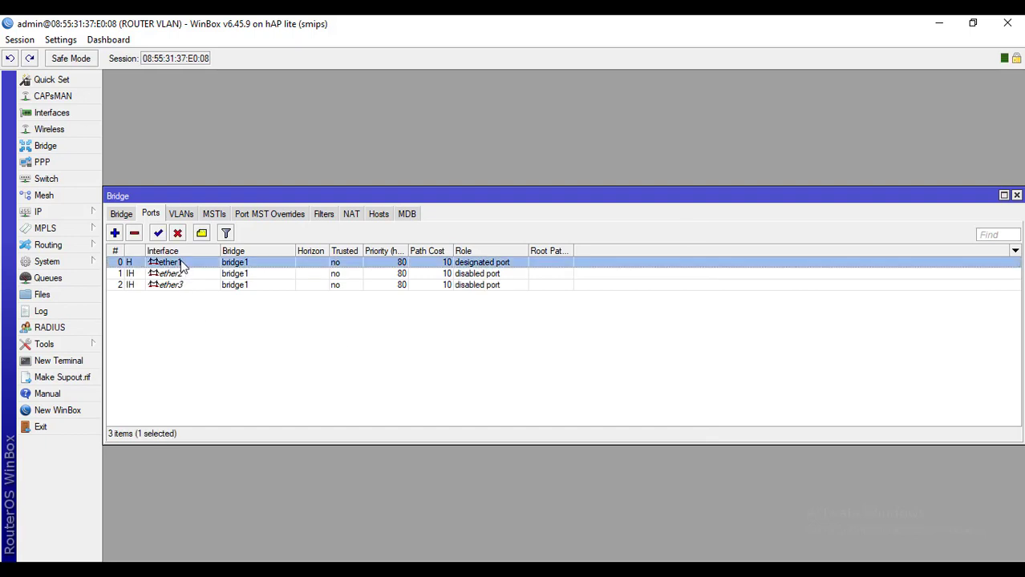
click(185, 277)
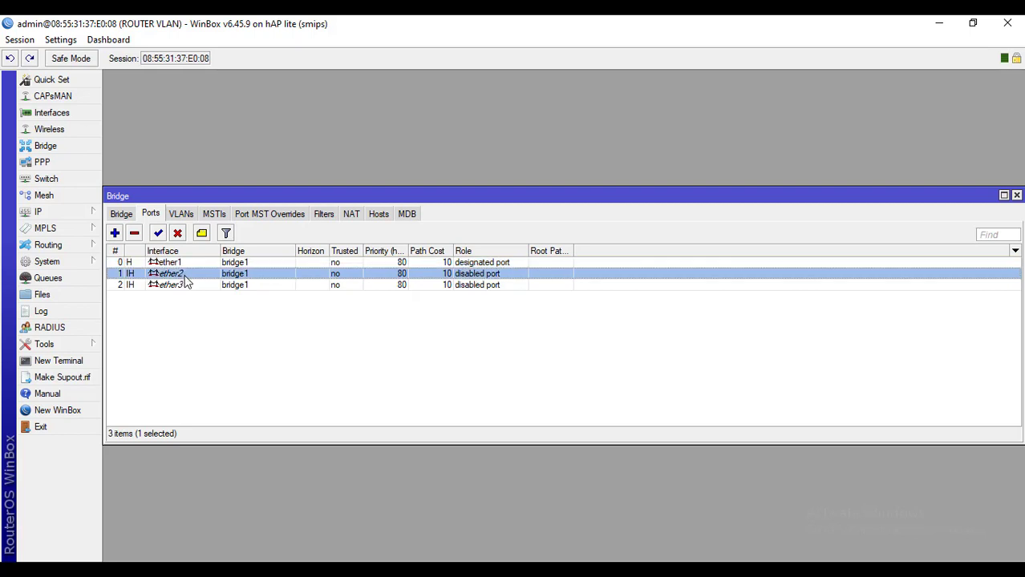
click(185, 287)
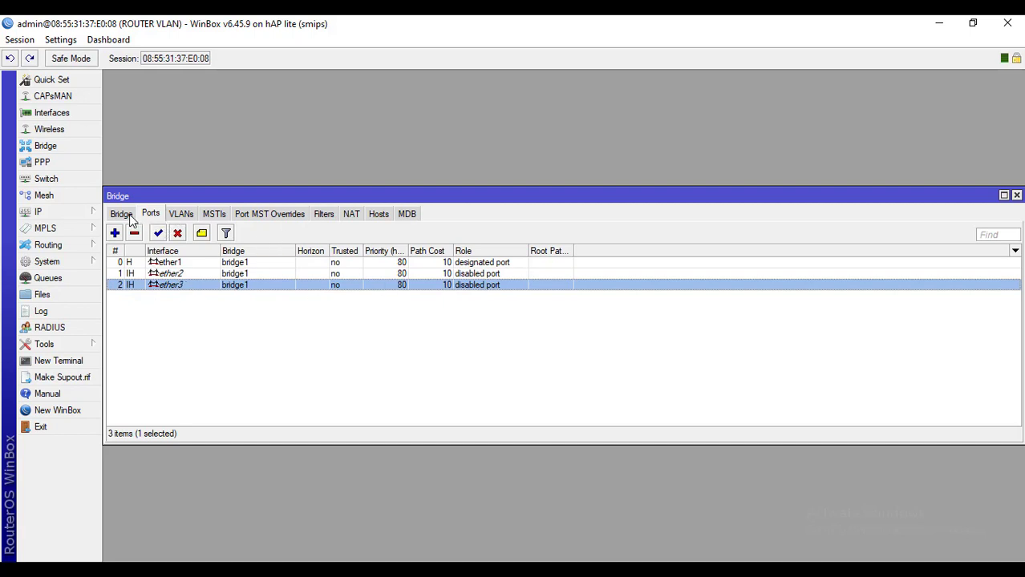
Close the Bridge window, maximize the Switch window and show switch1's six ports on the Port tab
click(1016, 196)
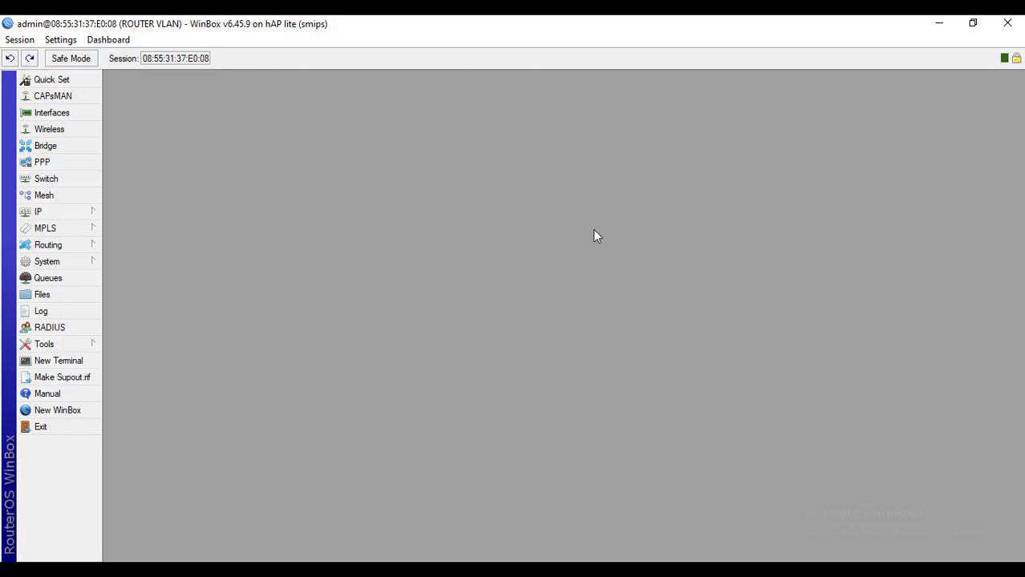
click(50, 184)
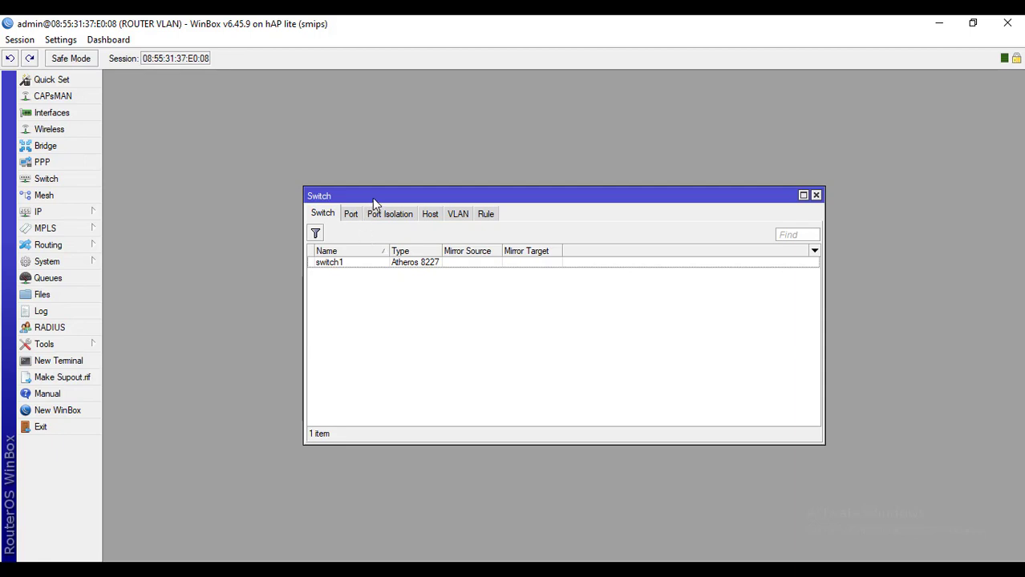
drag(372, 198, 385, 160)
double_click(279, 158)
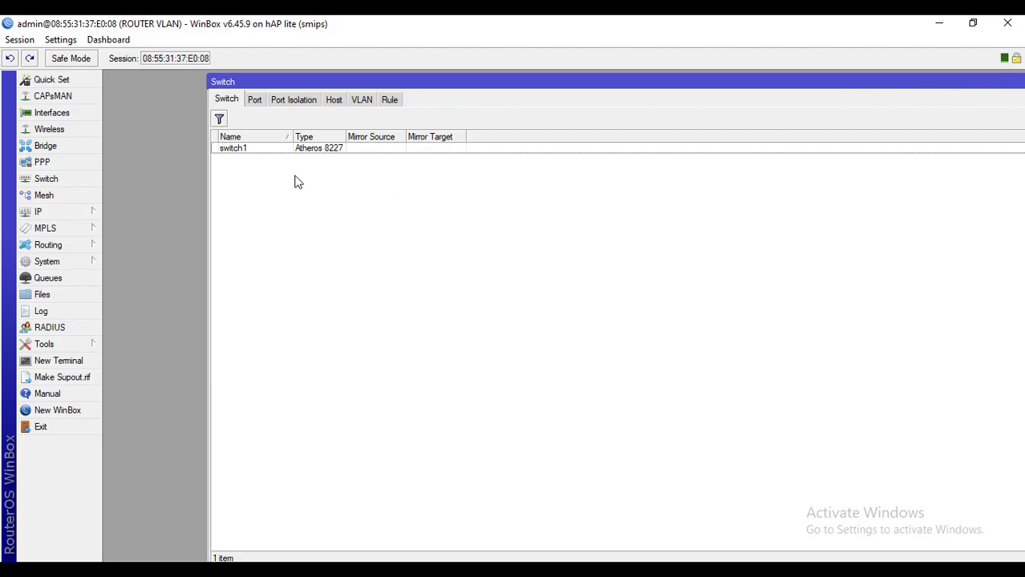
click(252, 150)
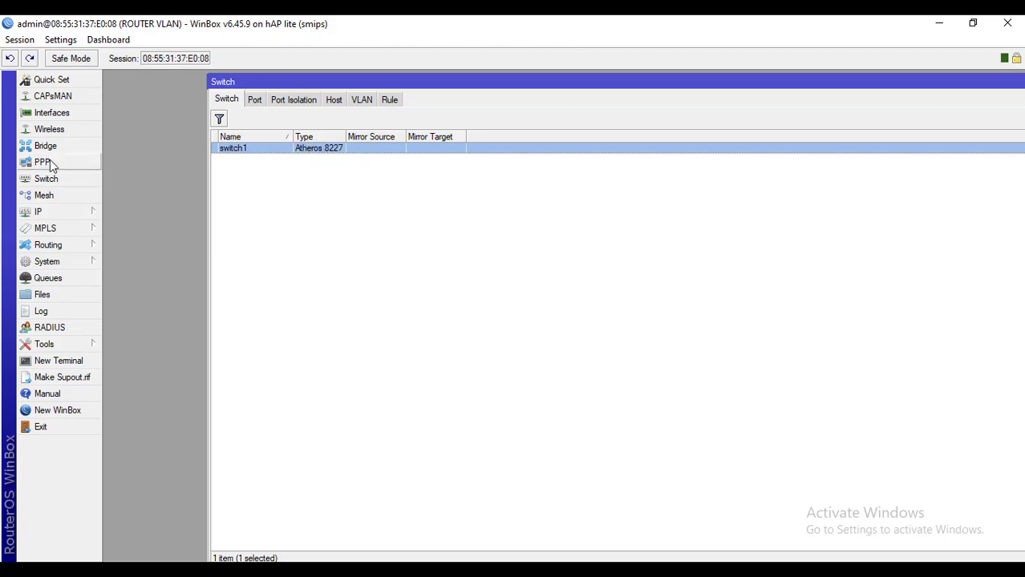
click(346, 171)
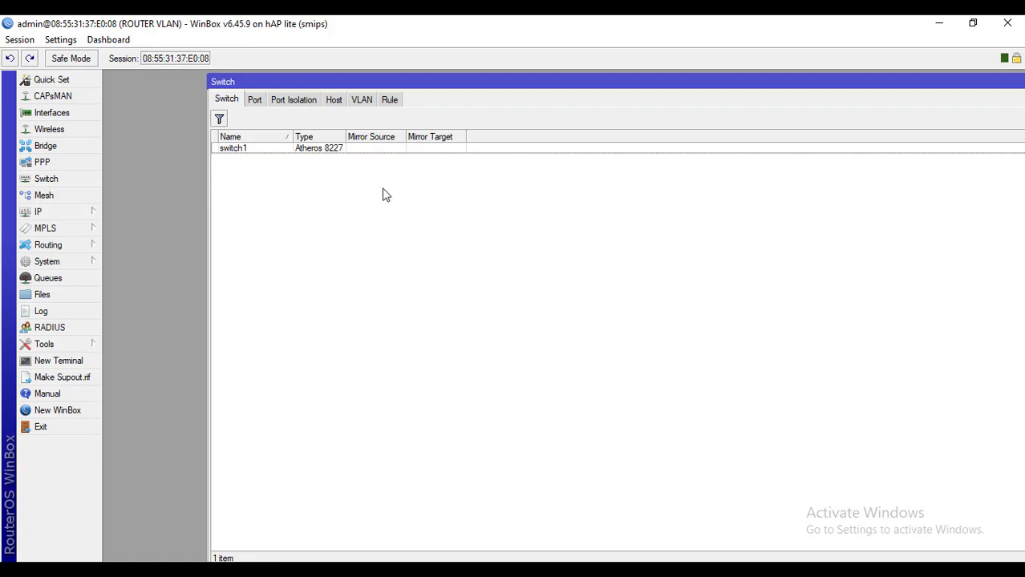
click(253, 101)
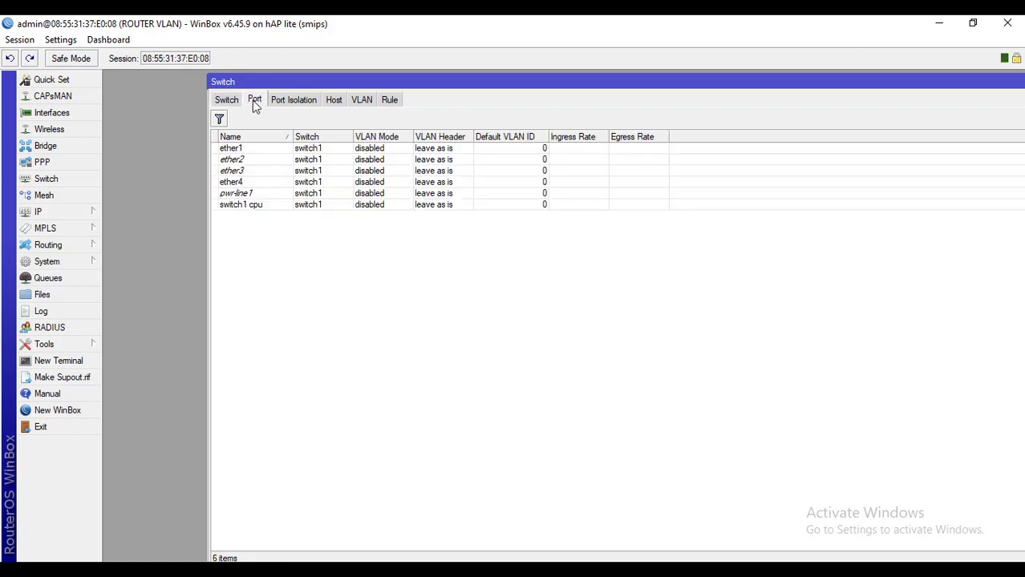
Add a switch VLAN entry with VLAN ID 10 and member ports ether1 and ether2
click(363, 102)
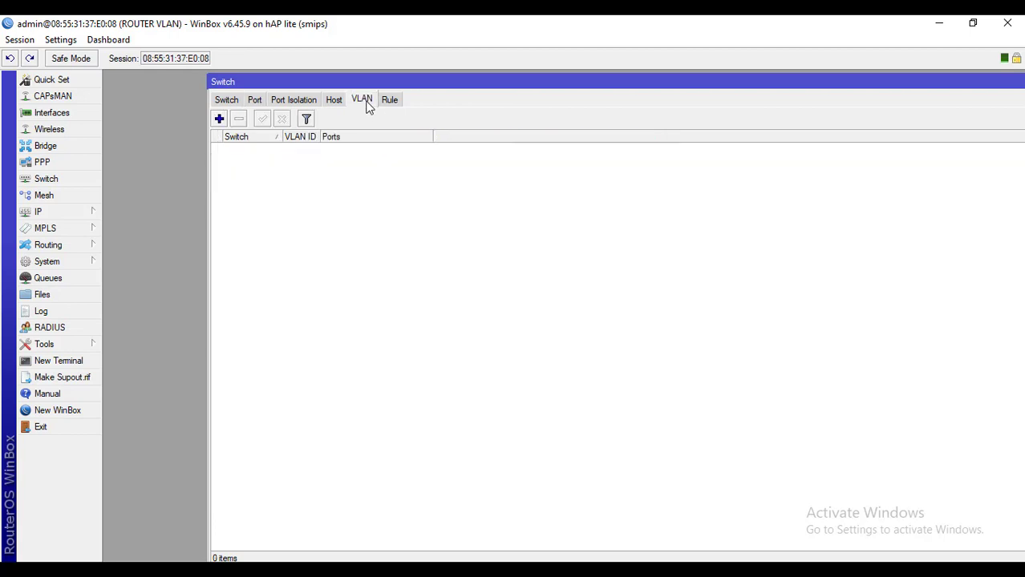
click(219, 119)
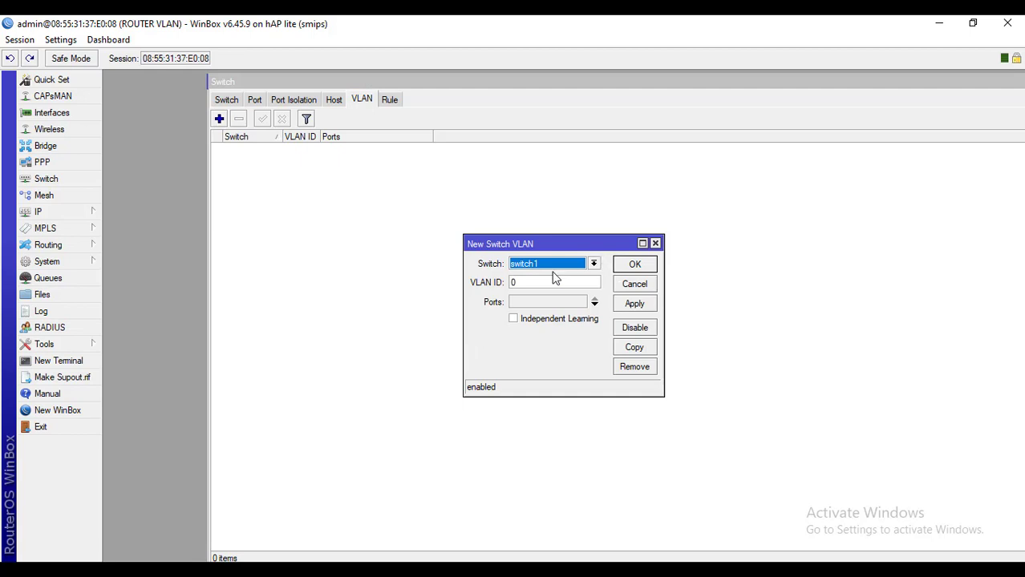
click(527, 284)
drag(528, 284, 510, 287)
text(10)
click(527, 302)
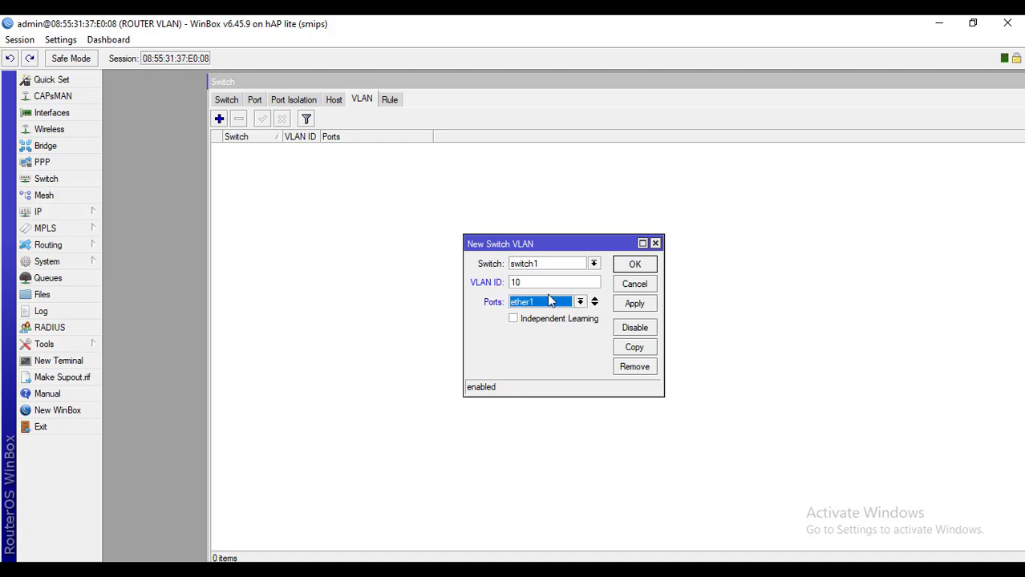
click(594, 306)
click(579, 321)
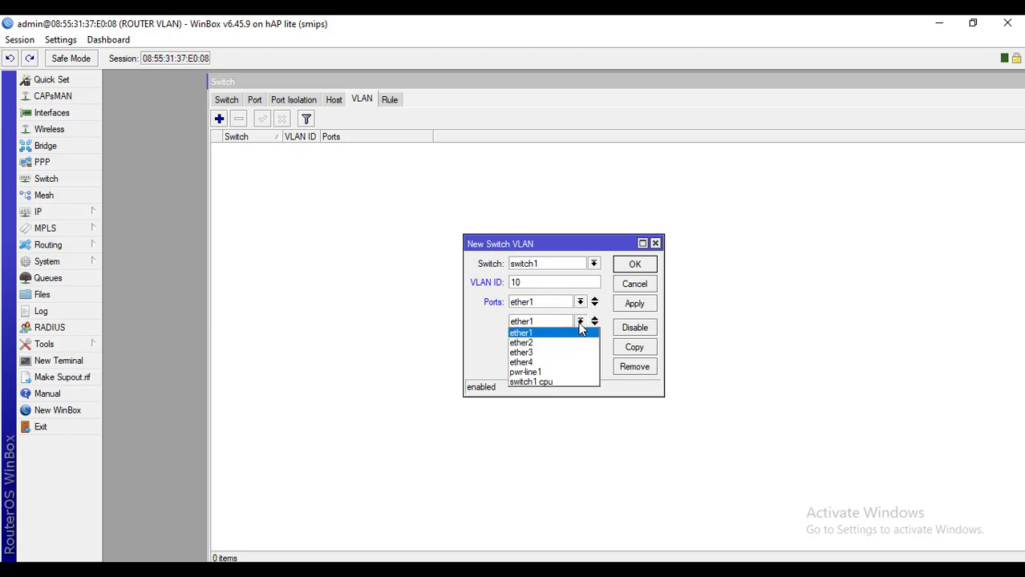
click(533, 343)
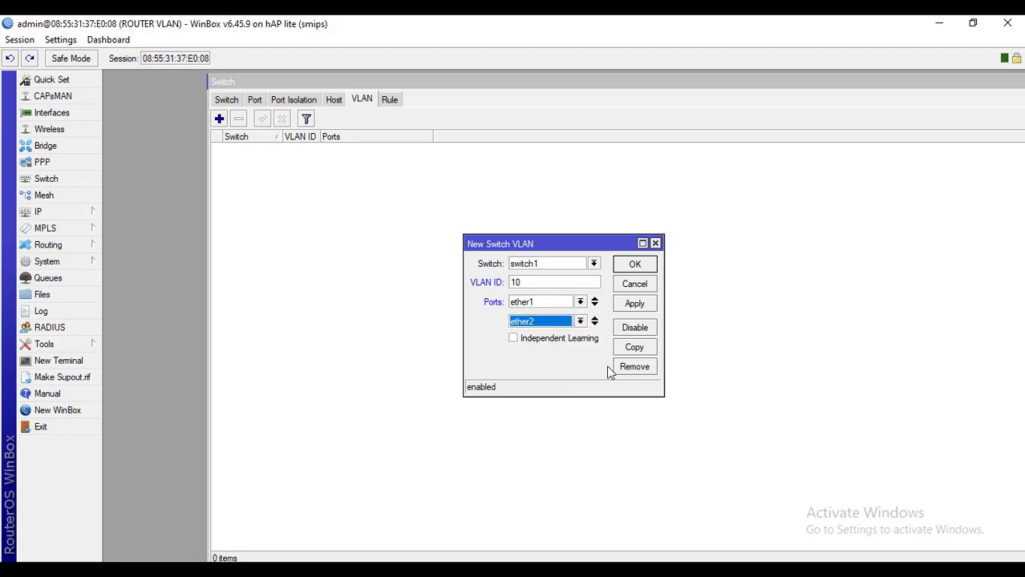
click(537, 304)
click(538, 303)
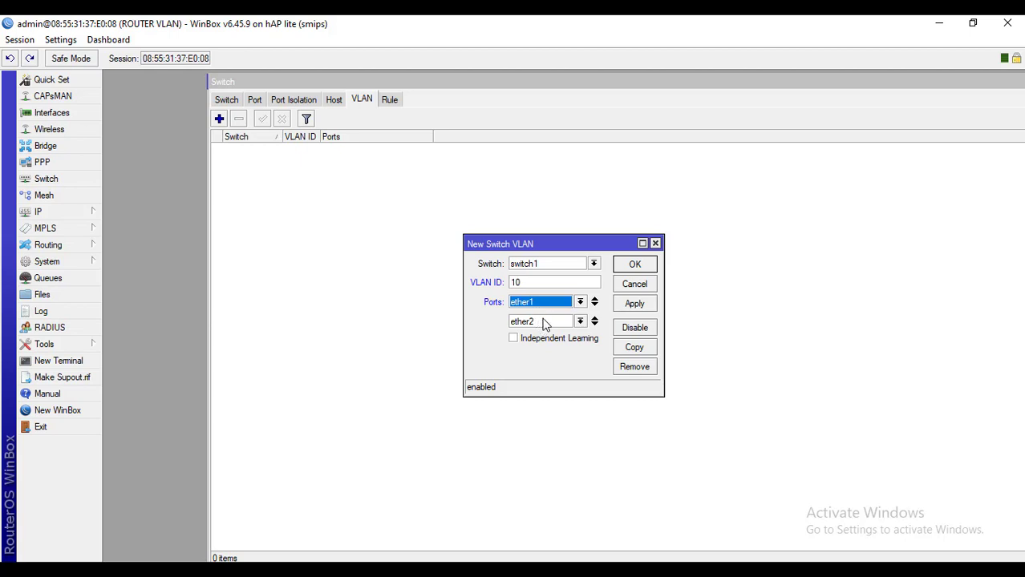
click(630, 306)
click(642, 271)
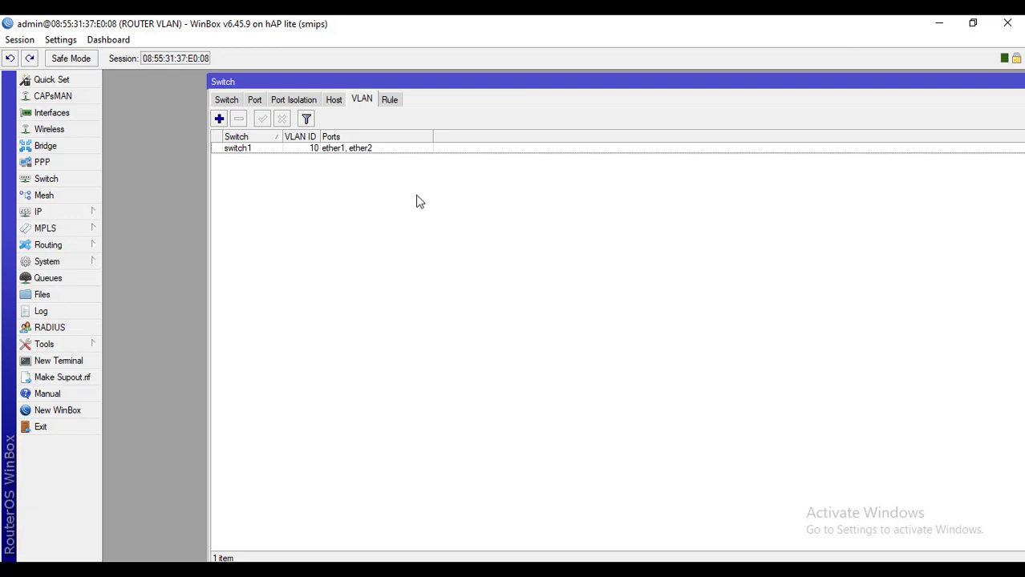
Add a second switch VLAN entry with VLAN ID 20 on port ether3
click(222, 120)
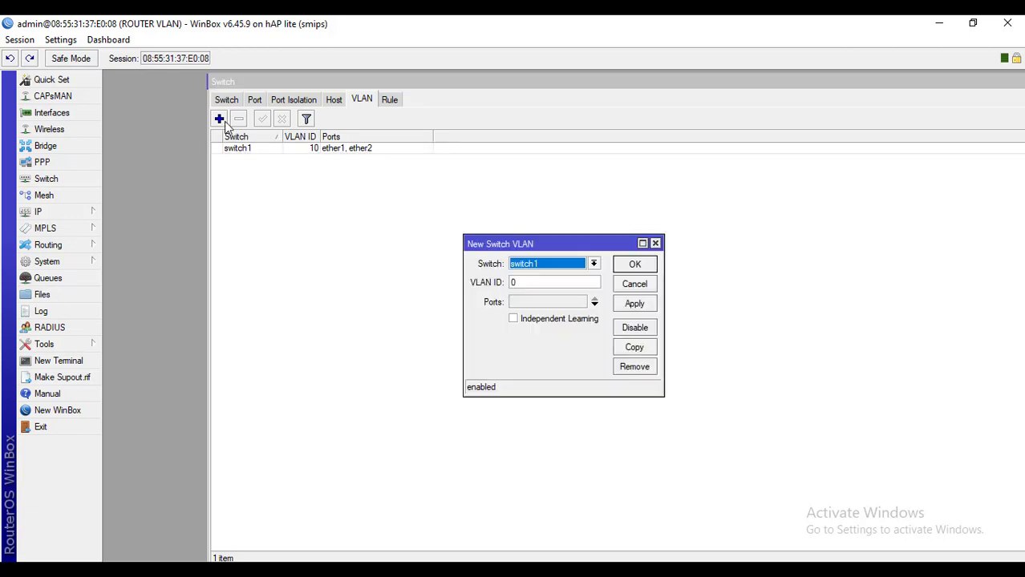
double_click(546, 285)
text(20)
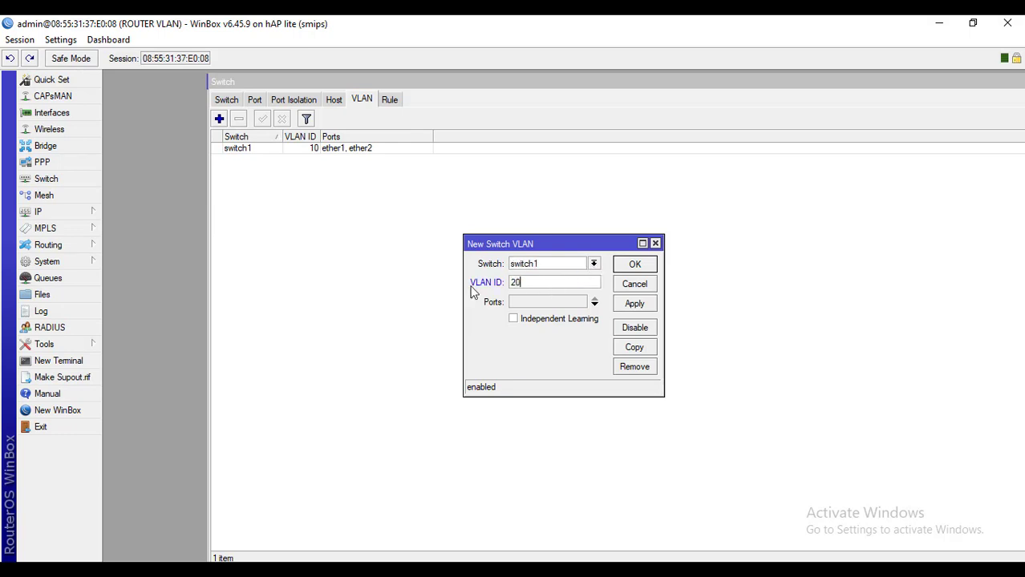
click(519, 304)
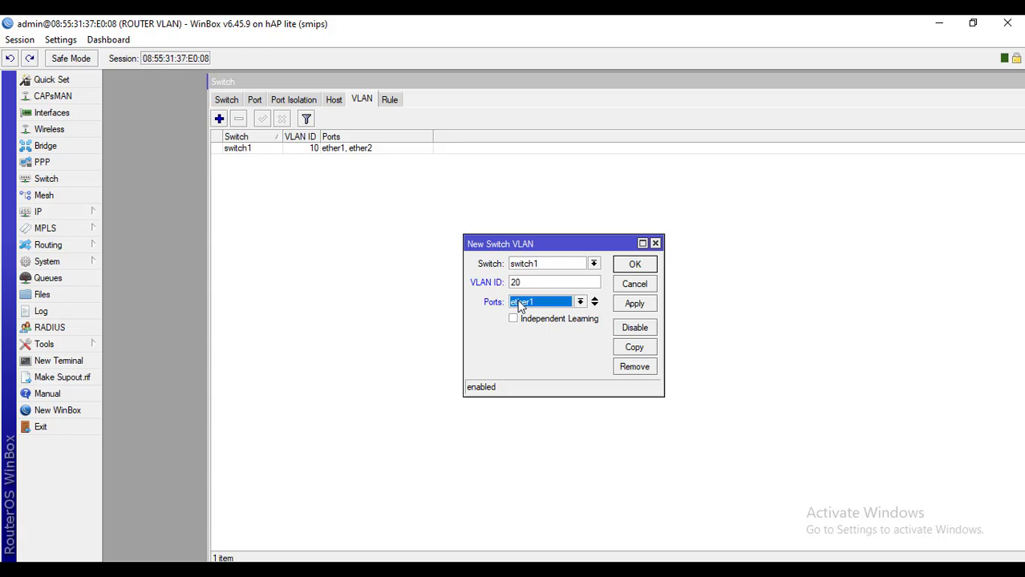
click(583, 304)
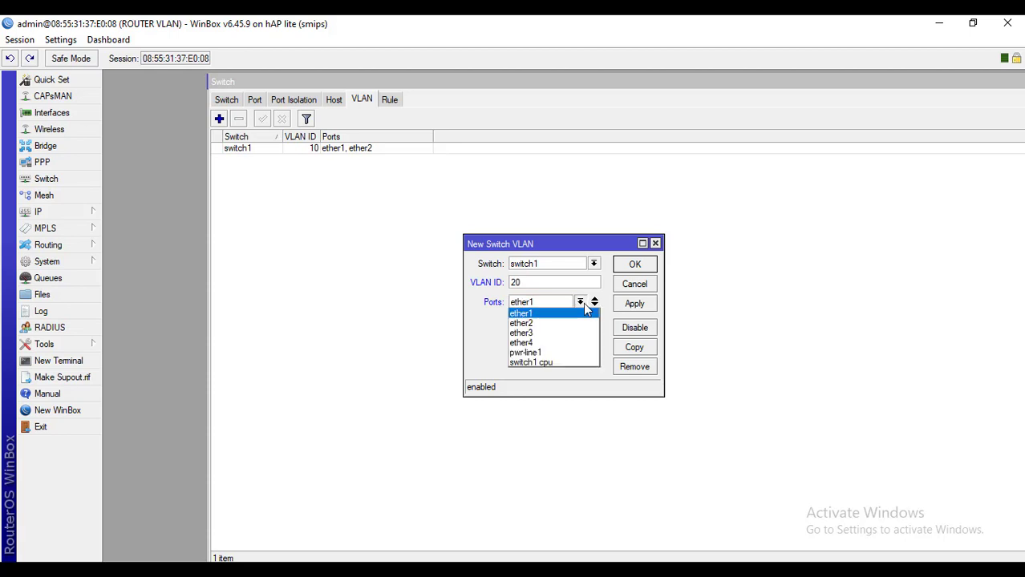
click(533, 331)
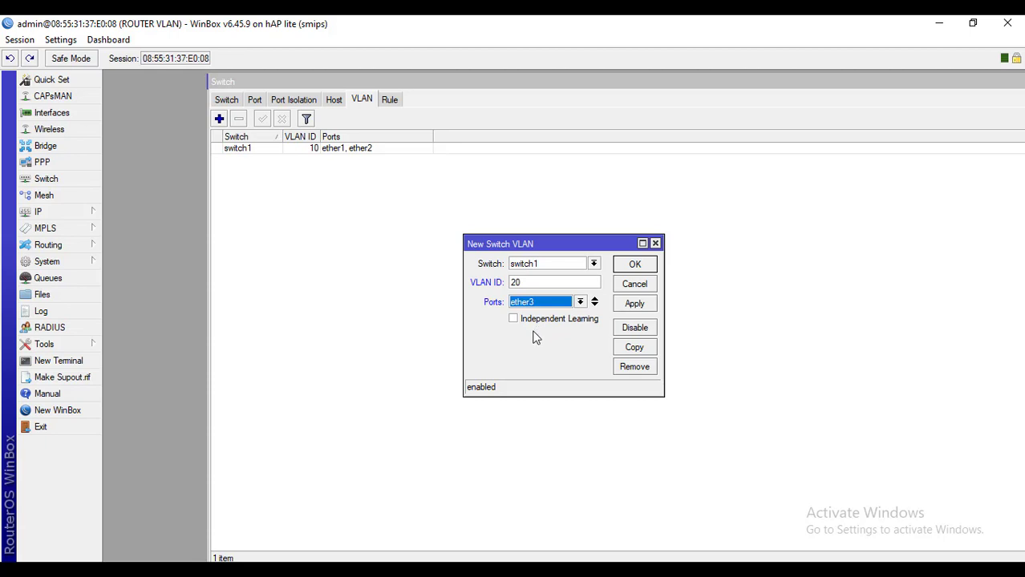
click(634, 306)
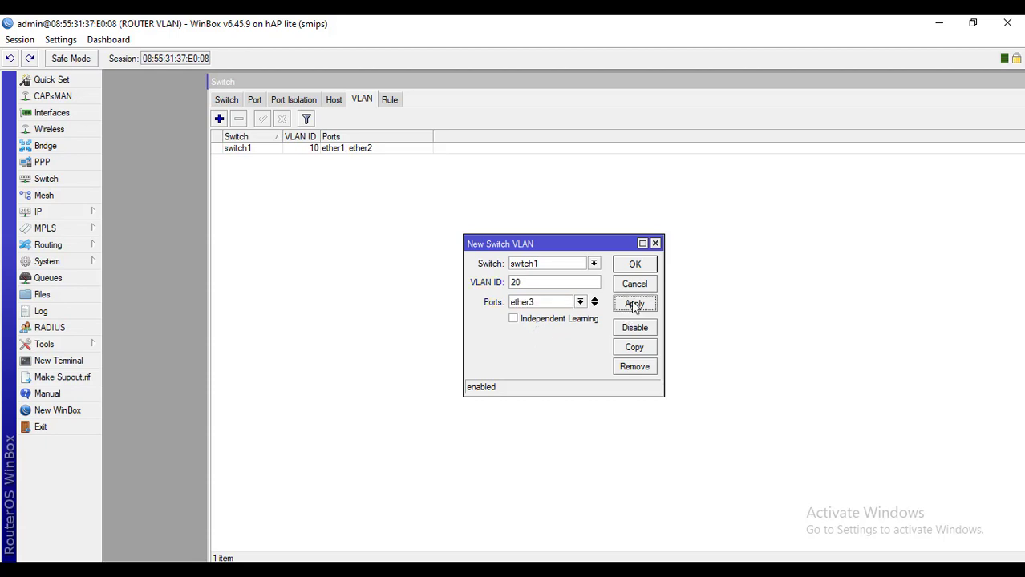
click(639, 264)
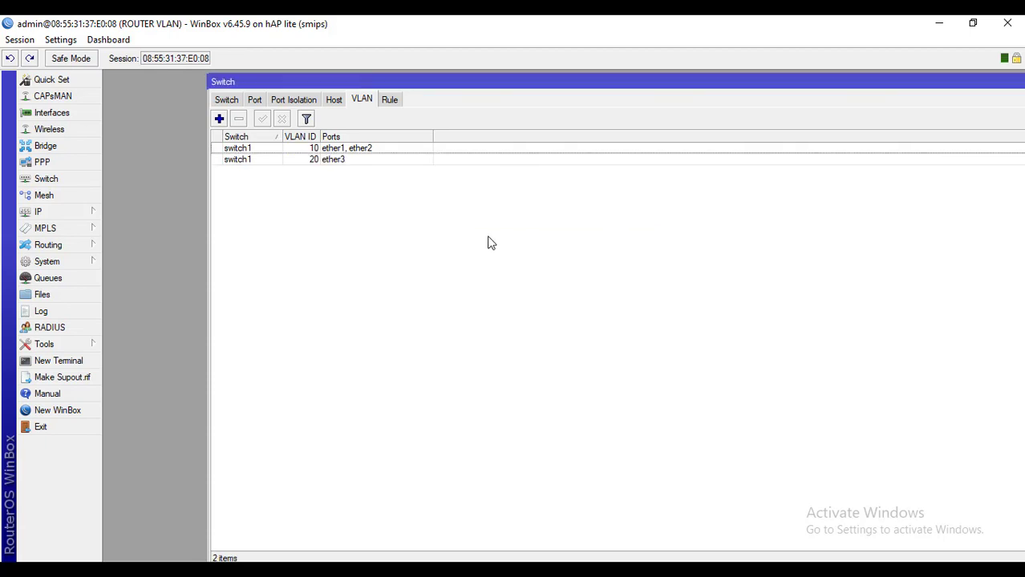
Change VLAN 20's member ports to ether1 and ether3, then review both VLAN entries
double_click(336, 160)
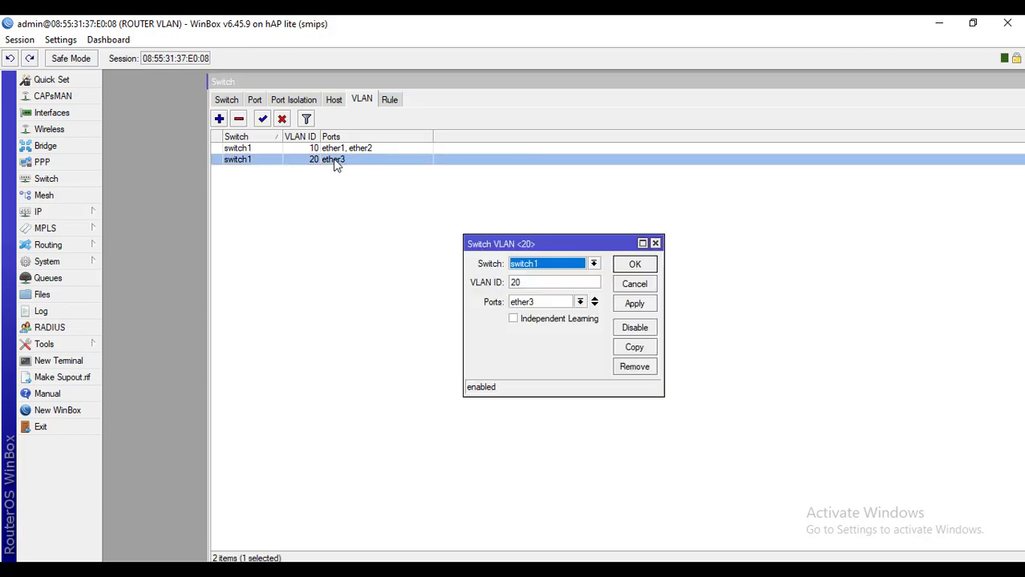
click(560, 301)
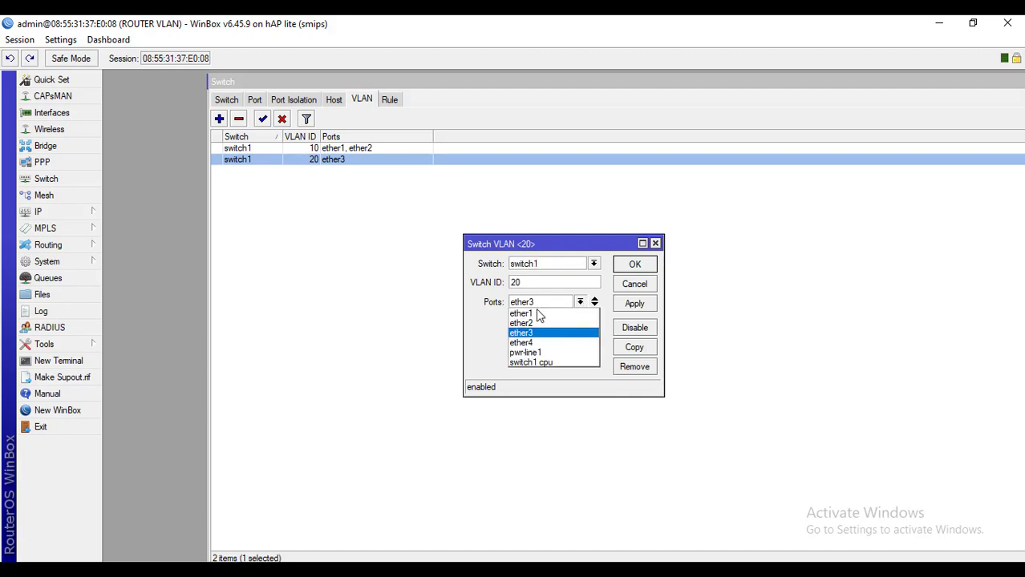
click(536, 313)
click(594, 304)
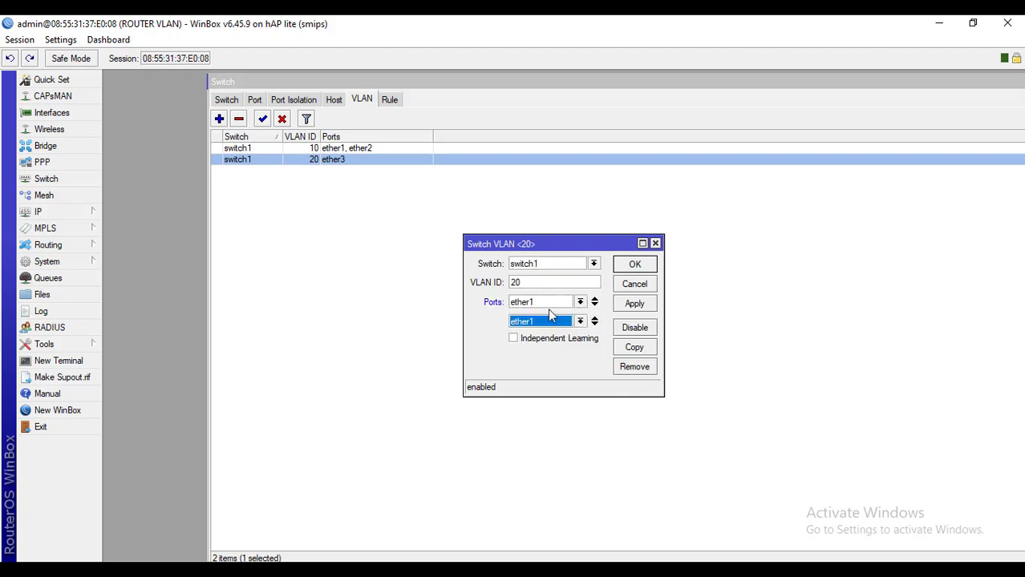
click(578, 323)
click(531, 352)
click(630, 313)
click(639, 269)
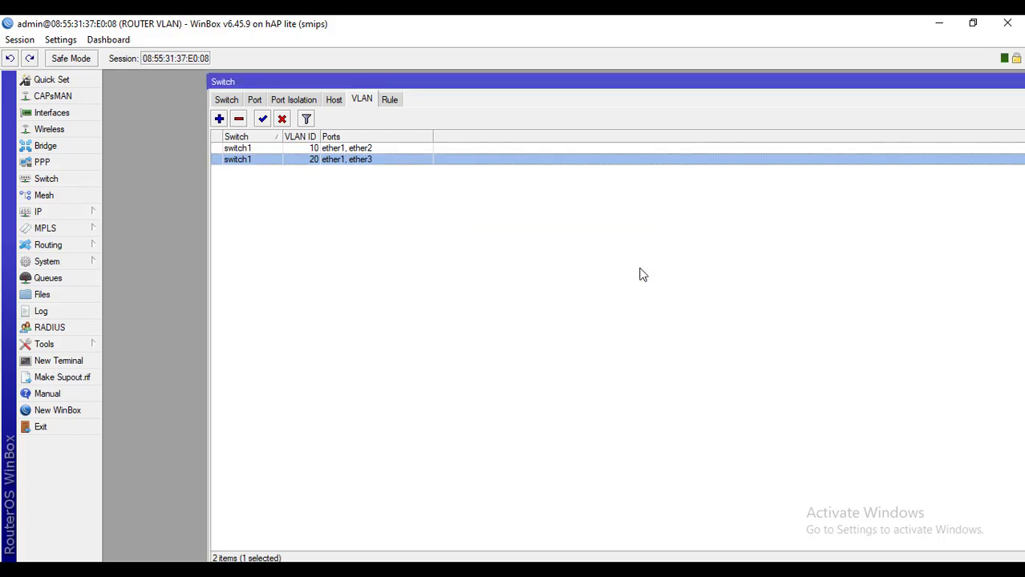
click(301, 150)
click(316, 162)
click(330, 148)
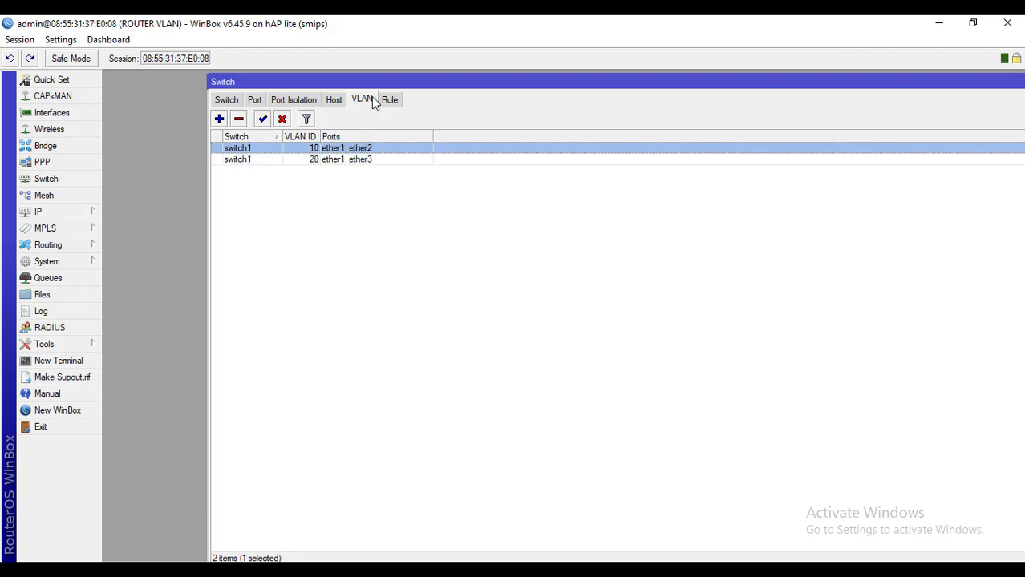
Set switch port ether1 to VLAN mode secure with VLAN header 'add if missing'
click(262, 97)
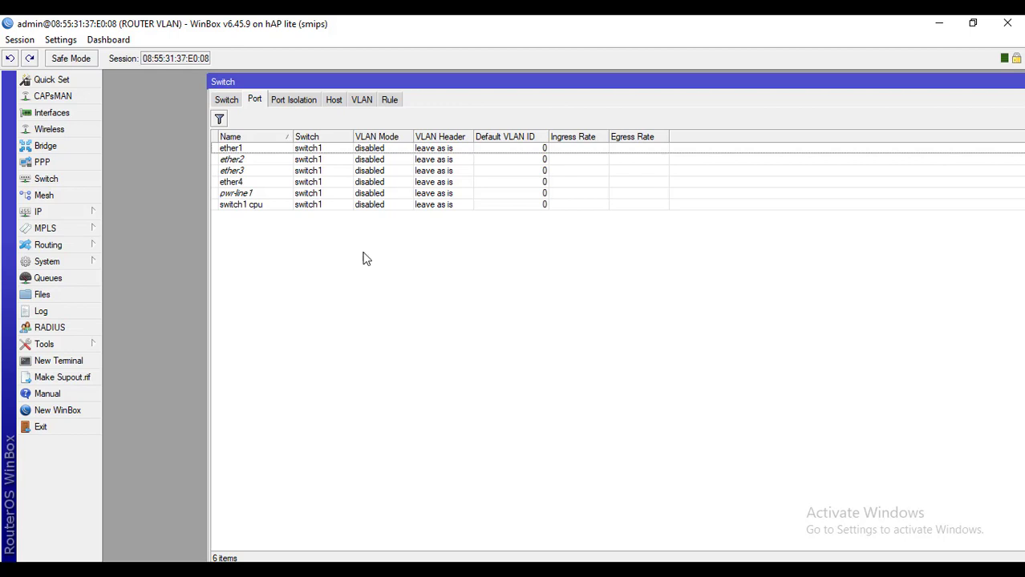
click(251, 152)
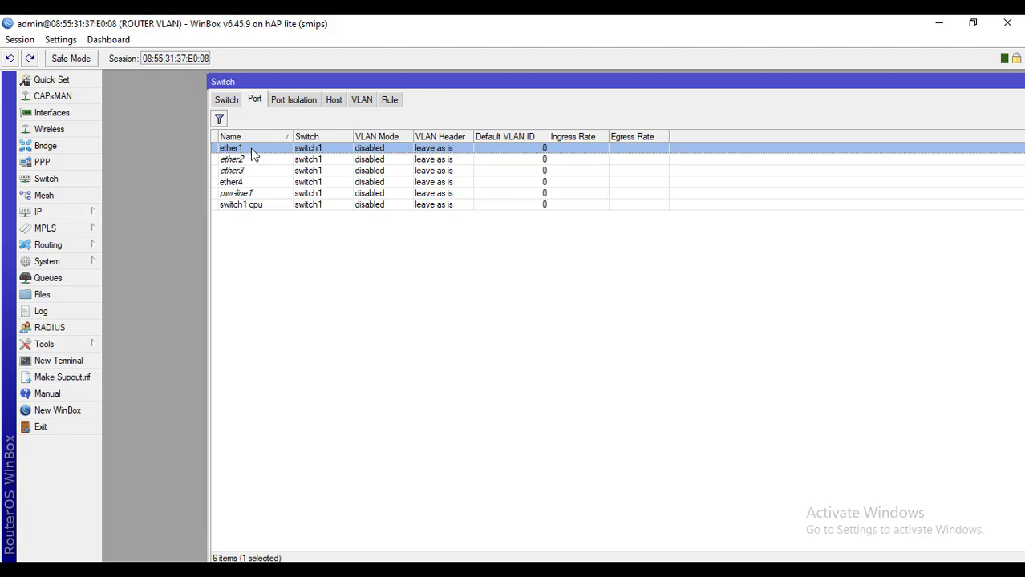
double_click(251, 150)
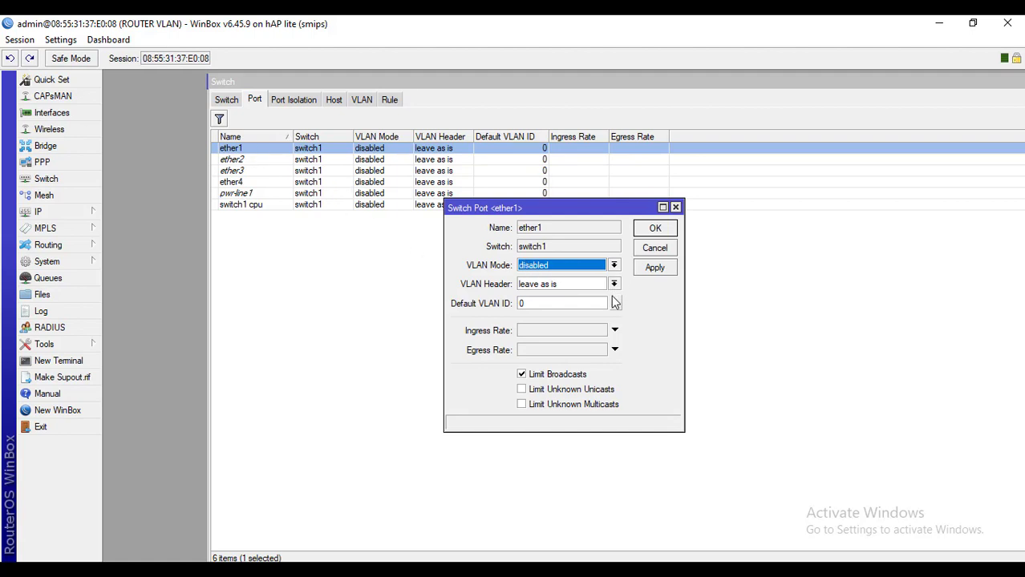
click(613, 265)
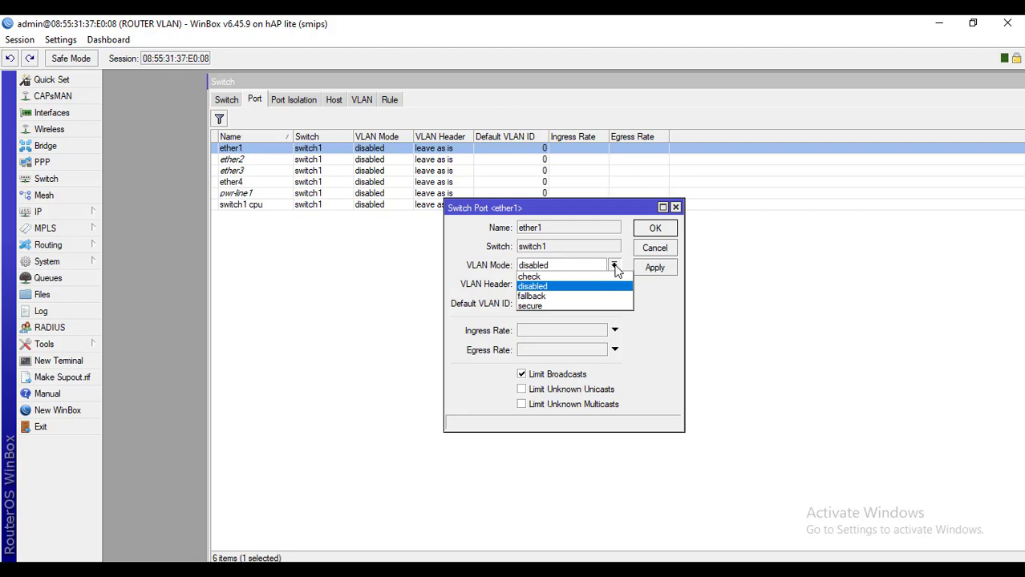
click(529, 306)
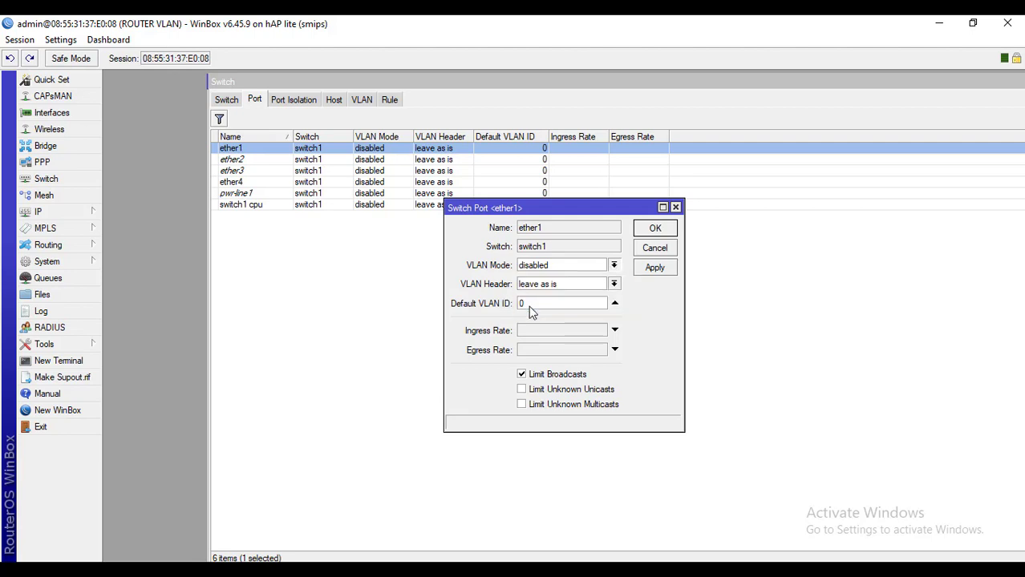
click(615, 285)
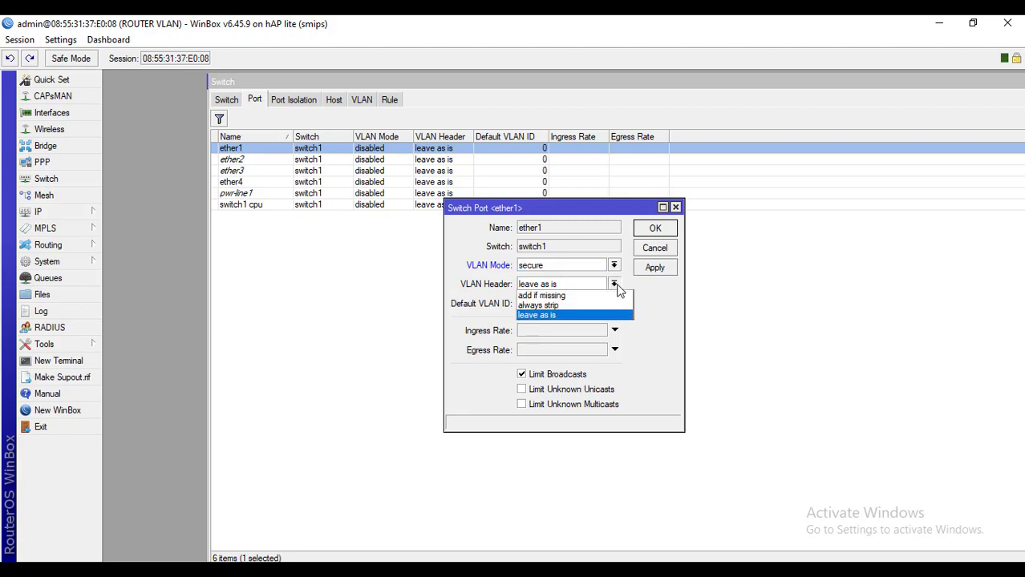
click(549, 296)
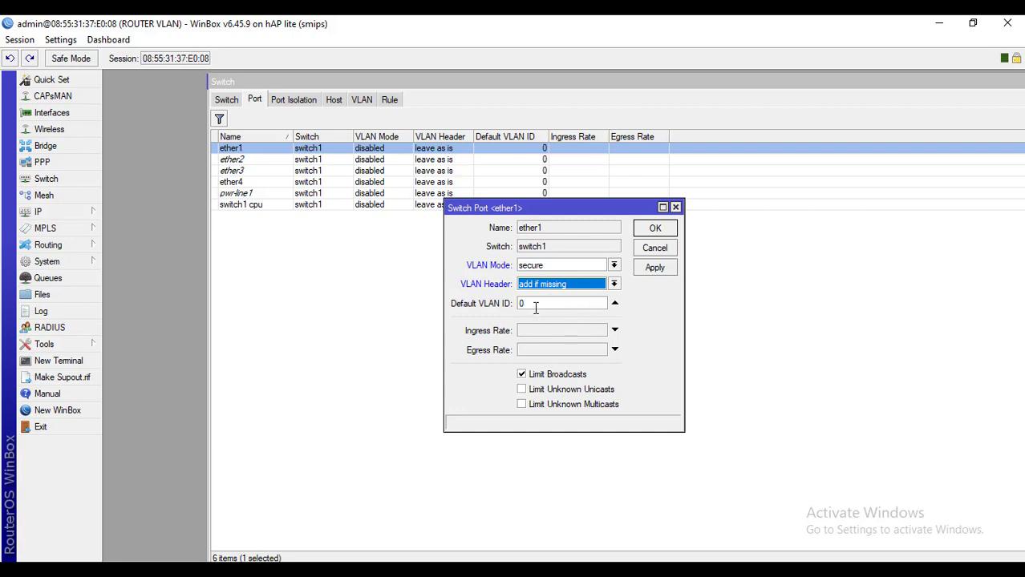
click(538, 304)
click(655, 267)
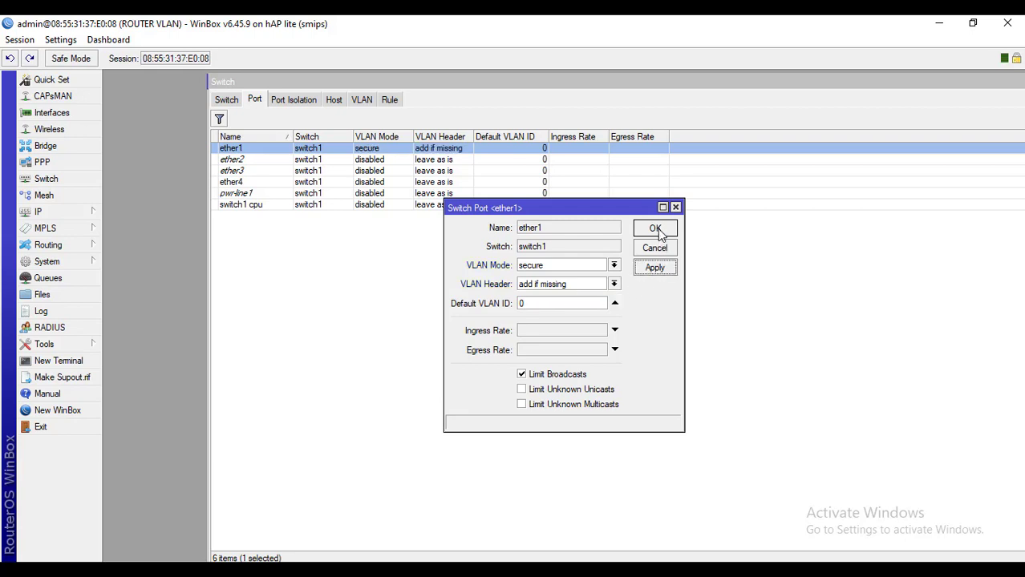
click(655, 229)
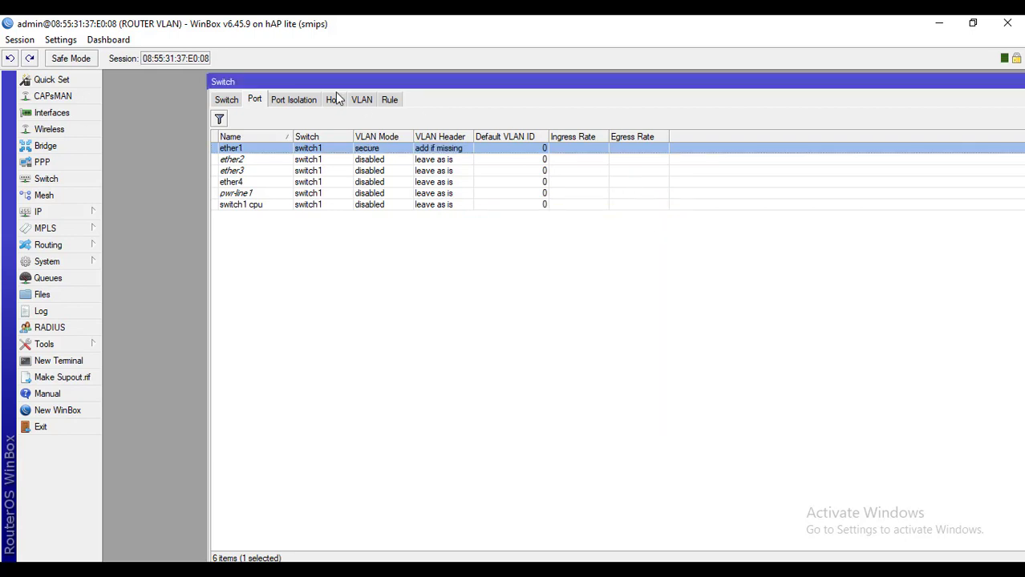
Give switch port ether2 VLAN mode secure, VLAN header always strip, default VLAN ID 10
double_click(249, 159)
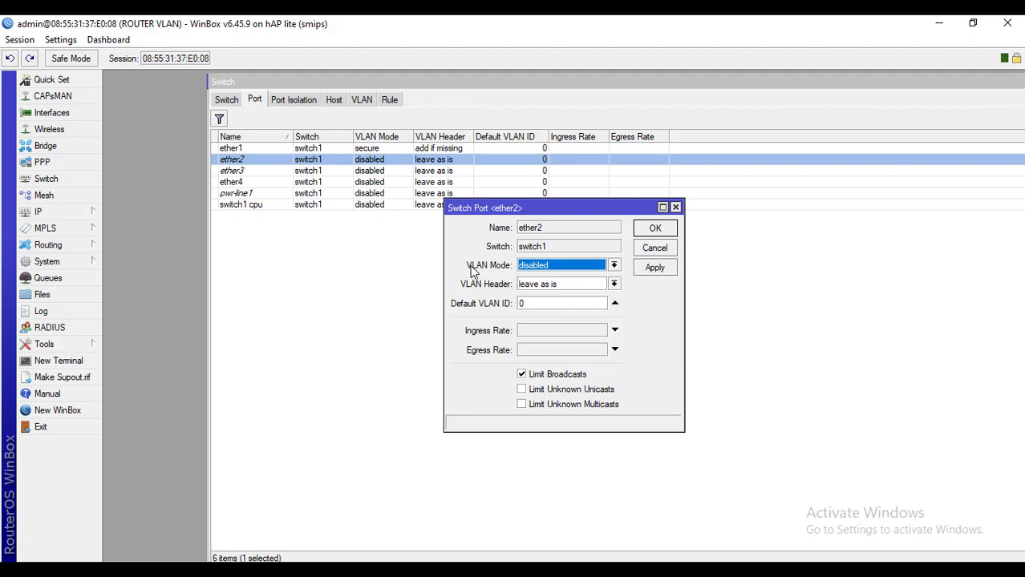
click(537, 267)
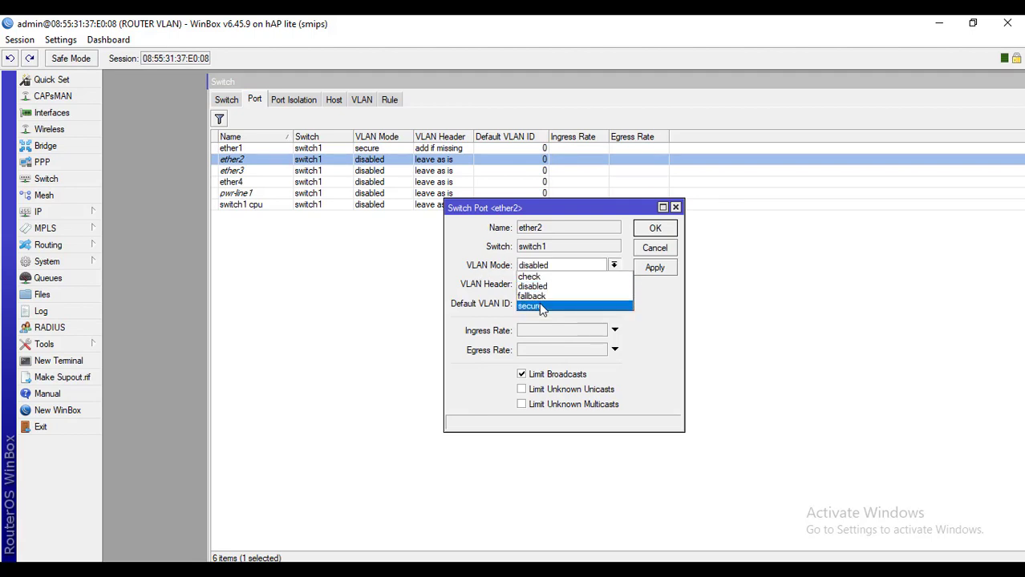
click(539, 305)
click(560, 290)
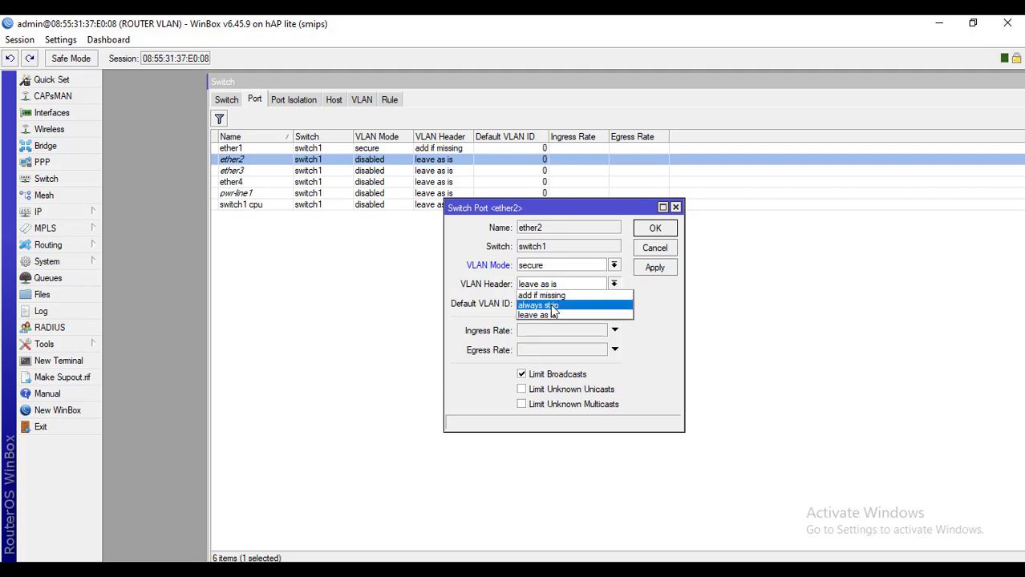
click(572, 306)
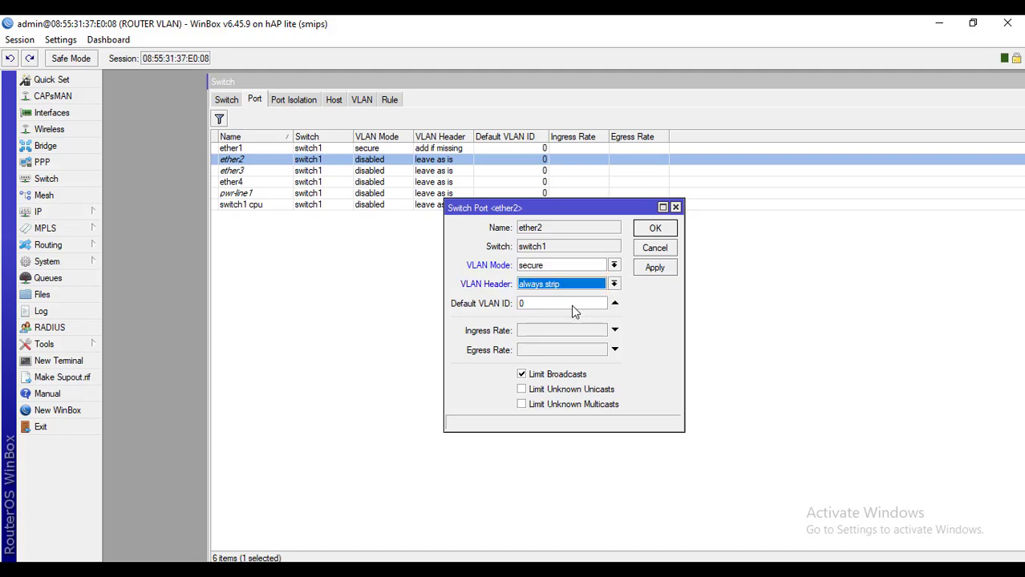
drag(572, 308, 517, 304)
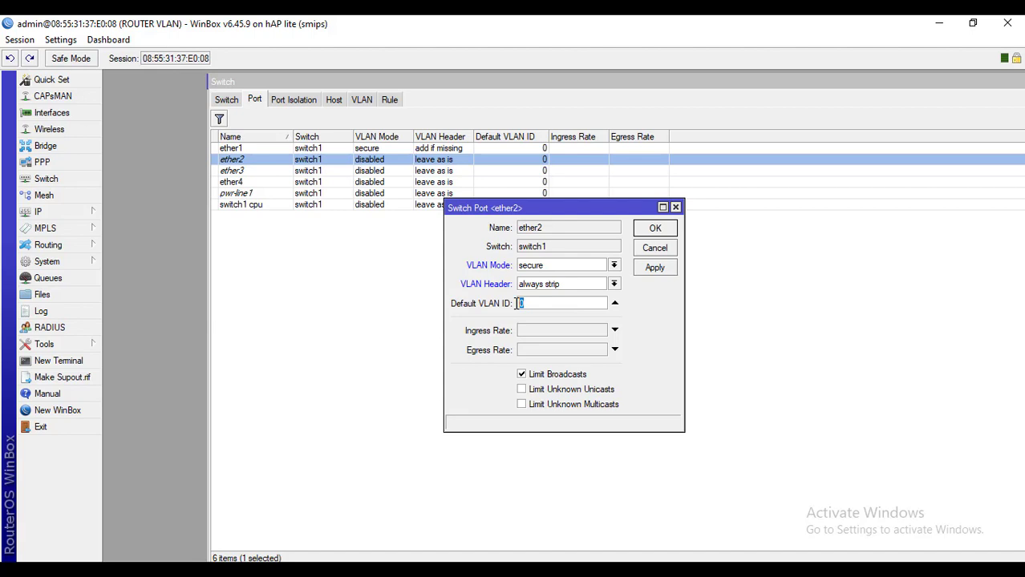
text(10)
click(655, 268)
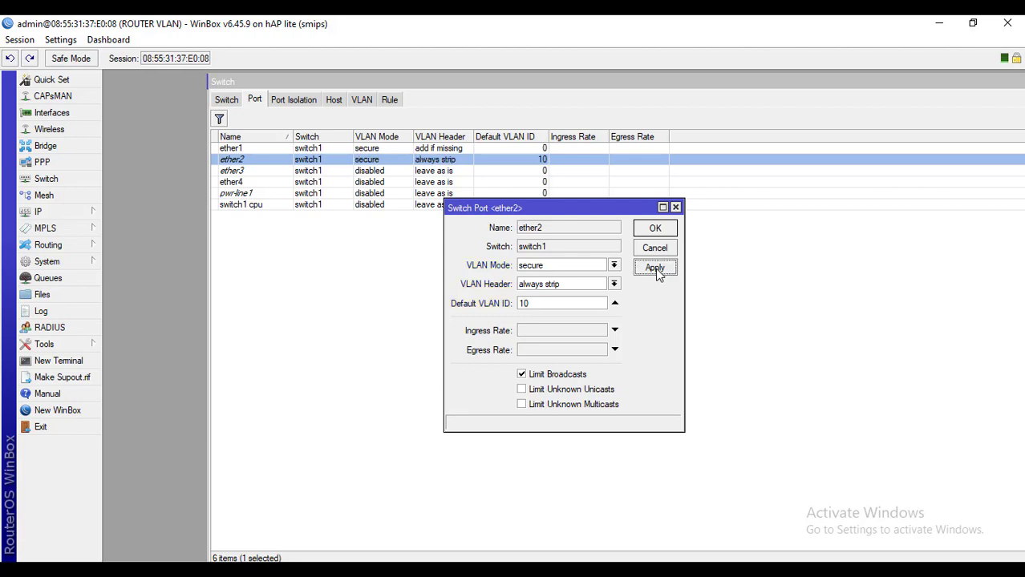
click(655, 228)
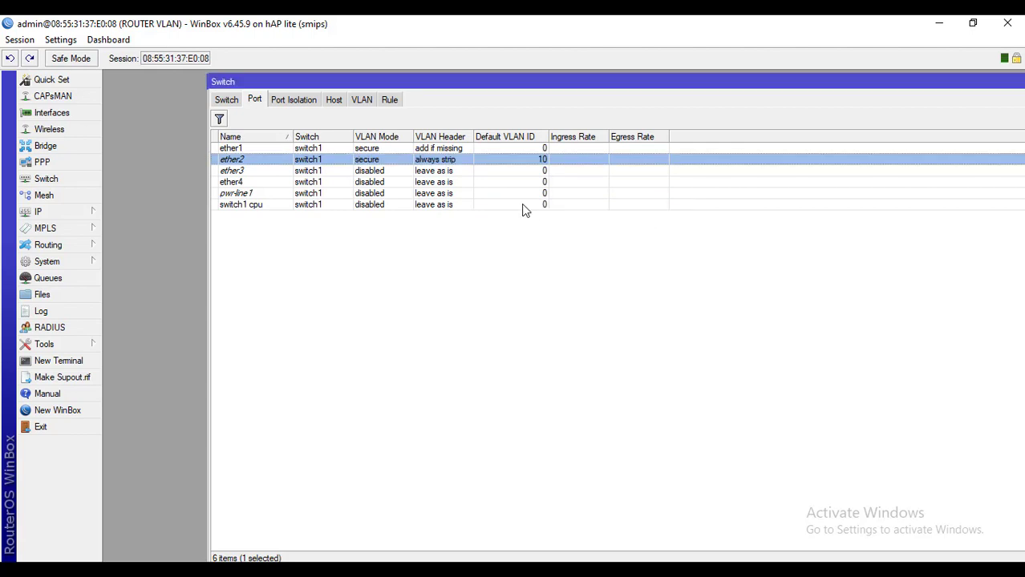
Give switch port ether3 VLAN mode secure, VLAN header always strip, default VLAN ID 20
double_click(264, 177)
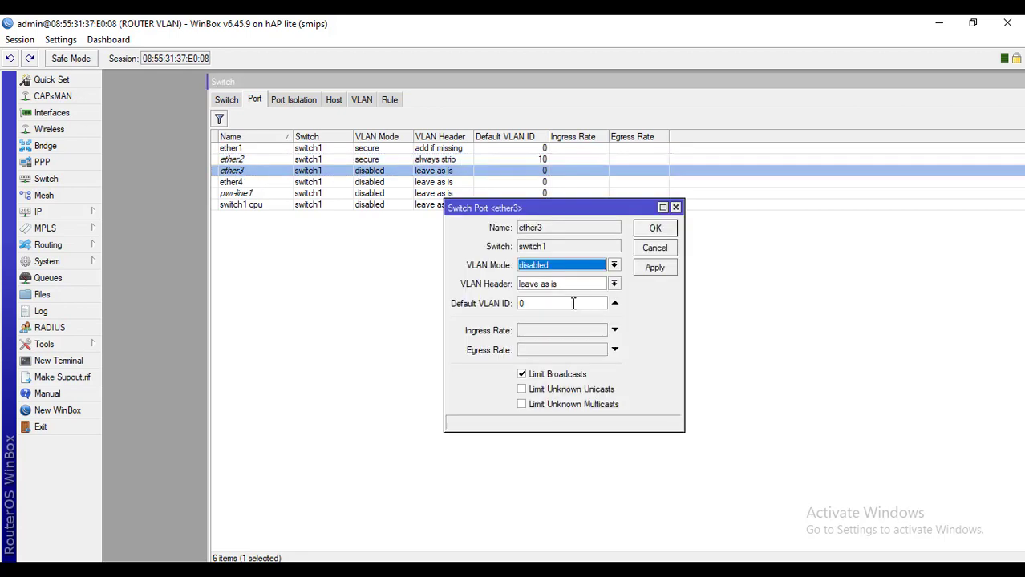
click(586, 265)
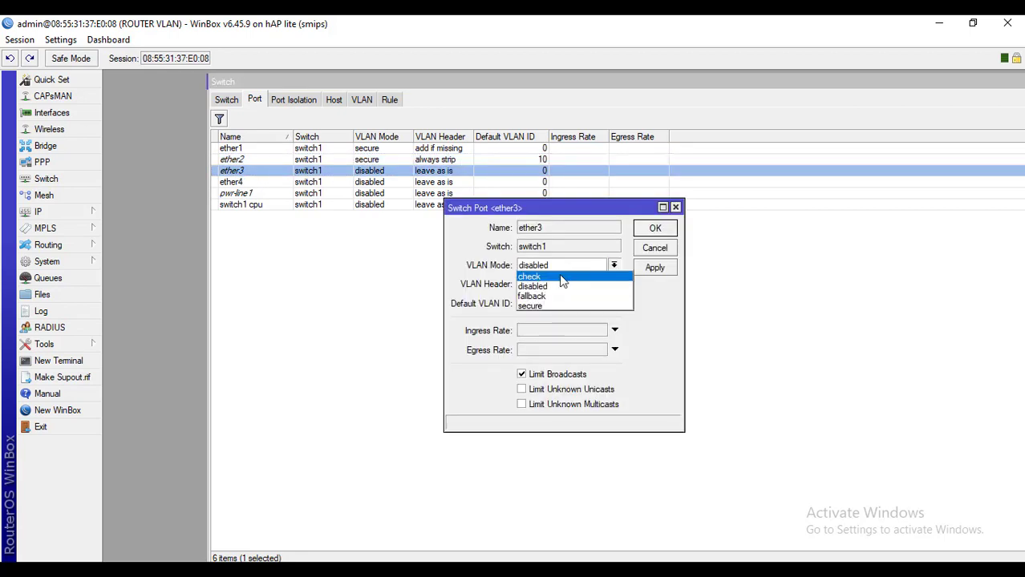
click(545, 307)
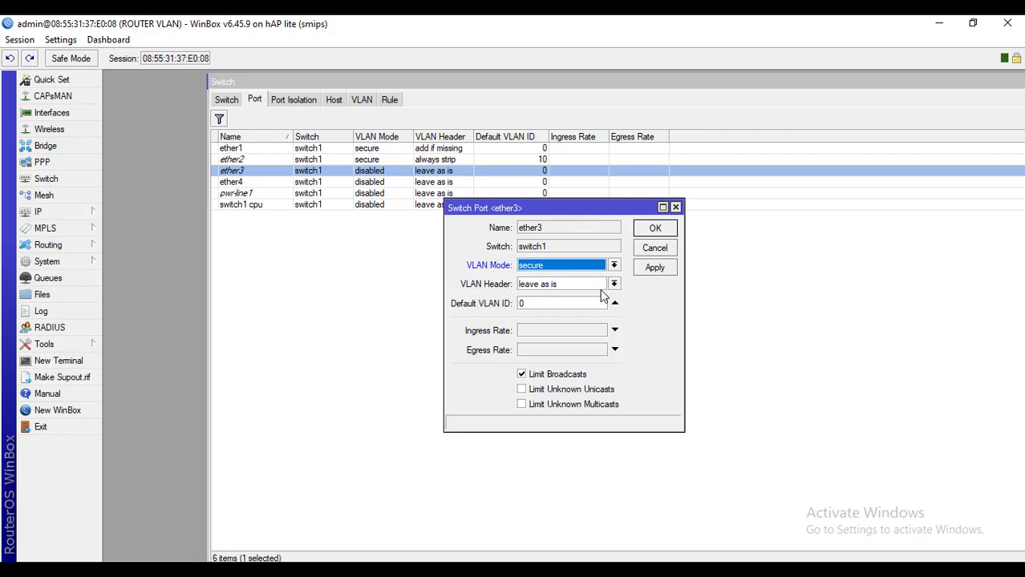
click(614, 284)
click(557, 303)
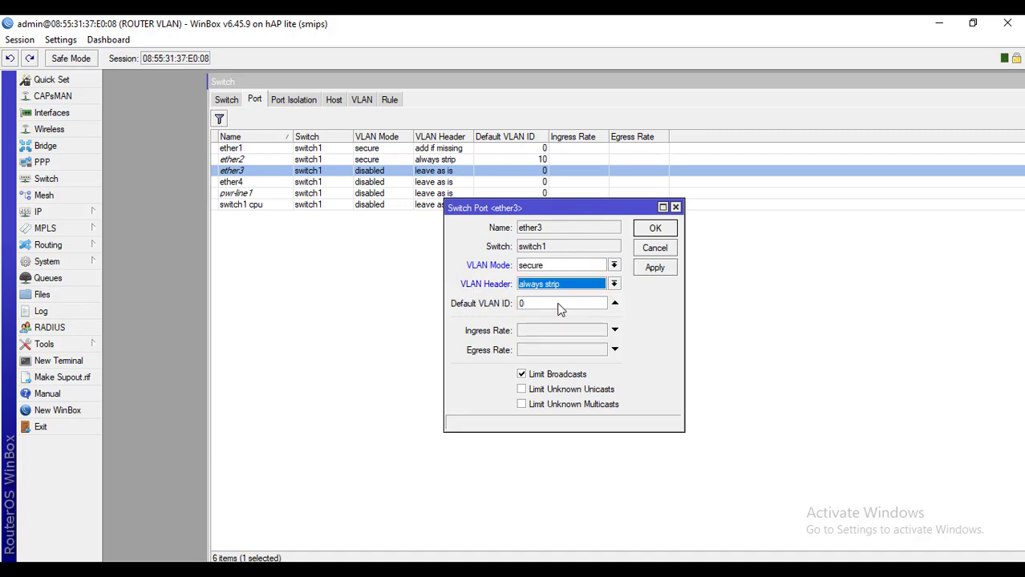
click(552, 304)
key(BackSpace)
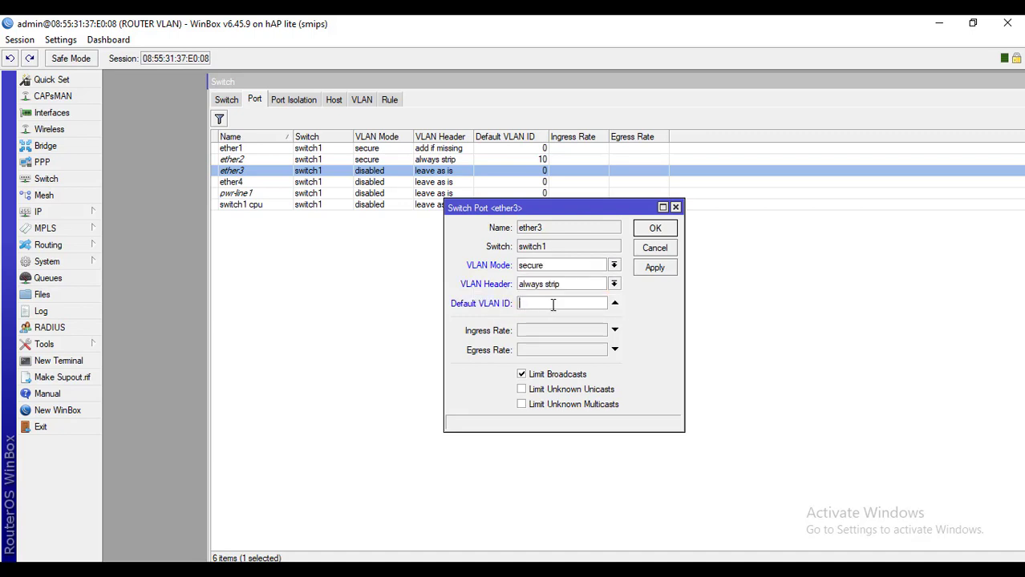
text(20)
click(654, 268)
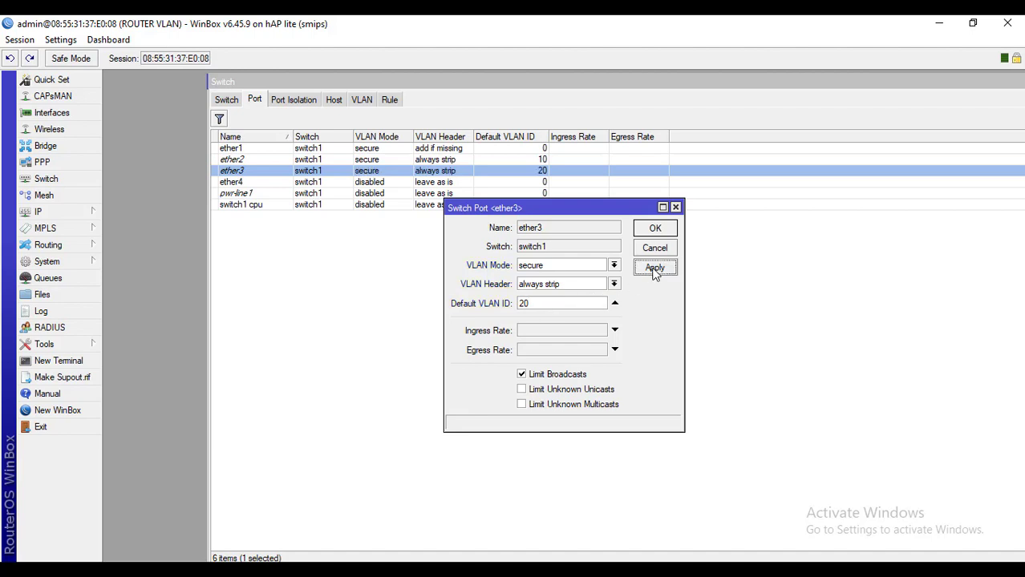
click(655, 230)
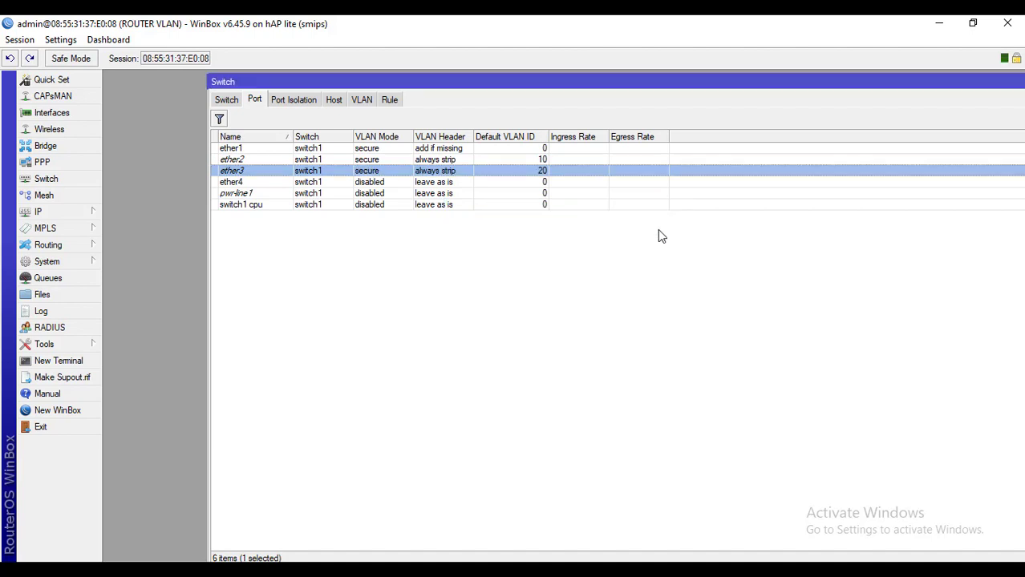
Review the VLAN 10 and VLAN 20 entries, then return to the switch Port table
click(371, 101)
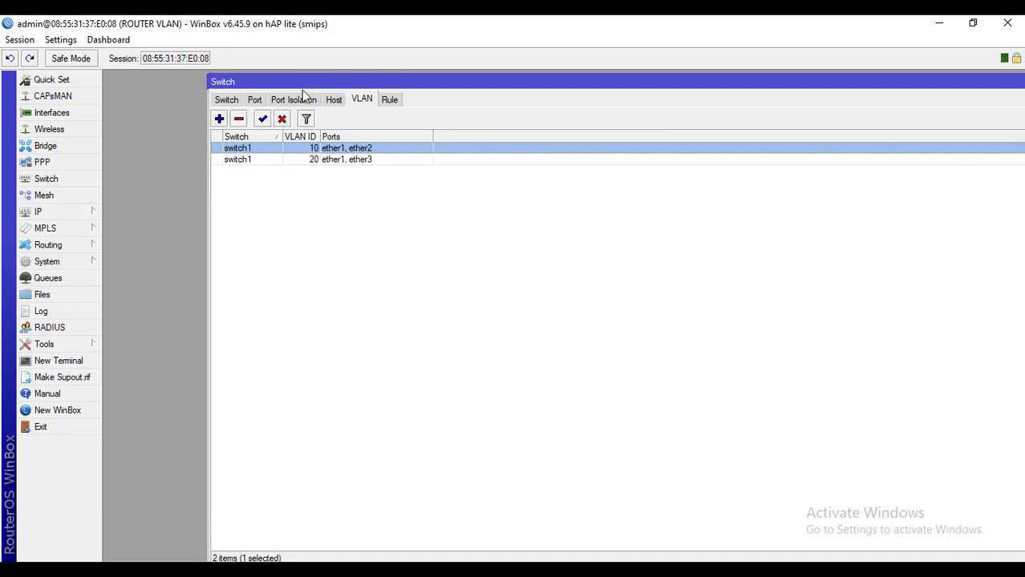
click(254, 101)
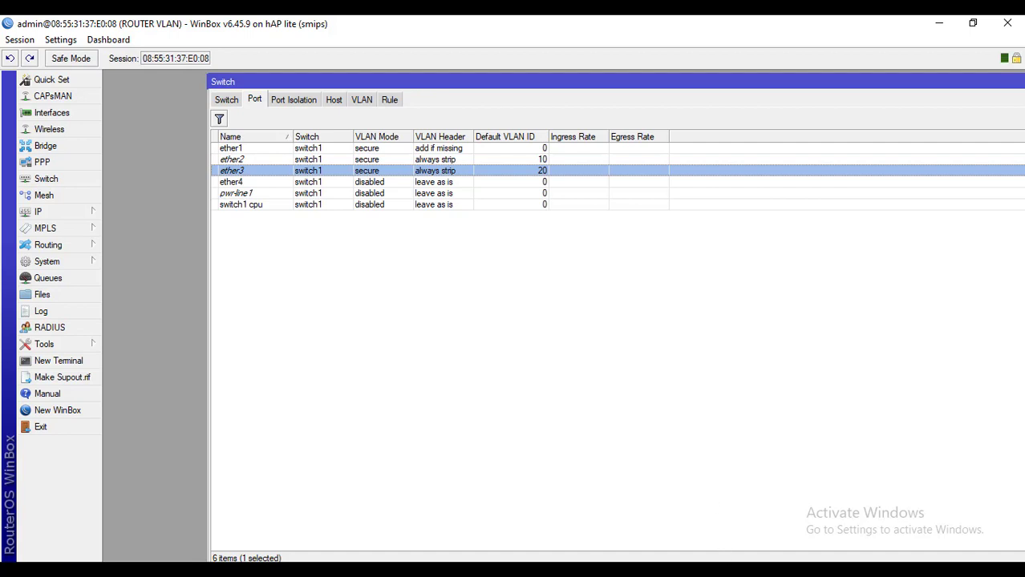
key(F9)
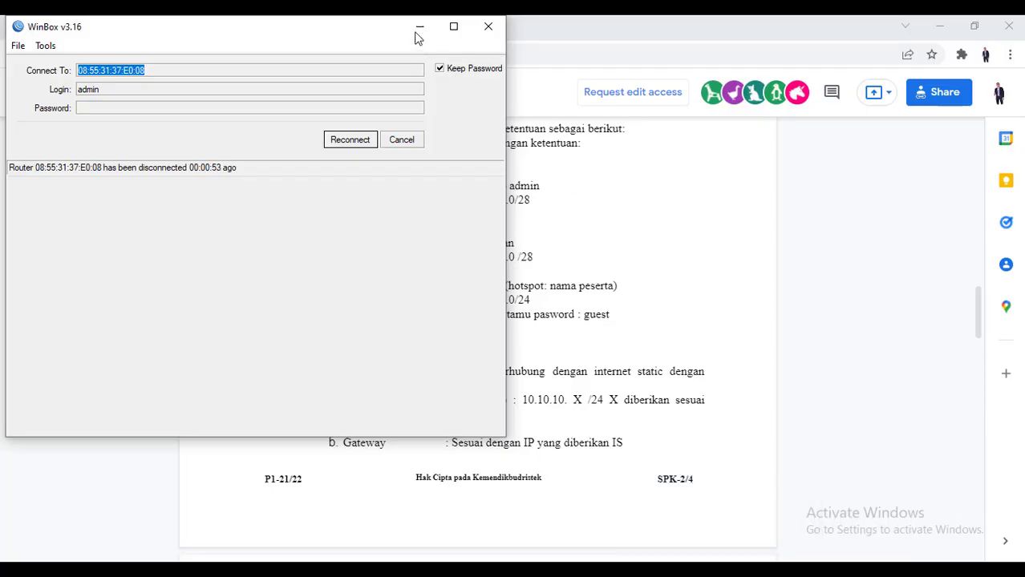
Minimize WinBox and open Windows Network & Internet settings from the tray icon
click(418, 30)
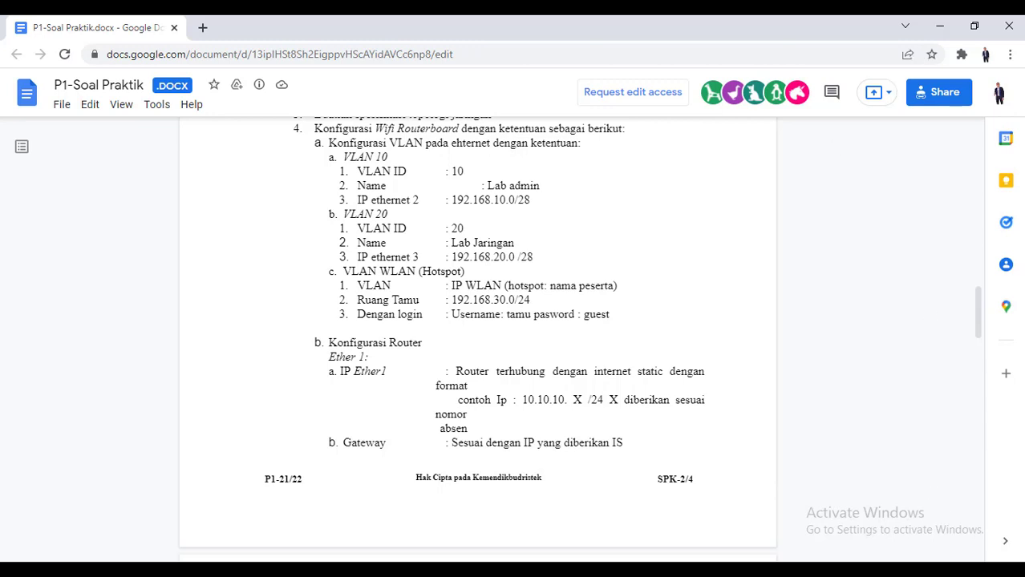
right_click(945, 574)
click(918, 562)
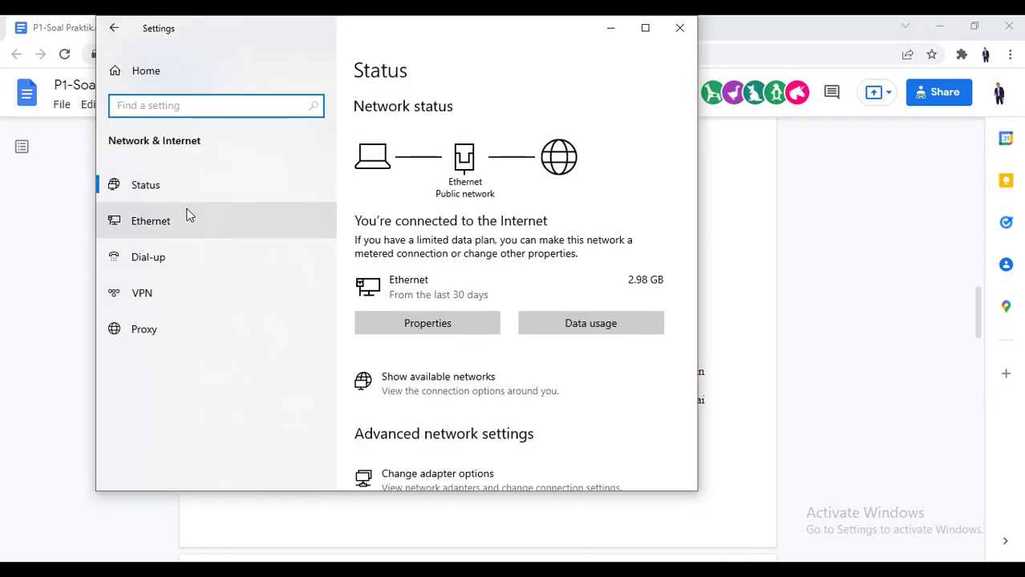
Check the Ethernet status details: IPv4 192.168.10.14 assigned by DHCP, gateway 192.168.10.1
click(185, 220)
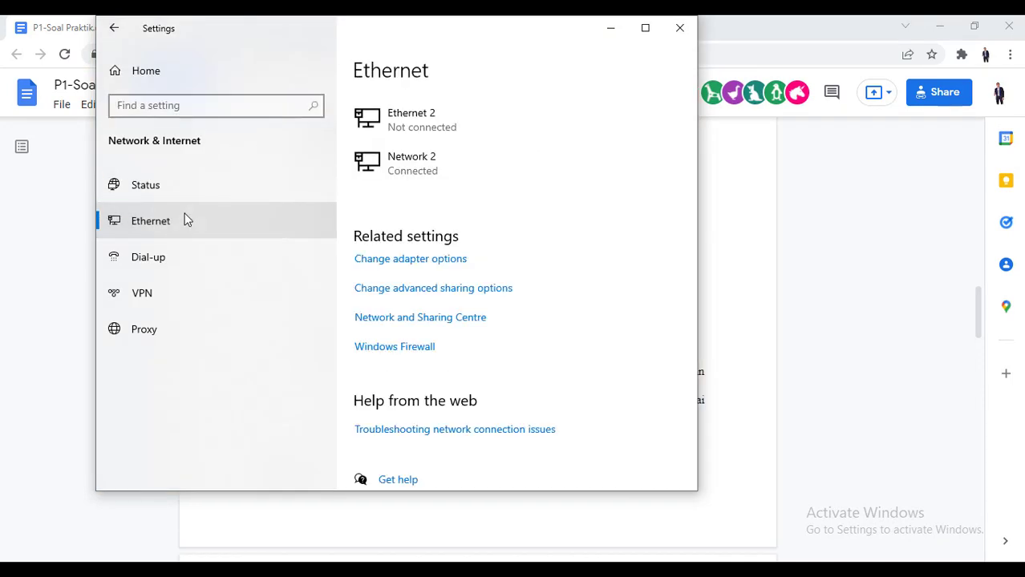
click(431, 267)
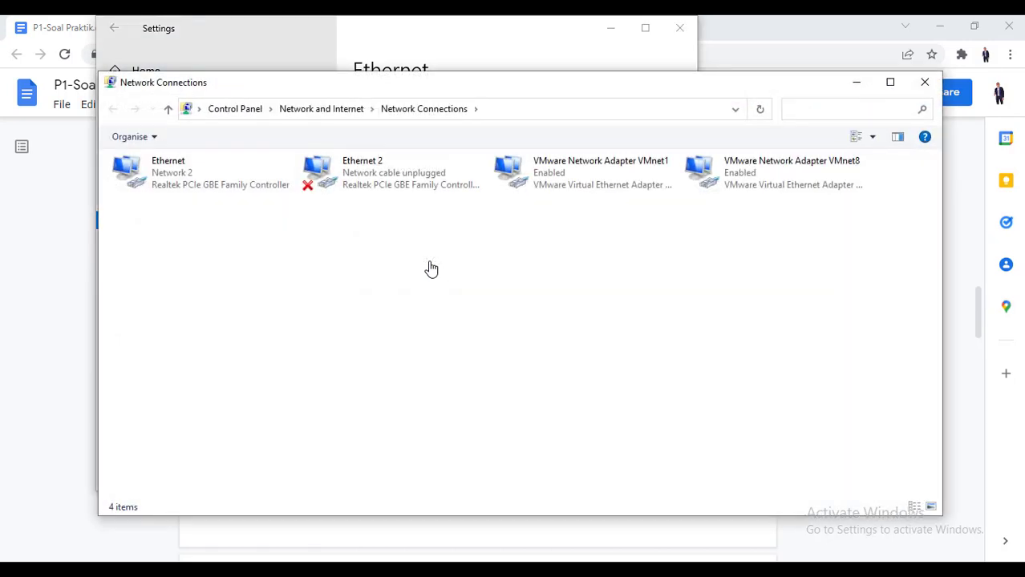
click(206, 182)
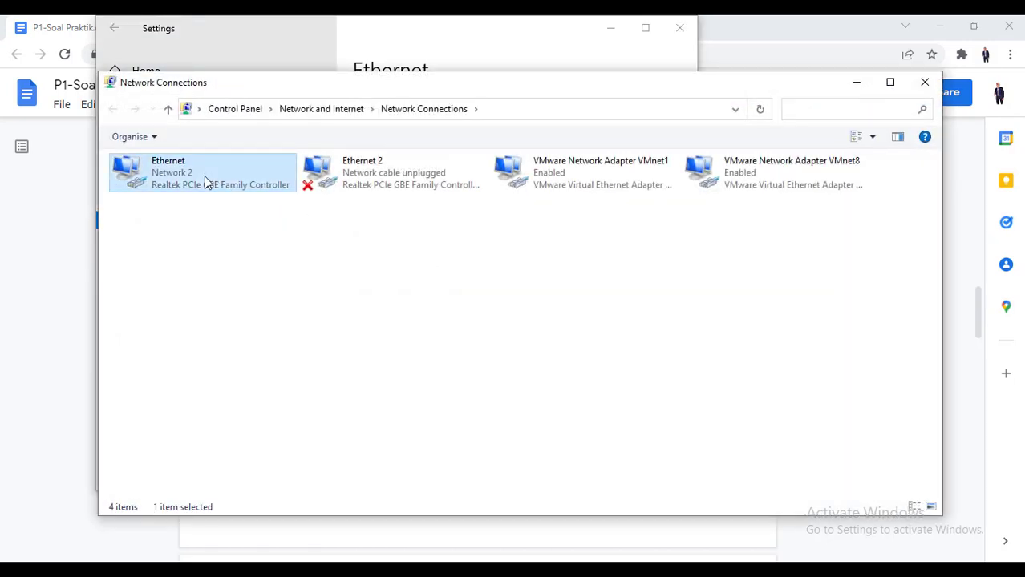
double_click(203, 180)
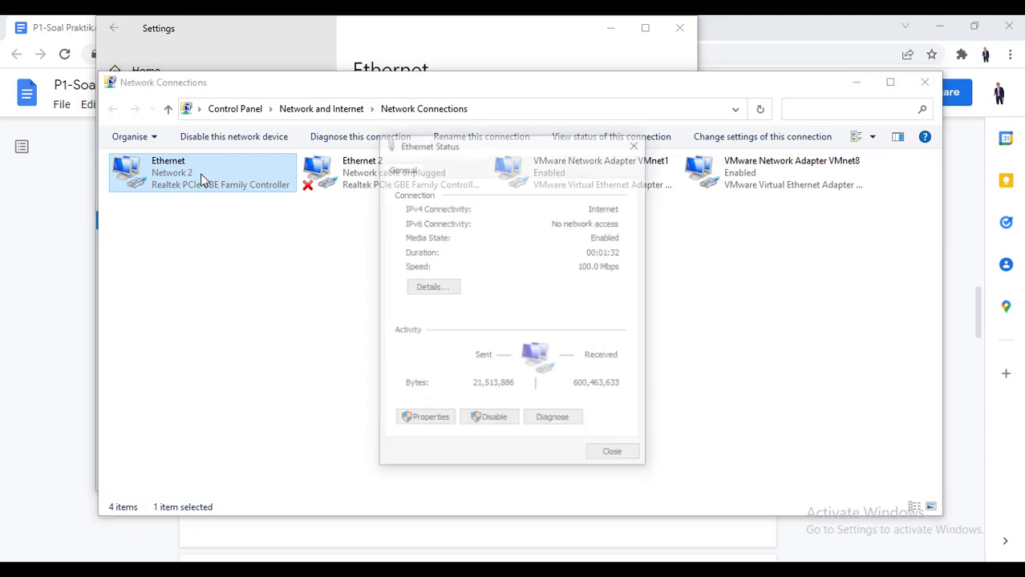
click(435, 290)
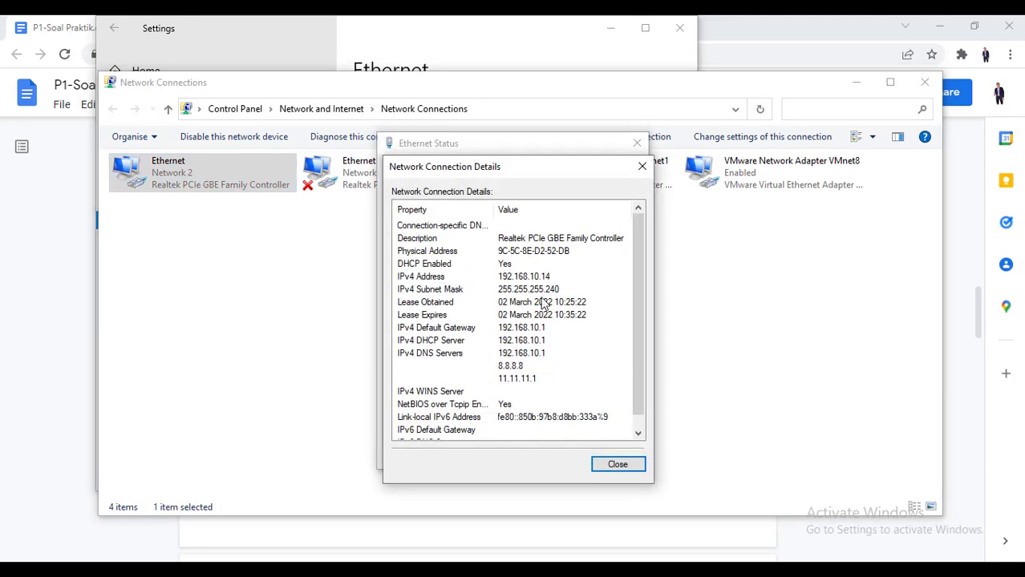
click(511, 279)
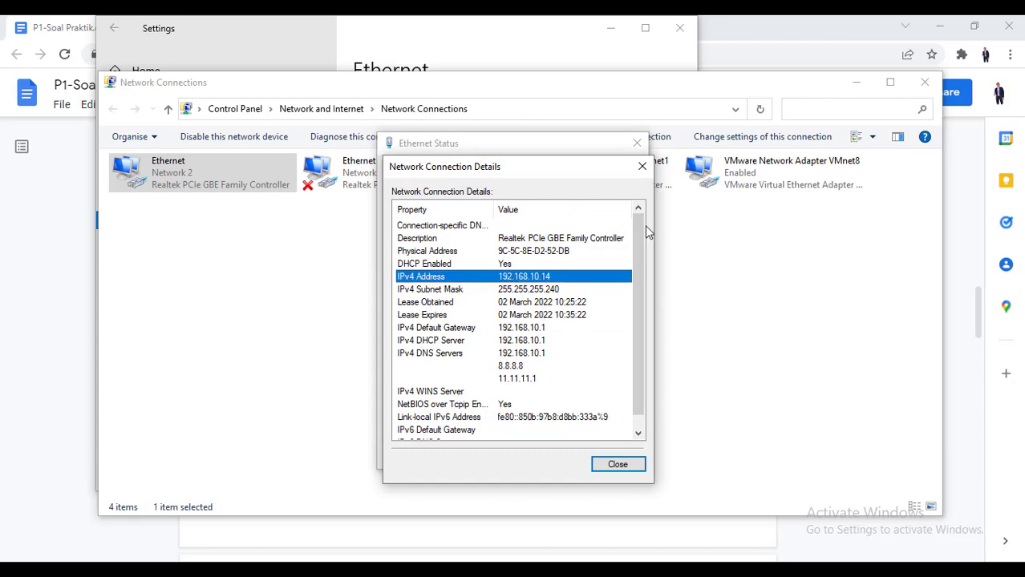
click(642, 166)
click(637, 143)
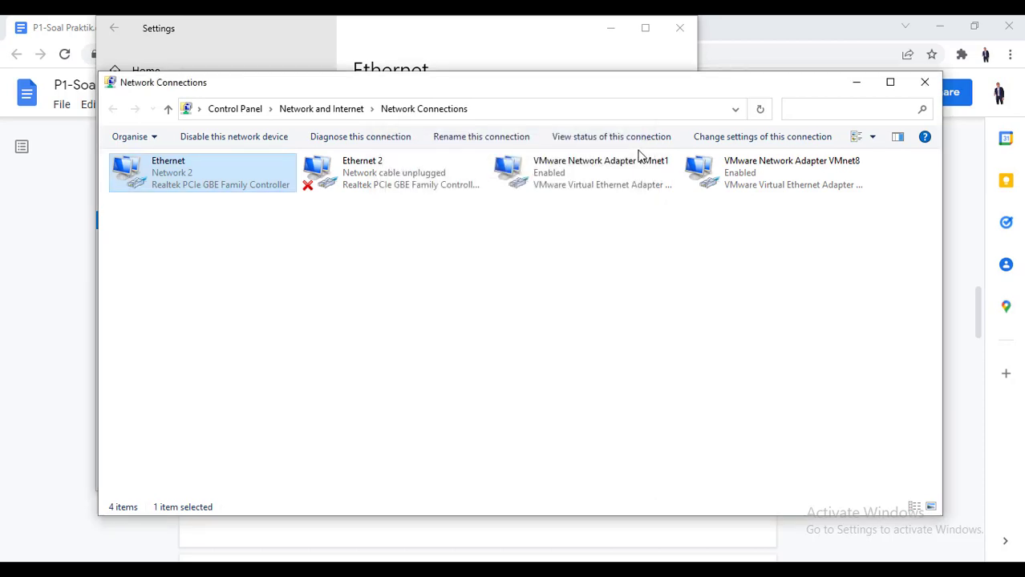
Confirm the Ethernet IPv4 properties remain automatic, then close the adapter windows unchanged
right_click(244, 181)
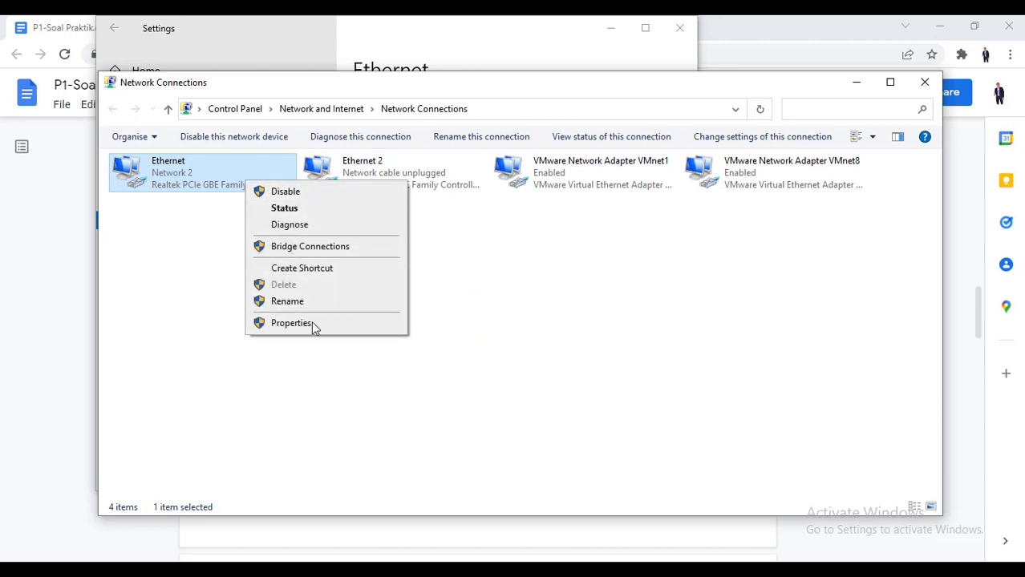
click(290, 323)
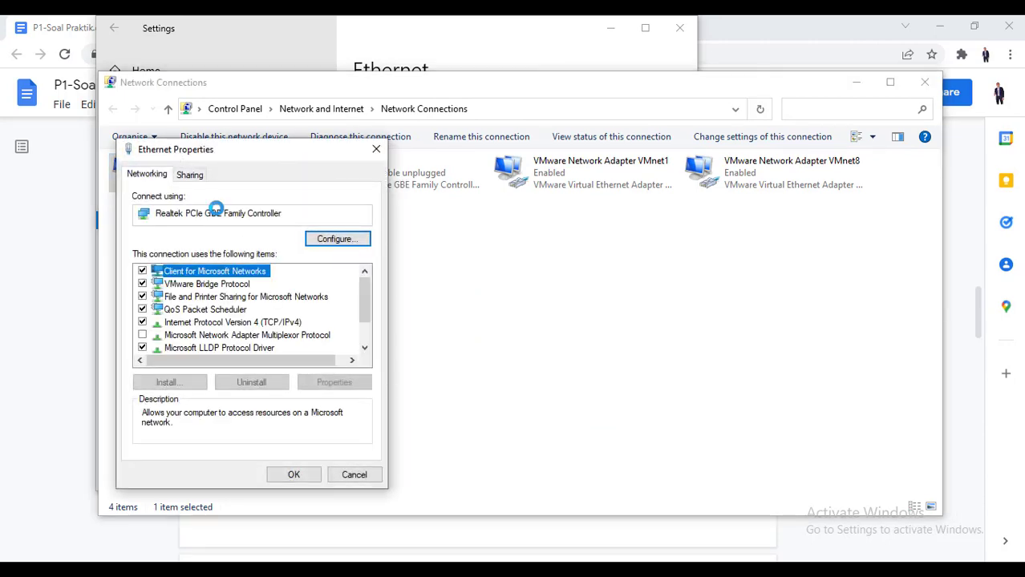
double_click(290, 323)
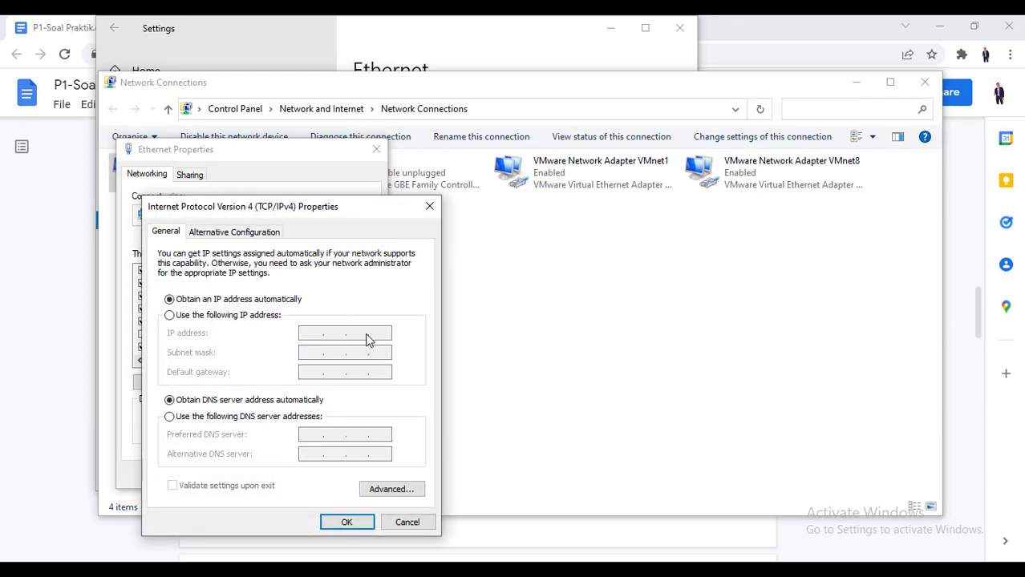
click(427, 207)
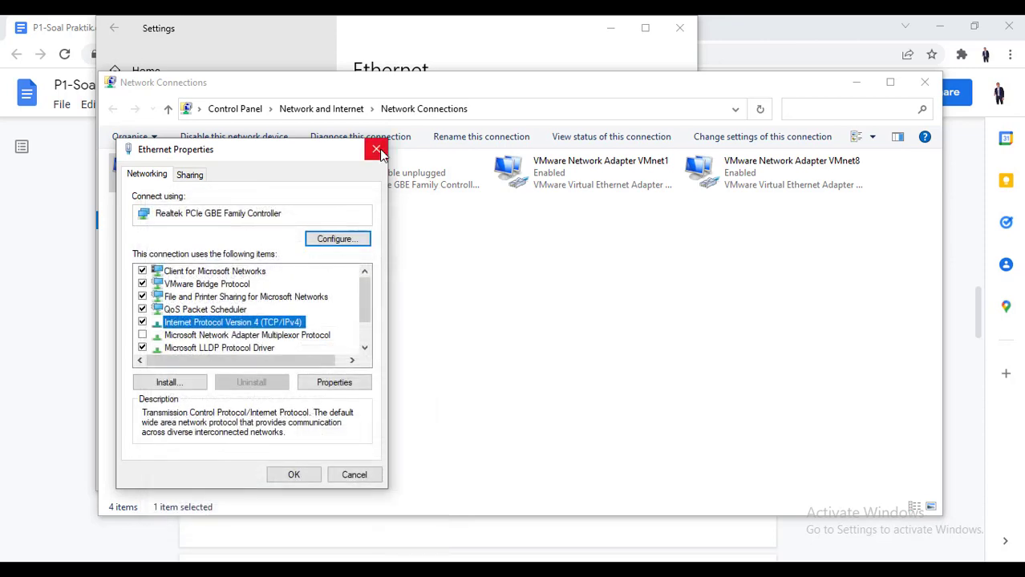
click(376, 150)
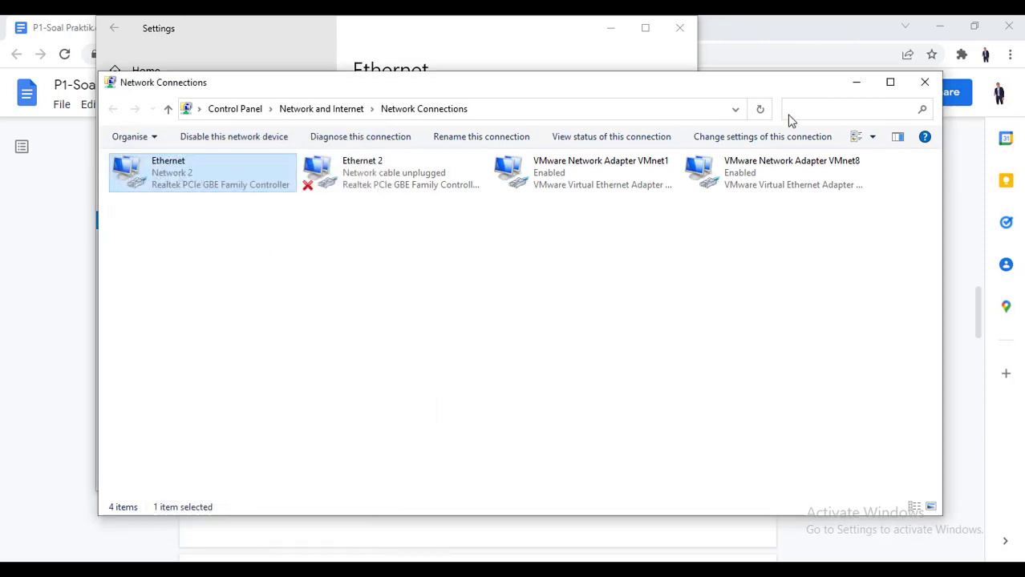
click(918, 87)
Run ipconfig in Command Prompt, showing Ethernet at 192.168.10.14 with gateway 192.168.10.1
click(682, 36)
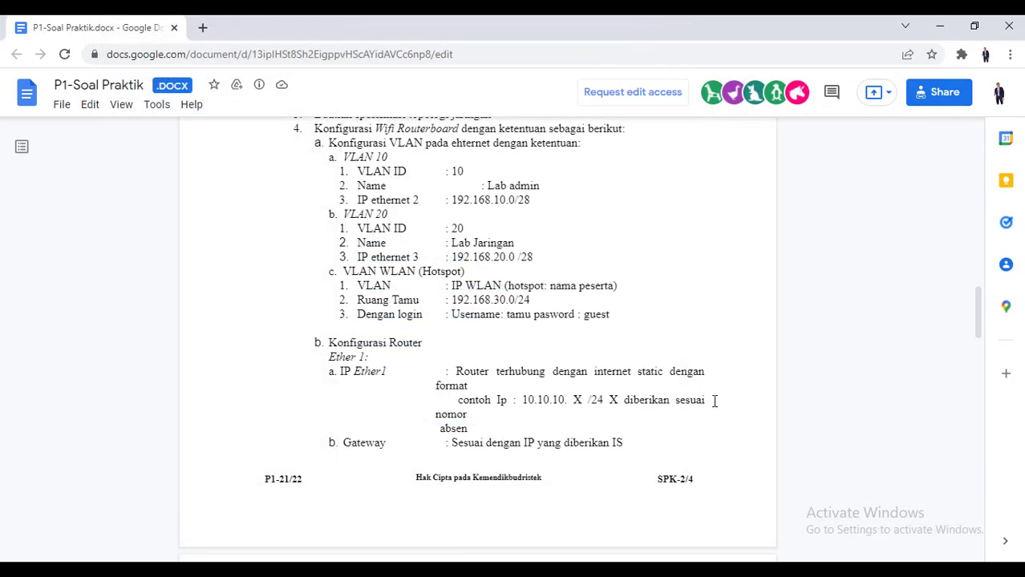
key(super+r)
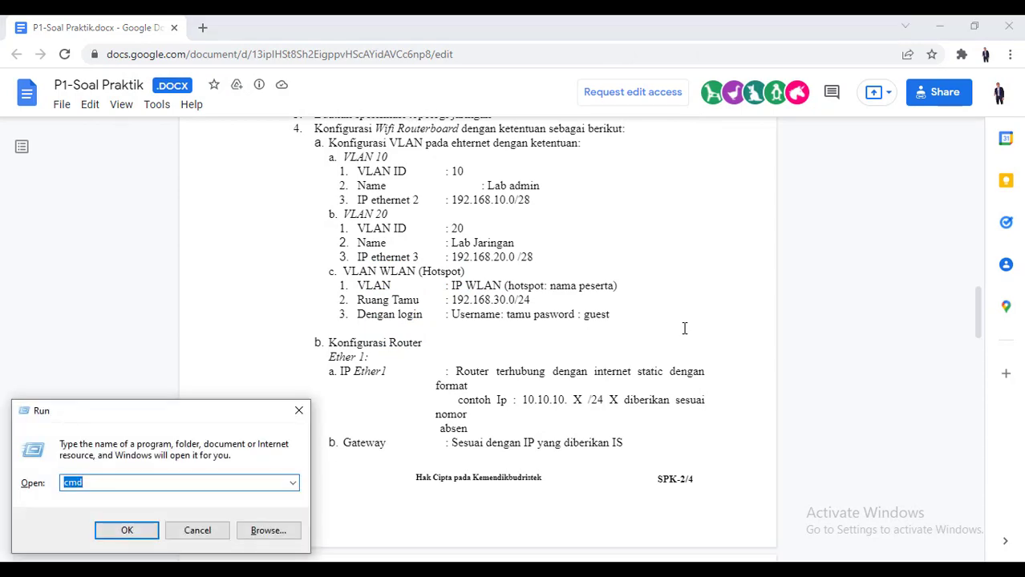
key(Return)
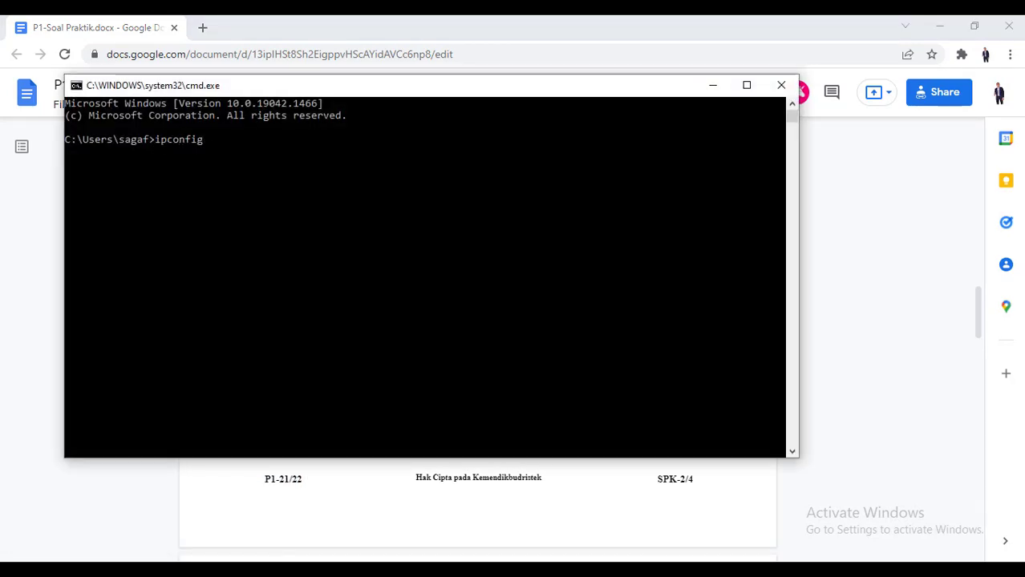
text(ipconfig)
key(Return)
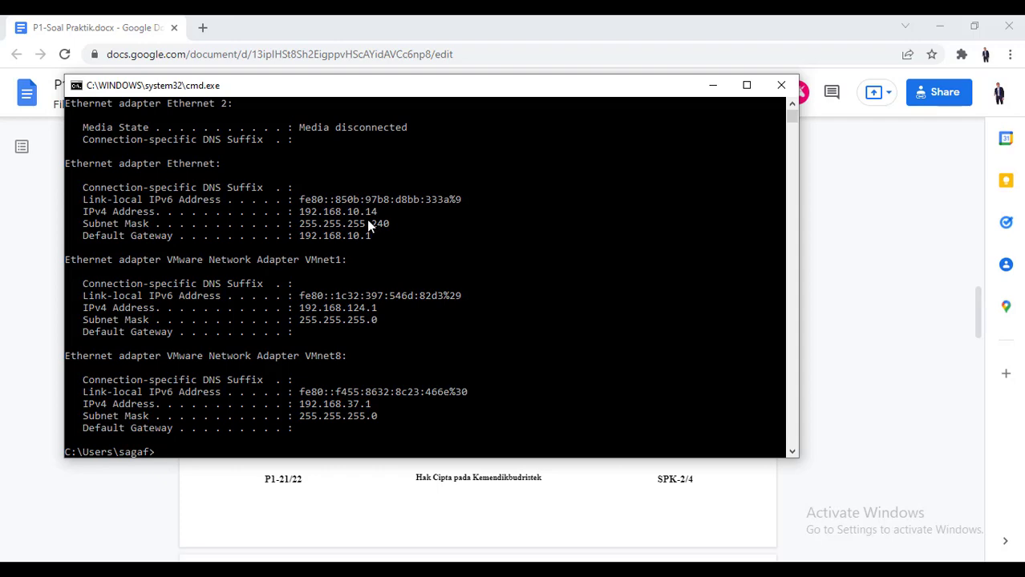
click(203, 28)
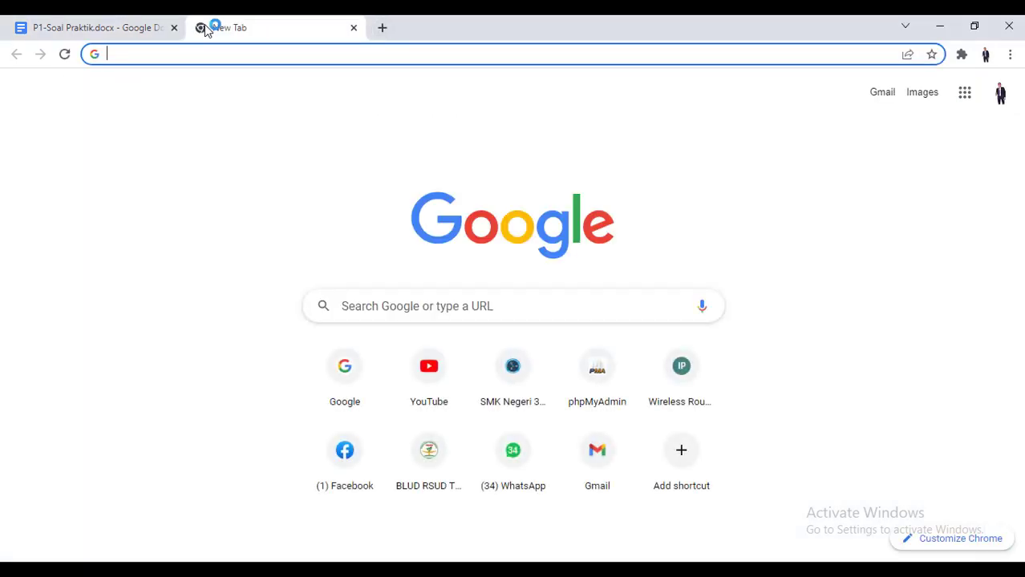
Load google.com and YouTube in separate Chrome tabs
text(google.com)
key(Return)
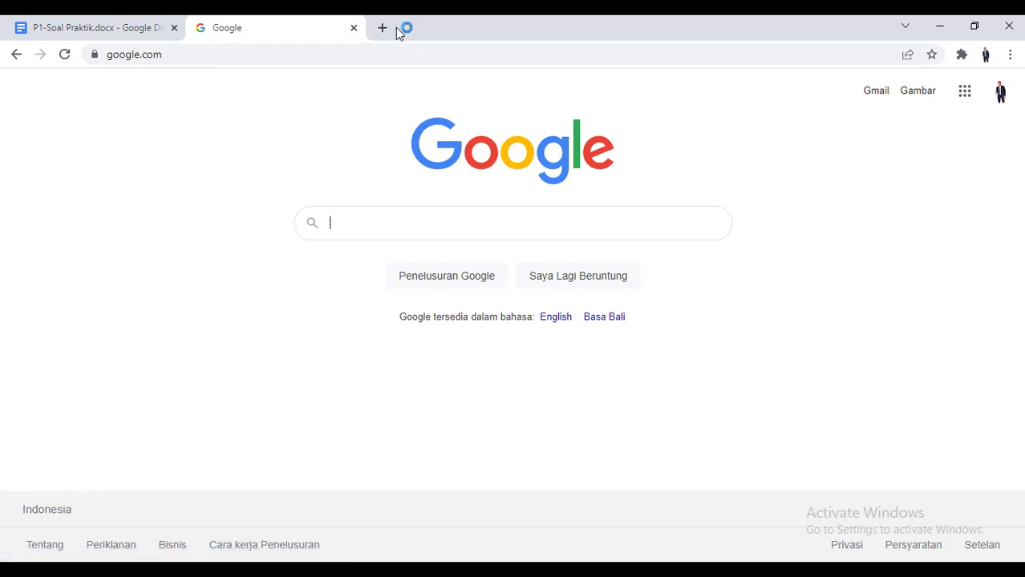
click(384, 29)
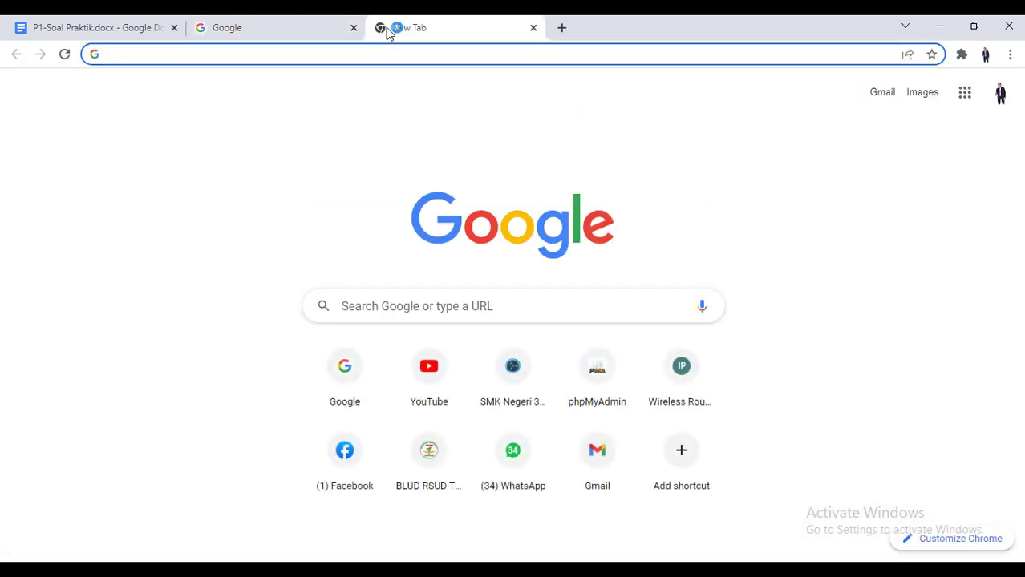
text(youtube.com)
key(Return)
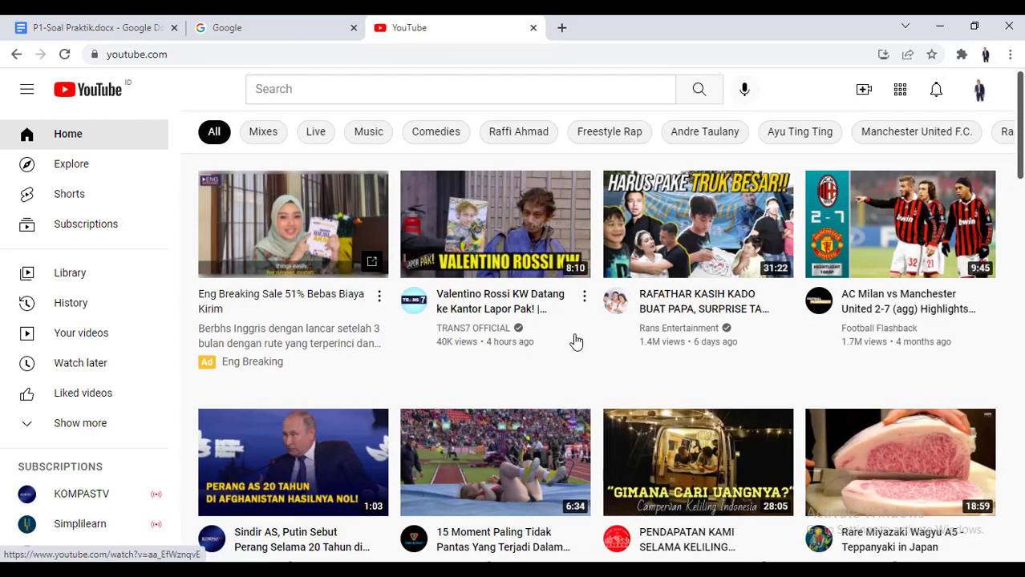
scroll(574, 341, down, 4)
scroll(575, 341, up, 4)
Load detik.com in another tab, then close the detik, YouTube and Google tabs
click(563, 28)
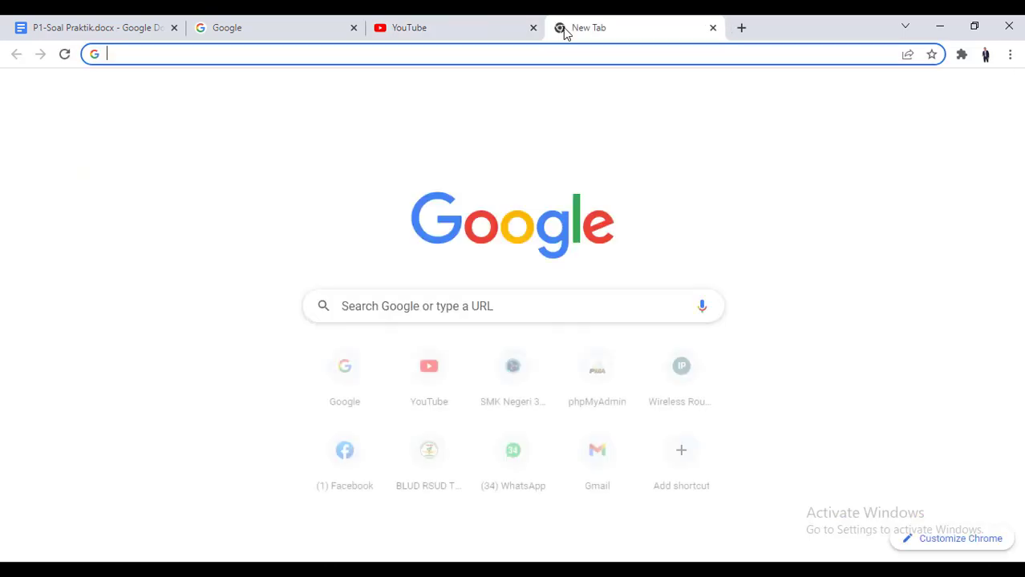
text(detik.com)
key(Return)
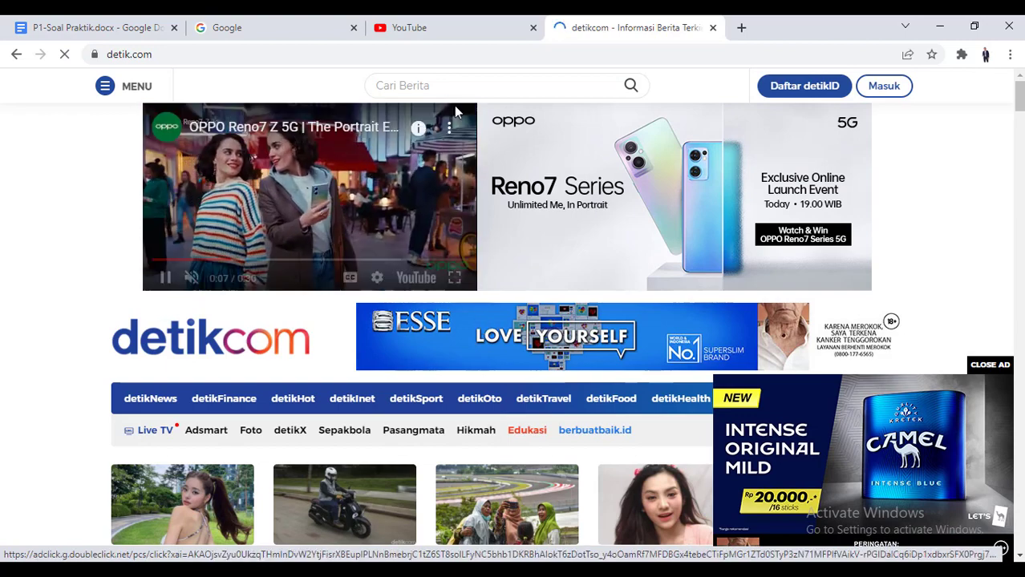
click(713, 28)
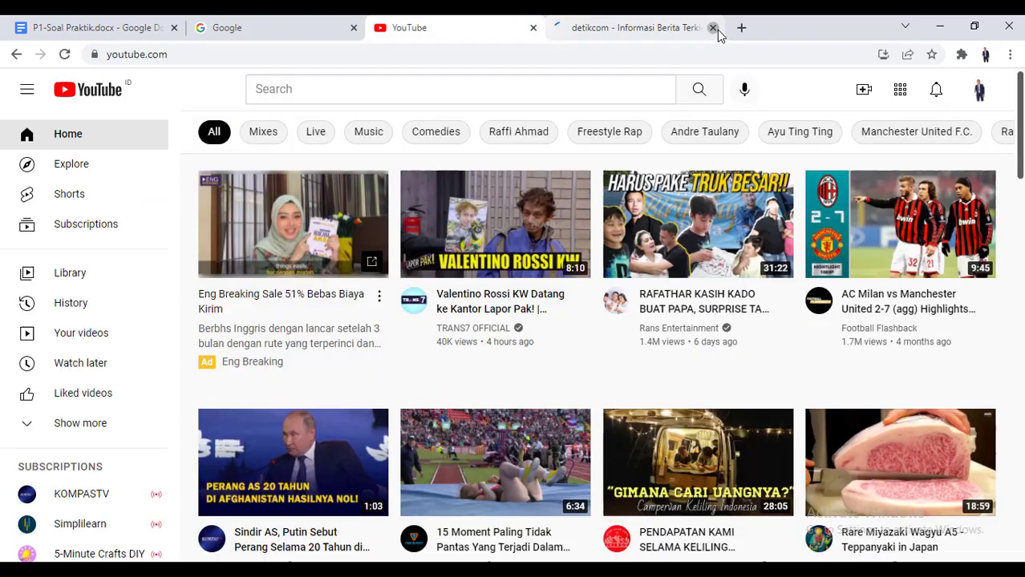
click(533, 28)
click(354, 28)
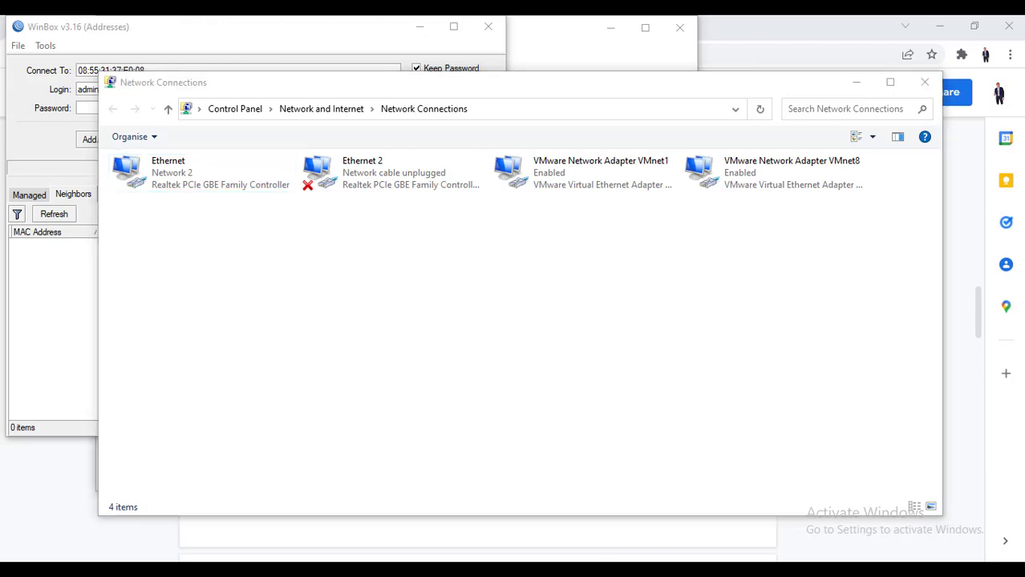
Check the Ethernet details showing DHCP address 192.168.20.14 and gateway 192.168.20.1, then close everything
click(243, 183)
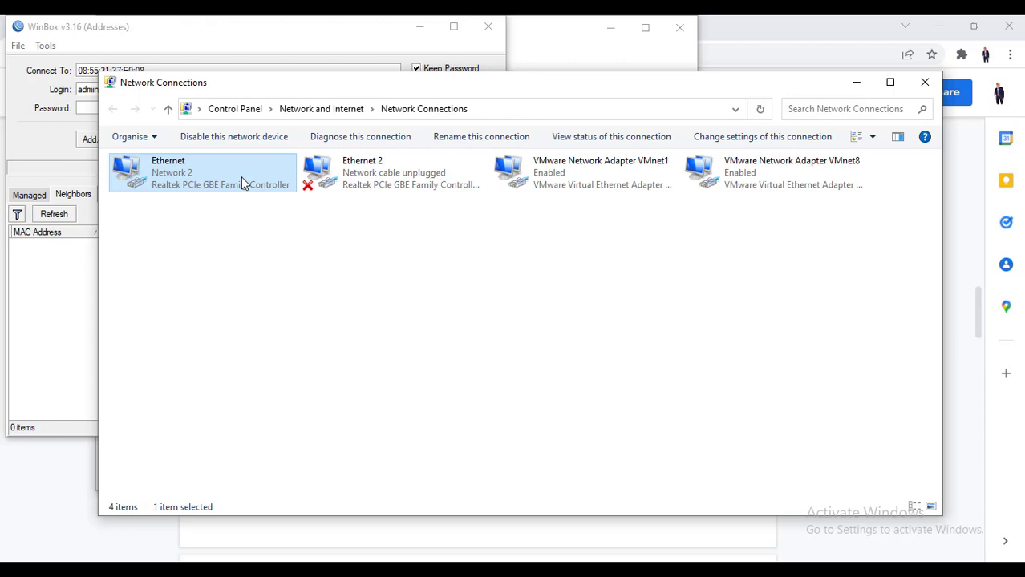
double_click(241, 180)
click(432, 286)
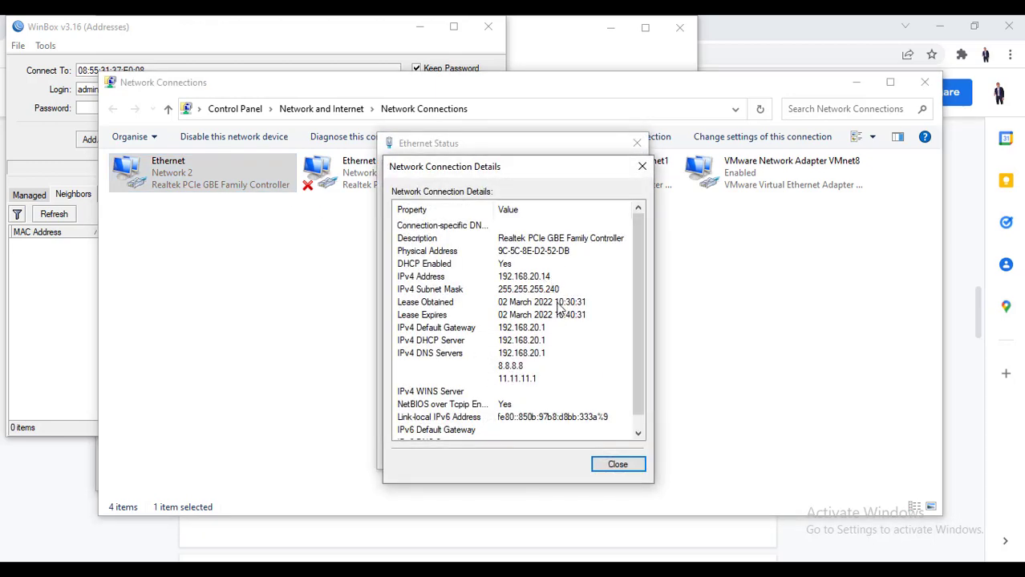
click(642, 168)
click(637, 142)
click(932, 84)
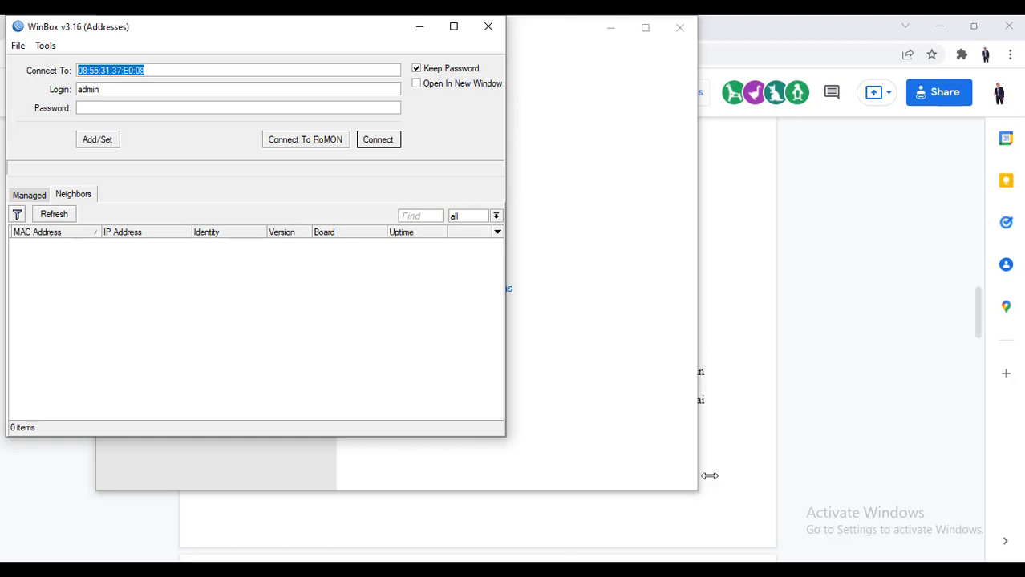
Clear Command Prompt and rerun ipconfig, highlighting Ethernet's 192.168.20.14 address and gateway 192.168.20.1
click(730, 567)
click(579, 345)
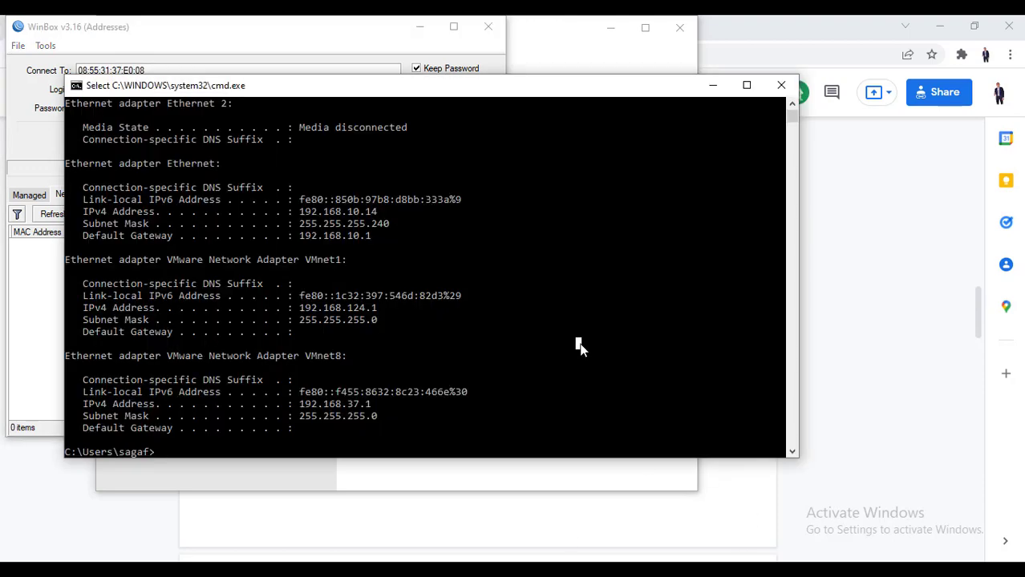
text(cle)
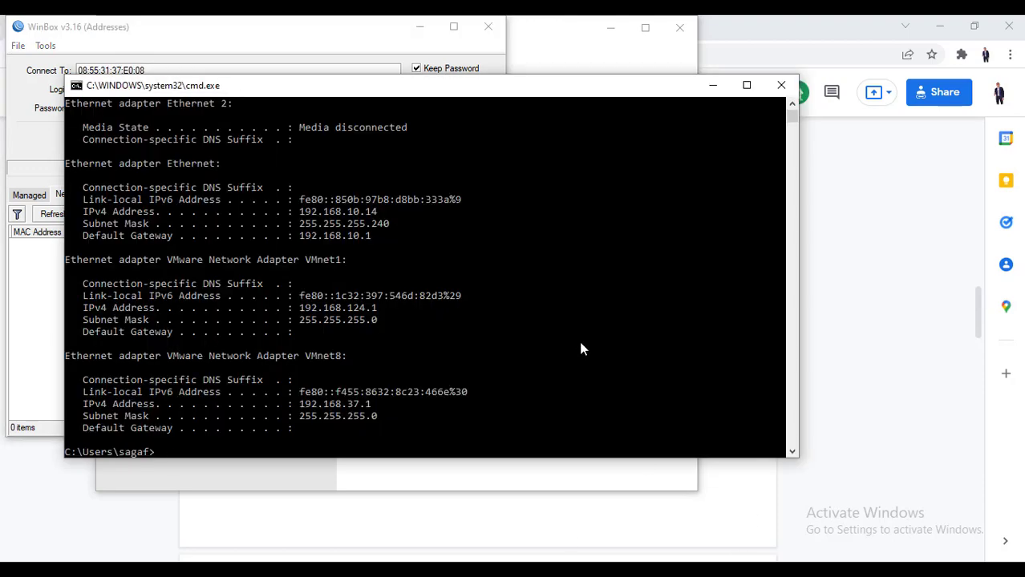
text(cls)
key(Return)
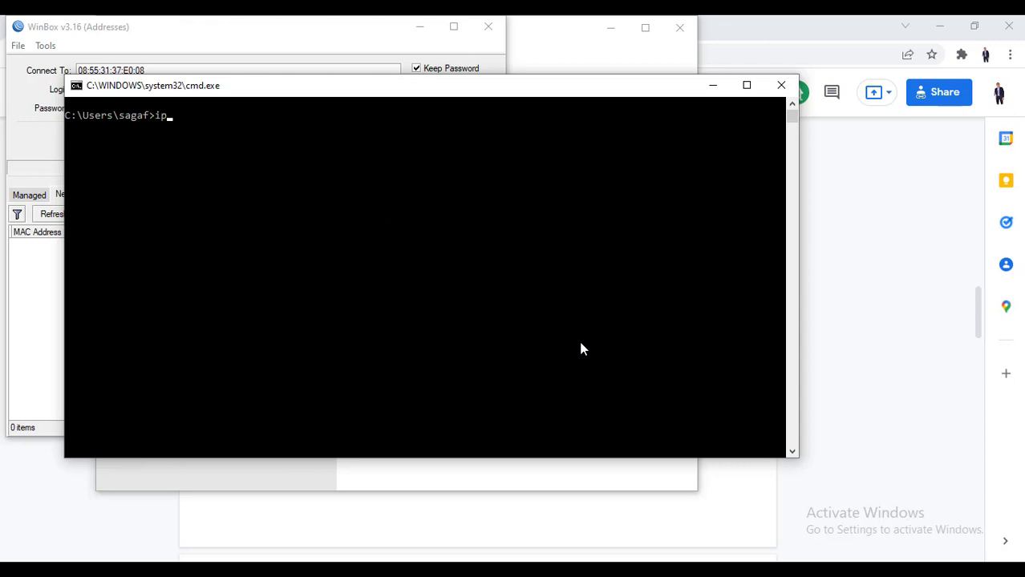
text(ipconfig)
key(Return)
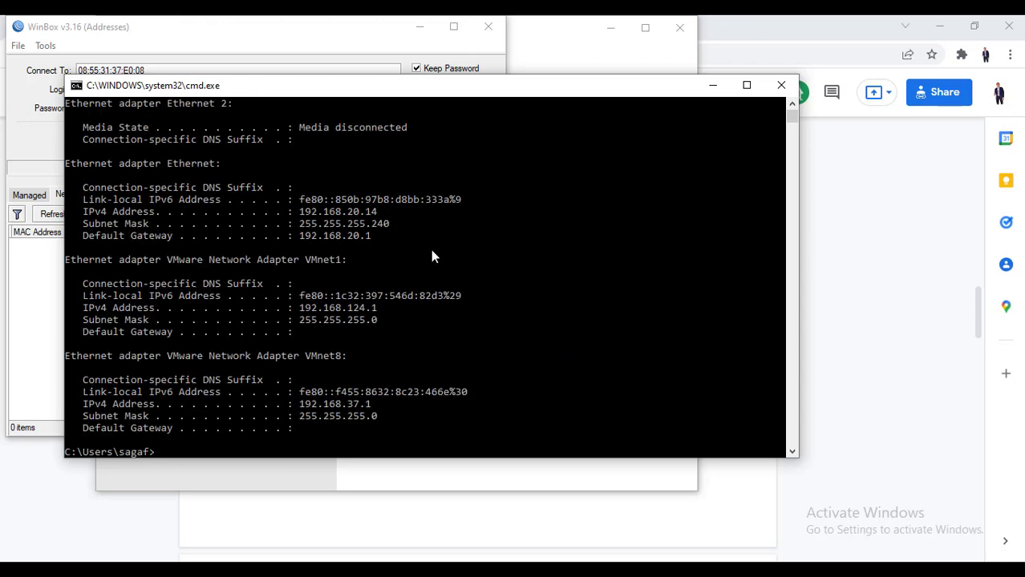
drag(299, 211, 380, 212)
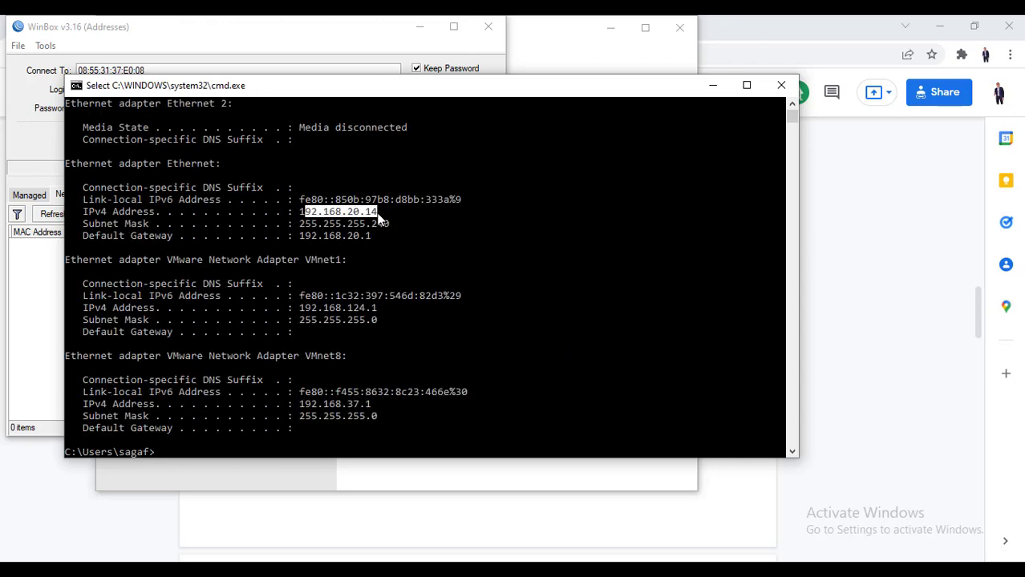
click(380, 213)
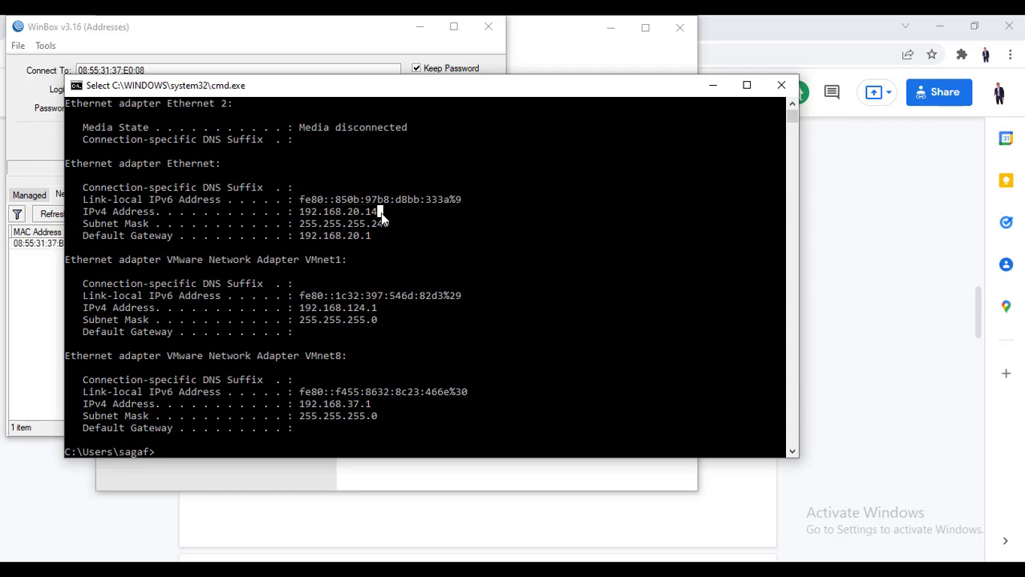
key(alt+Tab)
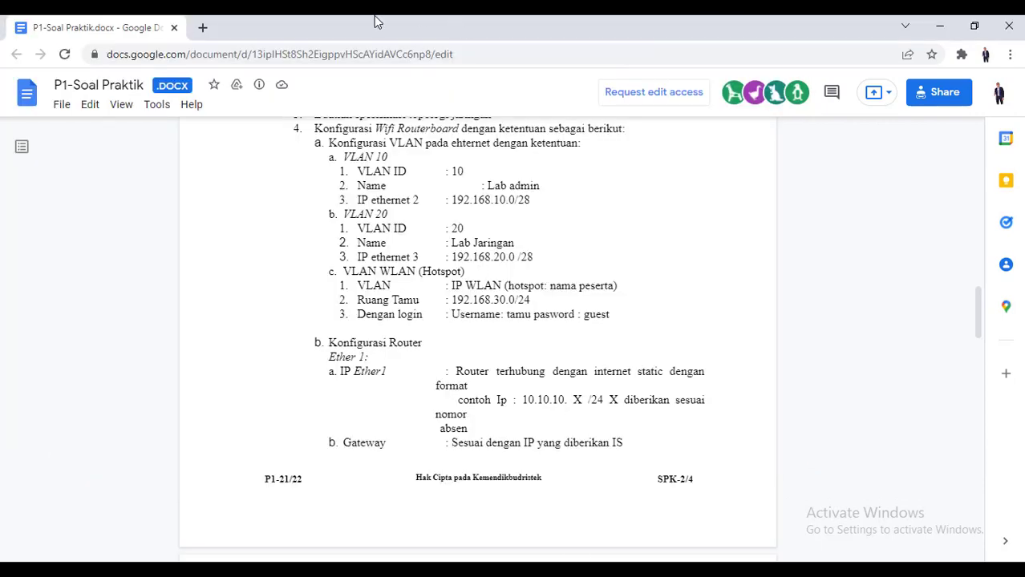
Load YouTube, kompas.com and detik.com in new Chrome tabs
click(202, 28)
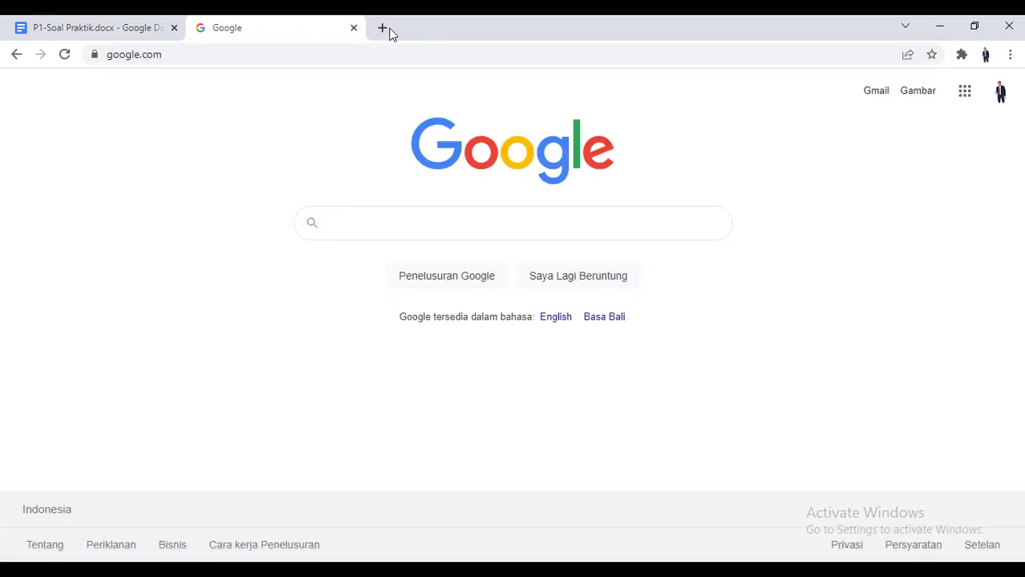
click(384, 30)
text(you)
key(Return)
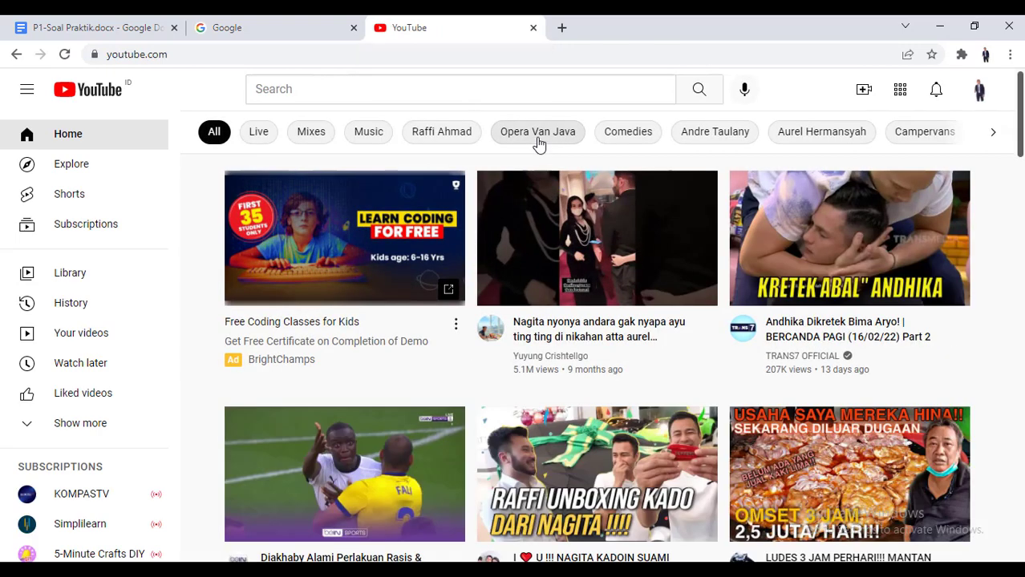
click(561, 28)
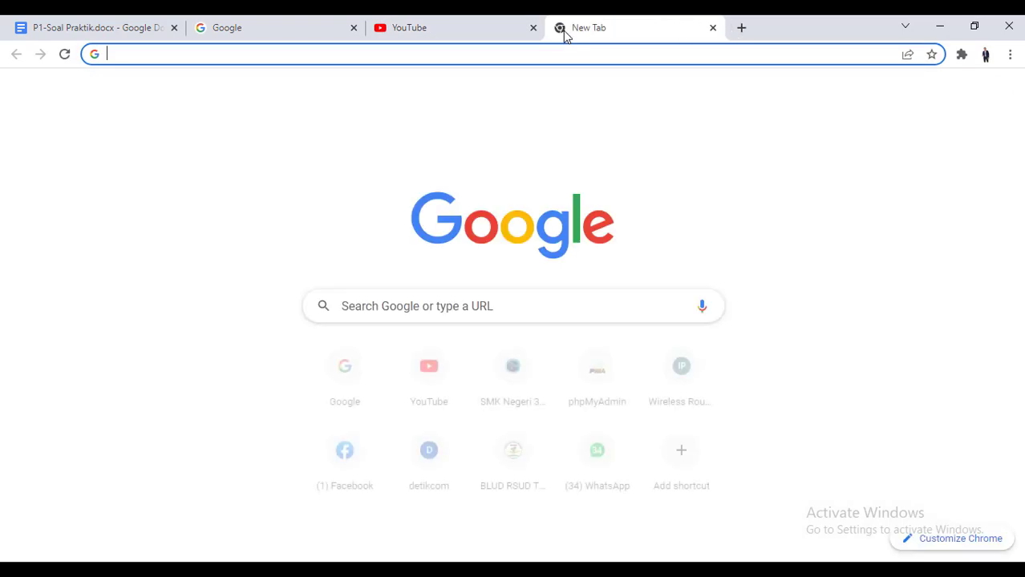
text(kompas.com)
key(Return)
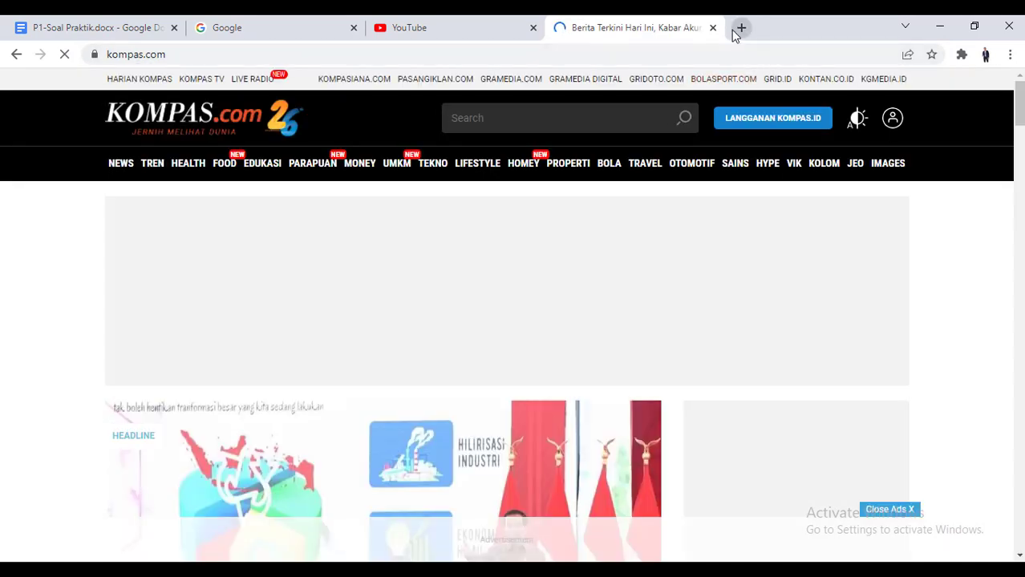
click(733, 32)
text(detik.co)
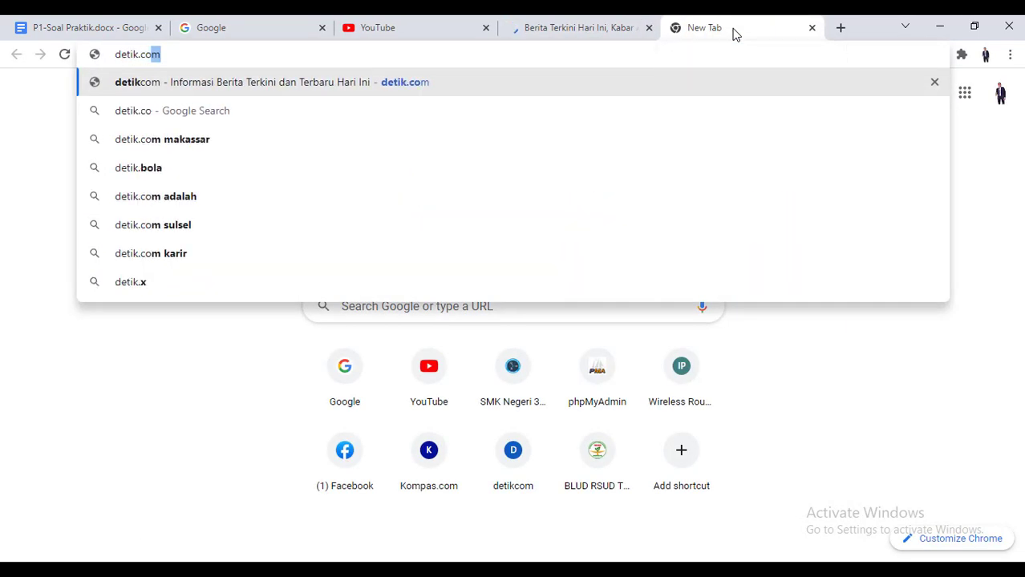
key(Return)
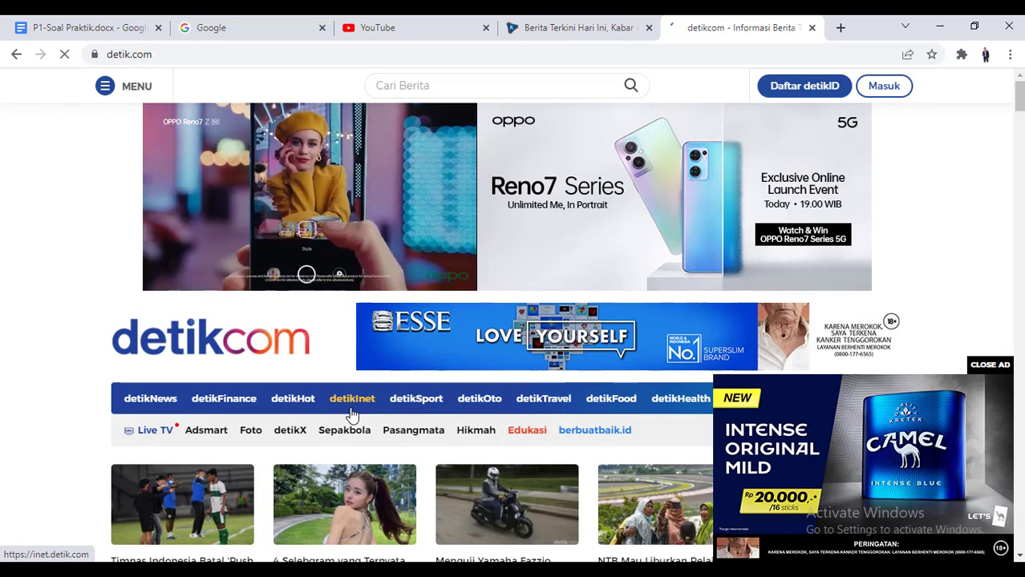
Close the kompas.com and detik.com tabs, leaving YouTube open
click(554, 29)
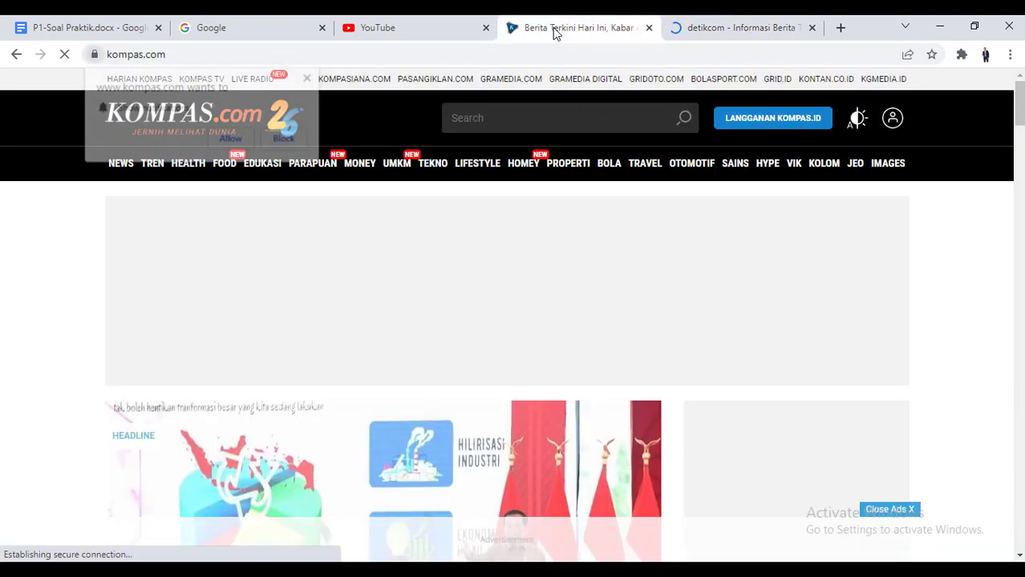
click(648, 27)
click(425, 24)
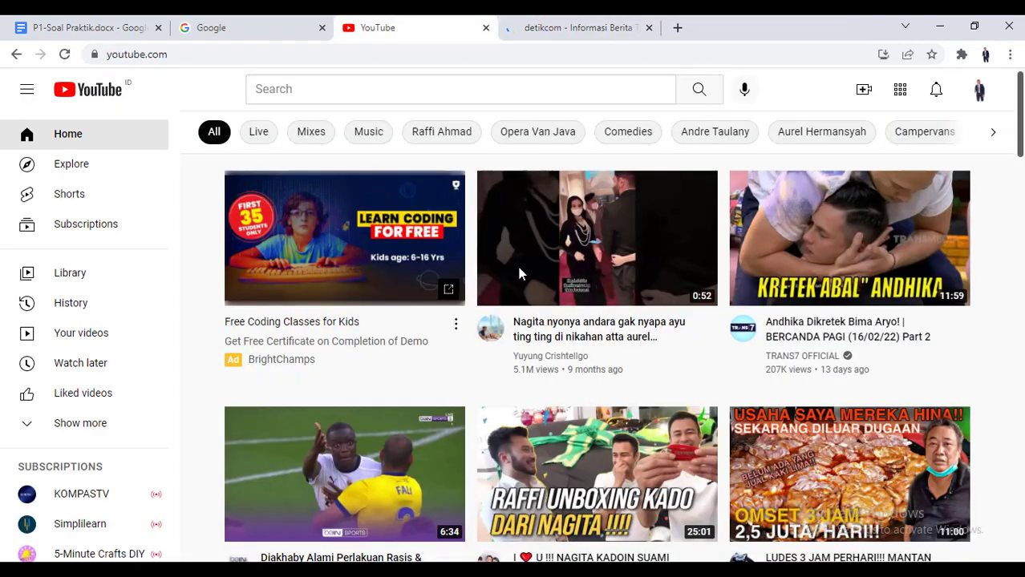
scroll(470, 470, down, 8)
scroll(473, 450, up, 5)
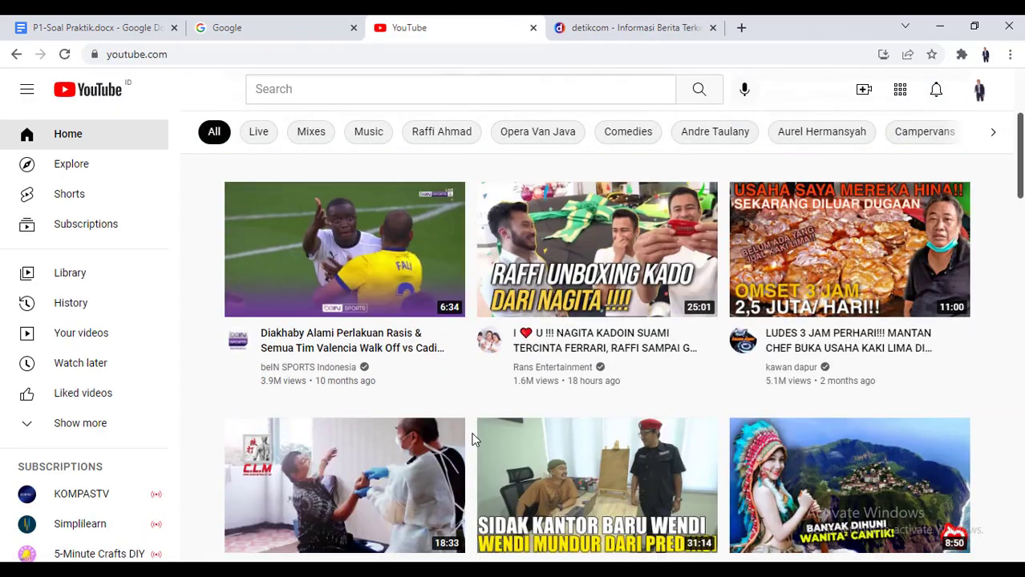
scroll(473, 439, up, 3)
click(609, 28)
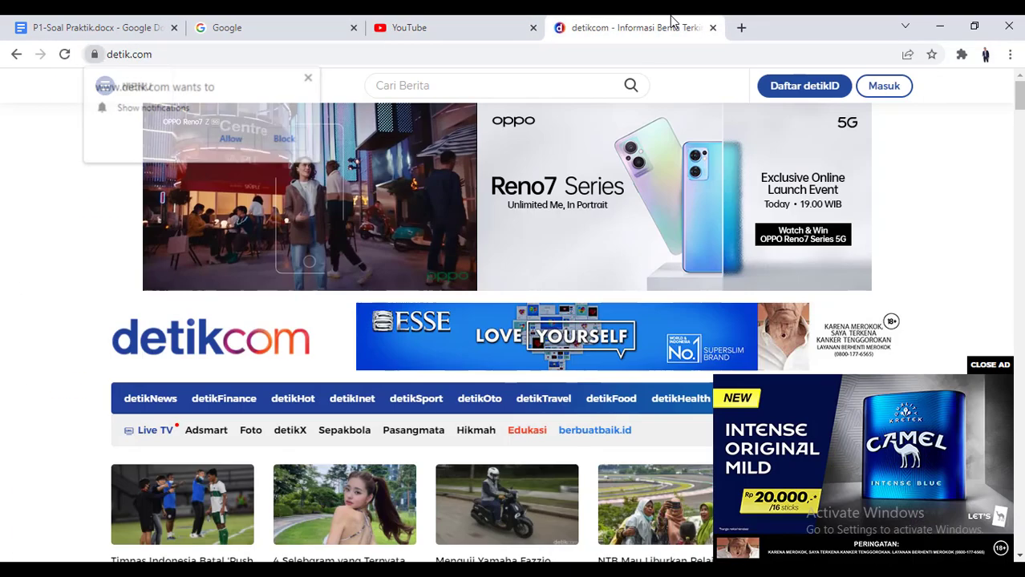
click(710, 28)
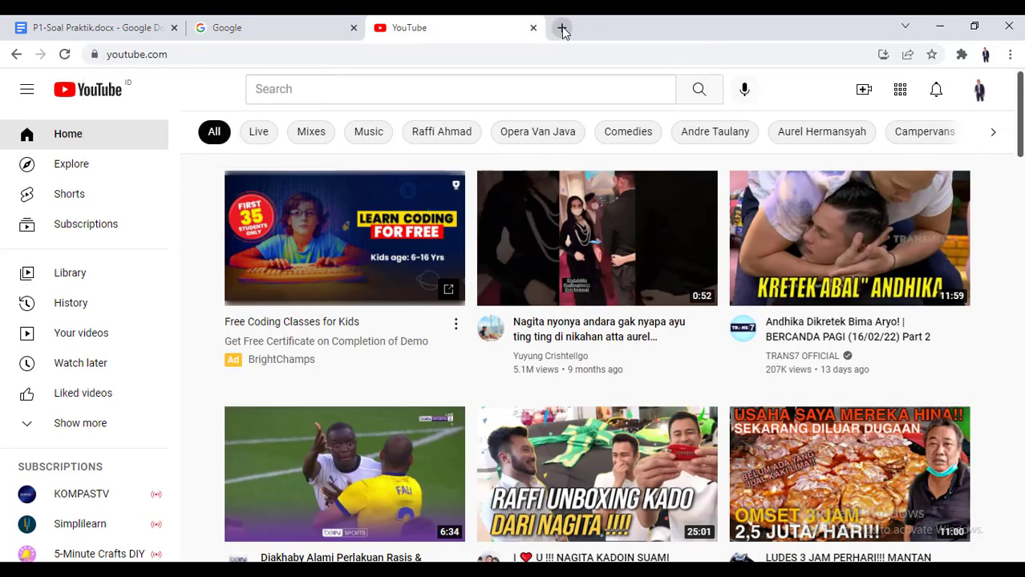
Swipe to the second home-screen page and pull down the MIUI notification shade
click(906, 571)
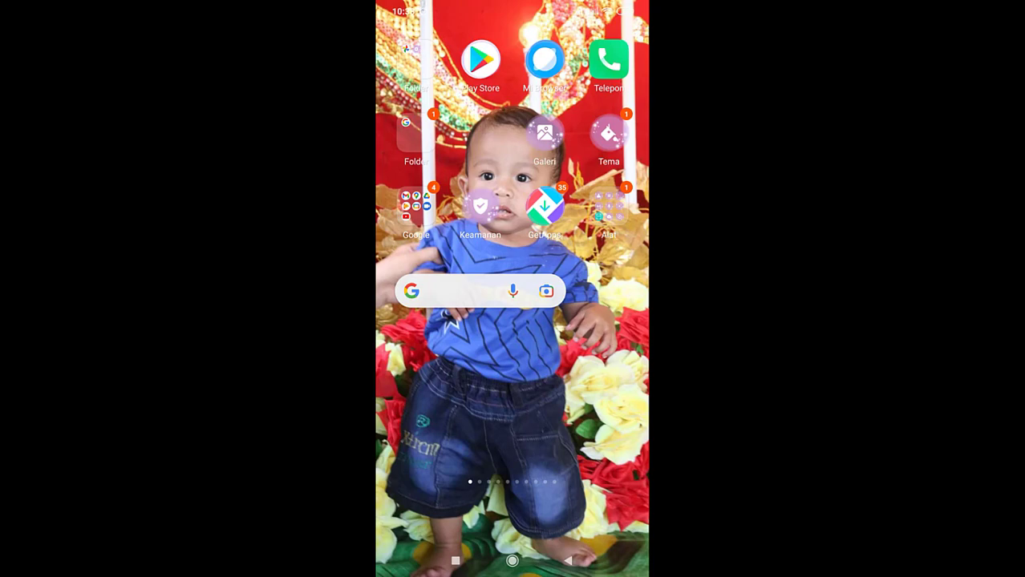
drag(593, 368, 433, 369)
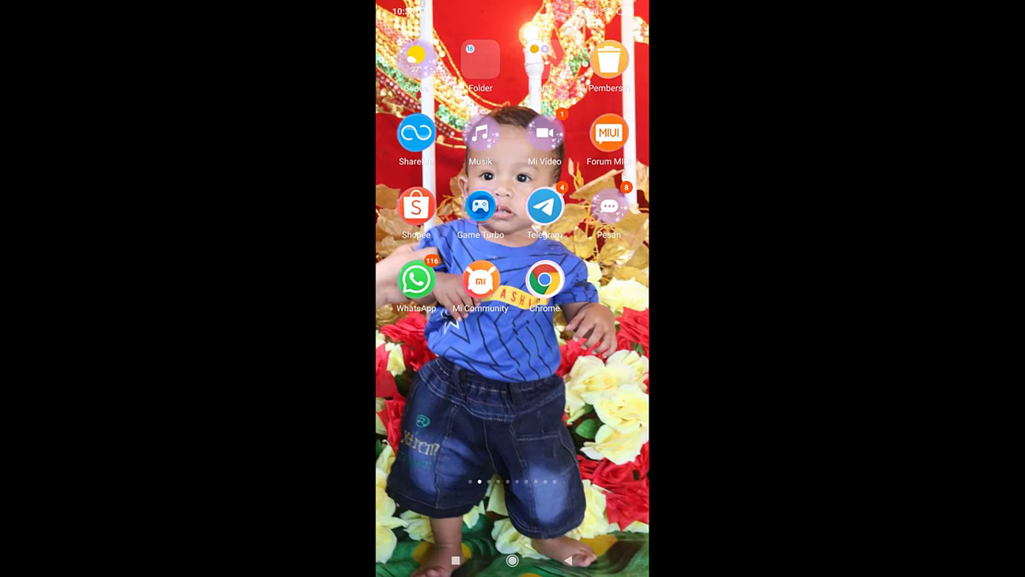
drag(514, 6, 513, 288)
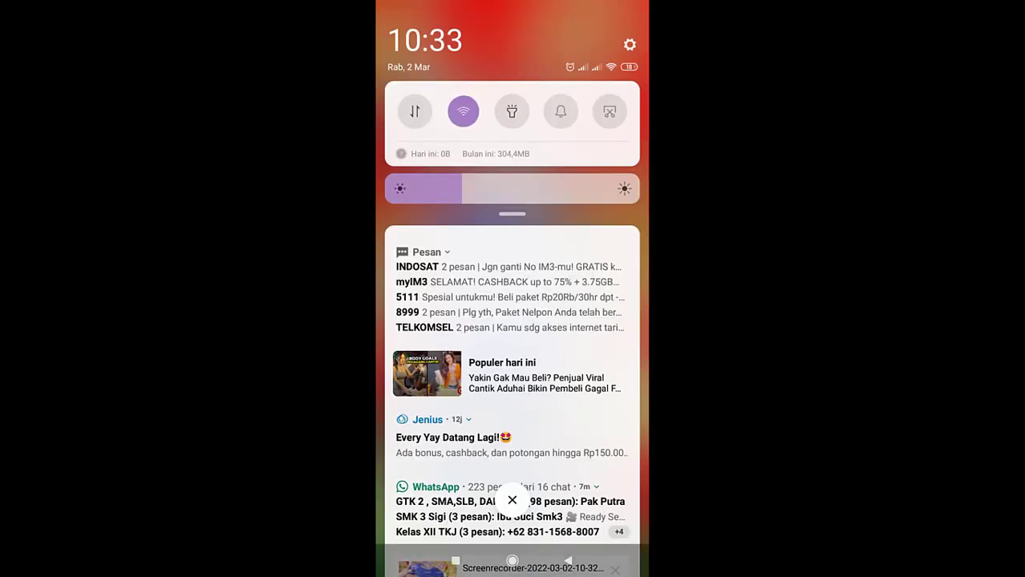
In Wi-Fi settings, select the MikroTik hotspot network to bring up its login page
click(629, 45)
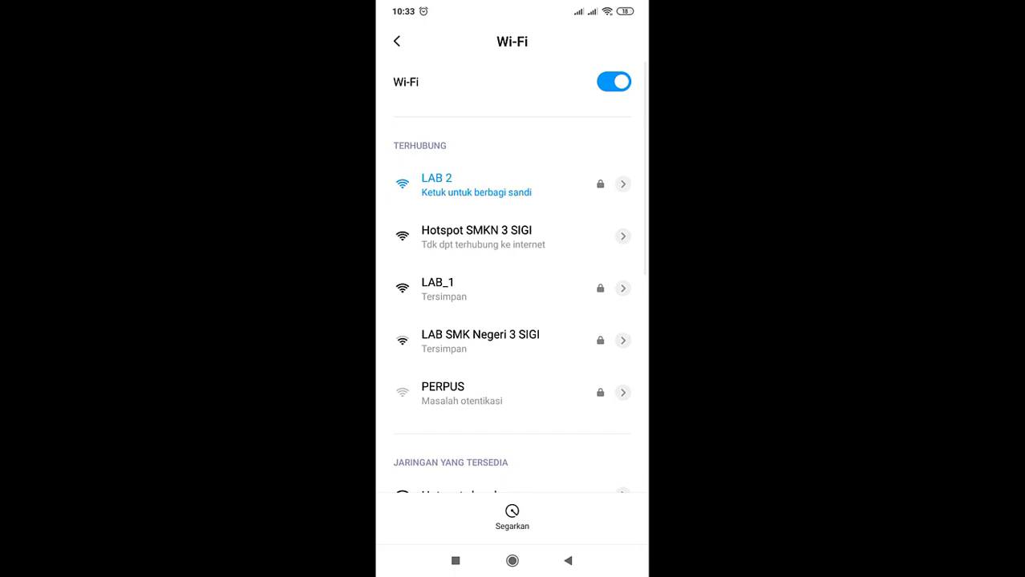
scroll(511, 320, down, 4)
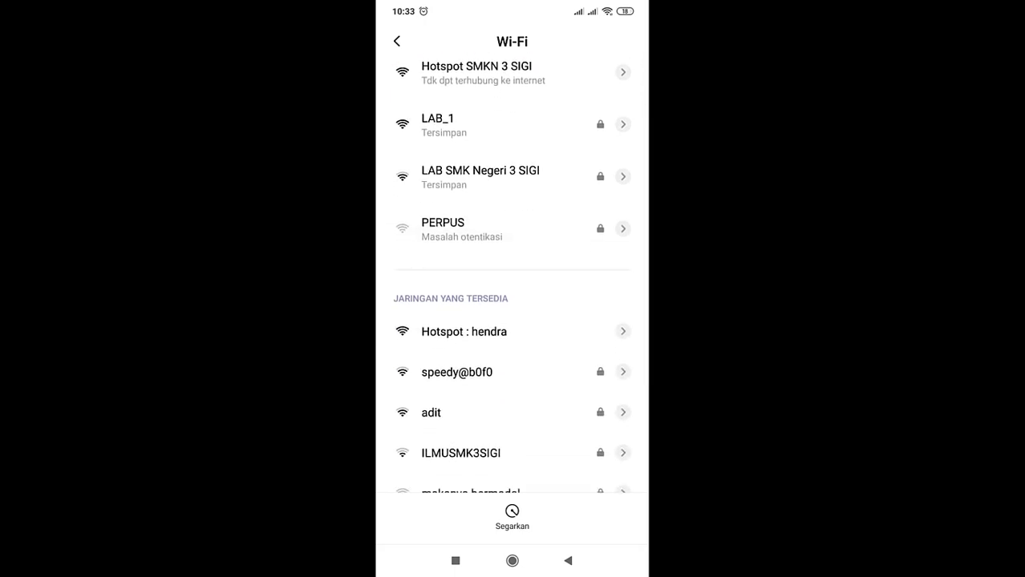
scroll(511, 453, down, 2)
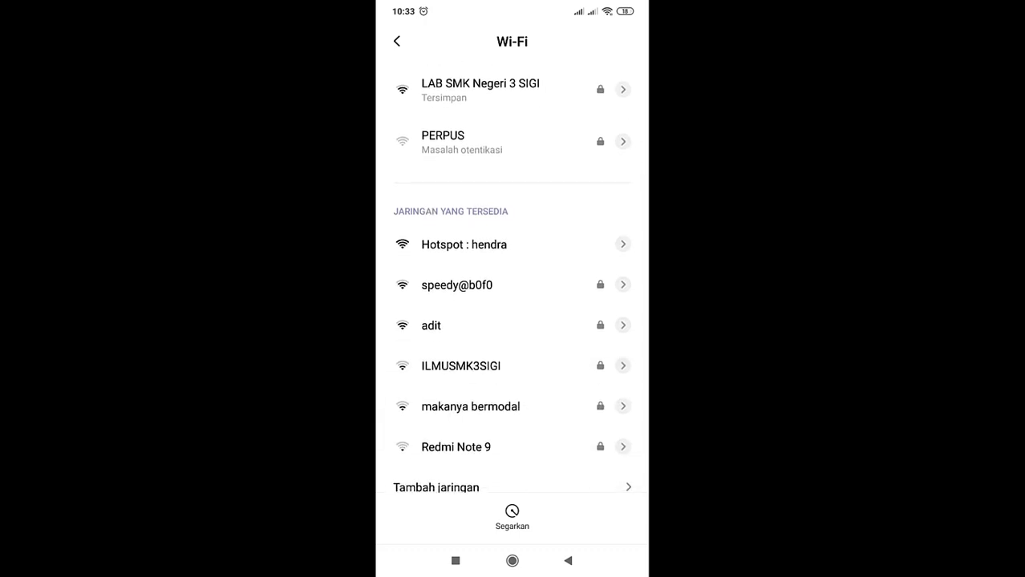
scroll(512, 281, up, 5)
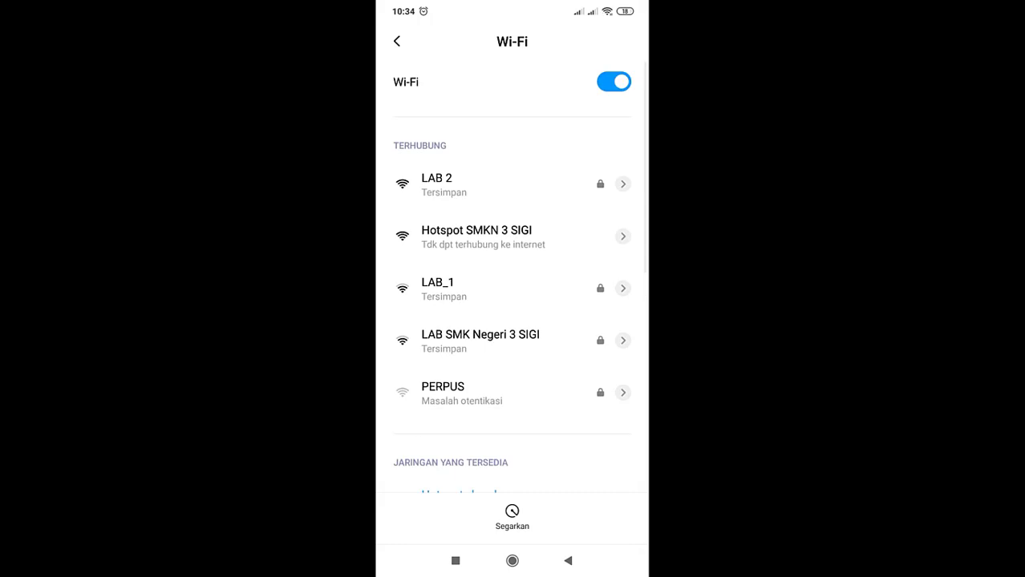
click(462, 489)
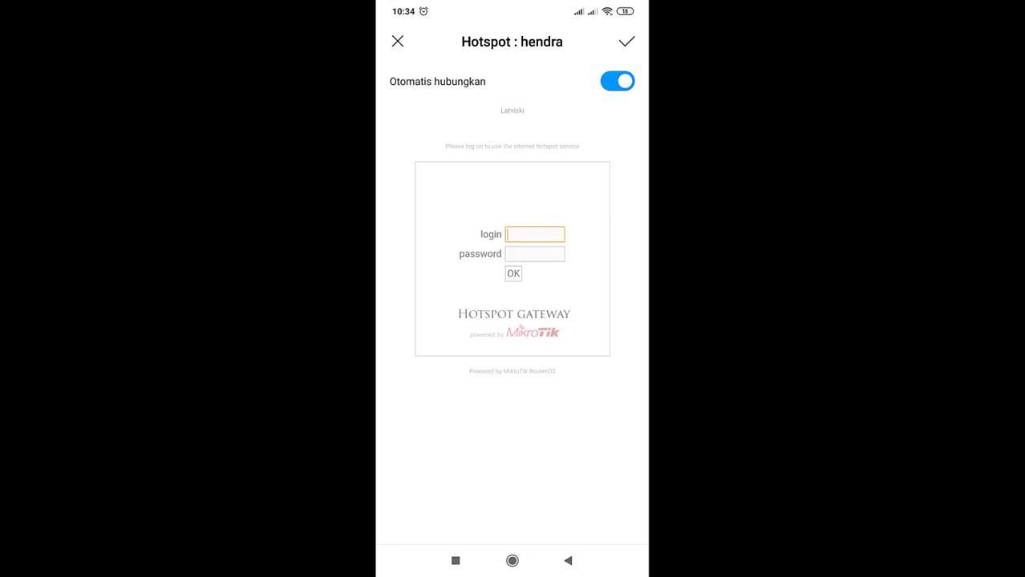
Log into the hotspot as user 'tamu' with the guest password
click(535, 234)
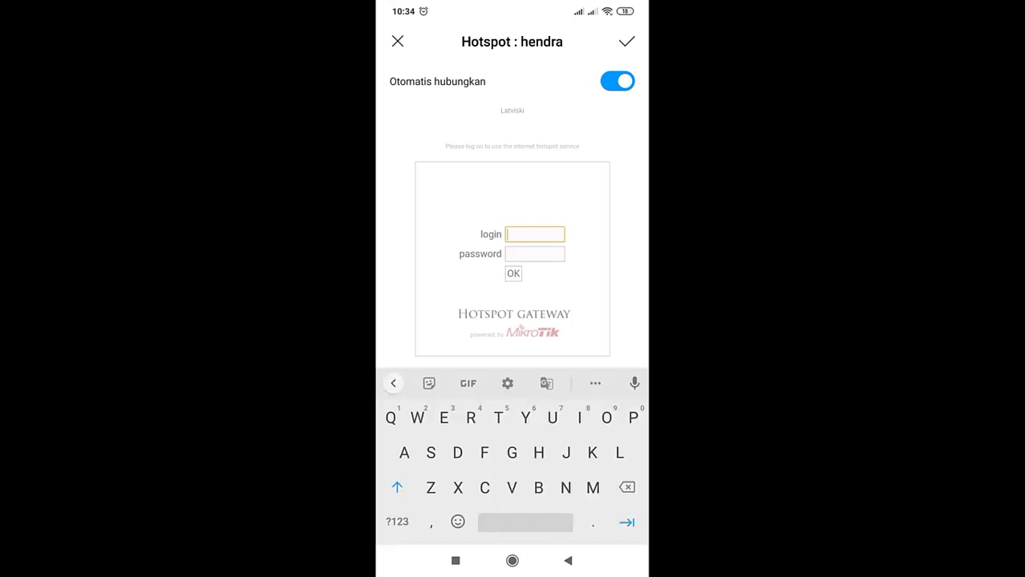
text(ta)
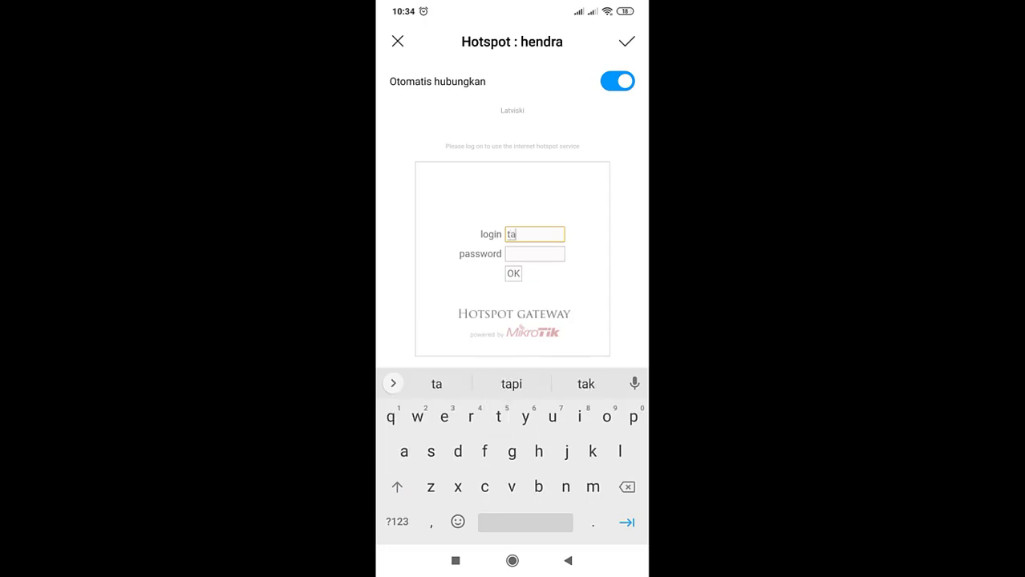
text(mu)
click(535, 254)
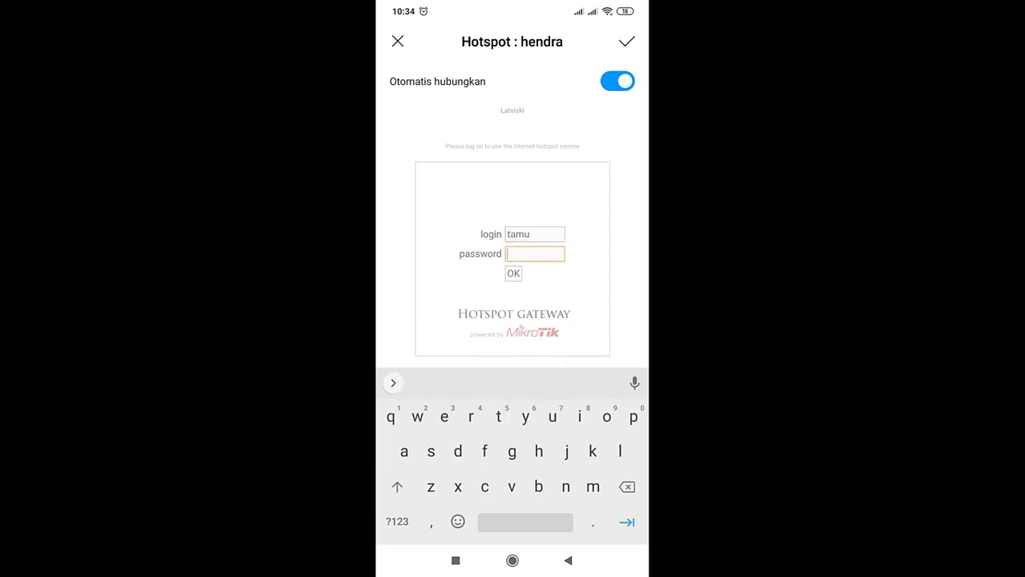
text(g)
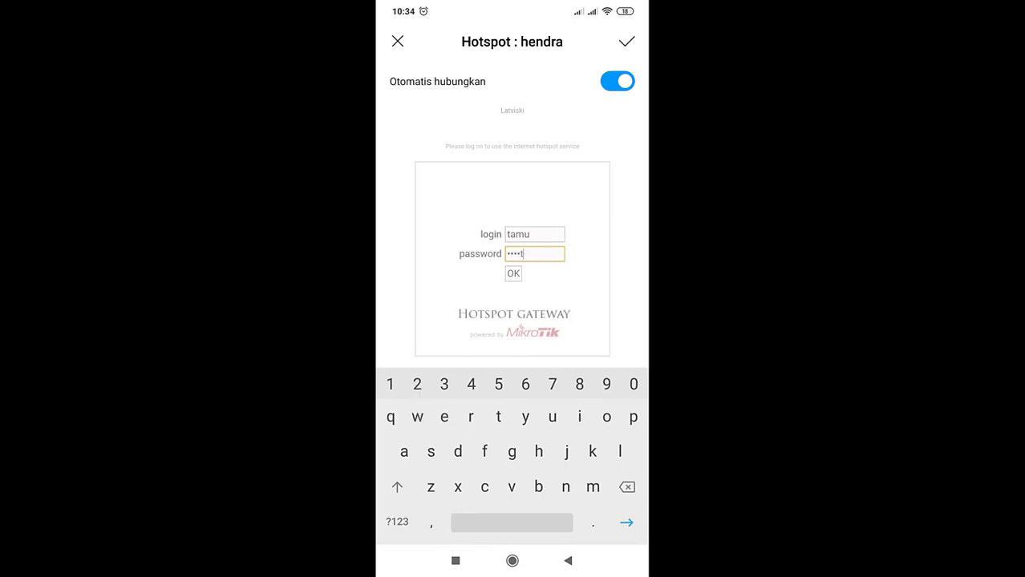
key(Return)
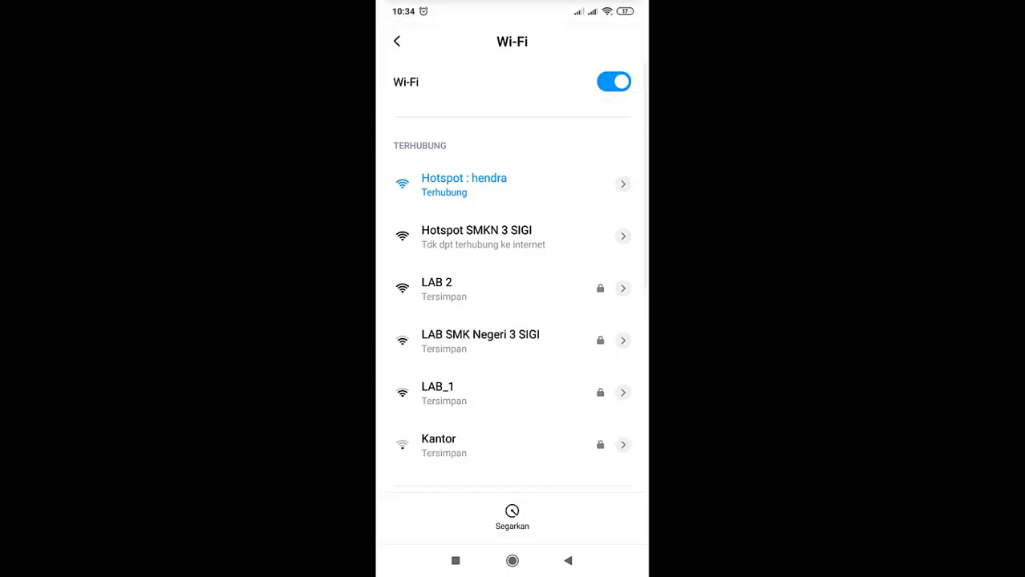
Open YouTube from the Google folder and play the Debian 10 configuration video
click(511, 561)
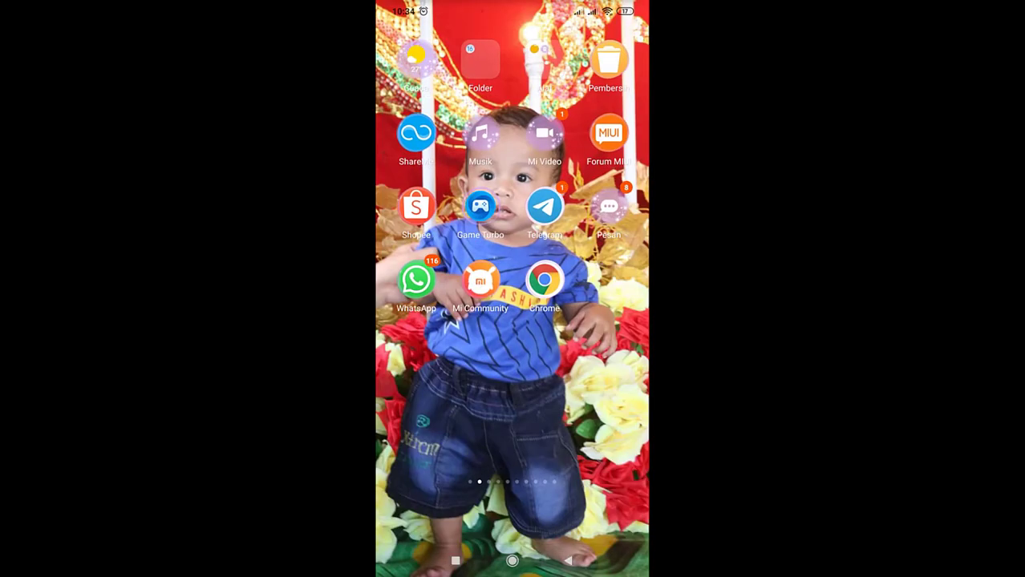
drag(417, 361, 610, 361)
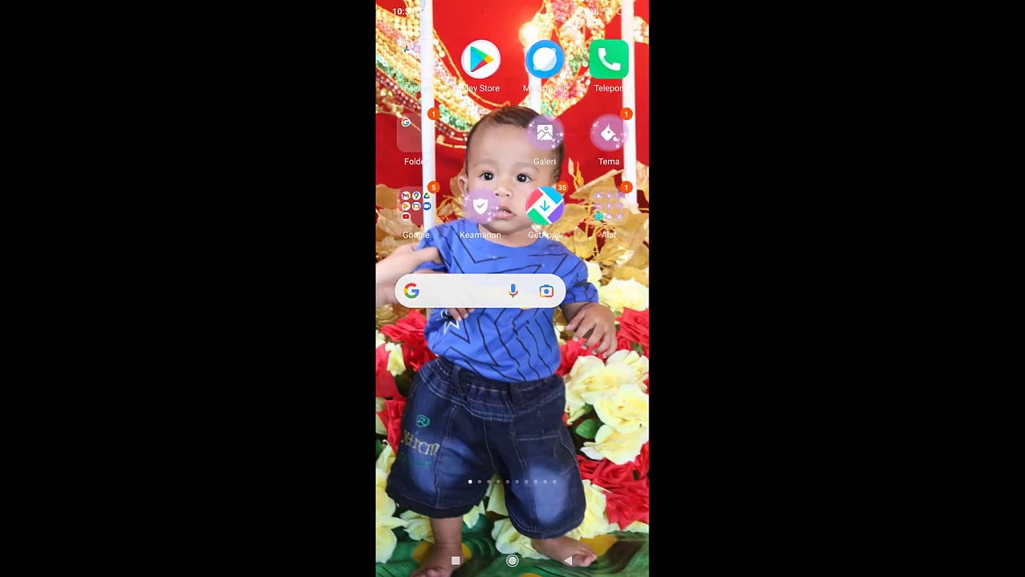
click(415, 207)
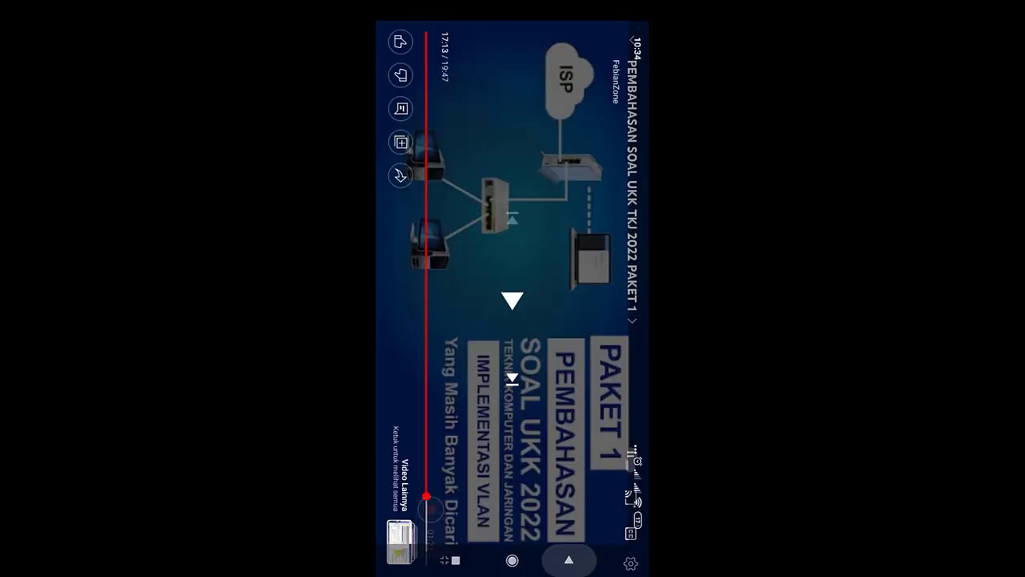
click(569, 560)
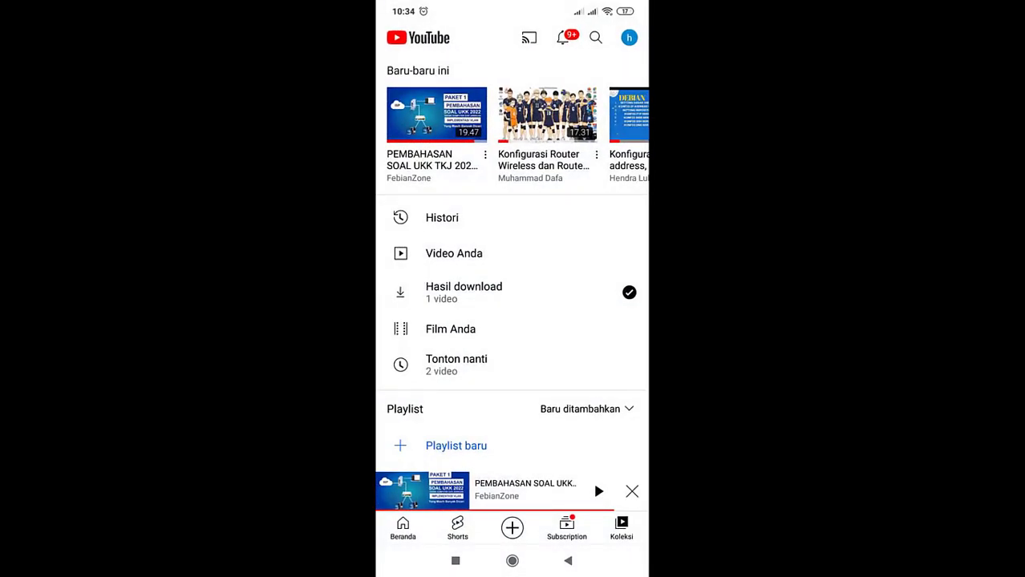
click(567, 560)
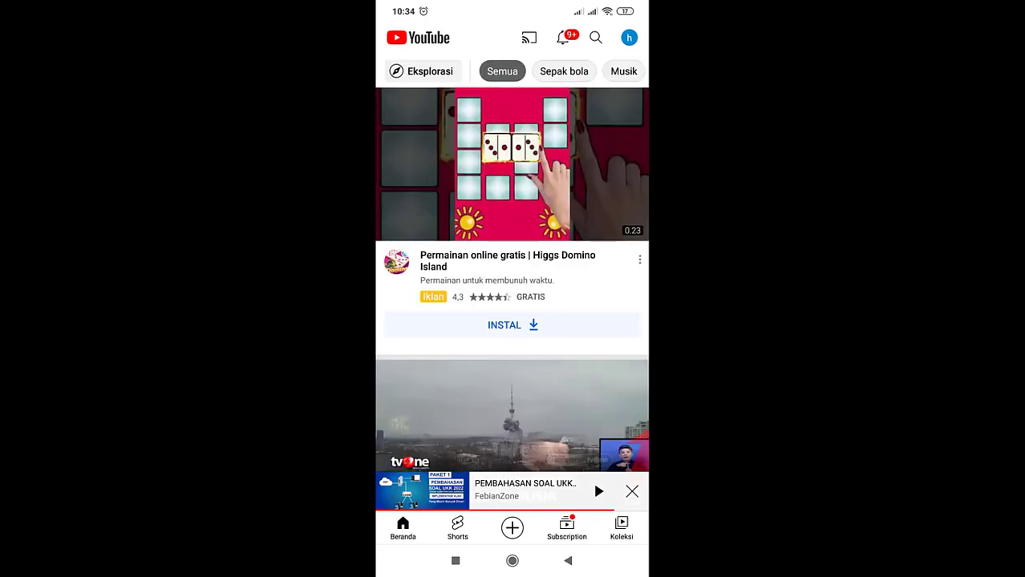
scroll(512, 281, down, 10)
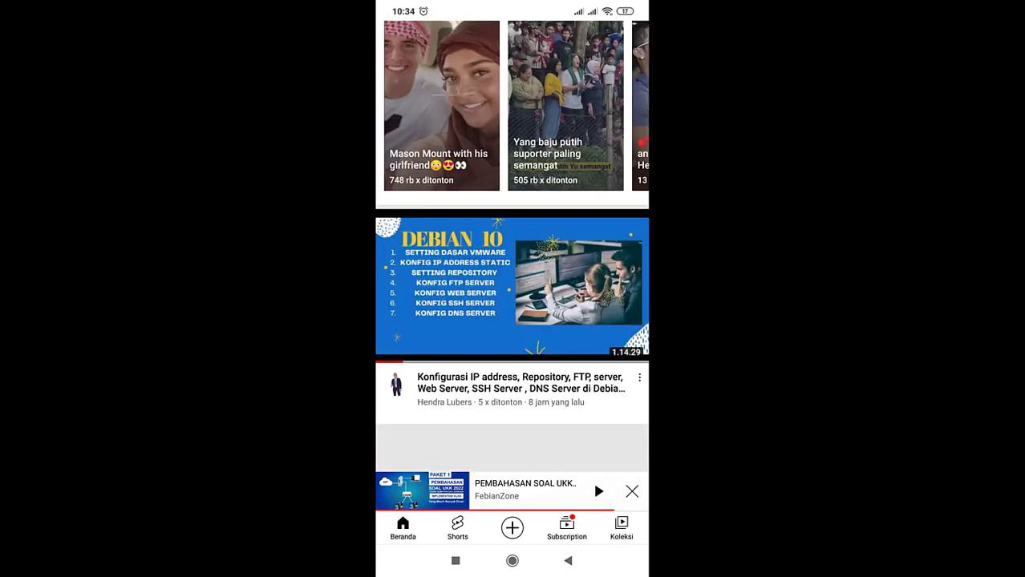
click(513, 388)
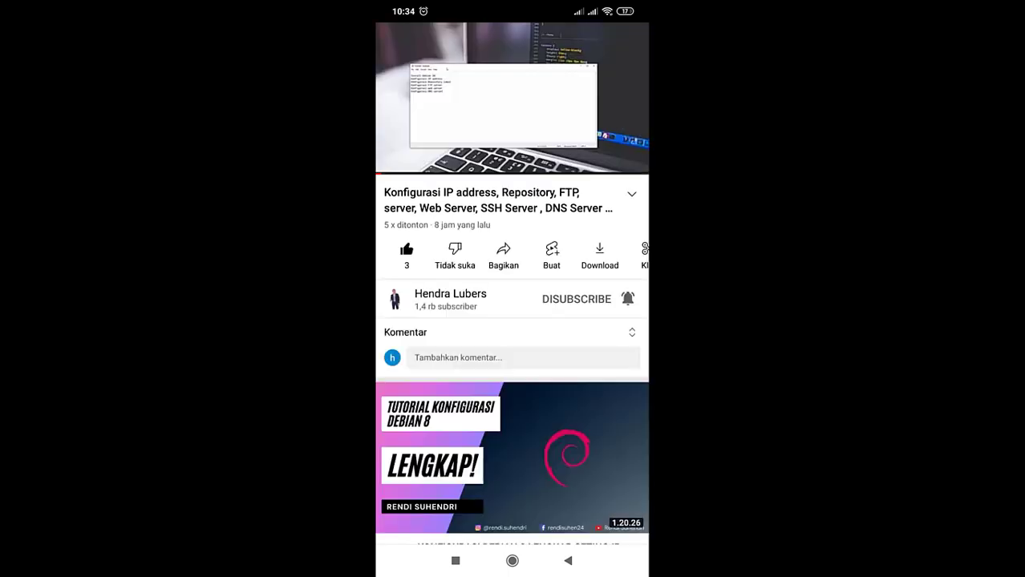
Shrink and re-expand the video, then return to the home page holding Speedtest
drag(511, 98, 512, 481)
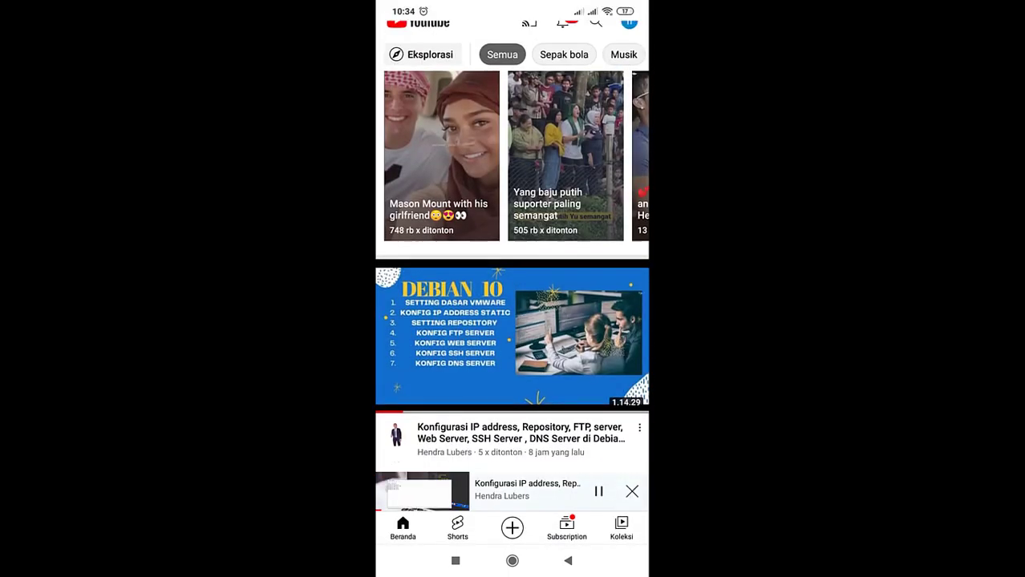
click(526, 491)
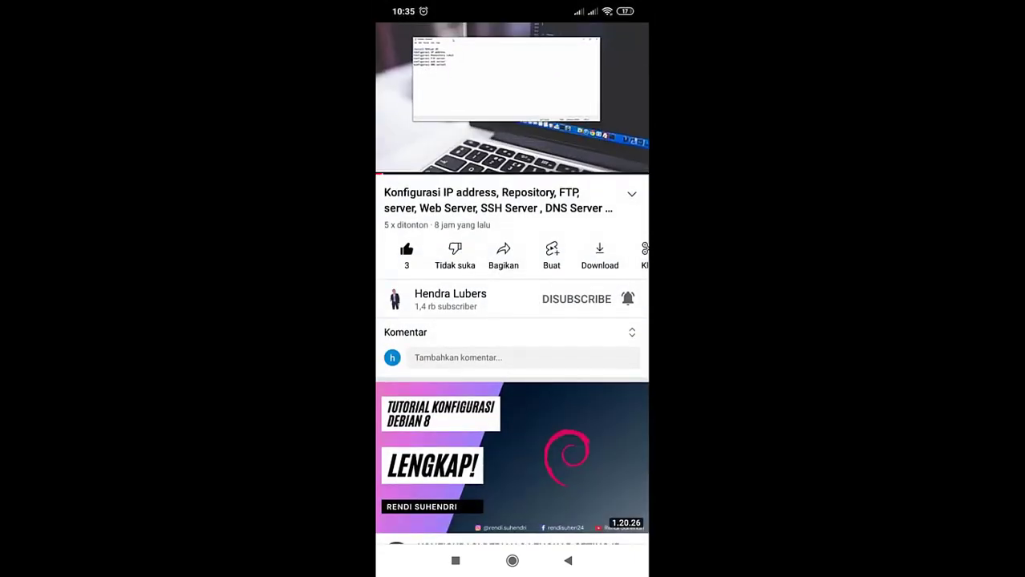
click(511, 561)
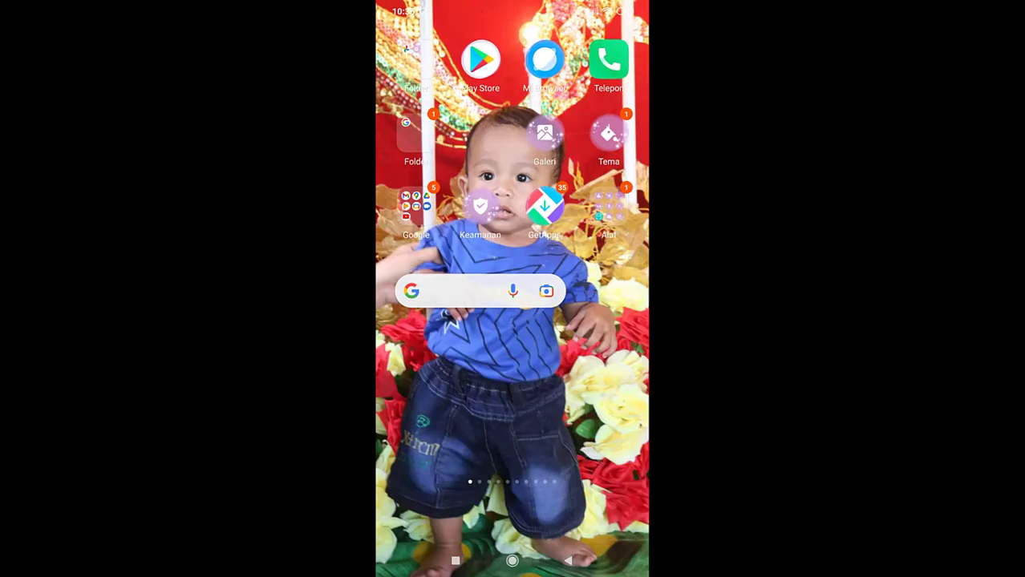
click(512, 561)
click(568, 560)
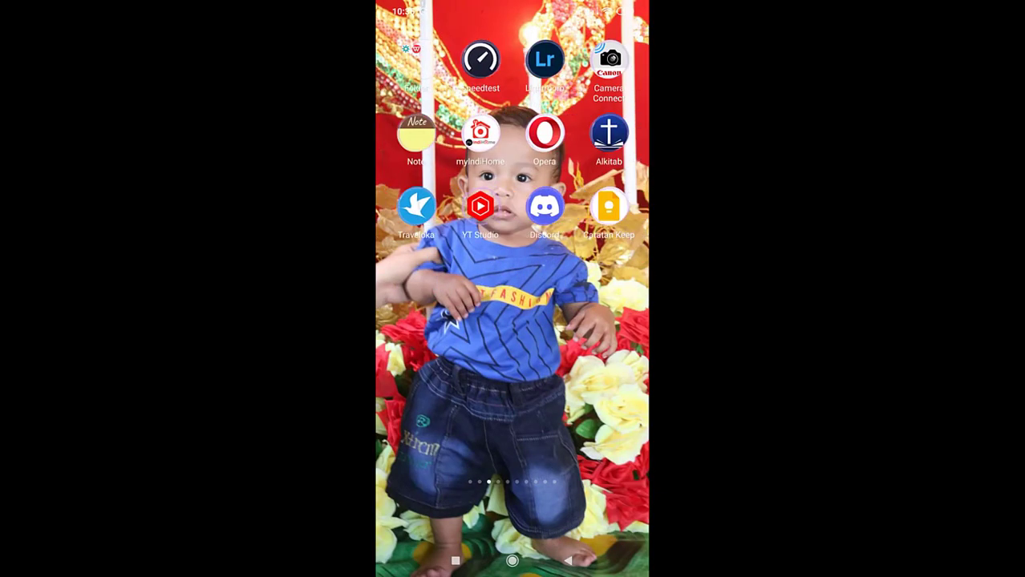
Run Speedtest over the hotspot: 1.18 Mbps down, 4.50 Mbps up, 34 ms ping; dismiss the ad
click(480, 60)
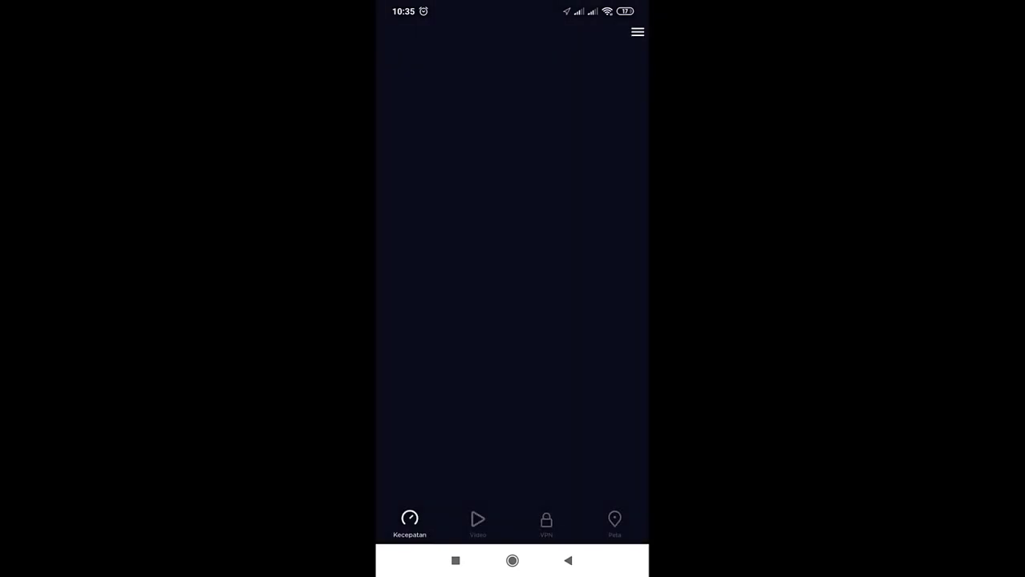
click(511, 219)
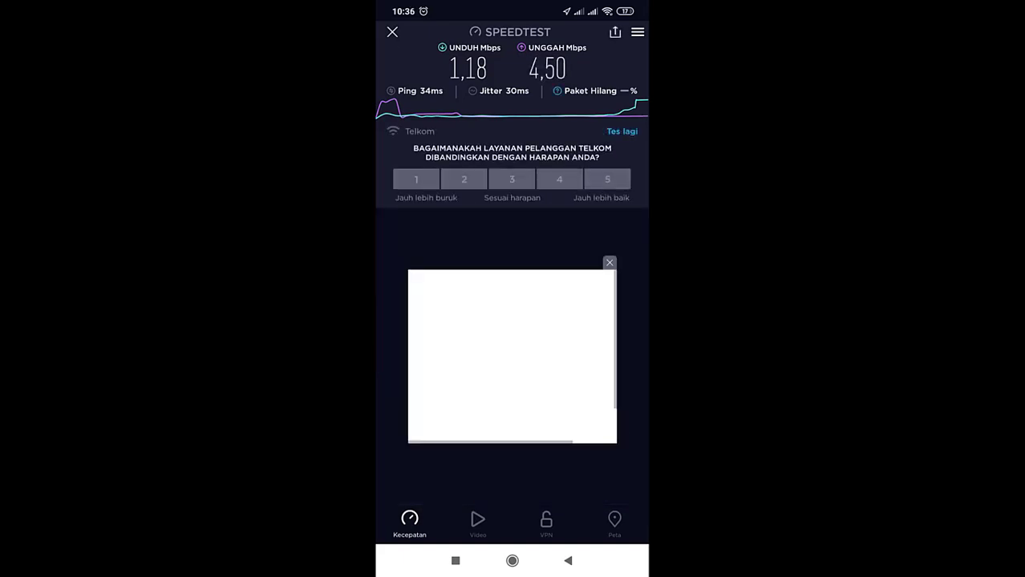
click(610, 263)
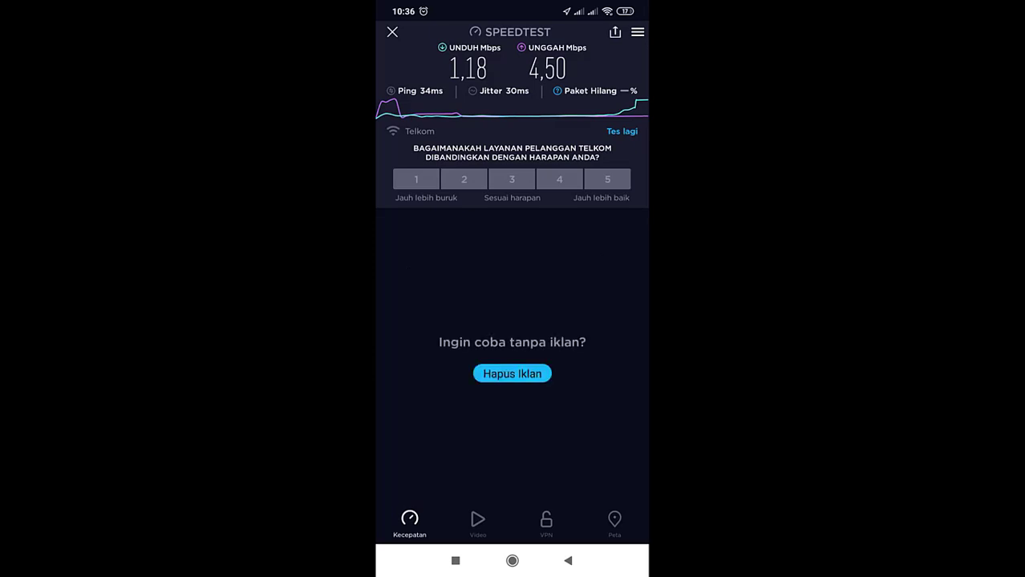